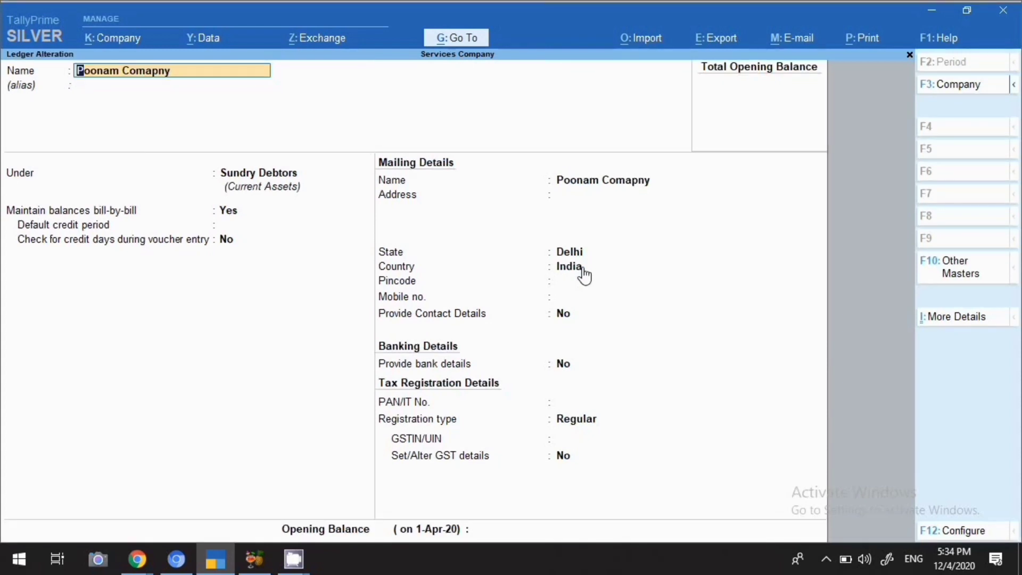
Step: Review the Poonam Comapny ledger's group, bill-by-bill settings and mailing details up to the pincode, and accept the ledger
{"action": "key", "text": "Return"}
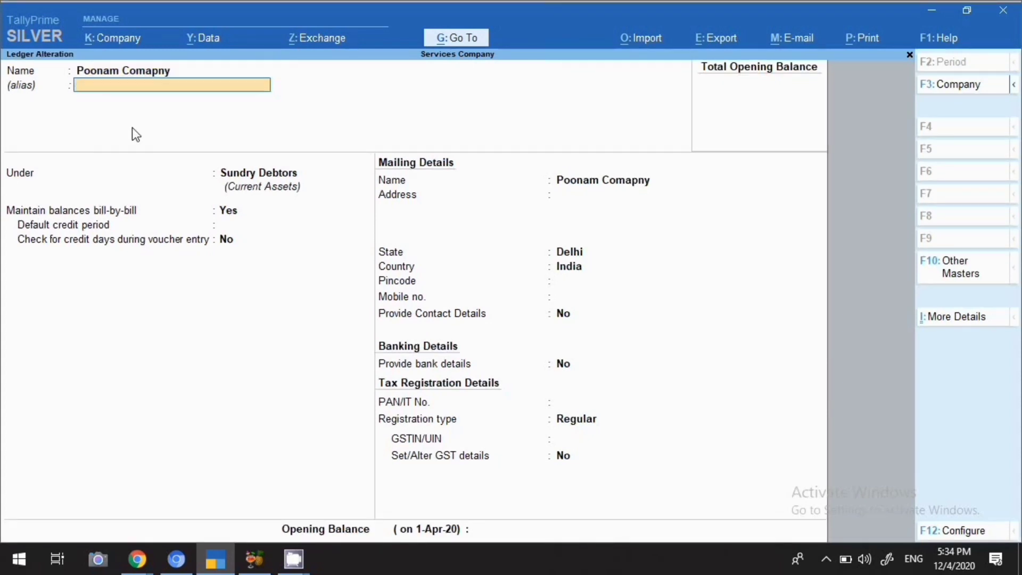
{"action": "key", "text": "Return"}
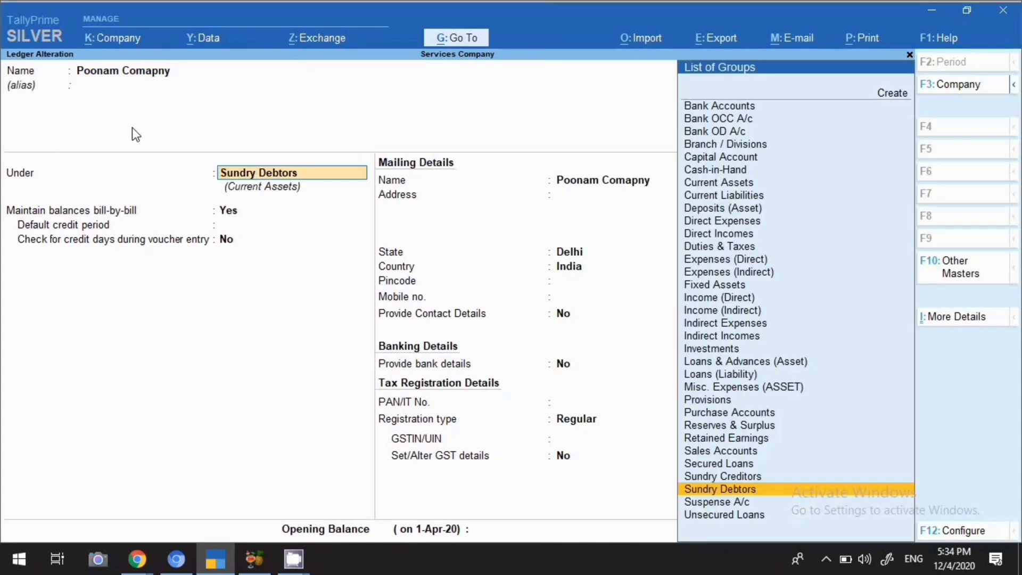
{"action": "key", "text": "Return"}
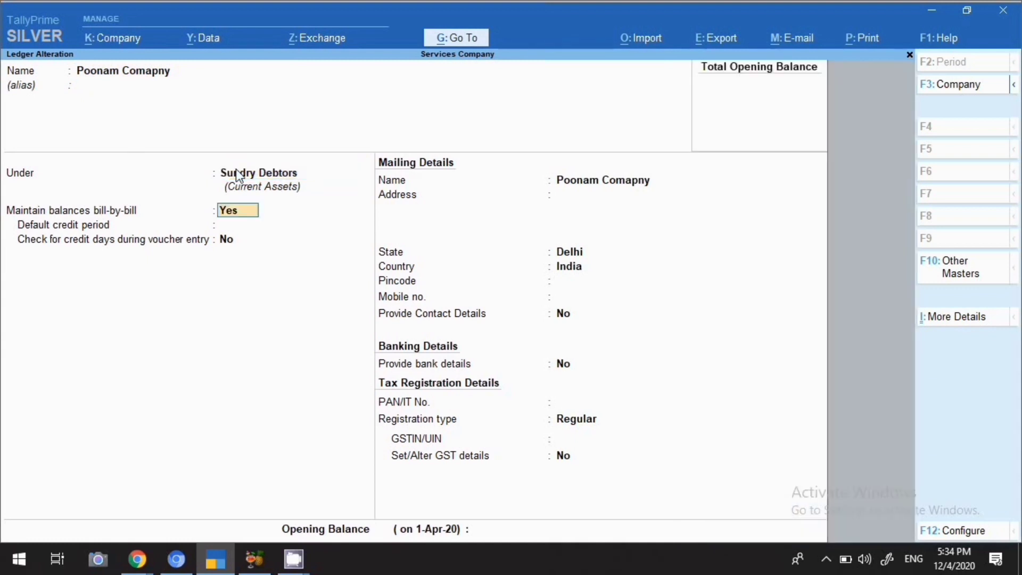
{"action": "key", "text": "Return"}
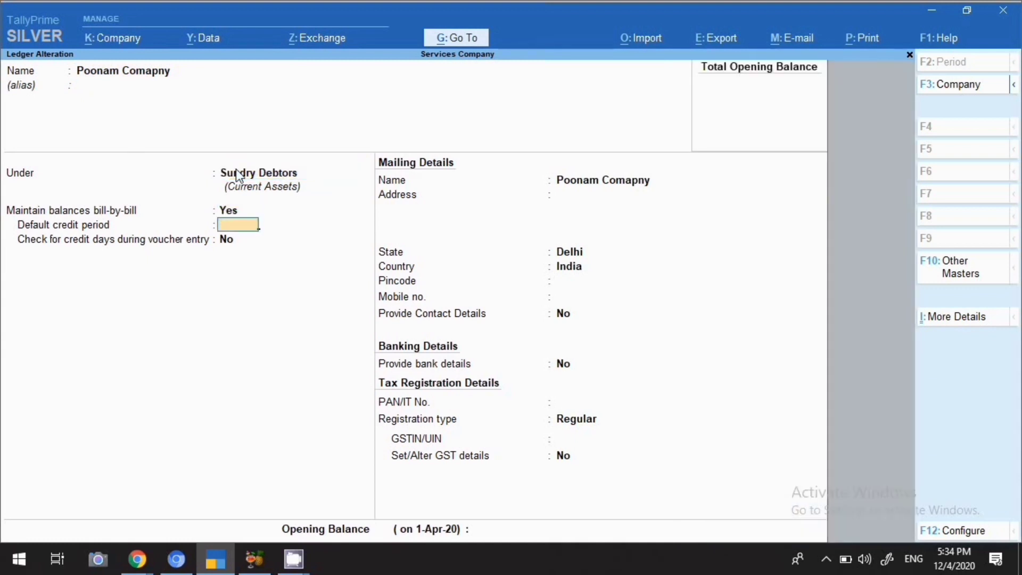
{"action": "key", "text": "Return"}
{"action": "key", "text": "Return"}
{"action": "key", "text": "Return"}
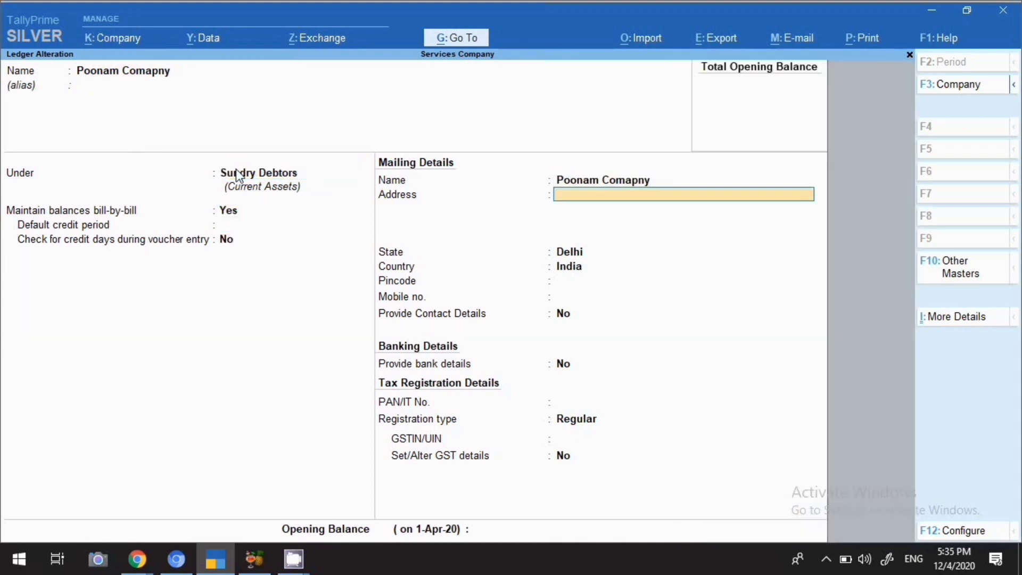
{"action": "key", "text": "Return"}
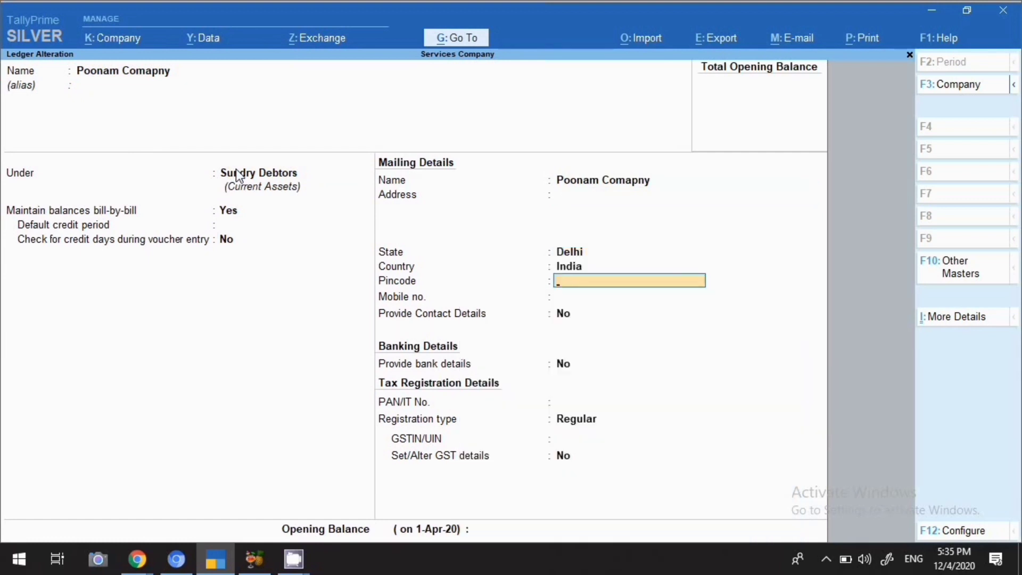
{"action": "key", "text": "ctrl"}
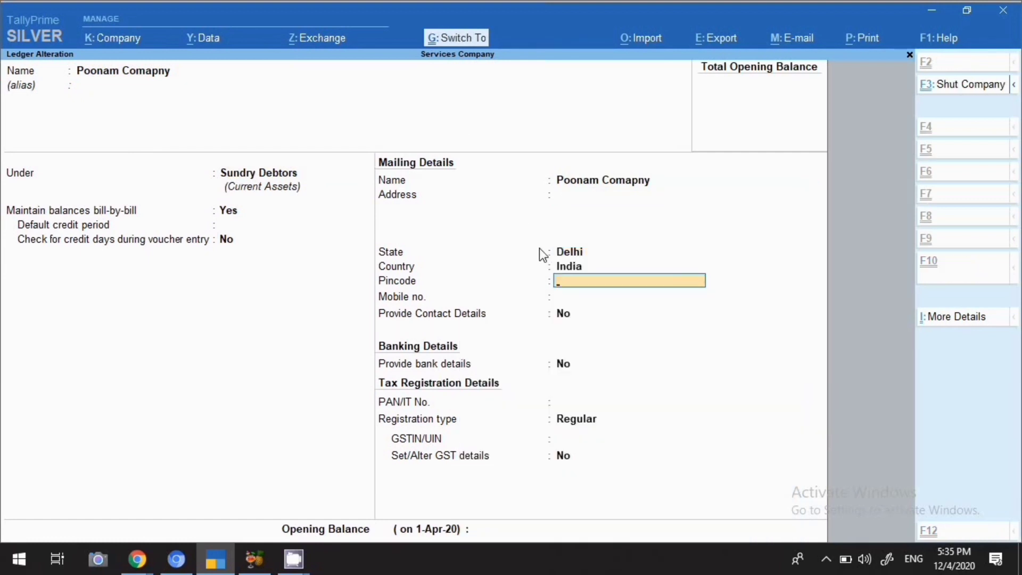
{"action": "key", "text": "ctrl+a"}
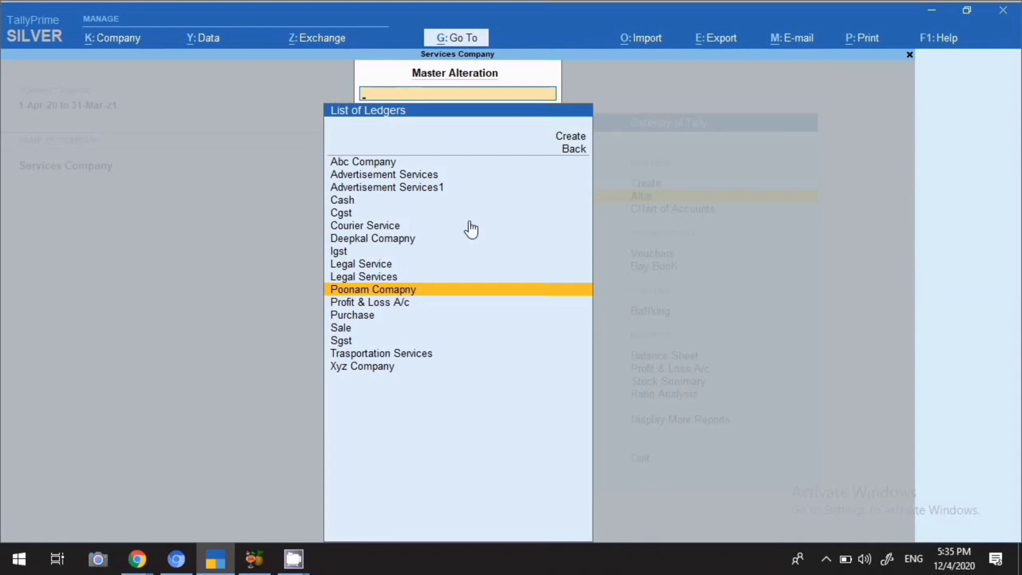
Step: Open the Sale ledger for alteration, keep its Sales Accounts group and GST applicability, and set Type of Ledger to Not Applicable
{"action": "type", "text": "s"}
{"action": "key", "text": "Return"}
{"action": "key", "text": "Return"}
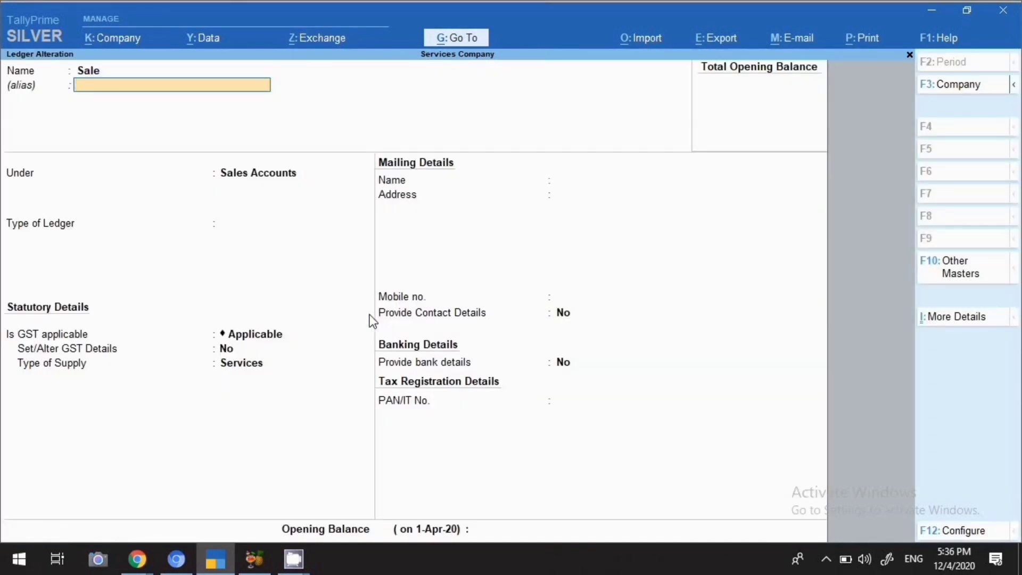
{"action": "key", "text": "Return"}
{"action": "key", "text": "Return"}
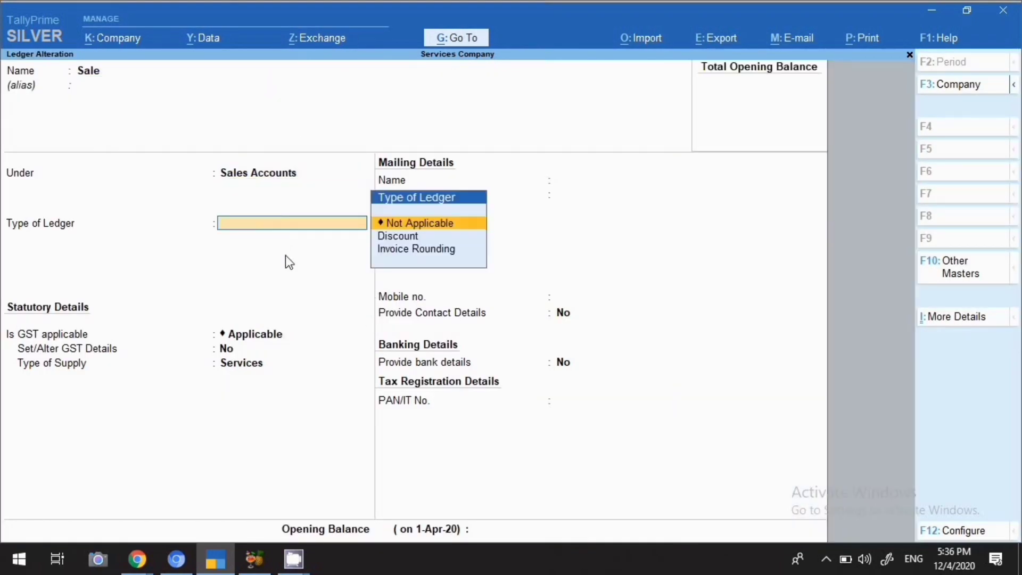
{"action": "key", "text": "Return"}
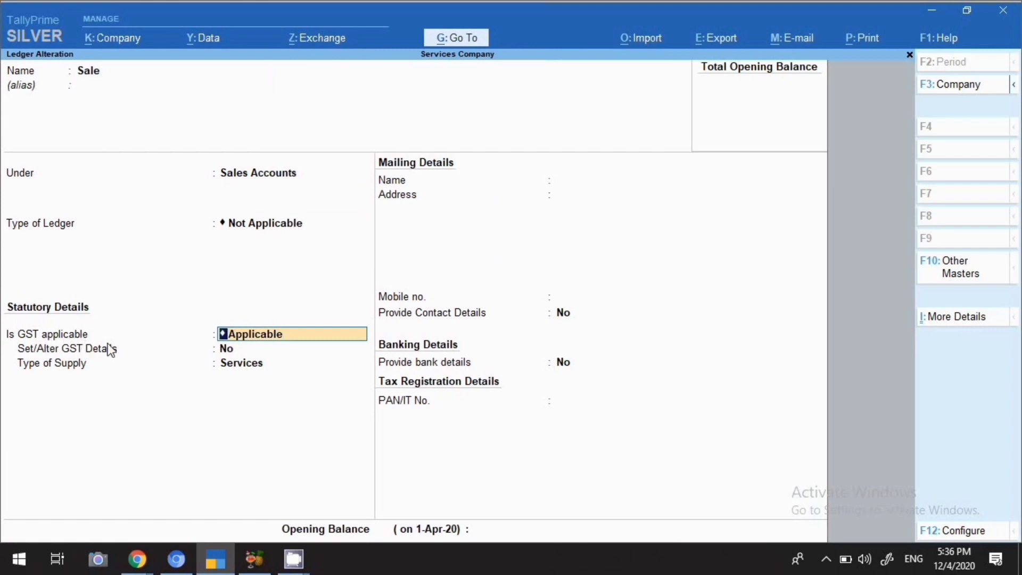
{"action": "key", "text": "Return"}
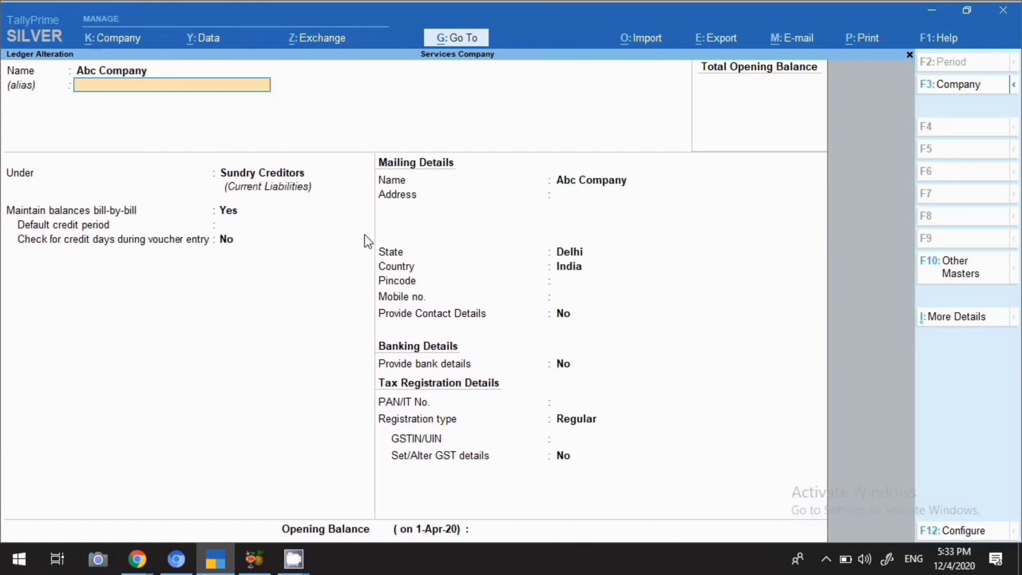
Step: Review the Abc Company ledger's group, bill-by-bill settings and mailing details including the state, and accept the ledger
{"action": "key", "text": "Return"}
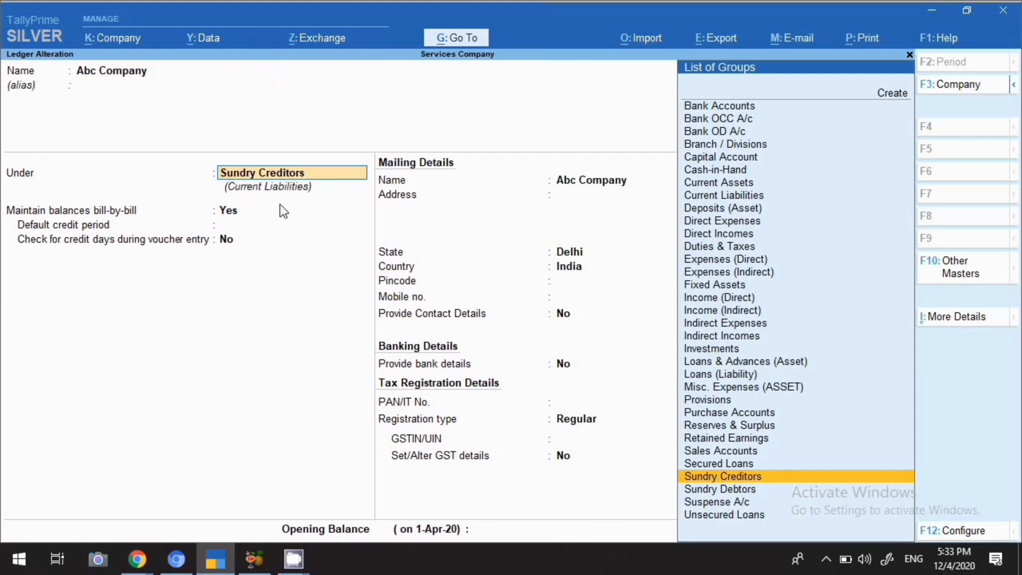
{"action": "key", "text": "Return"}
{"action": "left_click", "coordinate": [223, 226]}
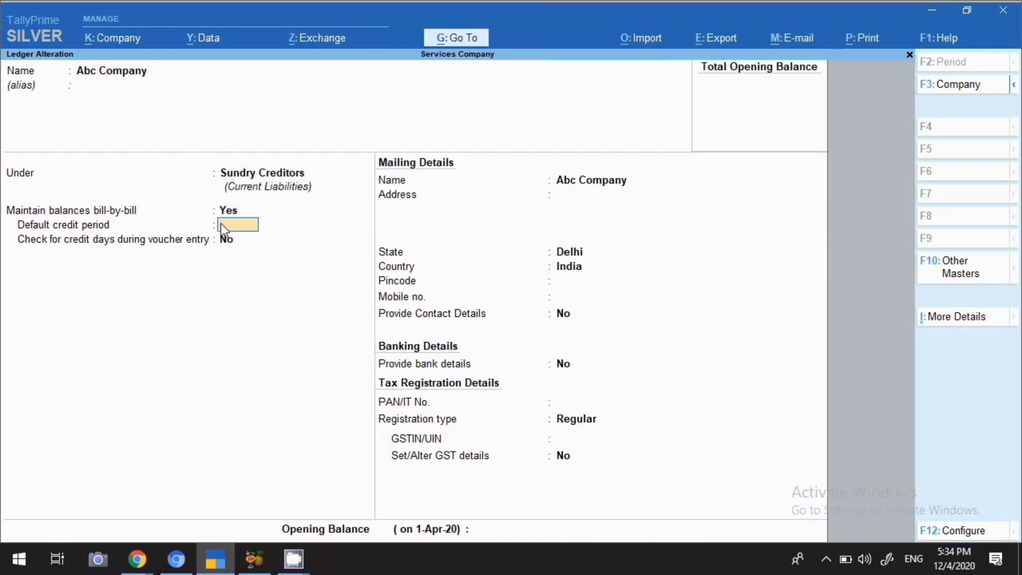
{"action": "key", "text": "Return"}
{"action": "key", "text": "Return"}
{"action": "key", "text": "Return"}
{"action": "key", "text": "Return"}
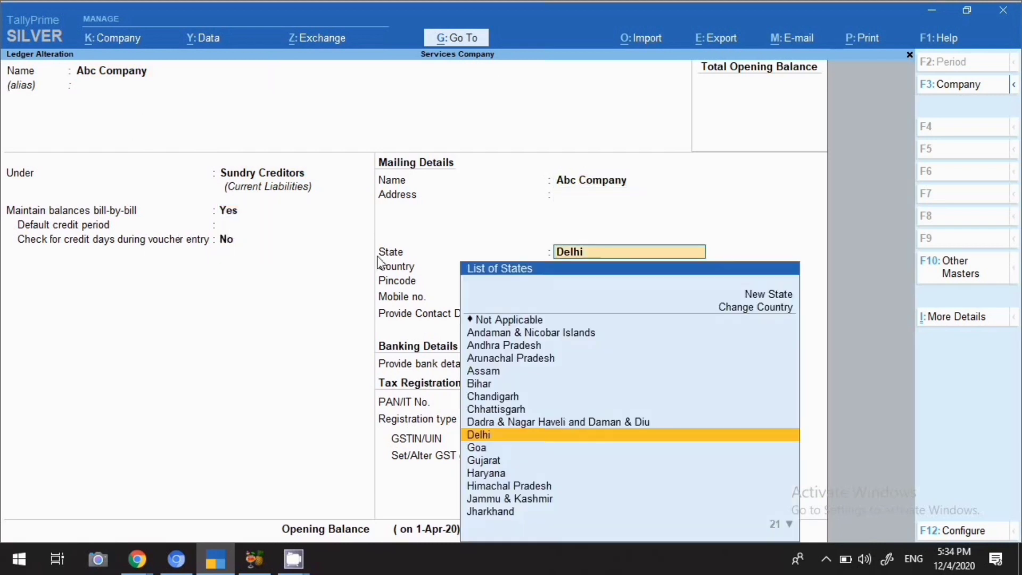
{"action": "key", "text": "Return"}
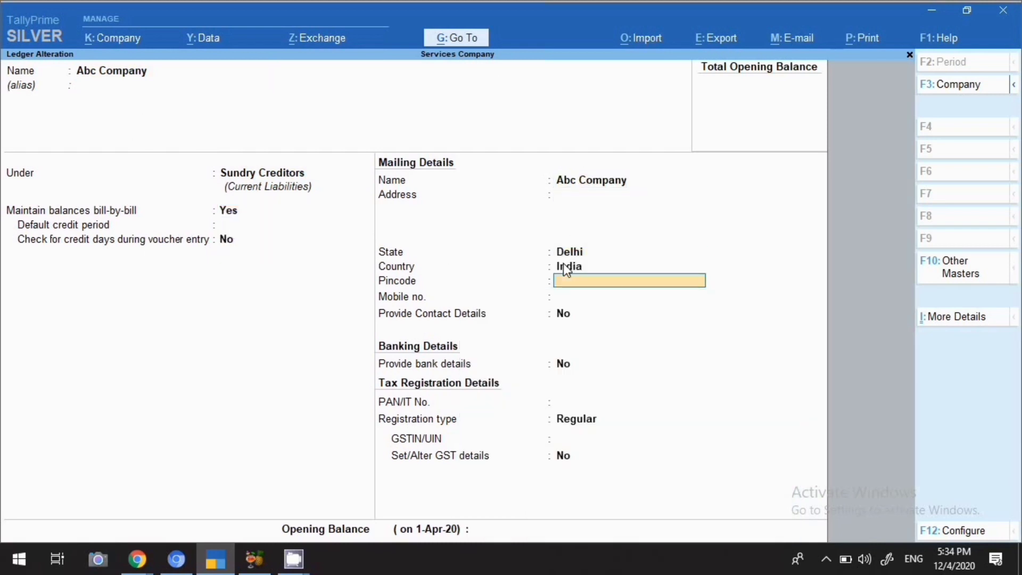
{"action": "key", "text": "Return"}
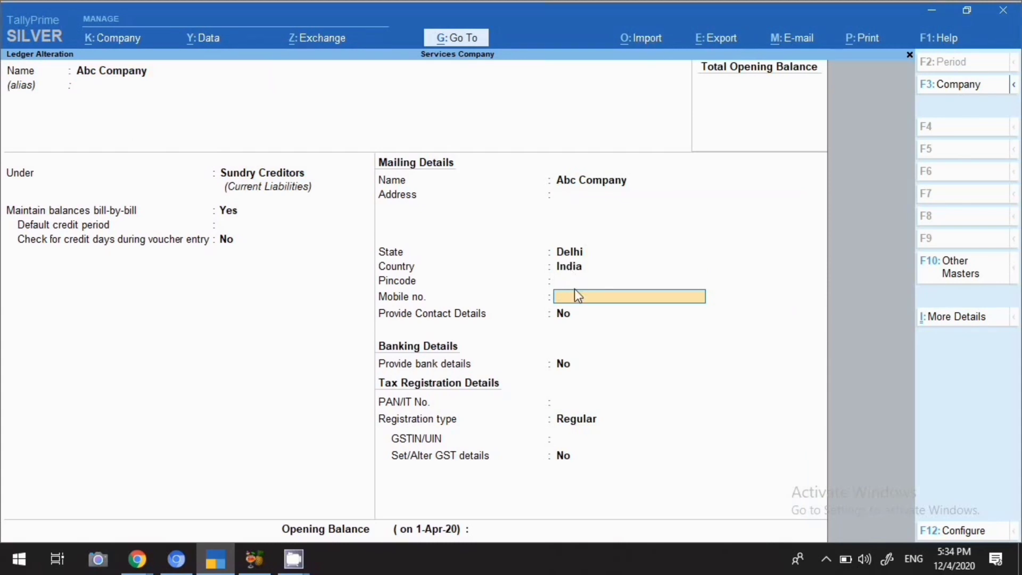
{"action": "key", "text": "ctrl+a"}
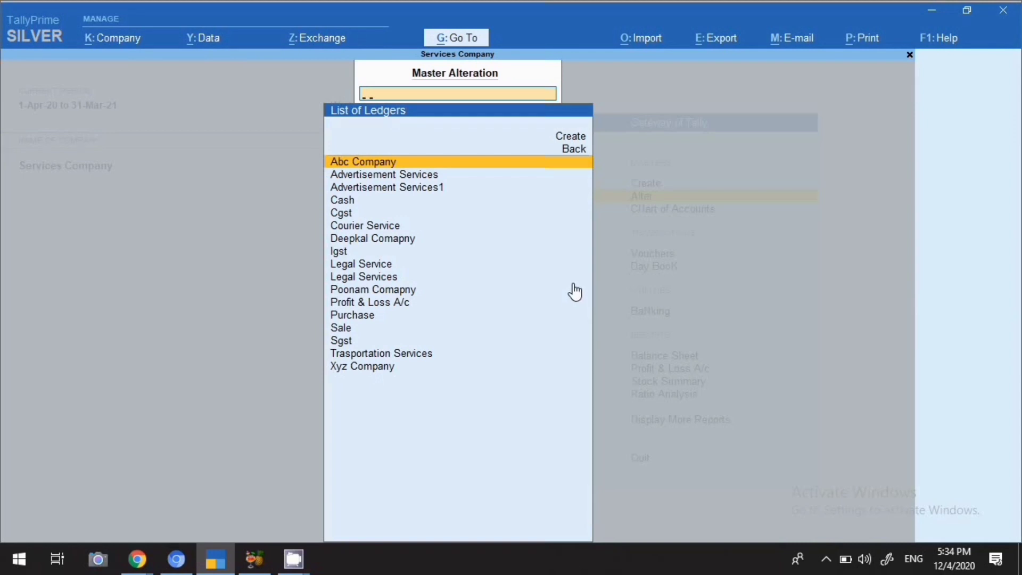
Step: Open the Xyz Company ledger for alteration and review its group, bill-by-bill and credit period settings
{"action": "type", "text": "X"}
{"action": "key", "text": "Return"}
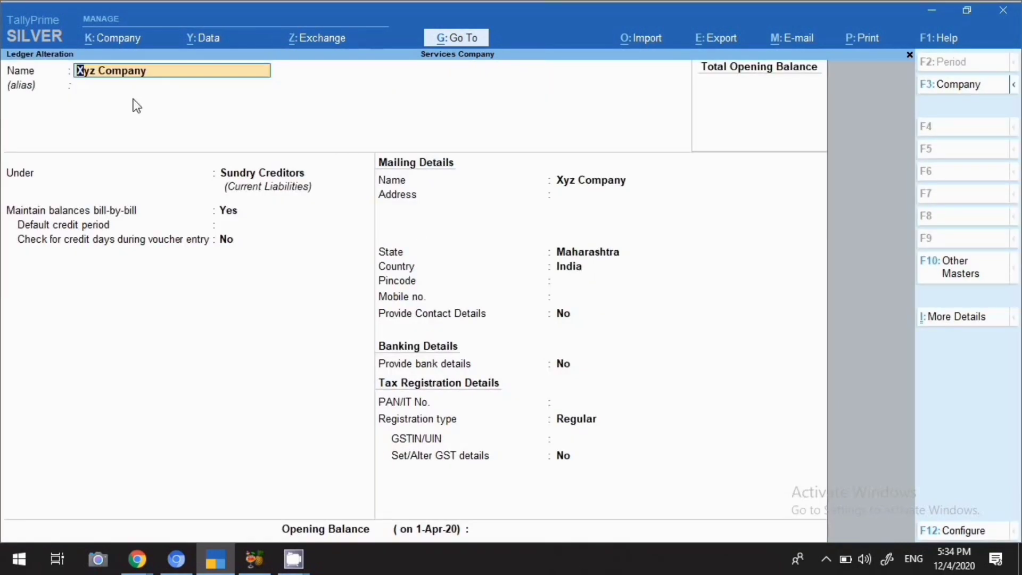
{"action": "left_click", "coordinate": [257, 169]}
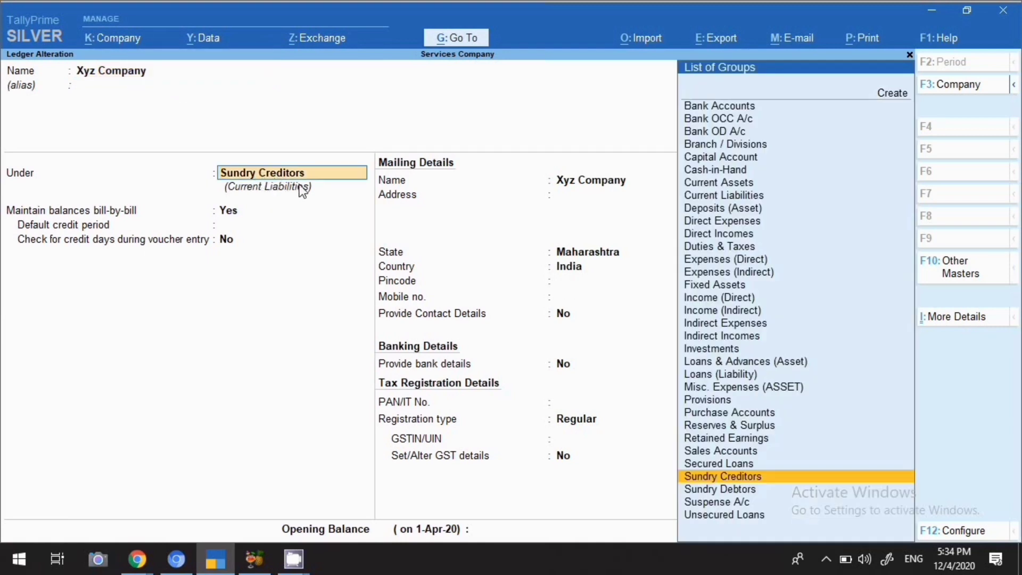
{"action": "key", "text": "Return"}
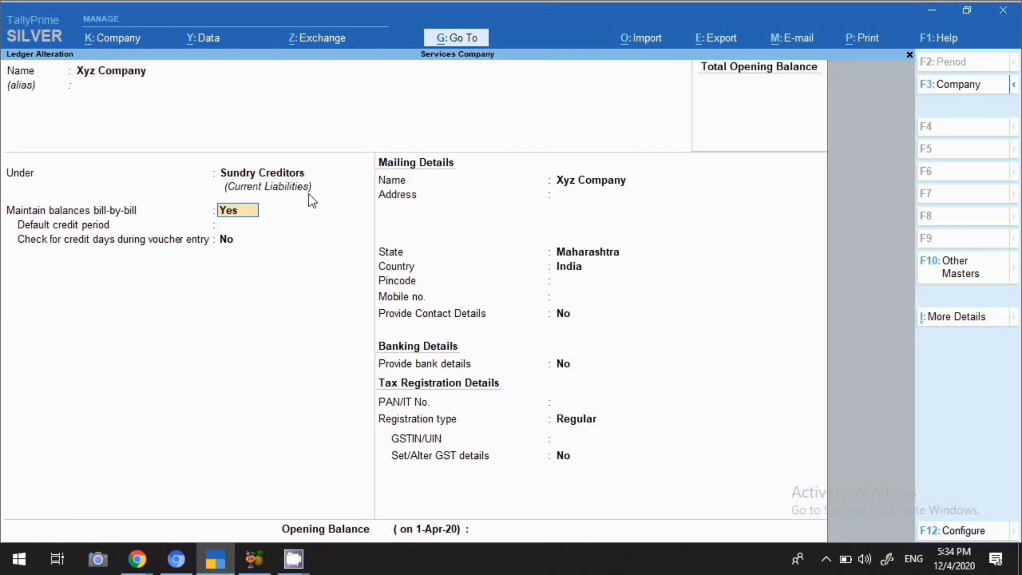
{"action": "key", "text": "Return"}
{"action": "key", "text": "Return"}
{"action": "key", "text": "Return"}
{"action": "key", "text": "Return"}
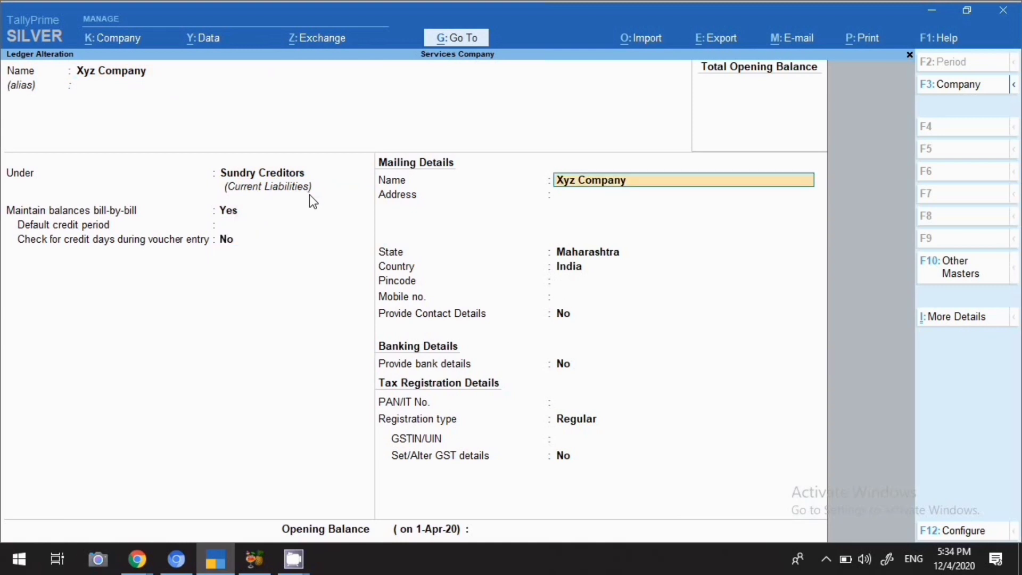
Step: Review the Xyz Company ledger's mailing address, state, pincode and mobile fields, and accept the ledger
{"action": "key", "text": "Return"}
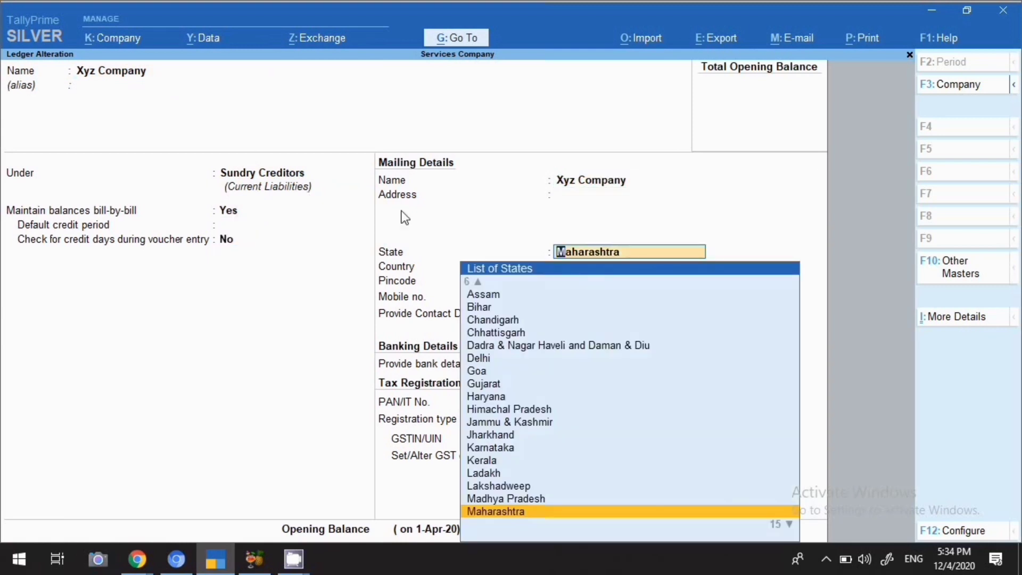
{"action": "key", "text": "Return"}
{"action": "key", "text": "Return"}
{"action": "key", "text": "Return"}
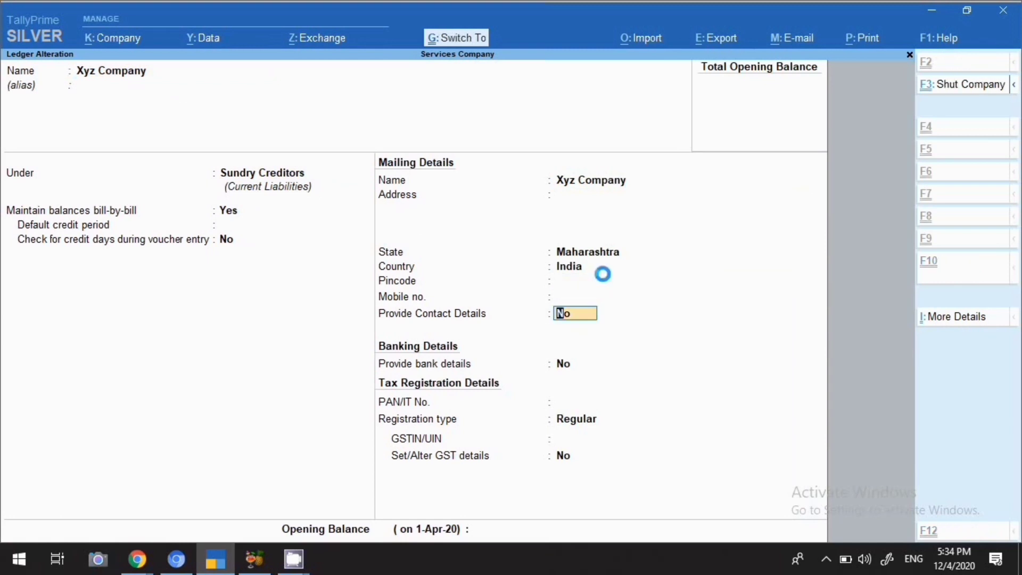
{"action": "key", "text": "ctrl+a"}
{"action": "type", "text": "De"}
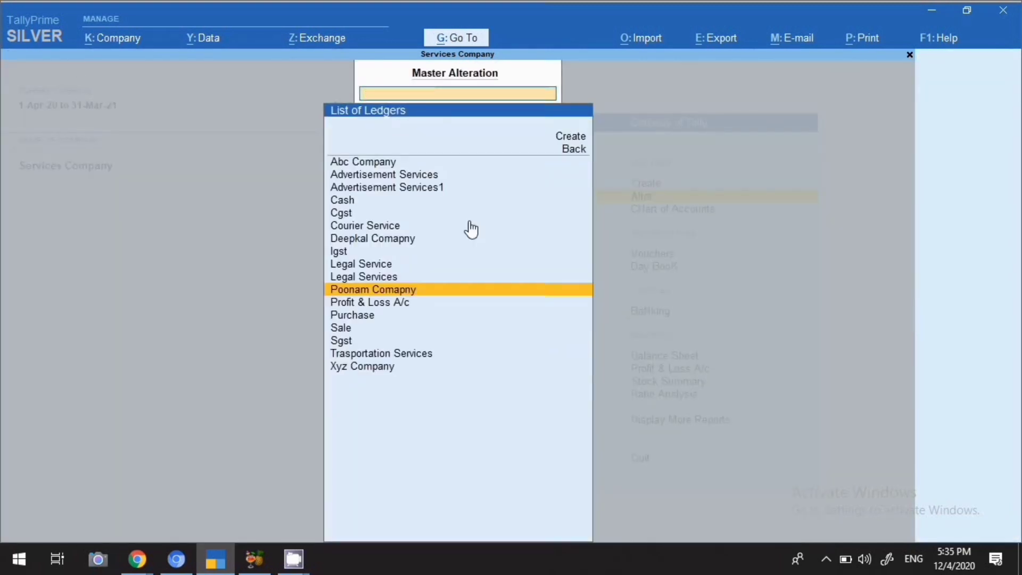
Step: Open the Purchase ledger for alteration, keep it under Purchase Accounts, and set Type of Ledger to Not Applicable
{"action": "type", "text": "Cgs"}
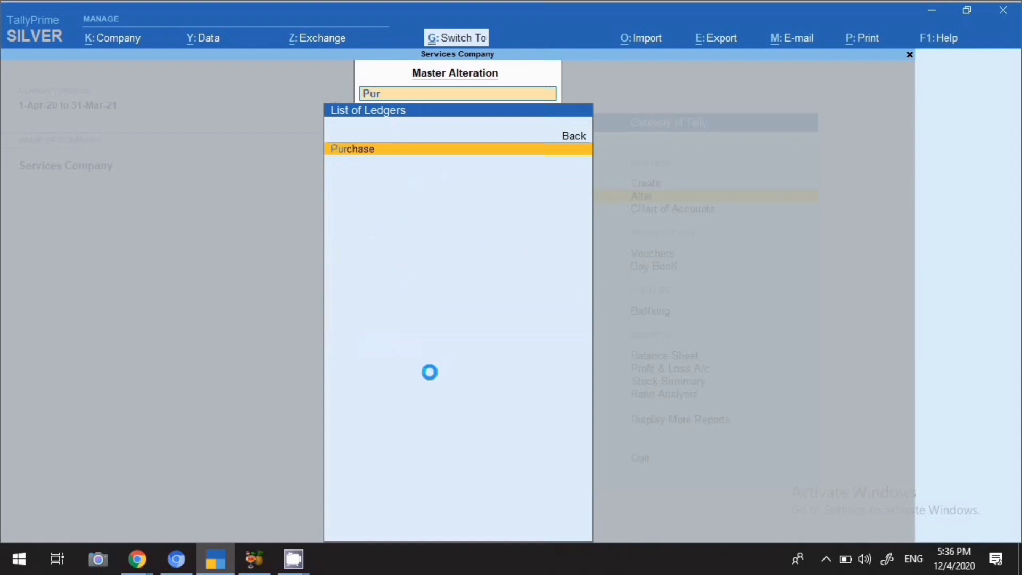
{"action": "key", "text": "Return"}
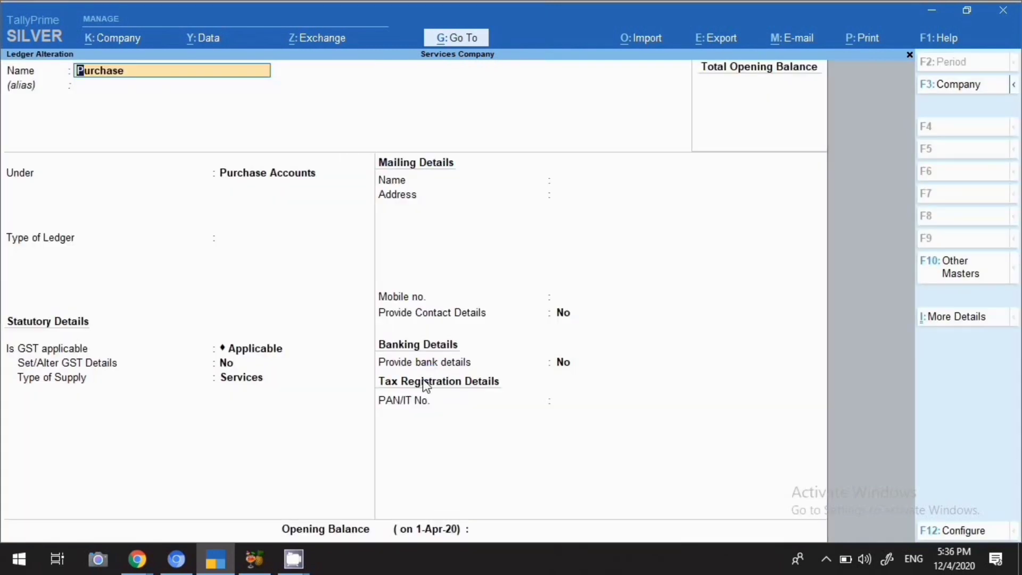
{"action": "key", "text": "Return"}
{"action": "key", "text": "Return"}
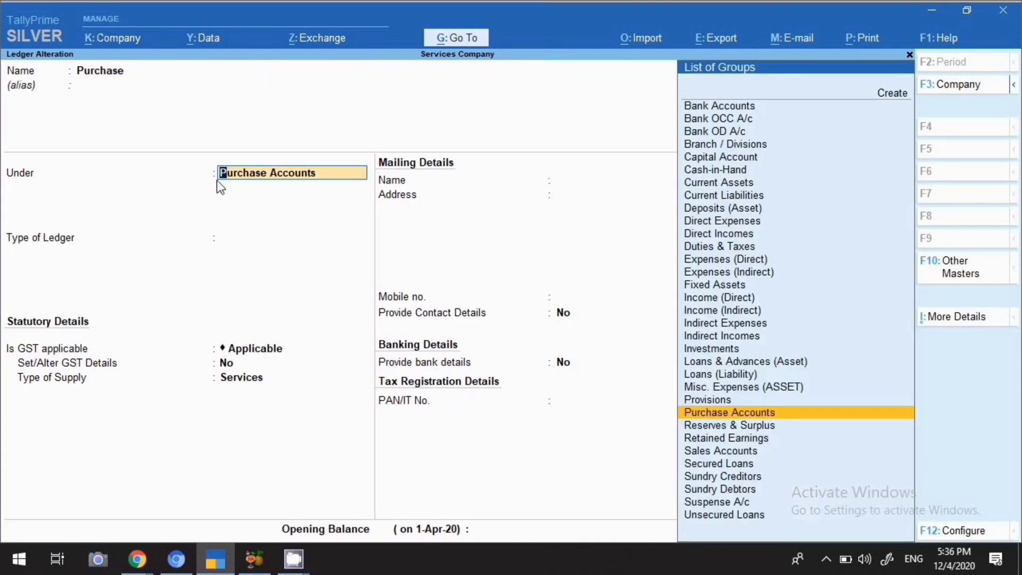
{"action": "key", "text": "Return"}
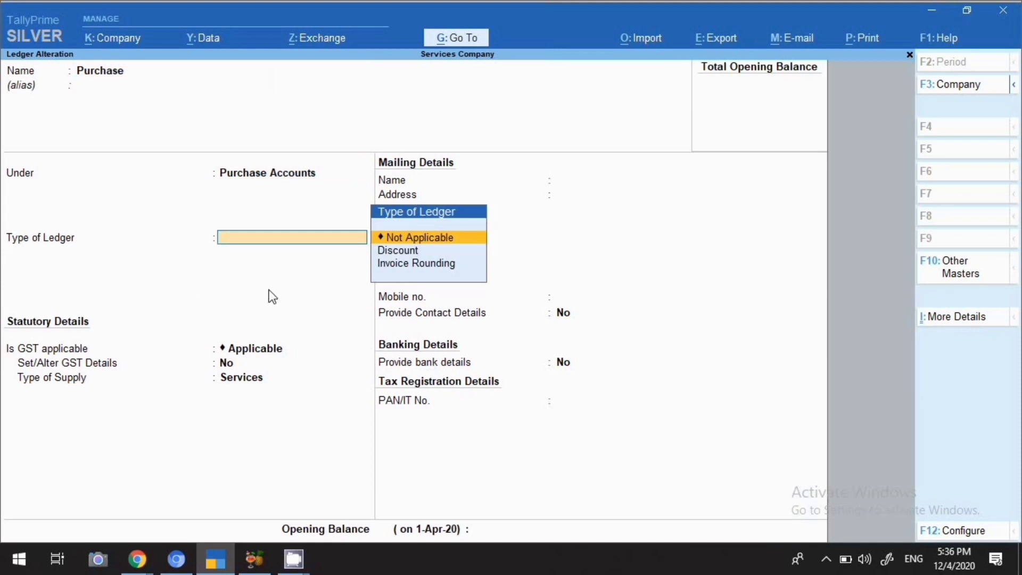
{"action": "key", "text": "Return"}
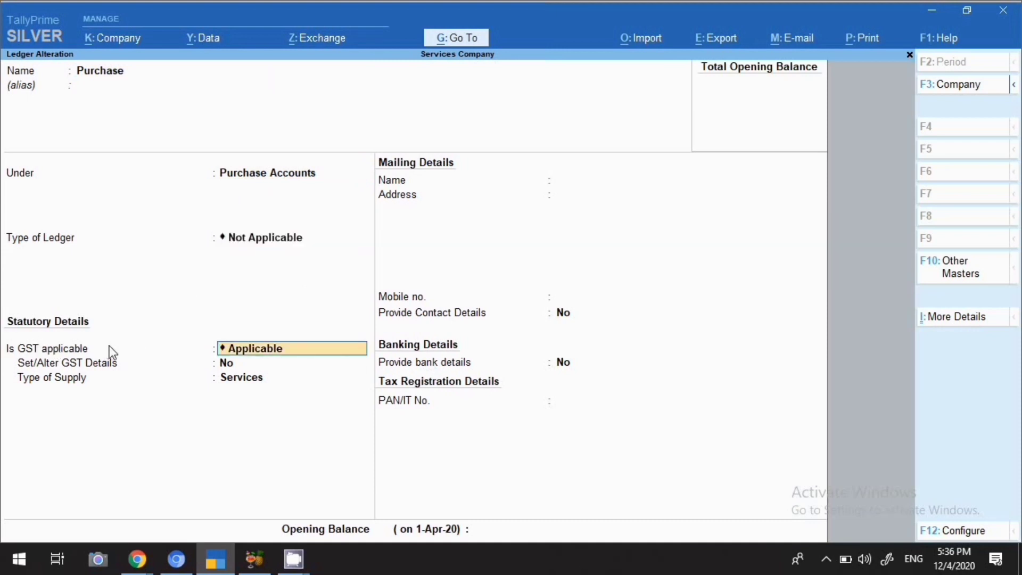
Step: Keep GST applicable with Services as the type of supply, and save the Purchase ledger
{"action": "key", "text": "Return"}
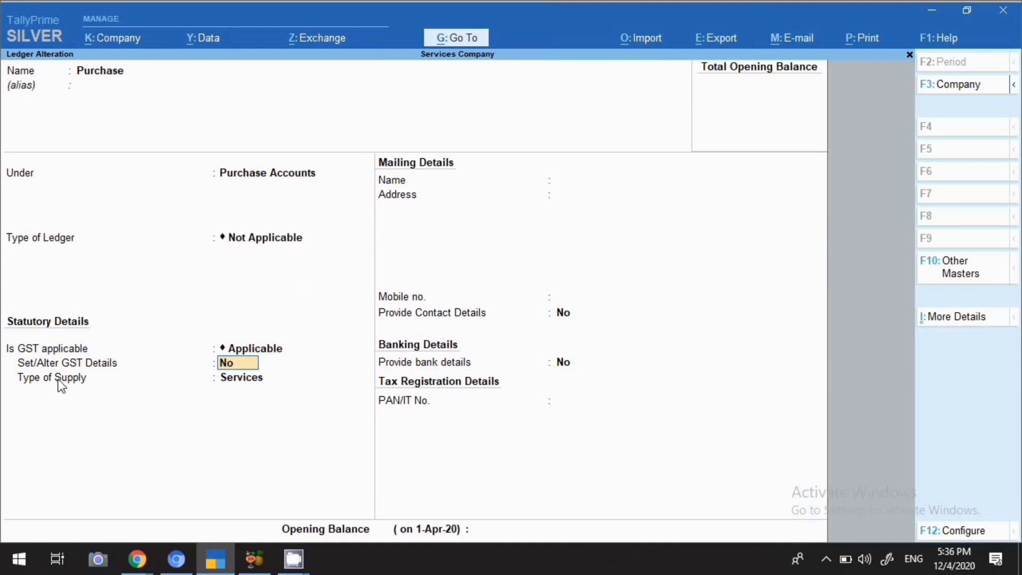
{"action": "left_click", "coordinate": [255, 377]}
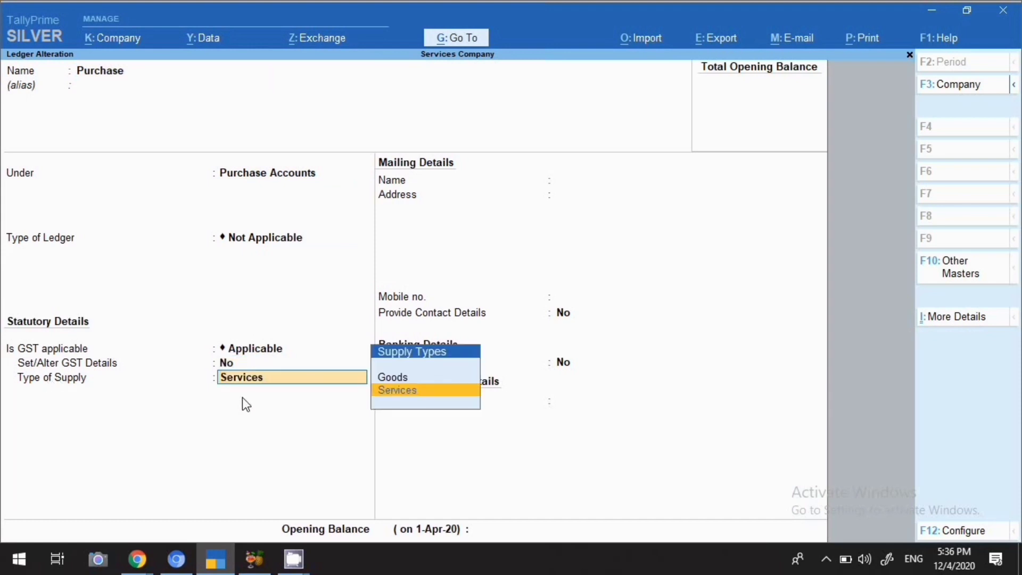
{"action": "key", "text": "ctrl+a"}
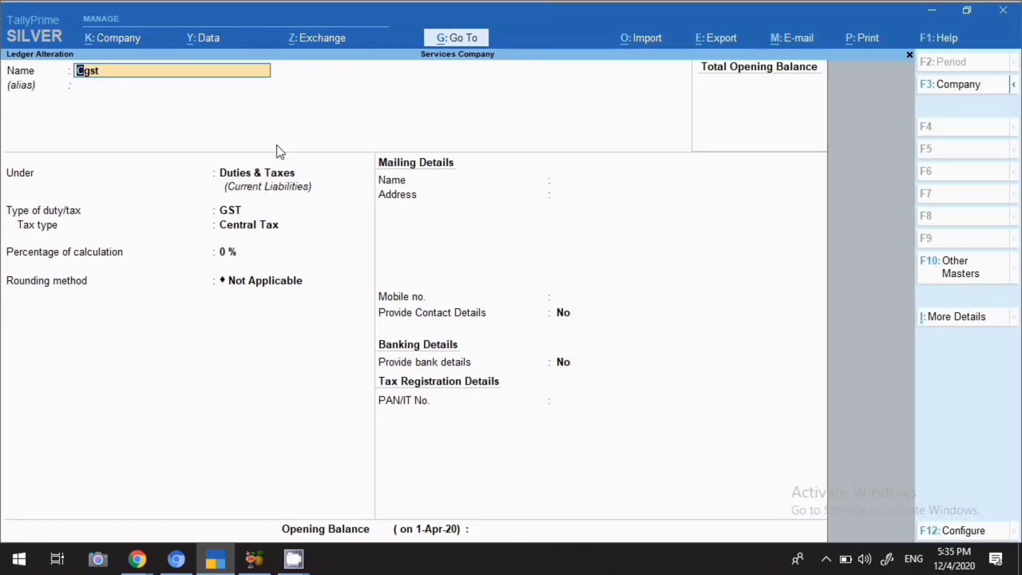
Step: Keep the Cgst ledger under Duties & Taxes with duty type GST and tax type Central Tax, and save it
{"action": "key", "text": "Return"}
{"action": "key", "text": "Return"}
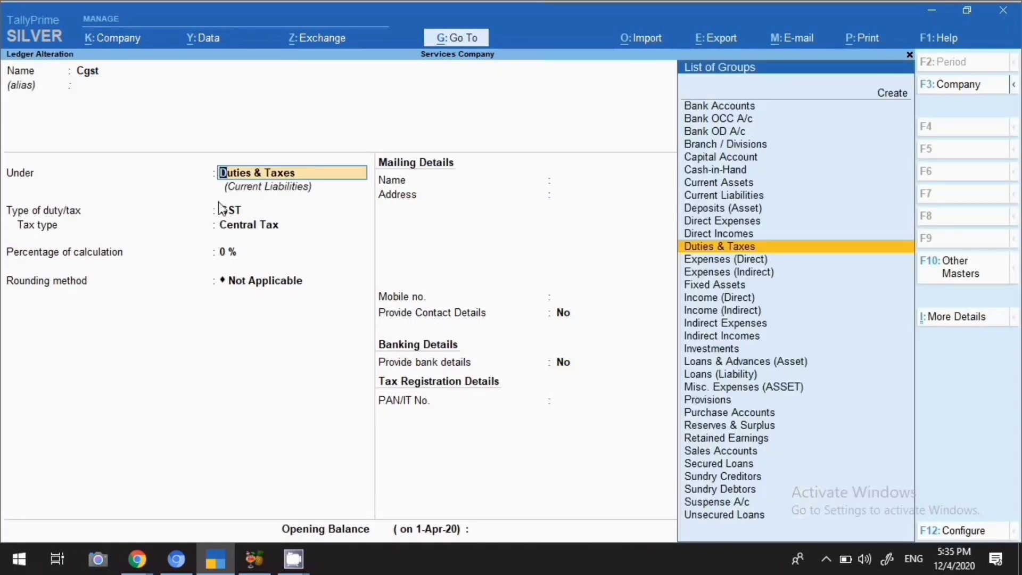
{"action": "key", "text": "Return"}
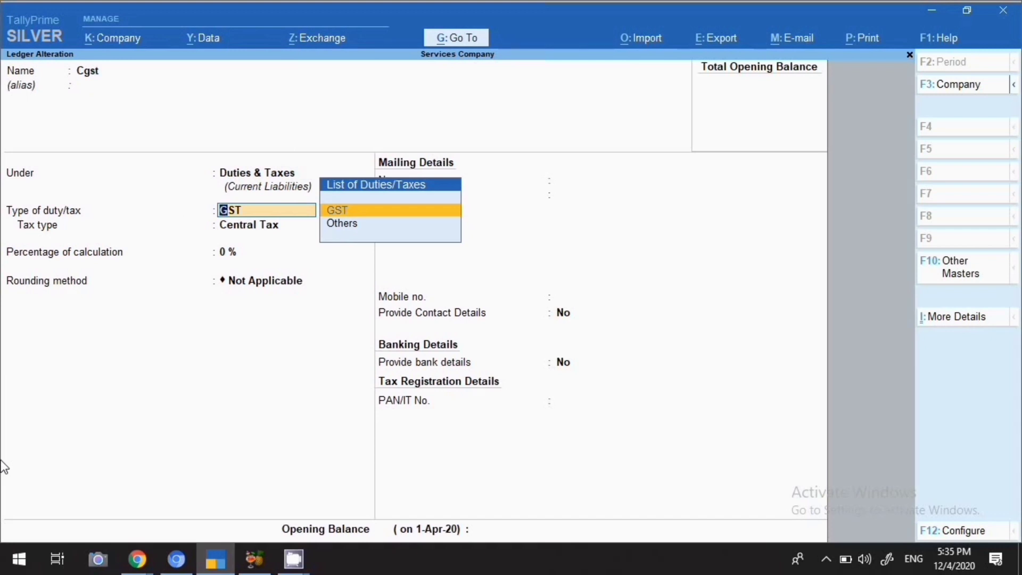
{"action": "key", "text": "Return"}
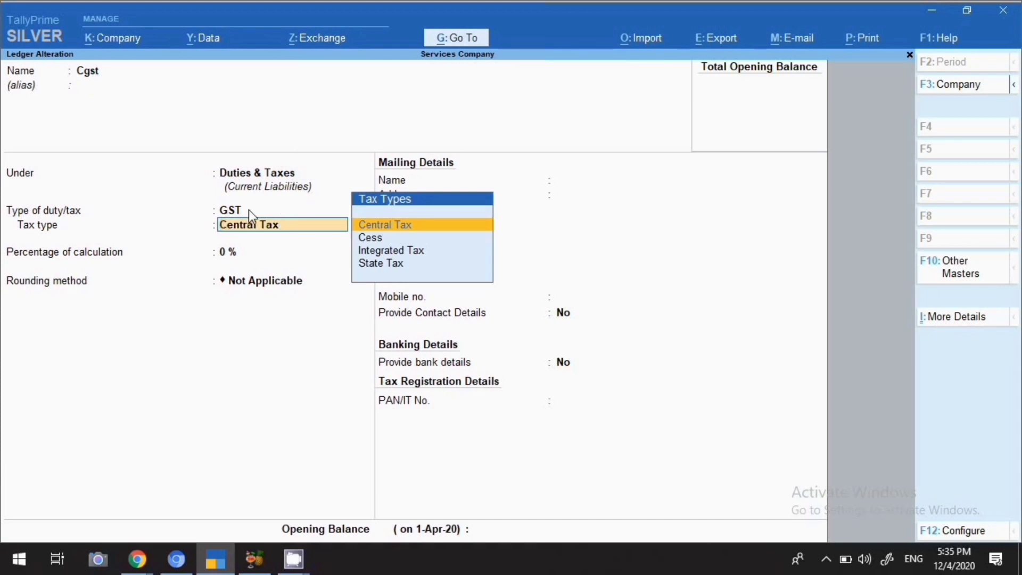
{"action": "key", "text": "Return"}
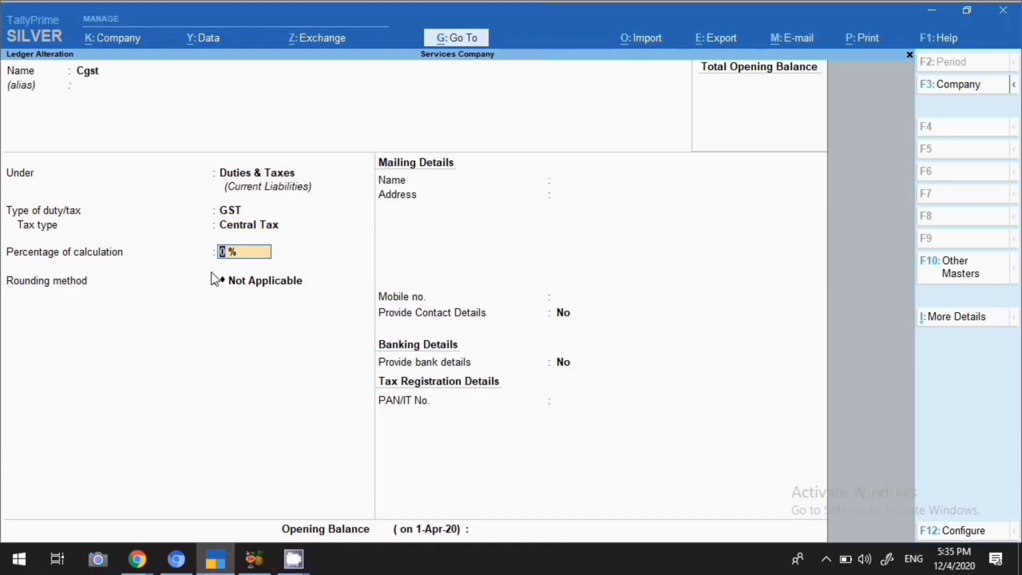
{"action": "key", "text": "ctrl+a"}
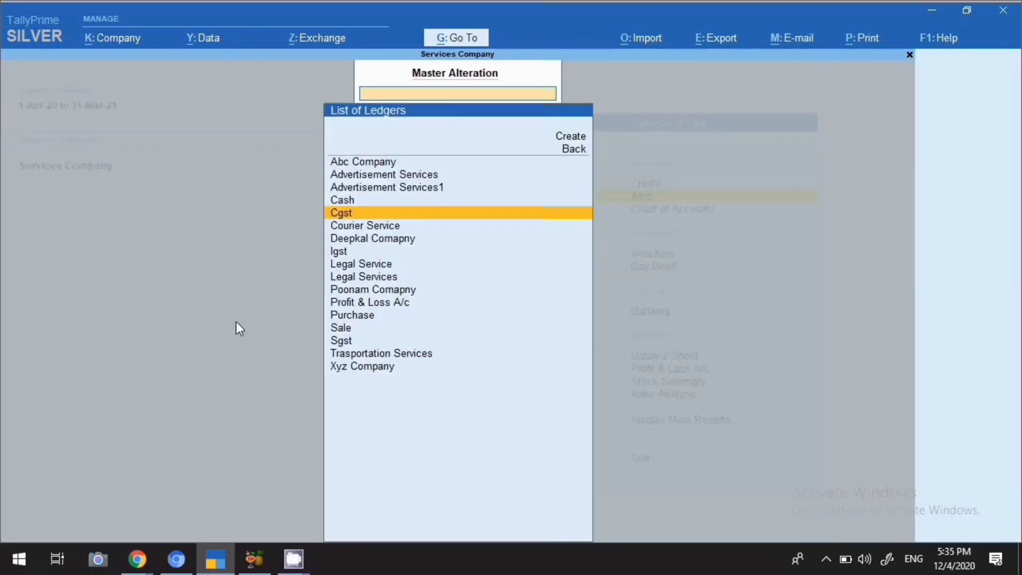
Step: Open the Sgst ledger for alteration, keep Duties & Taxes, GST and State Tax, and save it
{"action": "type", "text": "Sgs"}
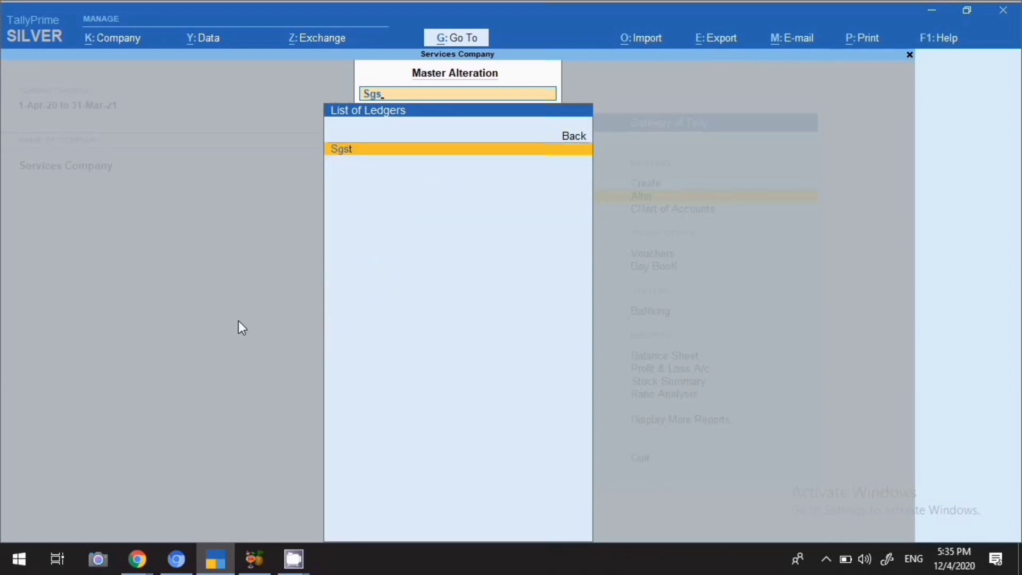
{"action": "key", "text": "Return"}
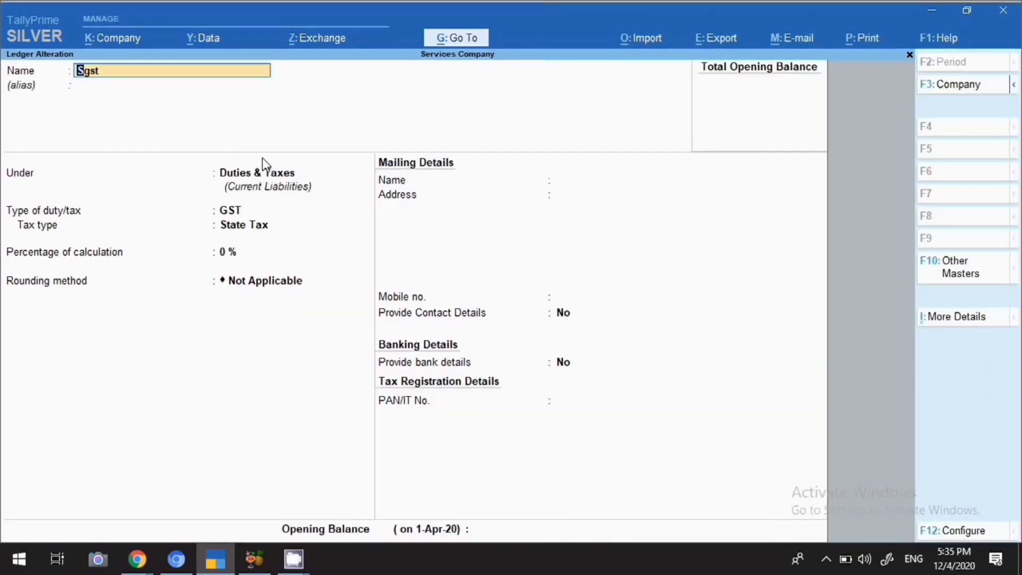
{"action": "key", "text": "Return"}
{"action": "key", "text": "Return"}
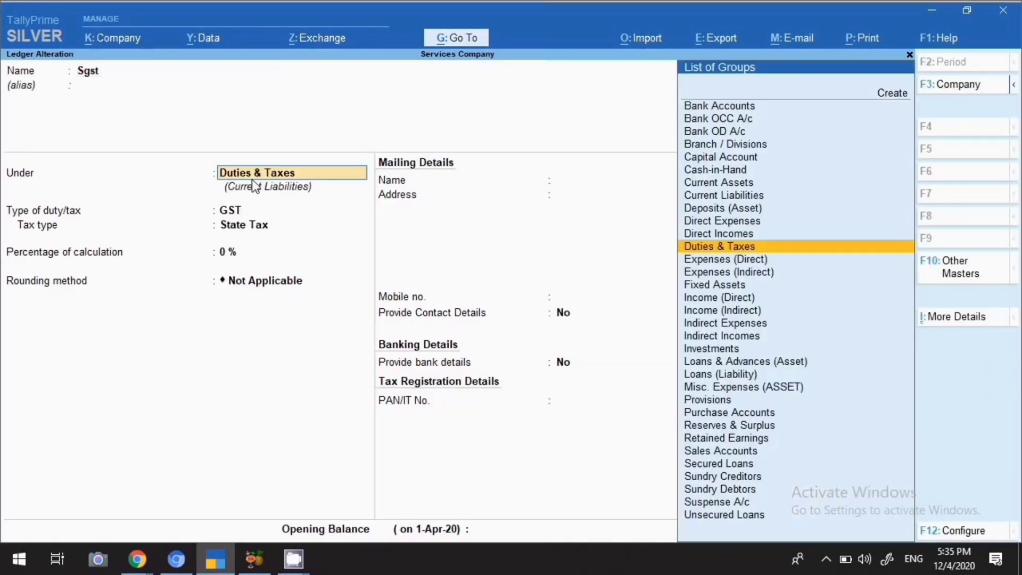
{"action": "key", "text": "Return"}
{"action": "key", "text": "Return"}
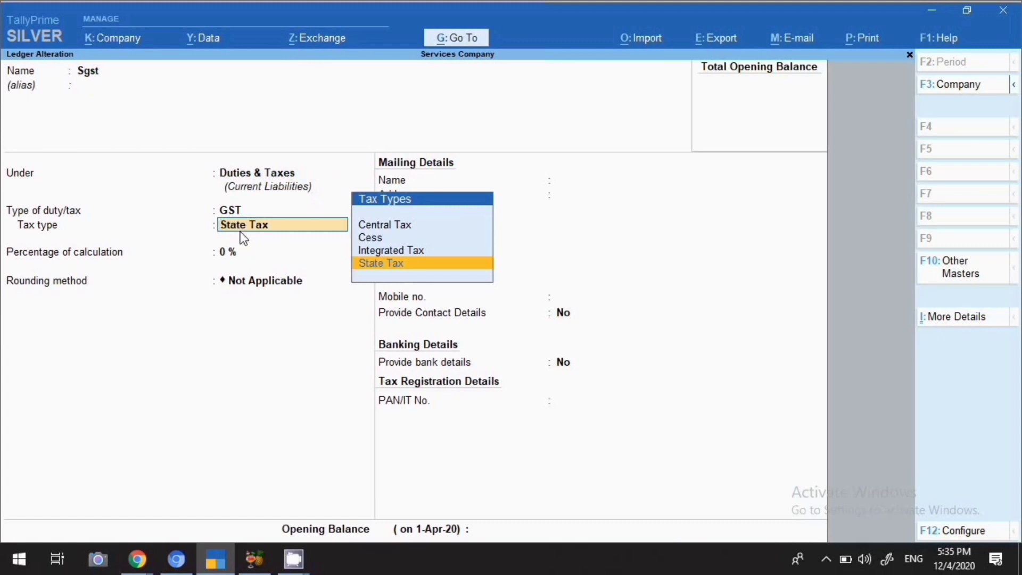
{"action": "key", "text": "Return"}
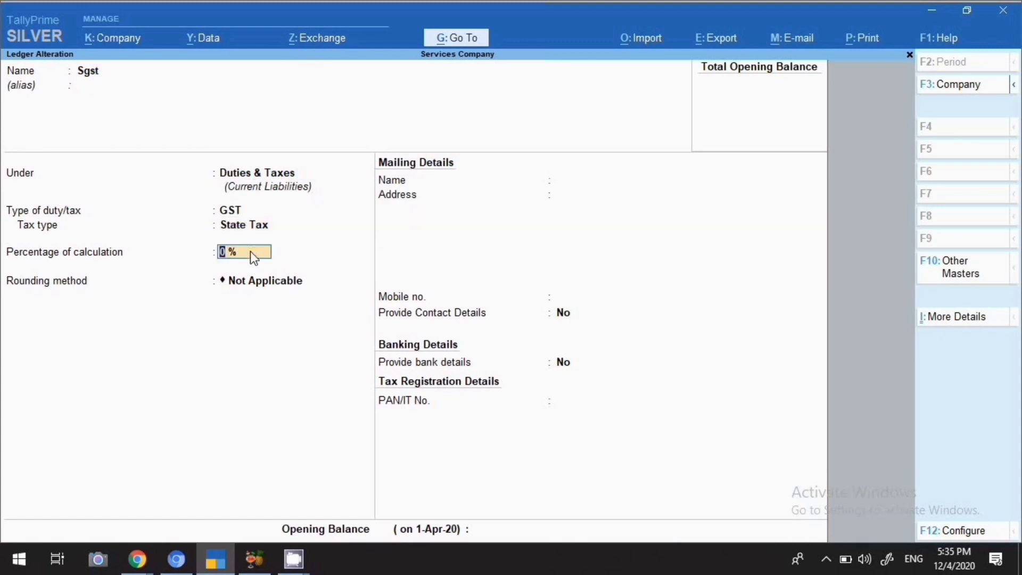
{"action": "key", "text": "Return"}
{"action": "key", "text": "ctrl+a"}
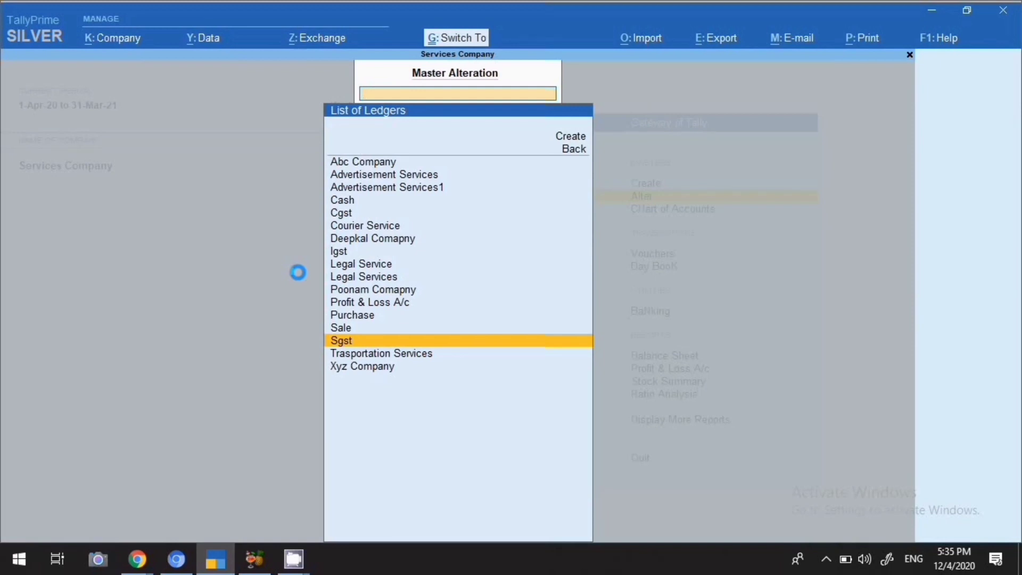
Step: Open the Igst ledger for alteration, keep Duties & Taxes, GST and Integrated Tax, and save it
{"action": "type", "text": "Ig"}
{"action": "key", "text": "Return"}
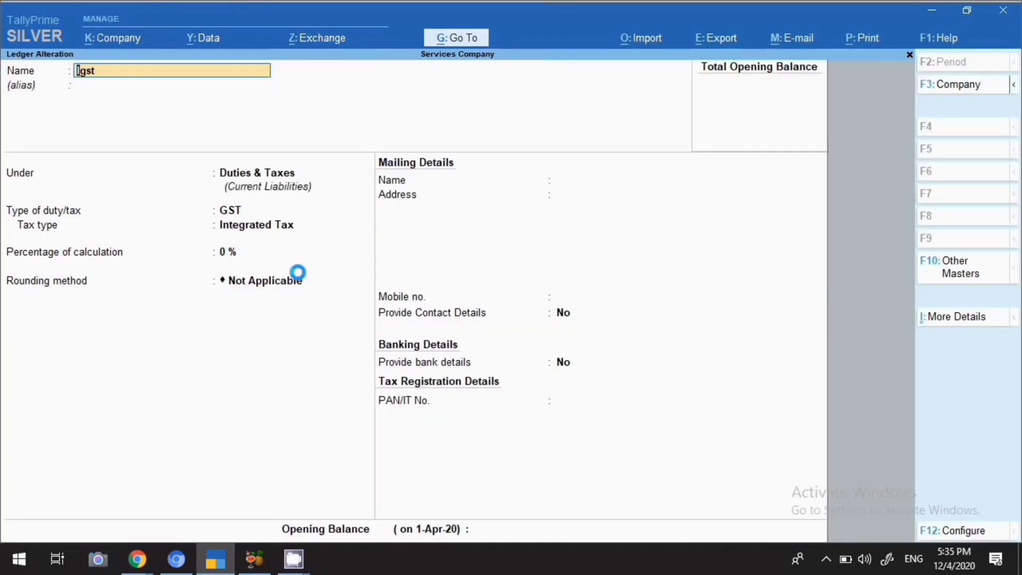
{"action": "key", "text": "Return"}
{"action": "key", "text": "Return"}
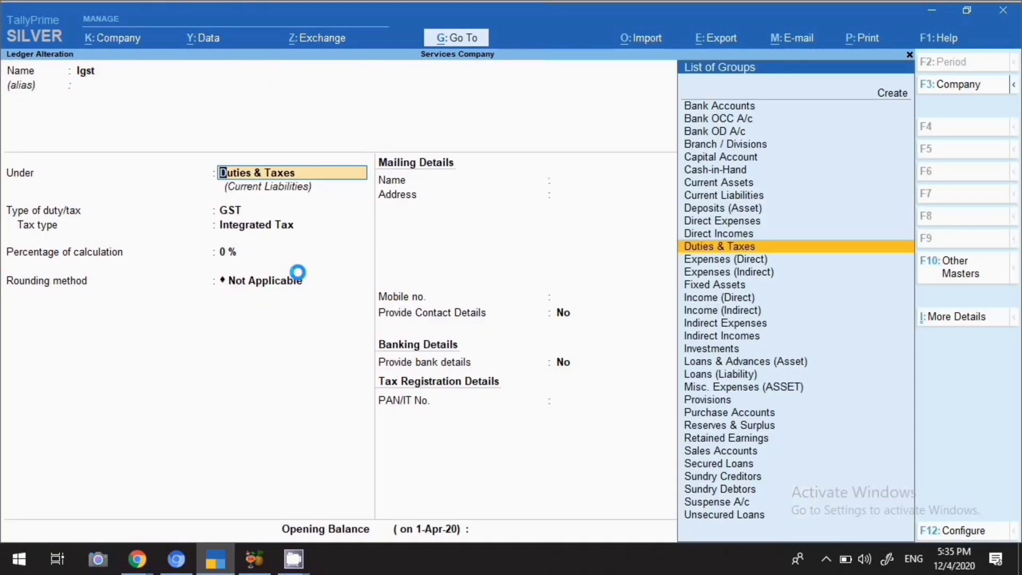
{"action": "key", "text": "Return"}
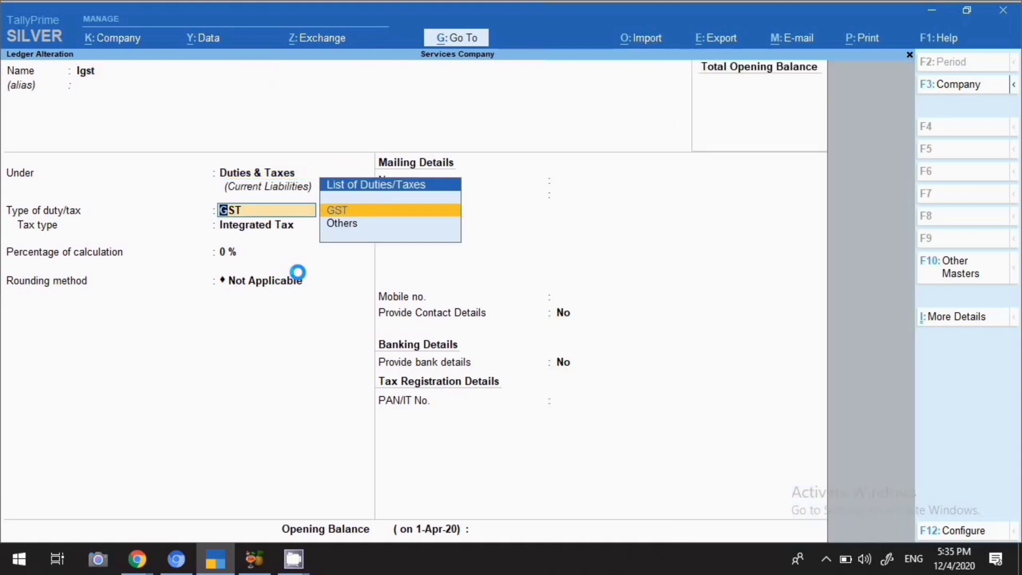
{"action": "key", "text": "Return"}
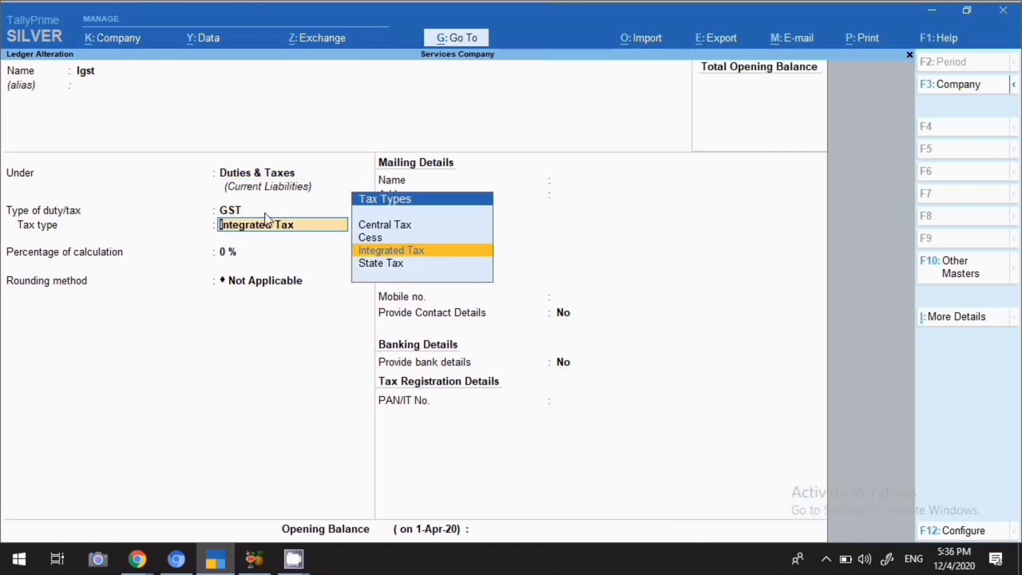
{"action": "key", "text": "Return"}
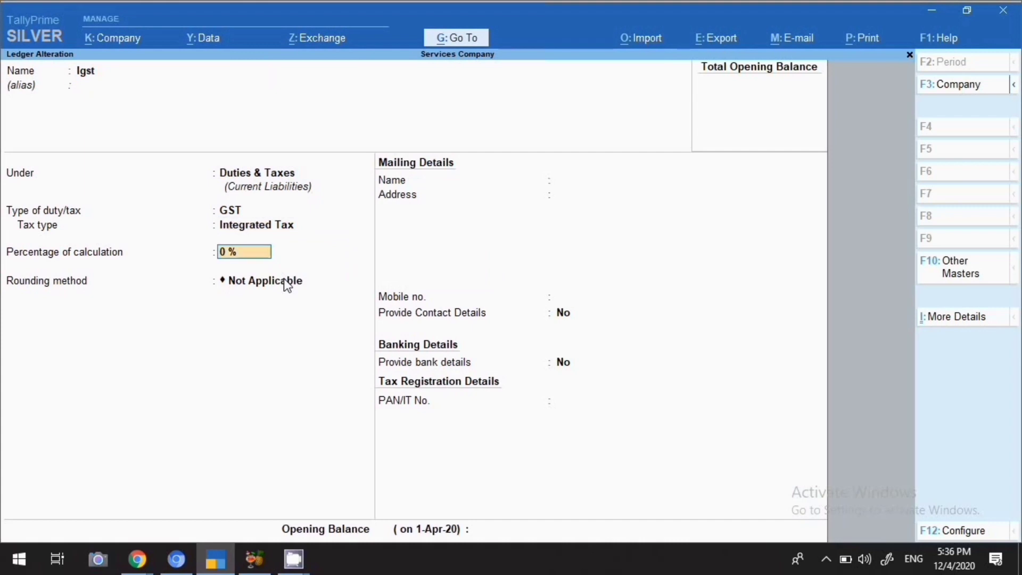
{"action": "key", "text": "Return"}
{"action": "key", "text": "ctrl+a"}
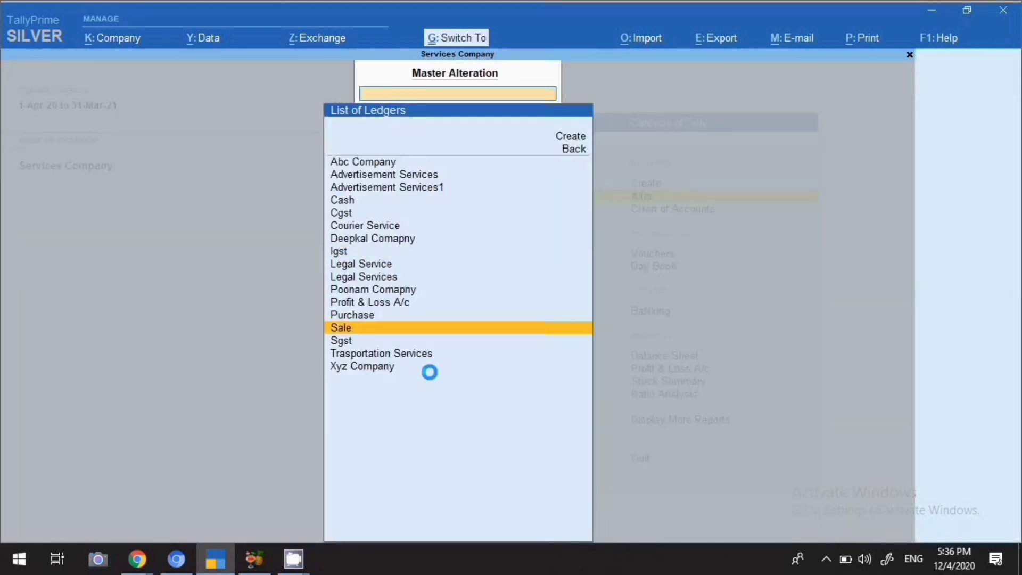
{"action": "type", "text": "P"}
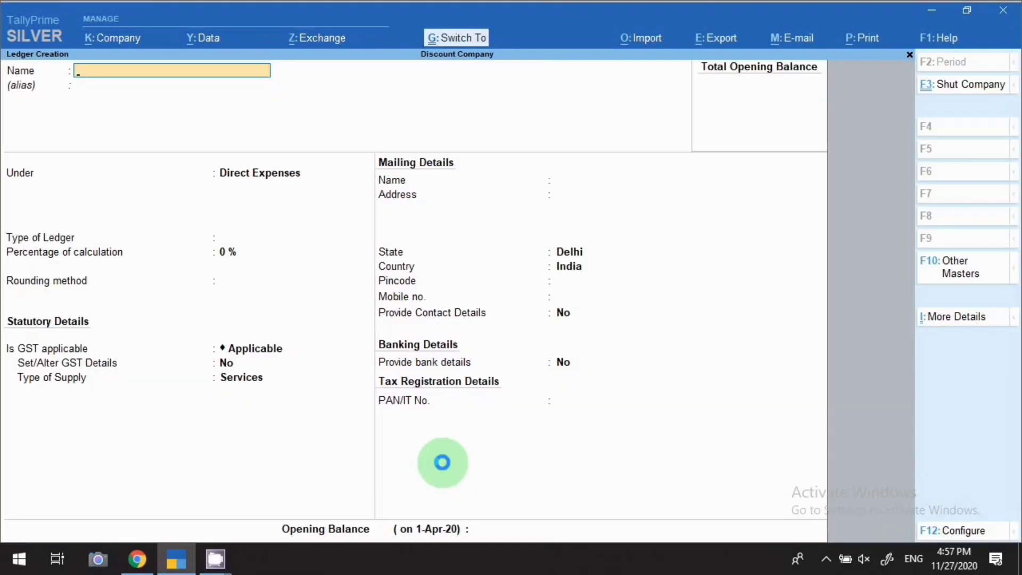
Step: Name the new ledger in Discount Company "Discount Given" and leave its alias blank
{"action": "type", "text": "D"}
{"action": "type", "text": "iscount Given"}
{"action": "key", "text": "Return"}
{"action": "key", "text": "Return"}
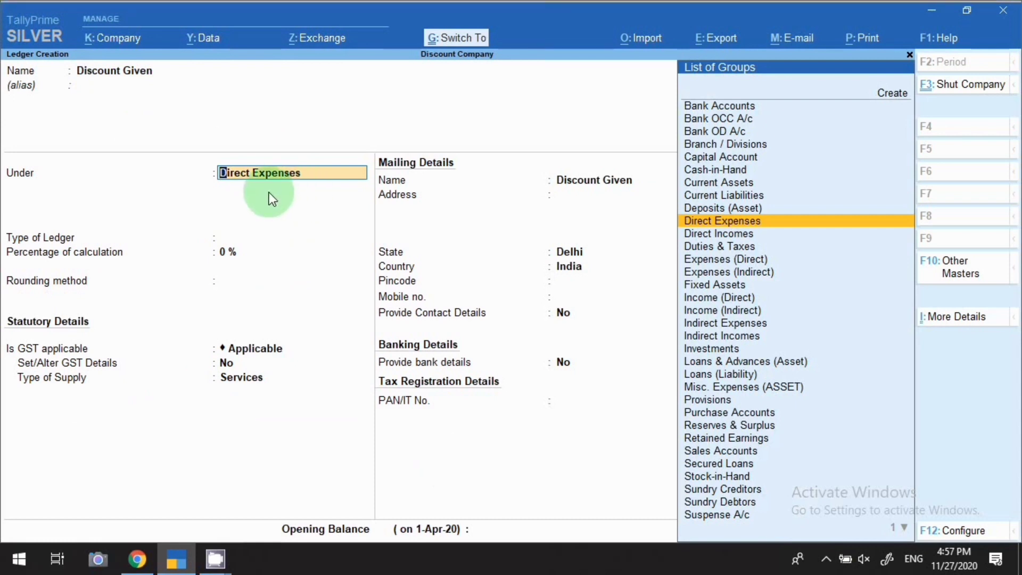
Step: Try placing the Discount Given ledger under Indirect Expenses
{"action": "key", "text": "Return"}
{"action": "key", "text": "BackSpace"}
{"action": "type", "text": "Indi"}
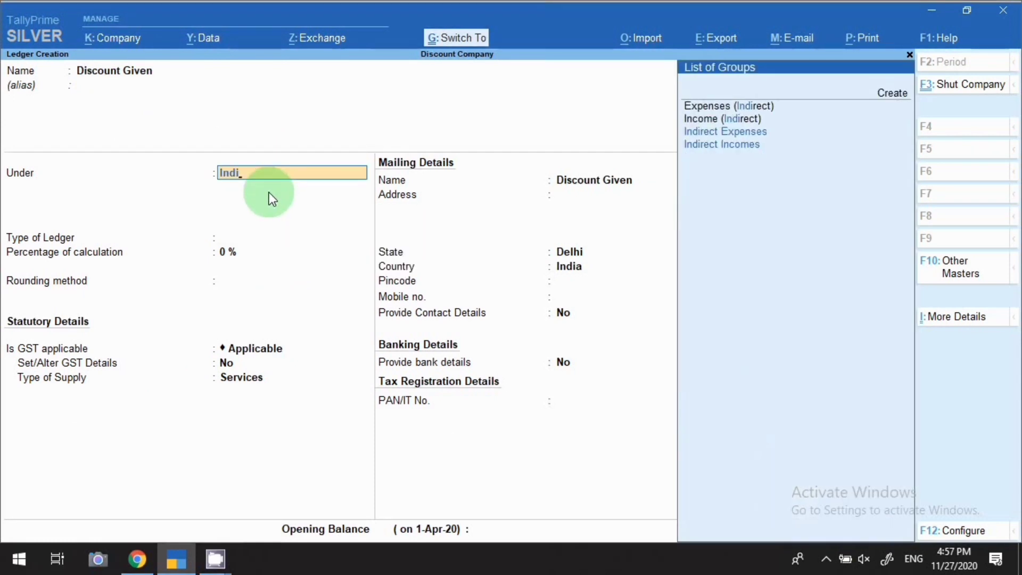
{"action": "key", "text": "Down"}
{"action": "key", "text": "Up"}
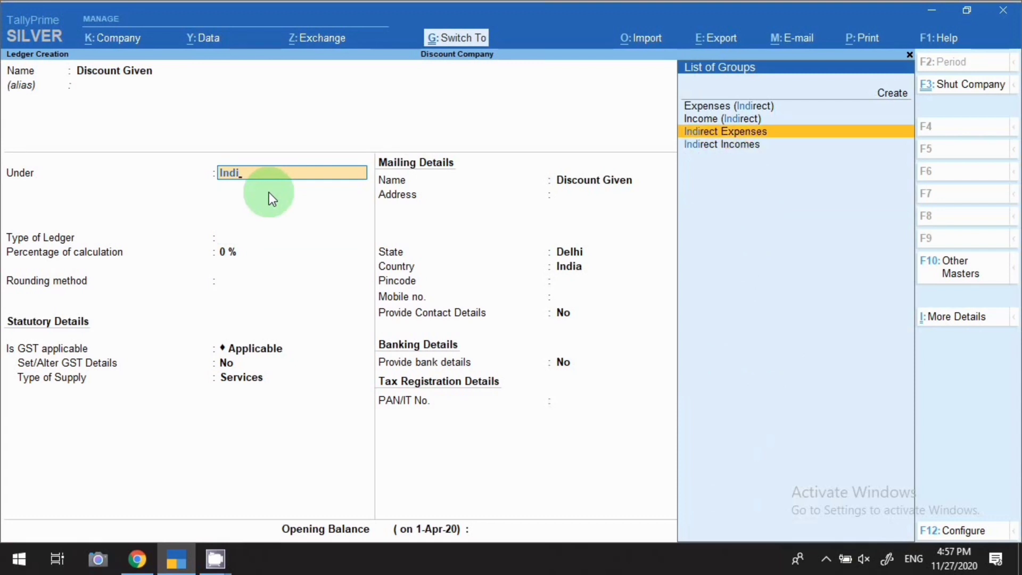
{"action": "key", "text": "Return"}
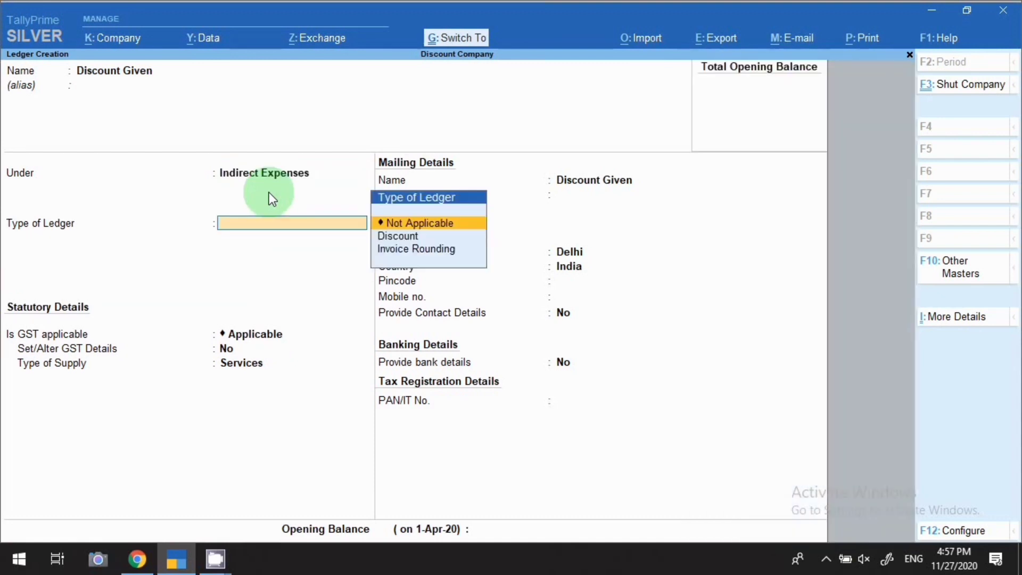
Step: Place the Discount Given ledger under Direct Expenses, with Type of Ledger and Rounding method Not Applicable and percentage of calculation 0%
{"action": "key", "text": "BackSpace"}
{"action": "type", "text": "Dire"}
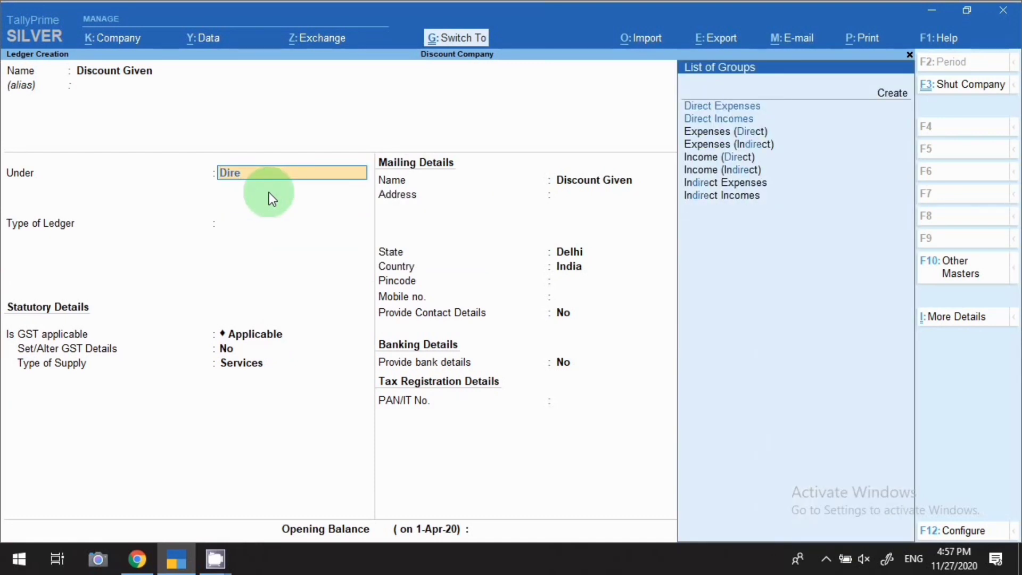
{"action": "type", "text": "ct"}
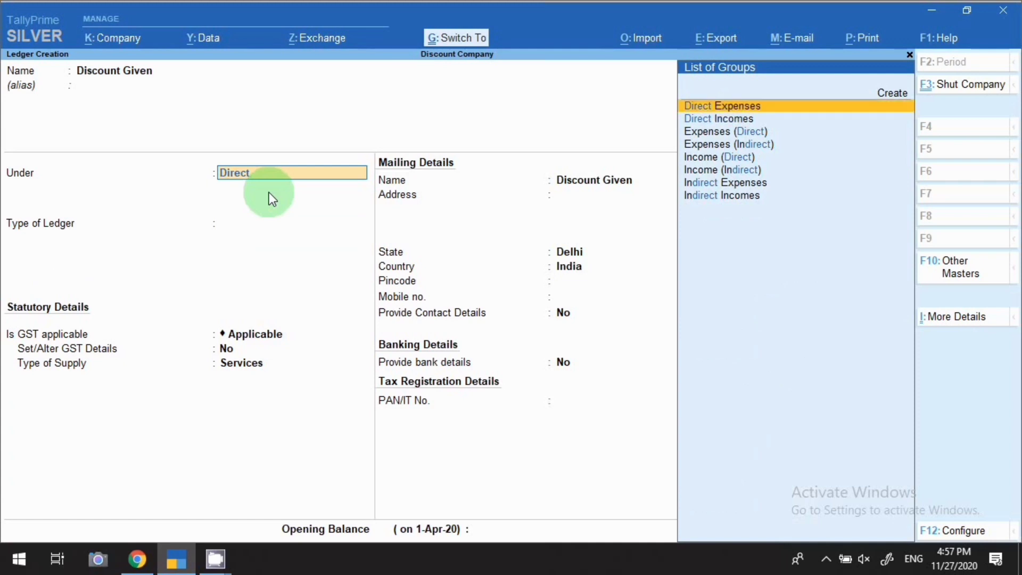
{"action": "key", "text": "Return"}
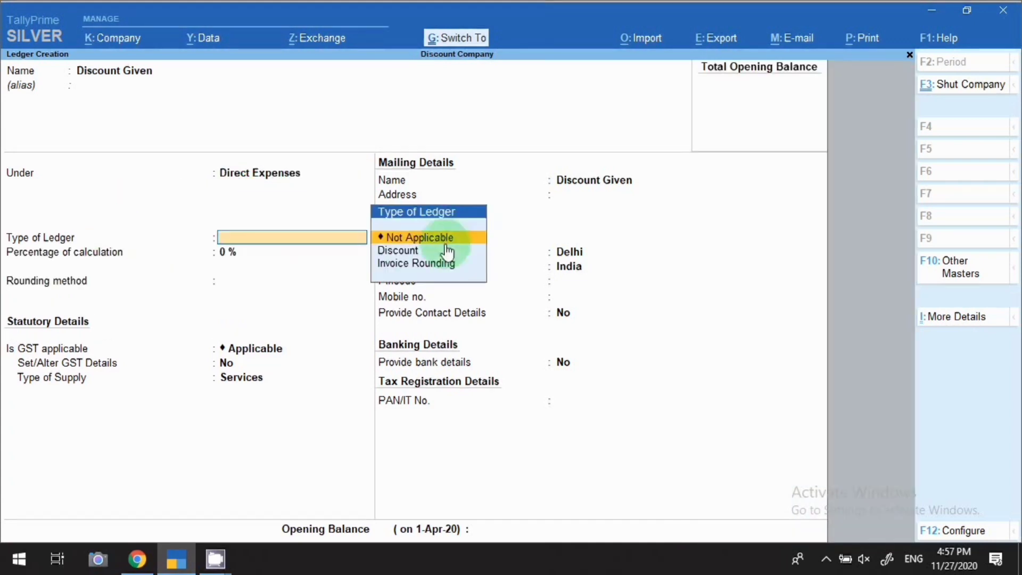
{"action": "key", "text": "Return"}
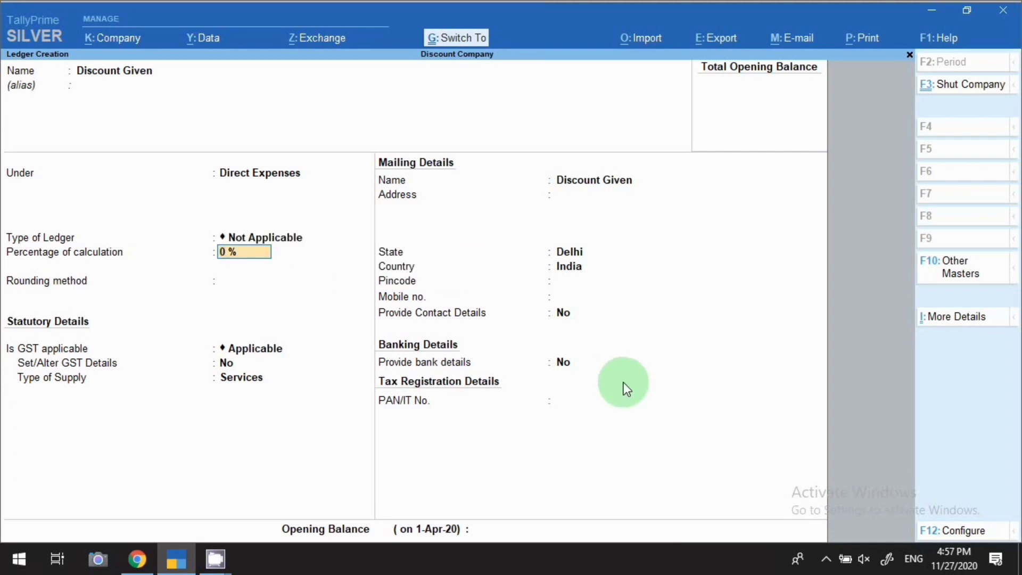
{"action": "key", "text": "Return"}
{"action": "key", "text": "Return"}
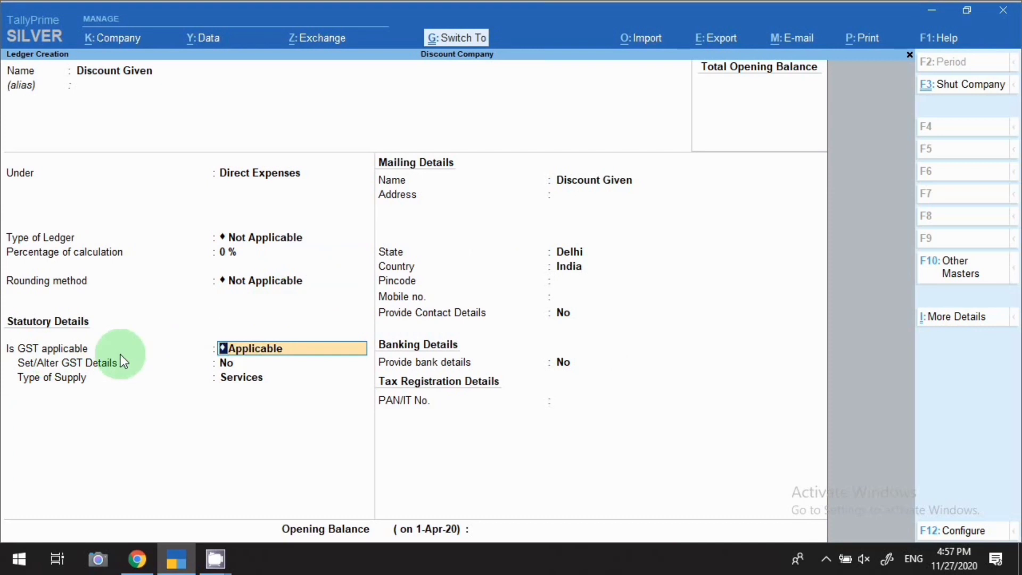
Step: Set GST applicability of the Discount Given ledger to Not Applicable
{"action": "type", "text": "N"}
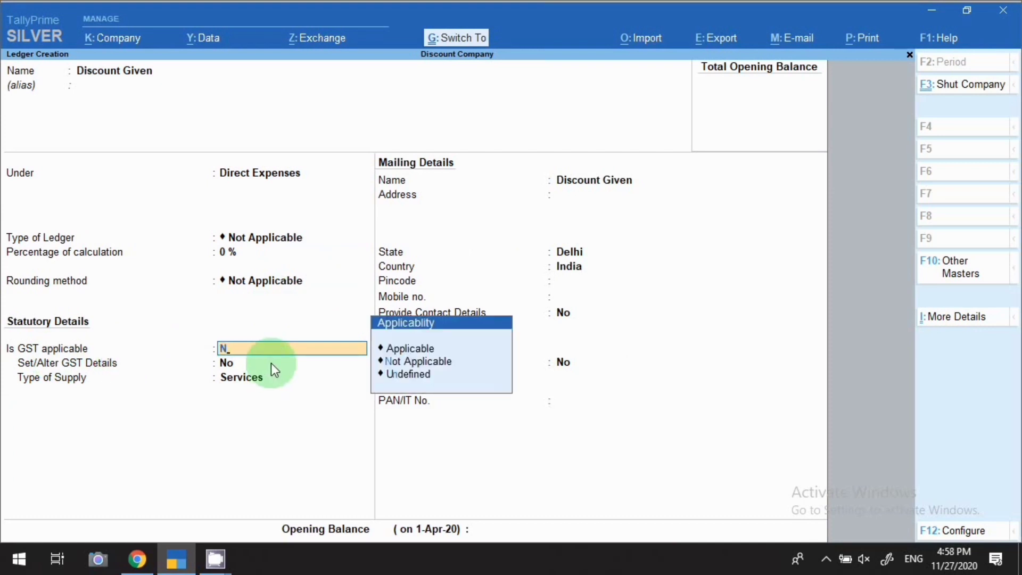
{"action": "key", "text": "Down"}
{"action": "key", "text": "Down"}
{"action": "key", "text": "Up"}
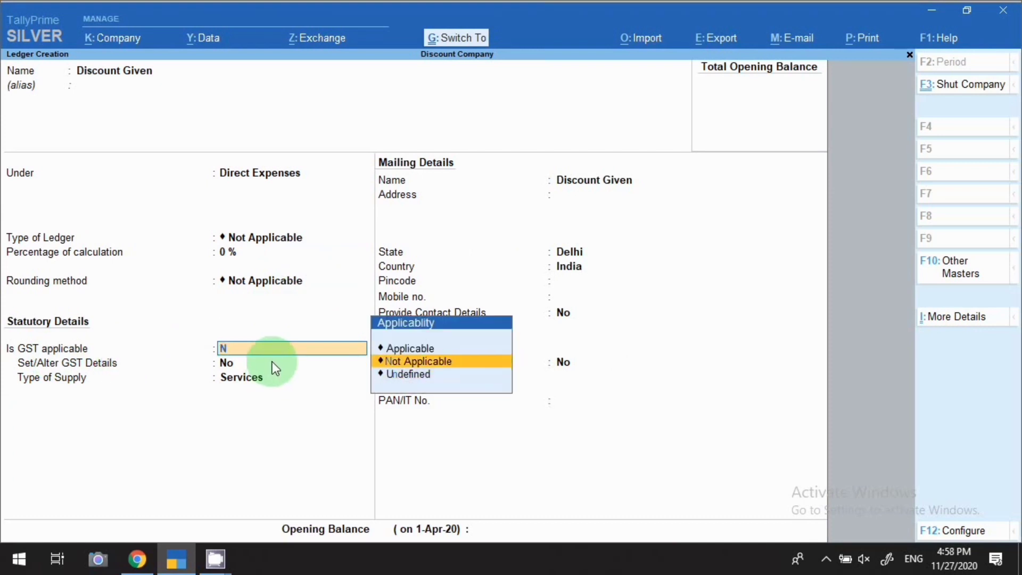
{"action": "key", "text": "Return"}
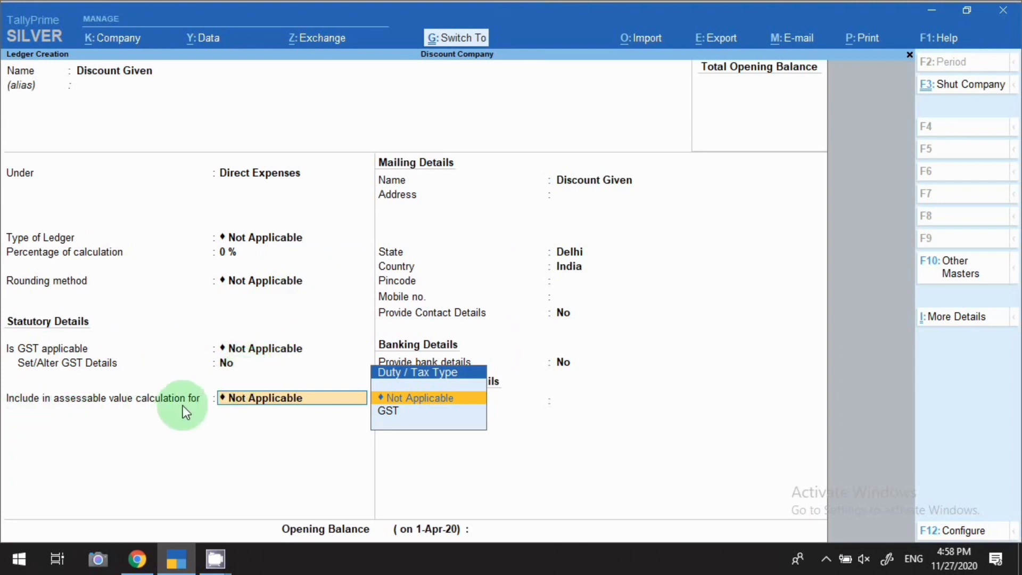
Step: Include the ledger in assessable value calculation for GST, appropriated to Goods and Based on Value, and save it
{"action": "key", "text": "Down"}
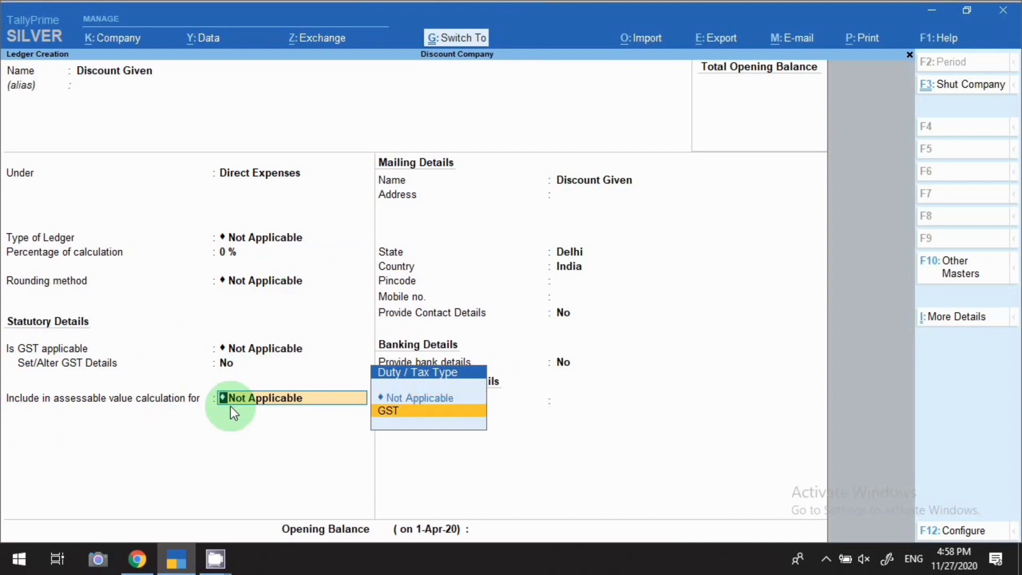
{"action": "key", "text": "Return"}
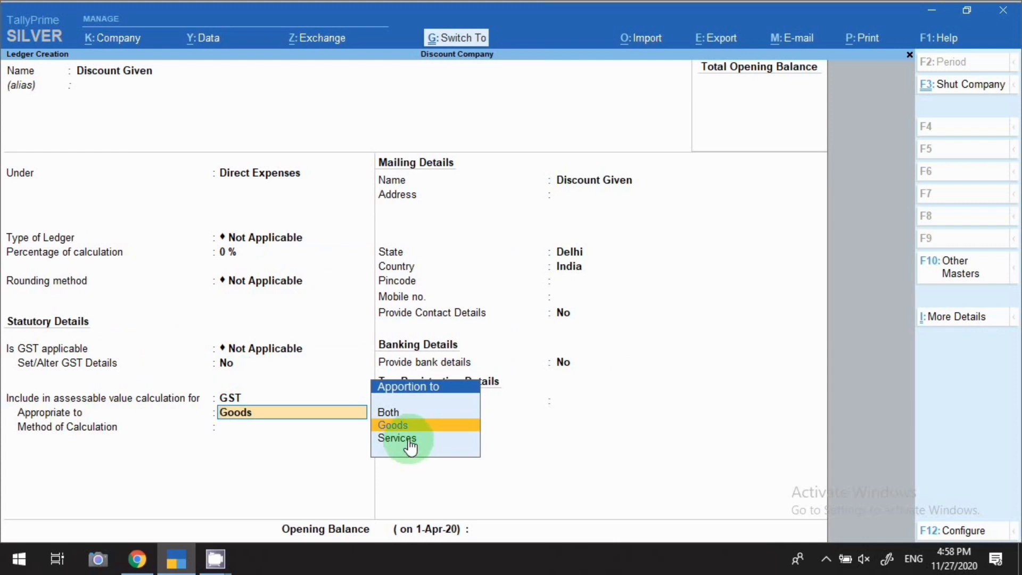
{"action": "key", "text": "Return"}
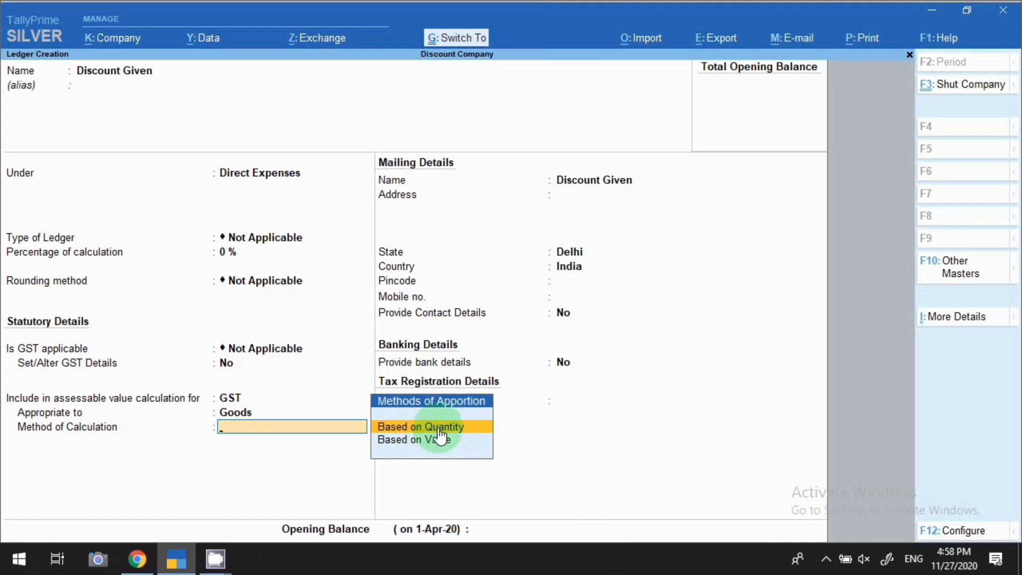
{"action": "key", "text": "Down"}
{"action": "key", "text": "Return"}
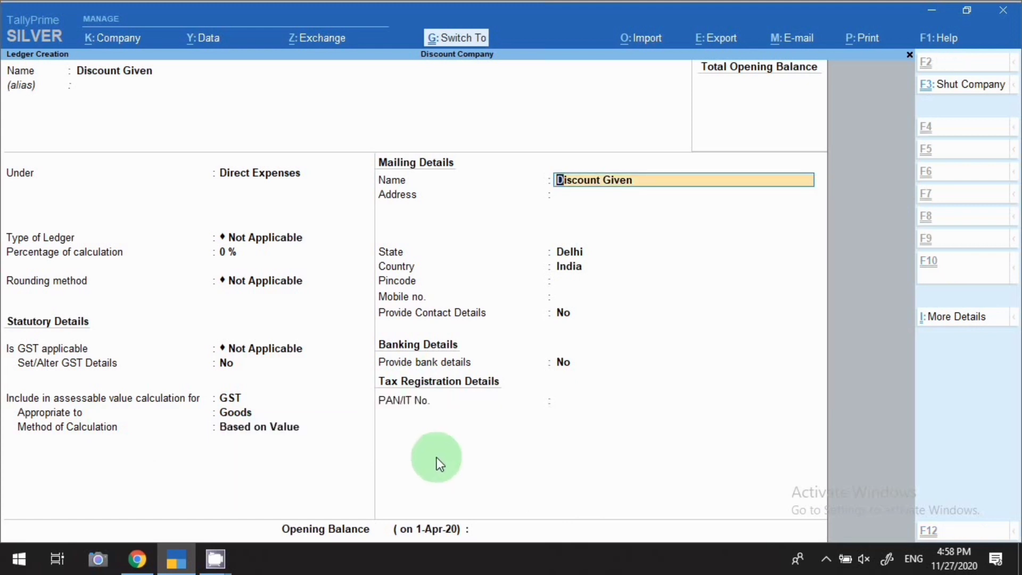
{"action": "key", "text": "ctrl+a"}
Step: Name the new ledger Discount Given @ 3%, leaving its alias empty
{"action": "type", "text": "Di"}
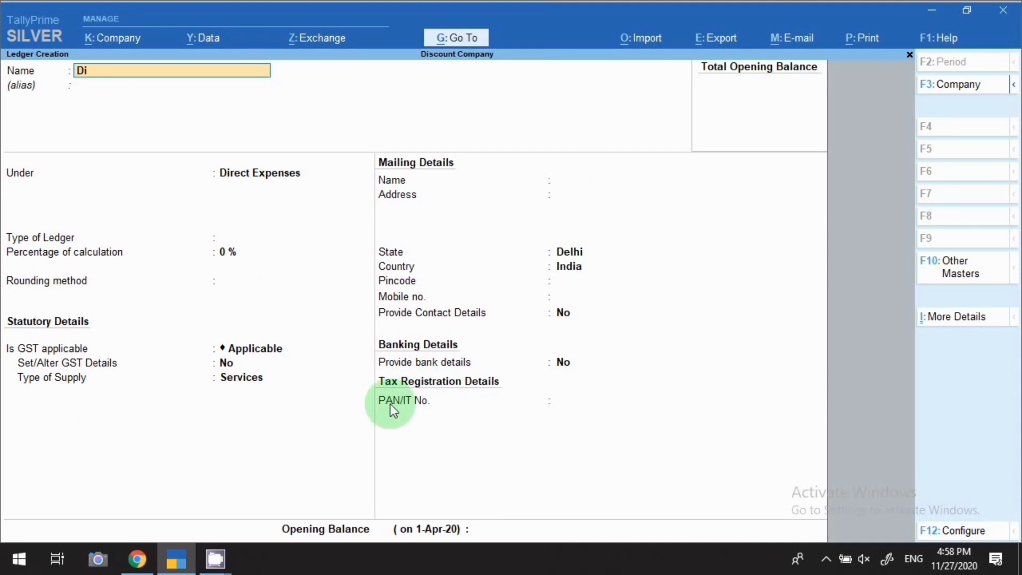
{"action": "type", "text": "scount Given @ 3%"}
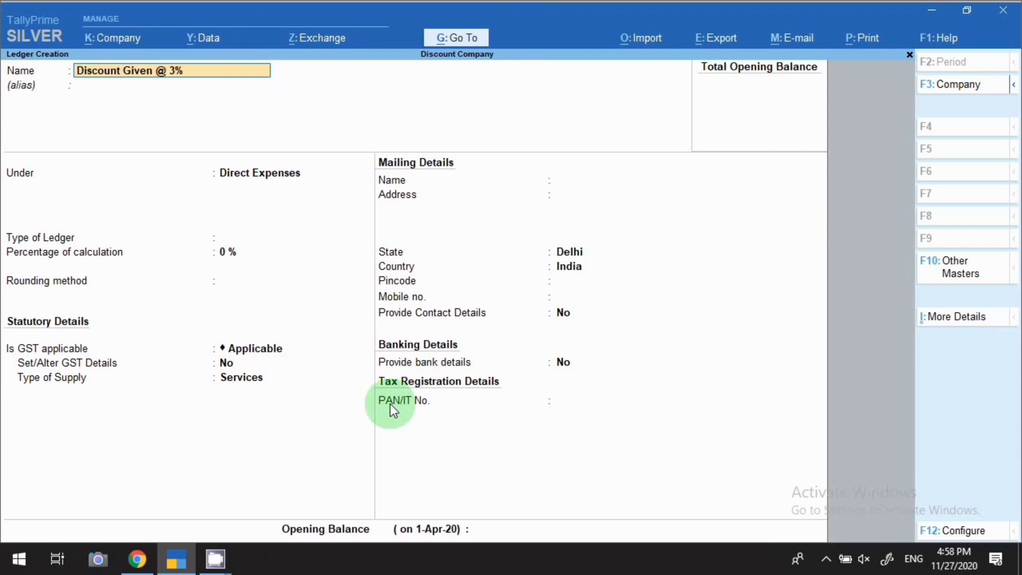
{"action": "key", "text": "Return"}
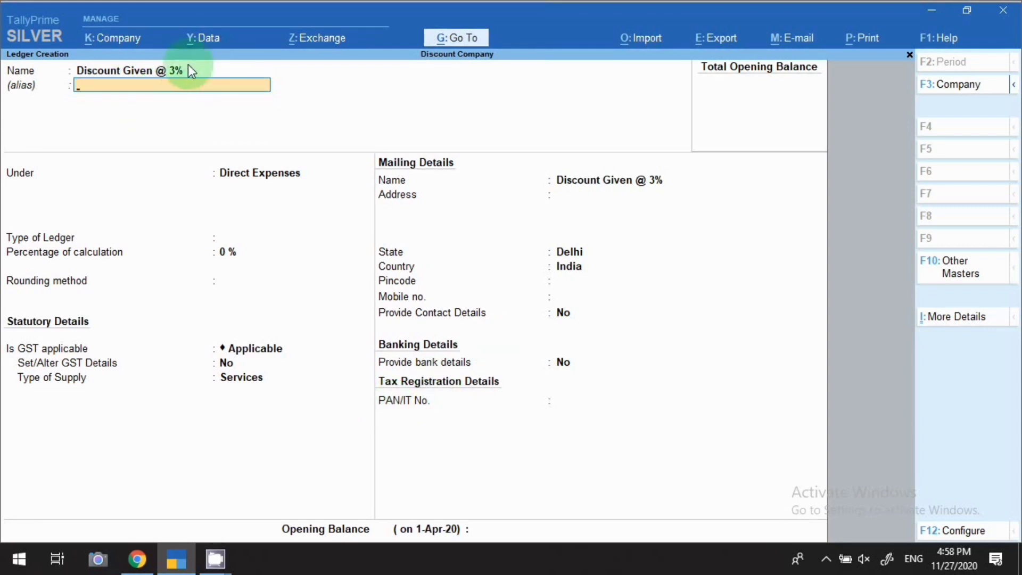
{"action": "key", "text": "Return"}
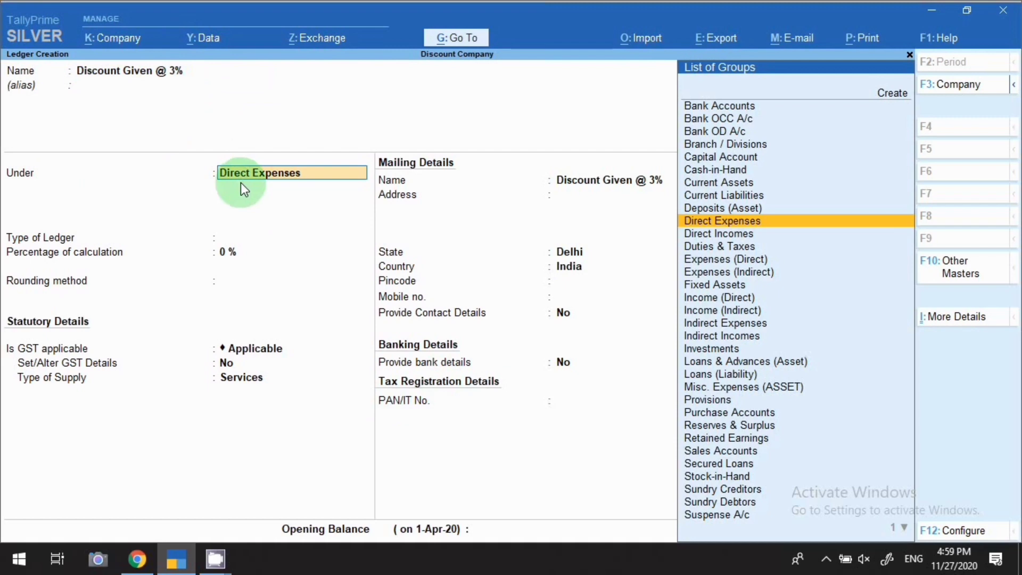
Step: Try placing the Discount Given @ 3% ledger under Indirect Expenses
{"action": "key", "text": "Return"}
{"action": "key", "text": "BackSpace"}
{"action": "type", "text": "Ind"}
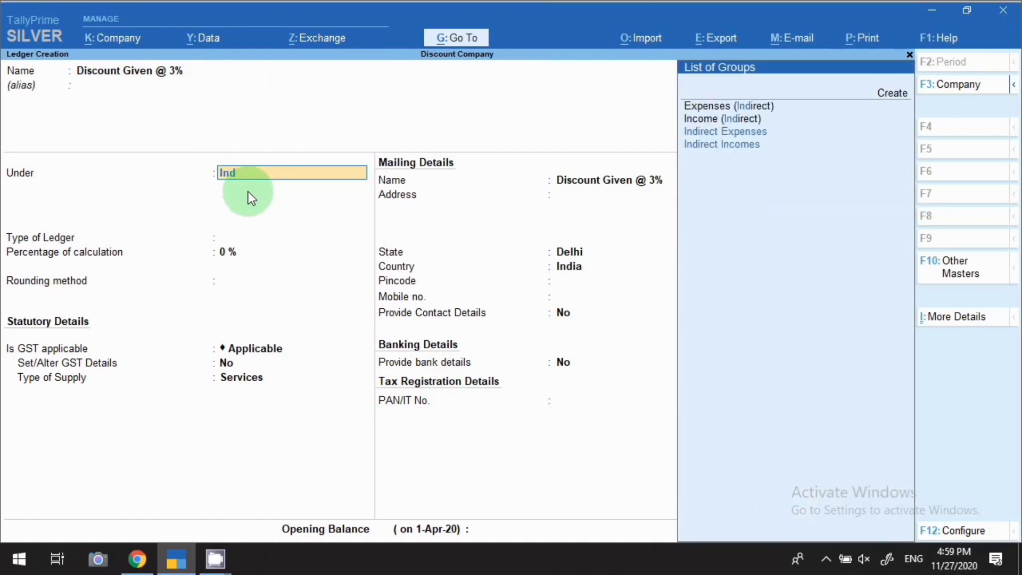
{"action": "key", "text": "Return"}
{"action": "key", "text": "BackSpace"}
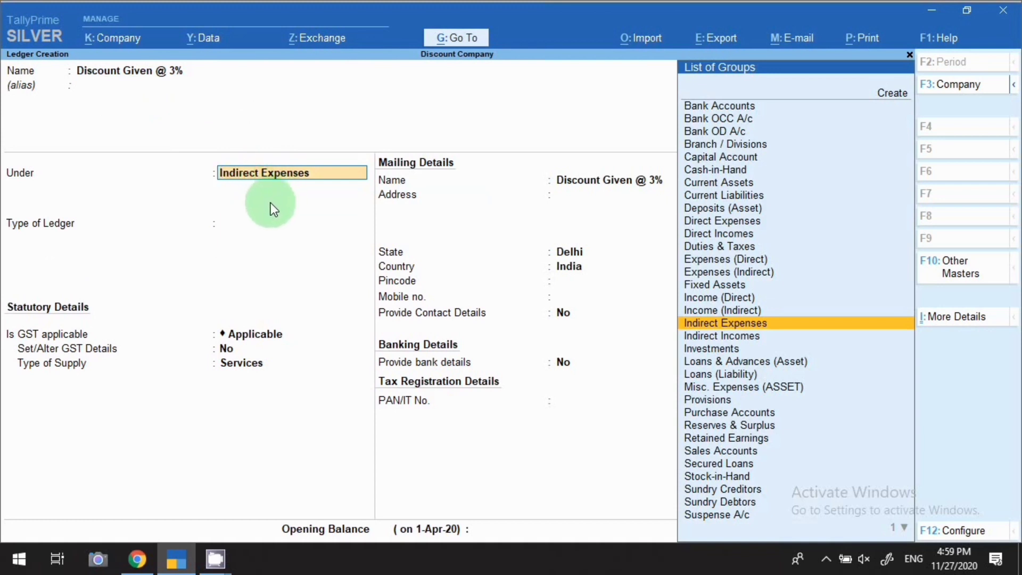
Step: Place the Discount Given @ 3% ledger under Direct Expenses with Type of Ledger Not Applicable
{"action": "type", "text": "Dire"}
{"action": "key", "text": "Return"}
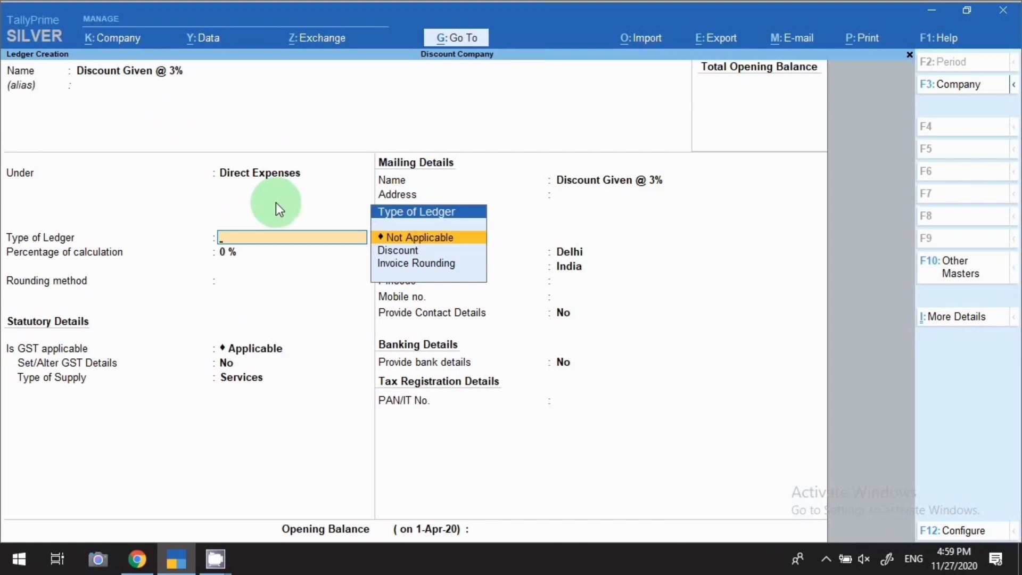
{"action": "key", "text": "Return"}
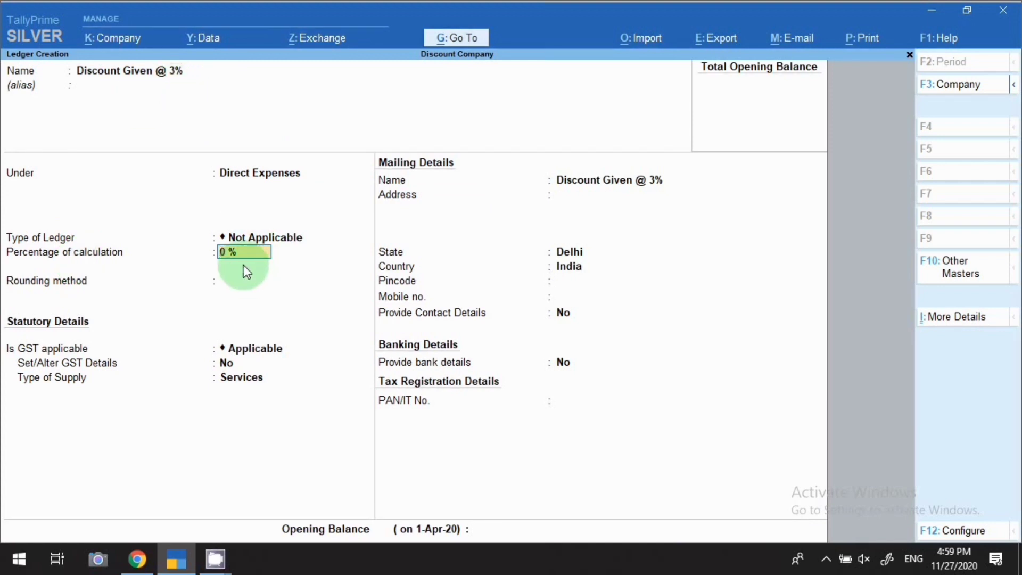
Step: Set the percentage of calculation to 3% On Total Sales, with Normal Rounding and a rounding limit of 1
{"action": "key", "text": "Return"}
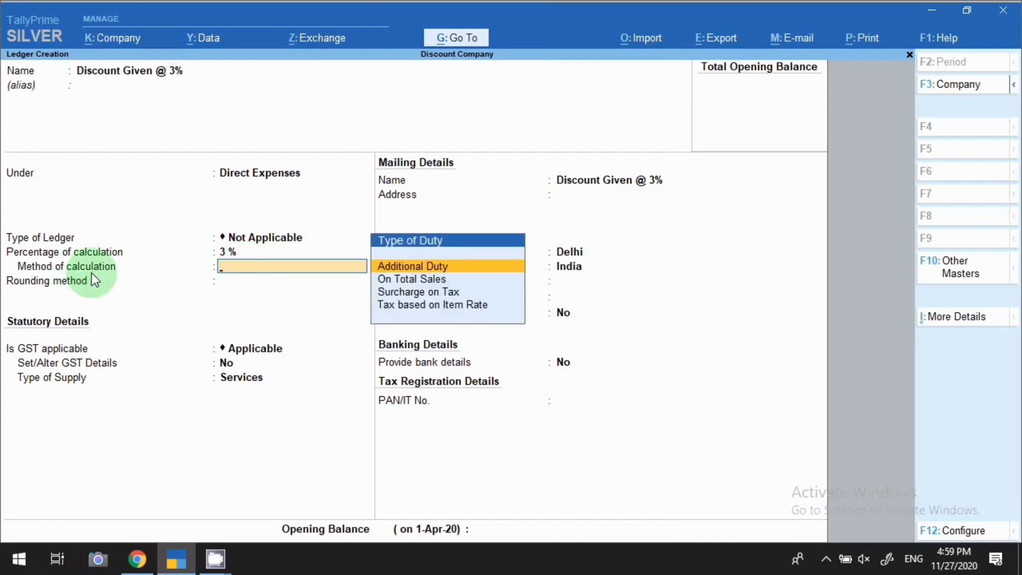
{"action": "left_click", "coordinate": [388, 284]}
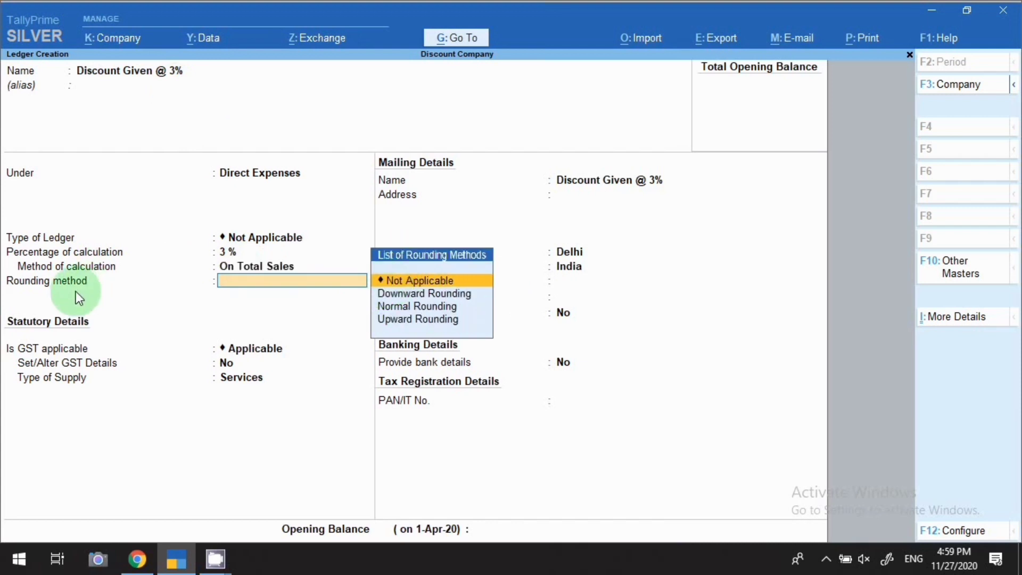
{"action": "left_click", "coordinate": [419, 309]}
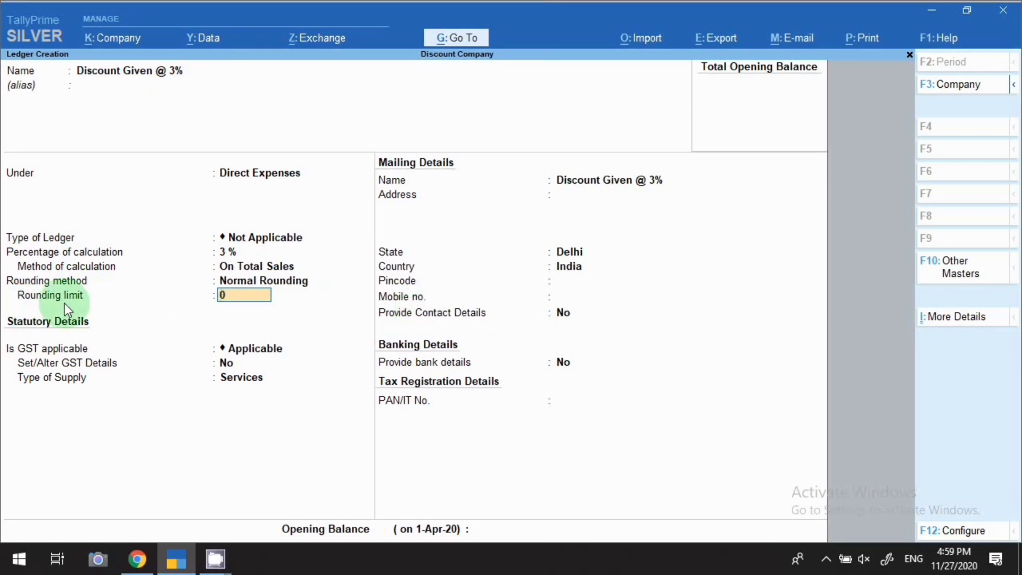
{"action": "key", "text": "Return"}
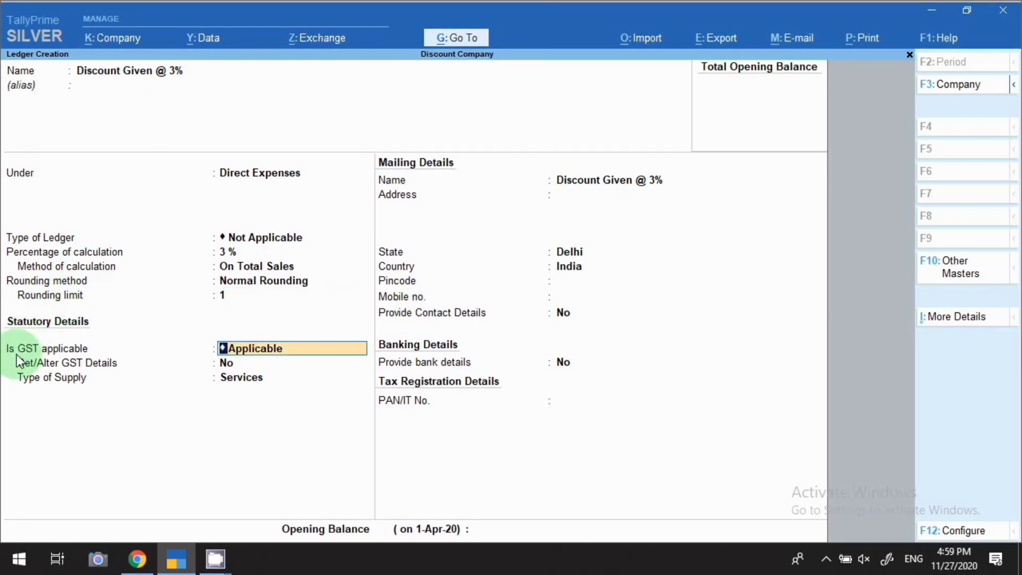
Step: Set GST applicability of Discount Given @ 3% to Not Applicable and include it in assessable value calculation for GST
{"action": "type", "text": "N"}
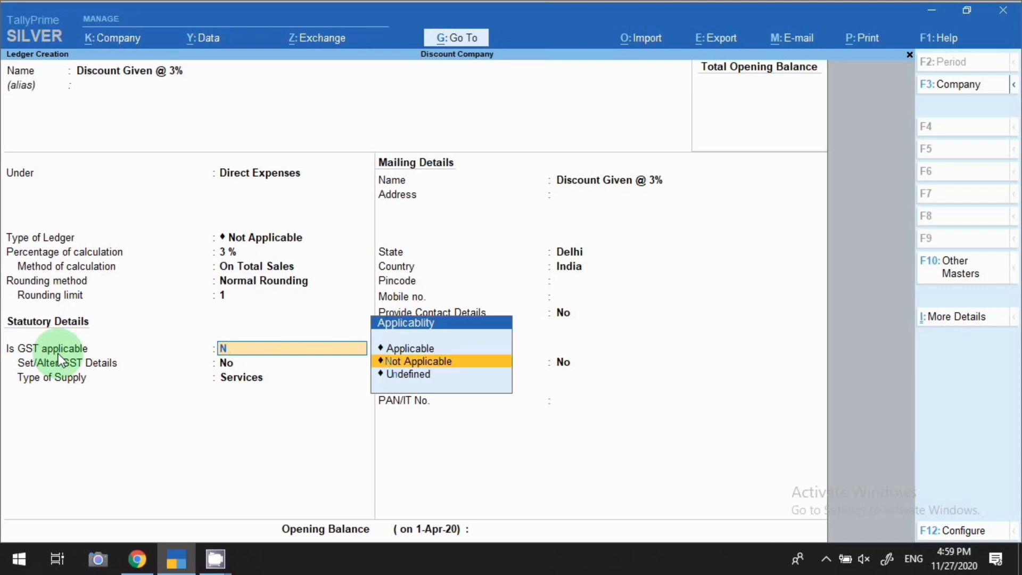
{"action": "key", "text": "Return"}
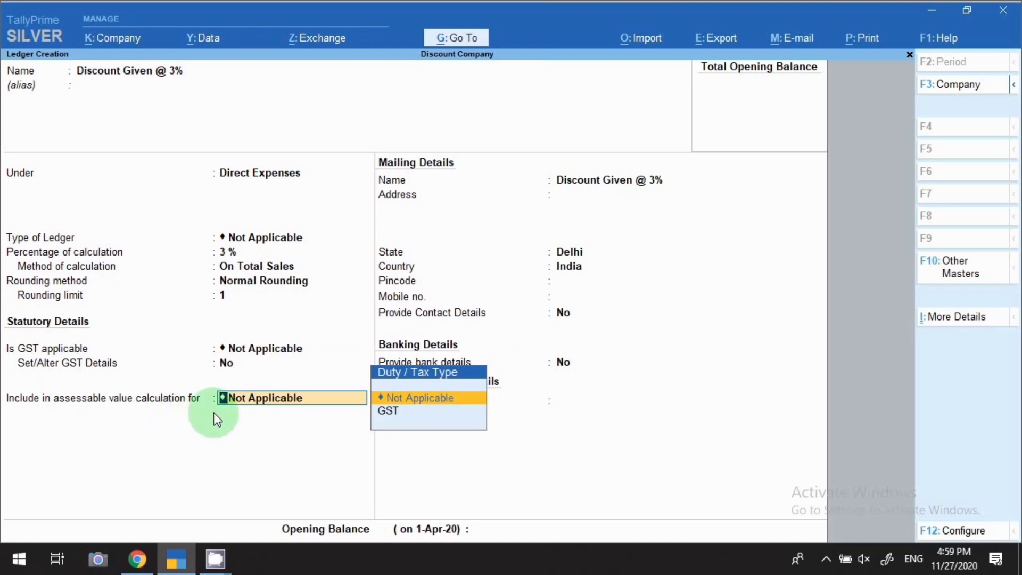
{"action": "left_click", "coordinate": [390, 421]}
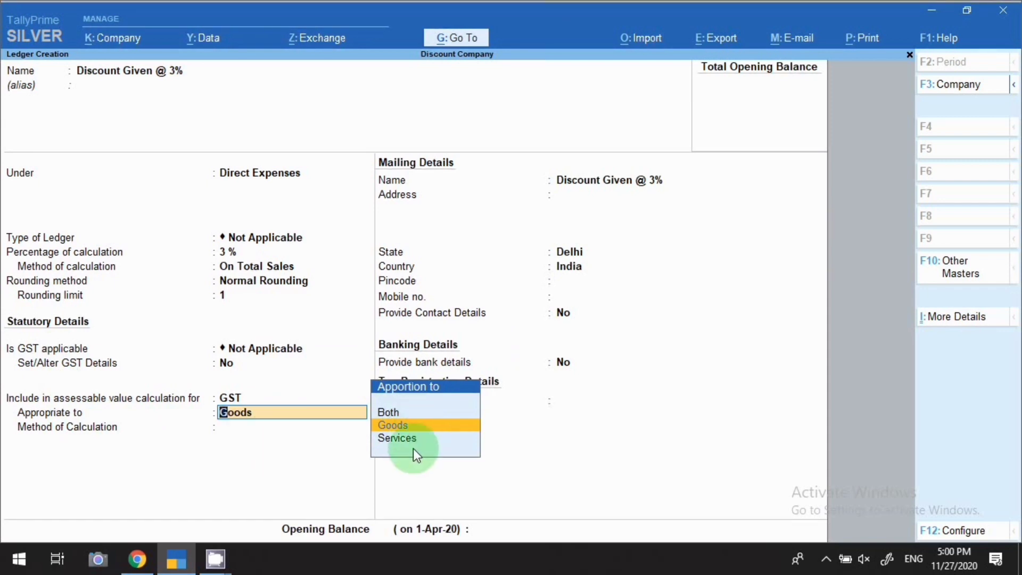
Step: Appropriate the Discount Given @ 3% assessable value to Goods, calculated Based on Value, and save the ledger
{"action": "key", "text": "Return"}
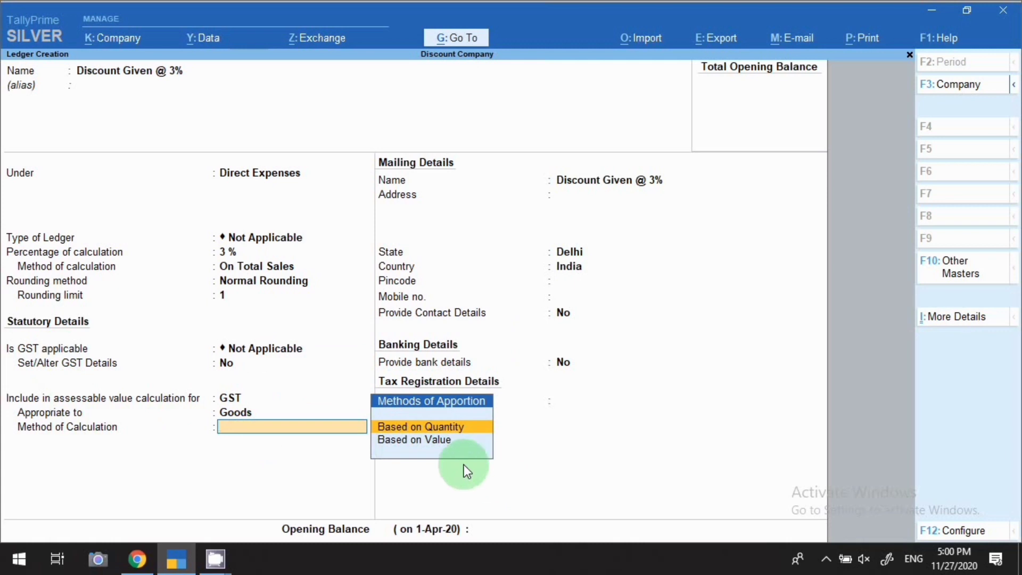
{"action": "key", "text": "Down"}
{"action": "key", "text": "Return"}
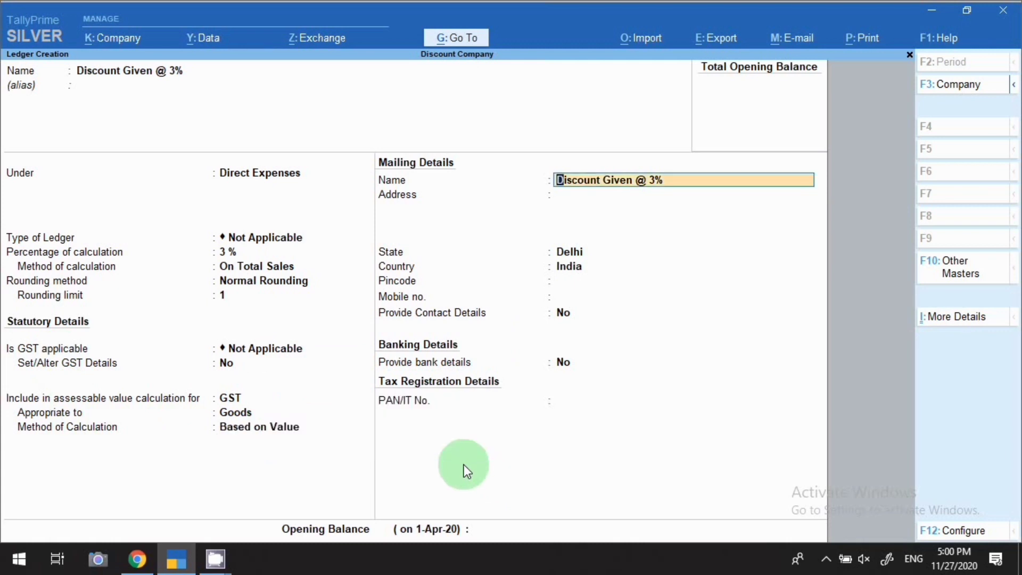
{"action": "key", "text": "Return"}
{"action": "key", "text": "ctrl"}
{"action": "key", "text": "ctrl+a"}
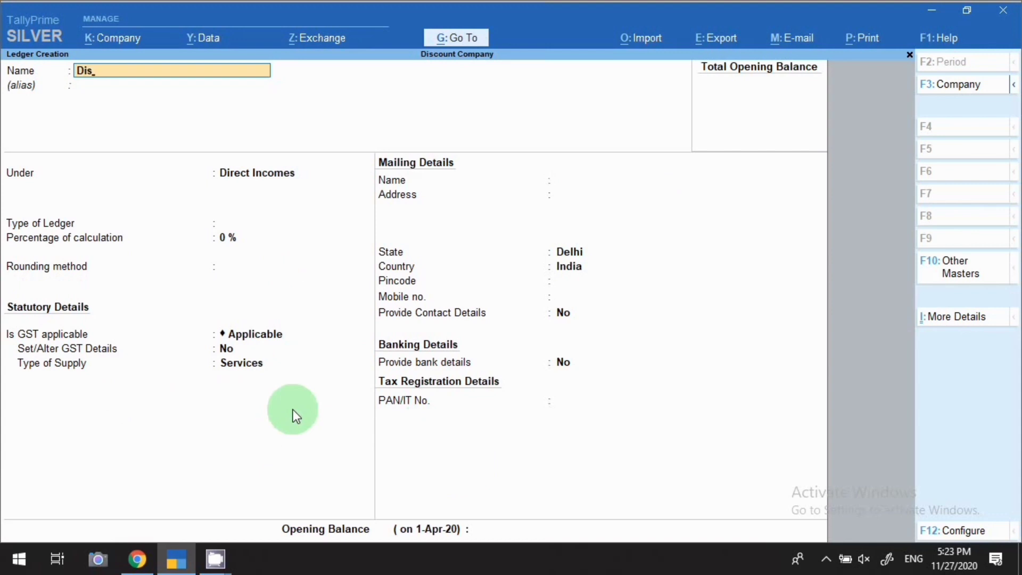
Step: Name the next new ledger Discount Receved, leaving its alias empty
{"action": "type", "text": "coun"}
{"action": "type", "text": "r"}
{"action": "key", "text": "BackSpace"}
{"action": "type", "text": "t Receved"}
{"action": "key", "text": "Return"}
{"action": "key", "text": "Return"}
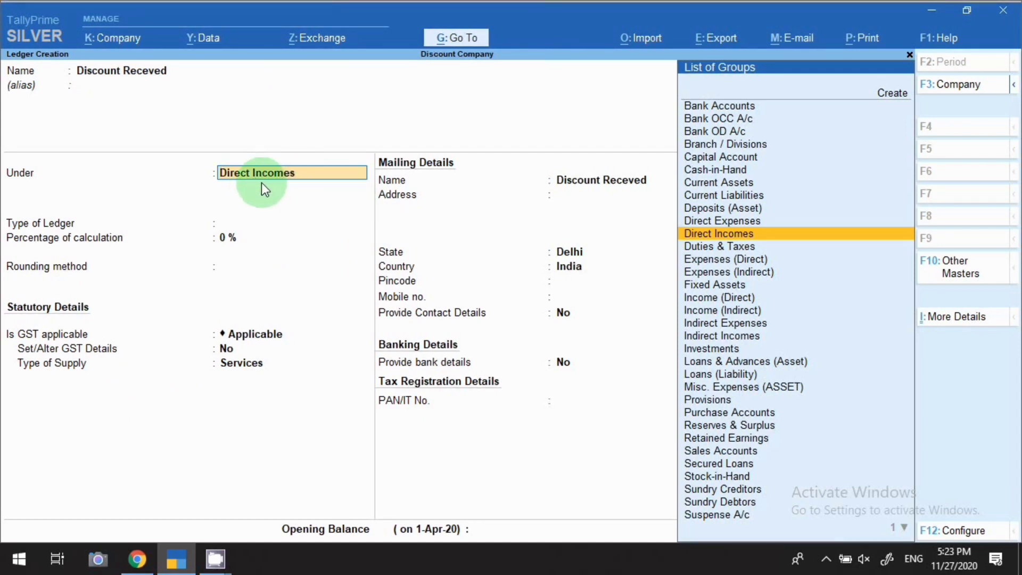
Step: Try placing the Discount Receved ledger under Indirect Incomes
{"action": "type", "text": "Indi"}
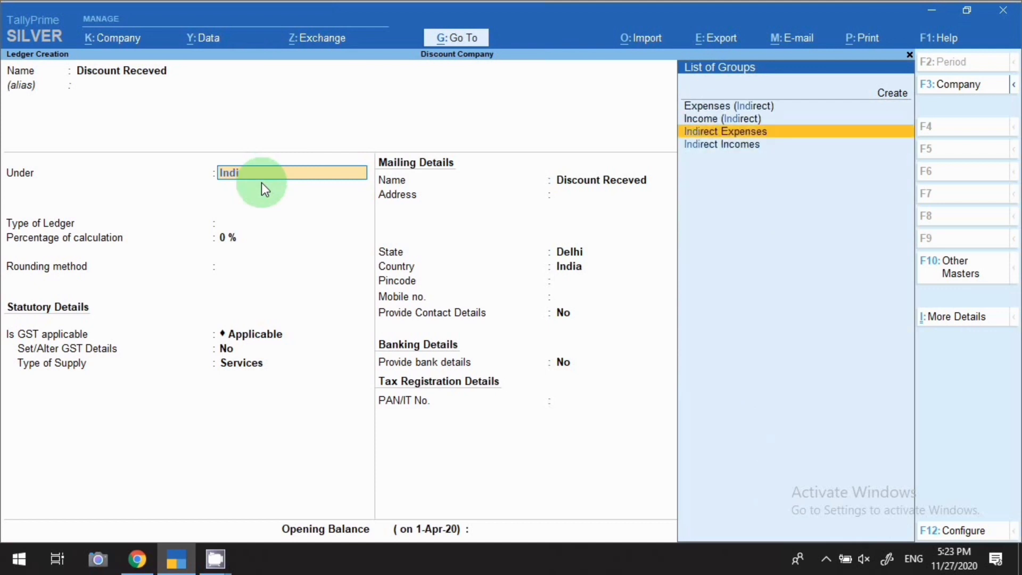
{"action": "key", "text": "Down"}
{"action": "key", "text": "Return"}
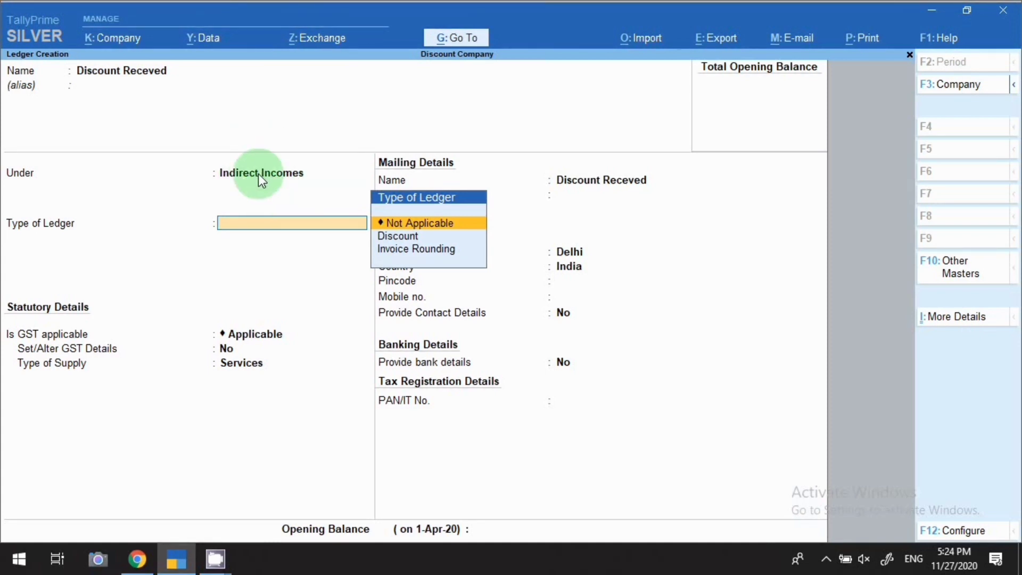
Step: Place the Discount Receved ledger under Direct Incomes, with Type of Ledger and Rounding method Not Applicable and percentage of calculation 0%
{"action": "left_click", "coordinate": [258, 174]}
{"action": "type", "text": "Dire"}
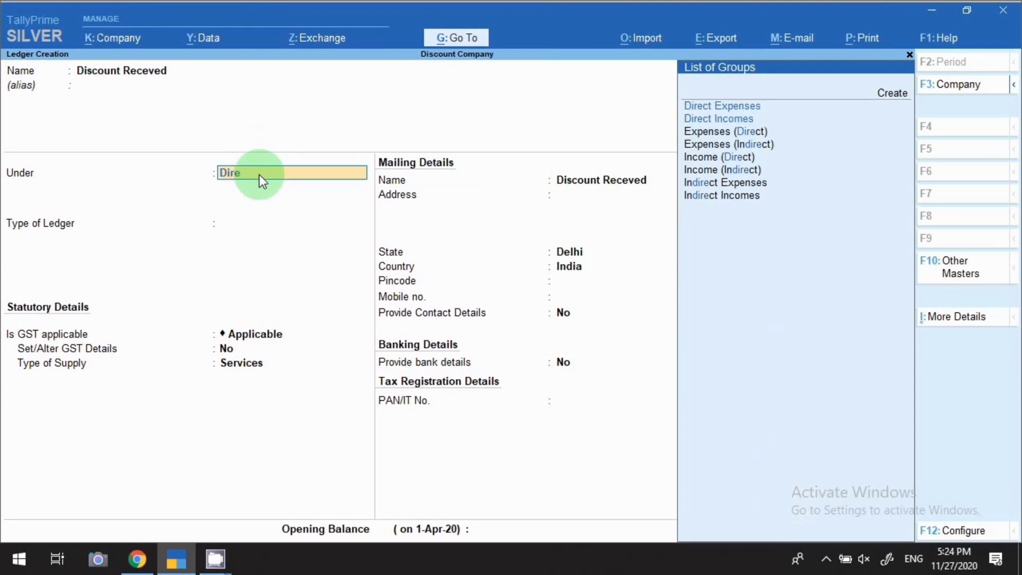
{"action": "key", "text": "Down"}
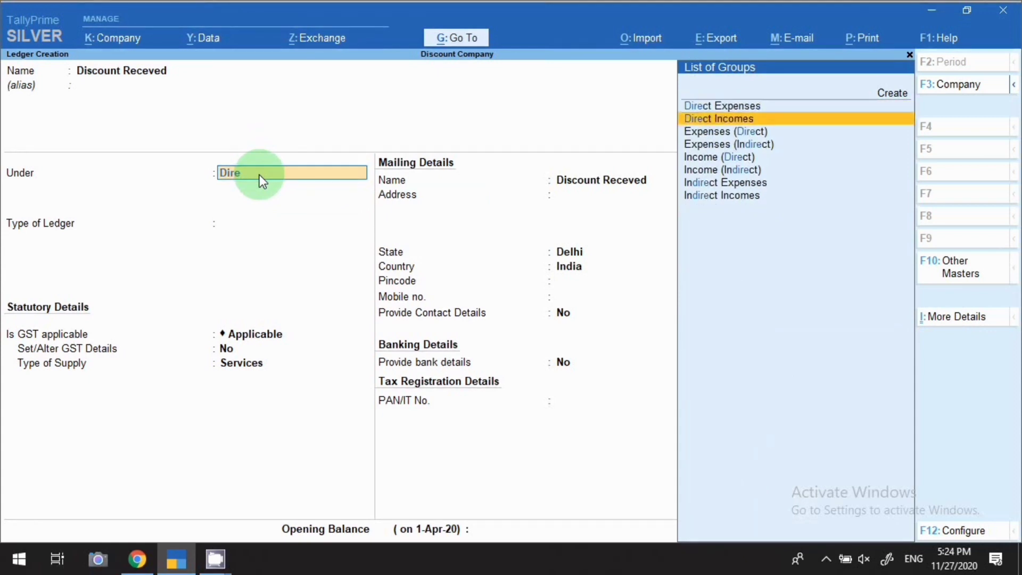
{"action": "key", "text": "Return"}
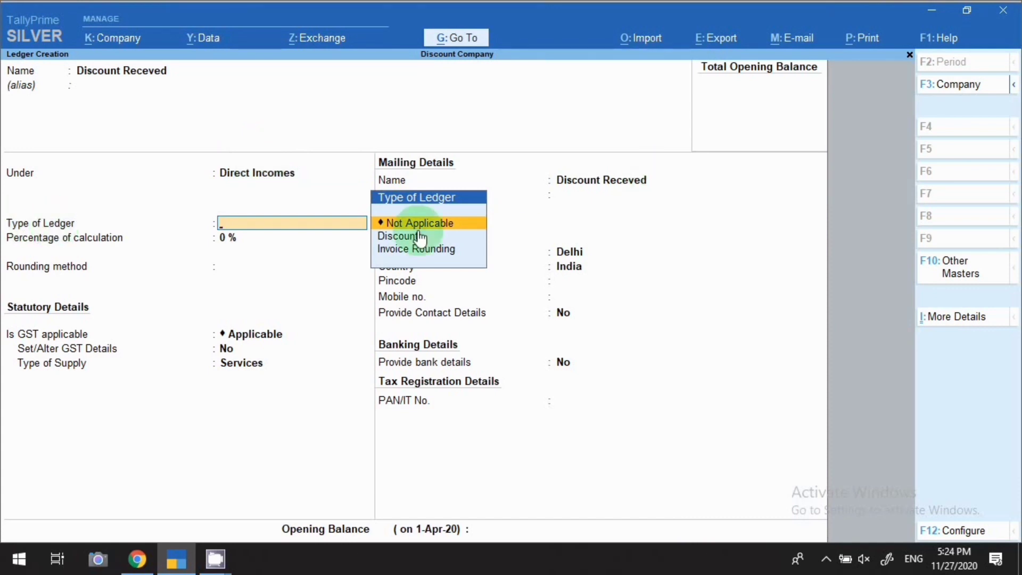
{"action": "left_click", "coordinate": [399, 224]}
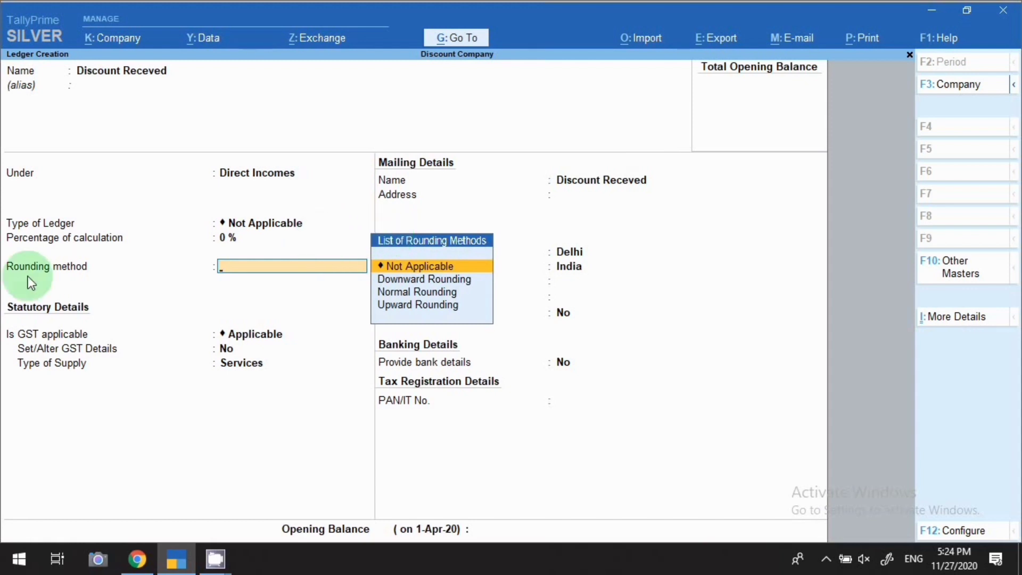
{"action": "key", "text": "Return"}
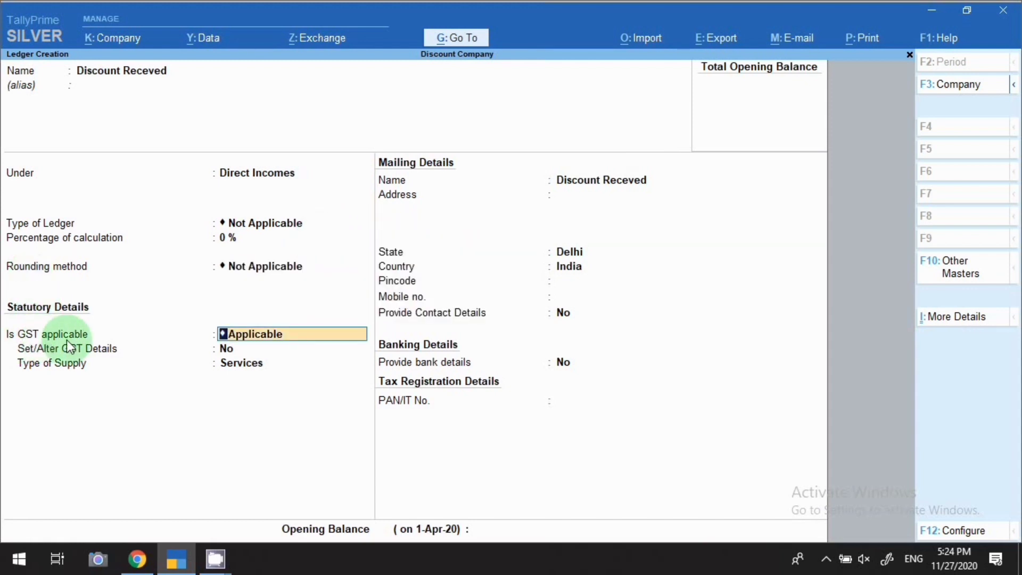
Step: Set GST applicability of Discount Receved to Not Applicable and include it in assessable value calculation for GST
{"action": "type", "text": "N"}
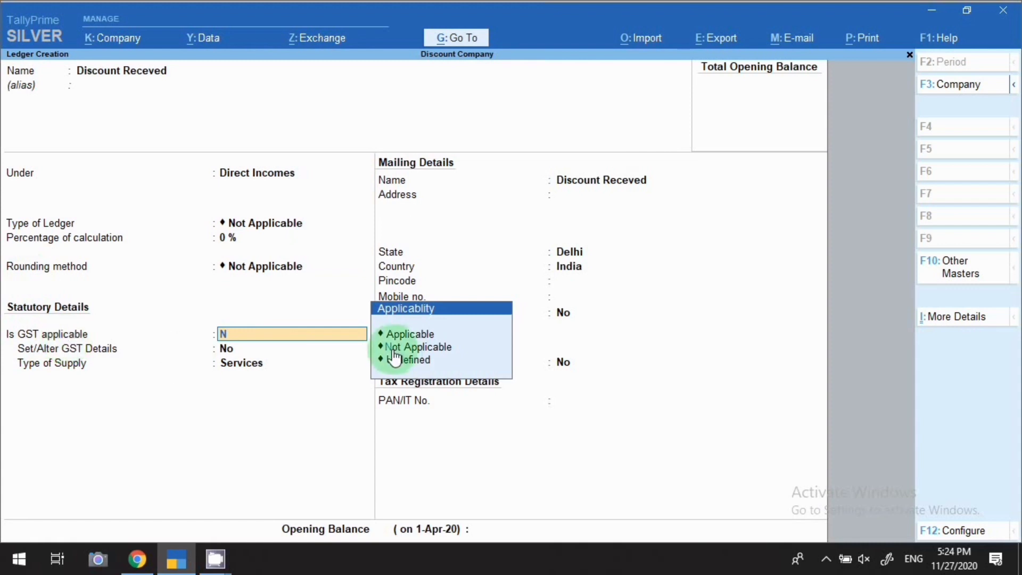
{"action": "key", "text": "Return"}
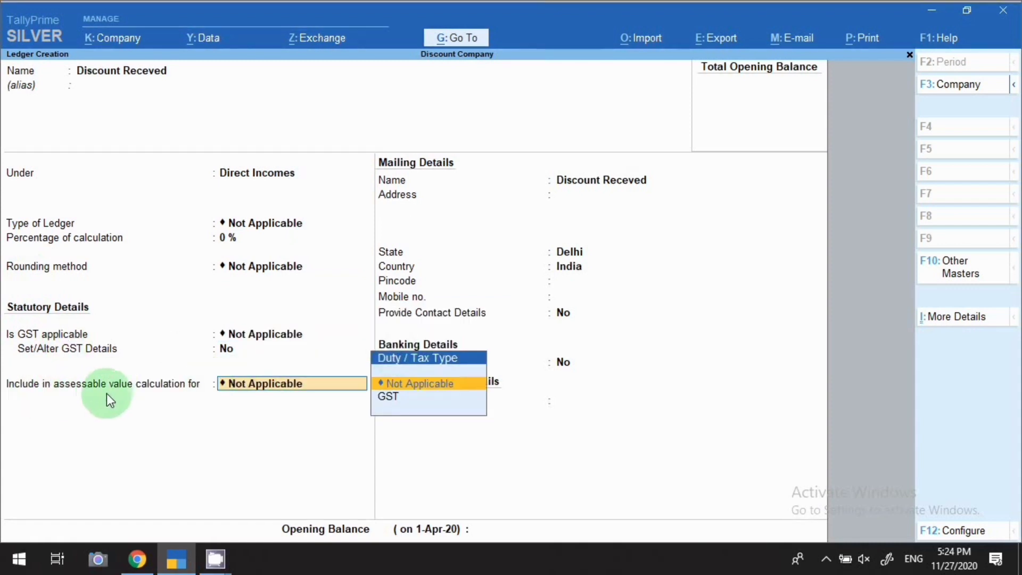
{"action": "left_click", "coordinate": [392, 398]}
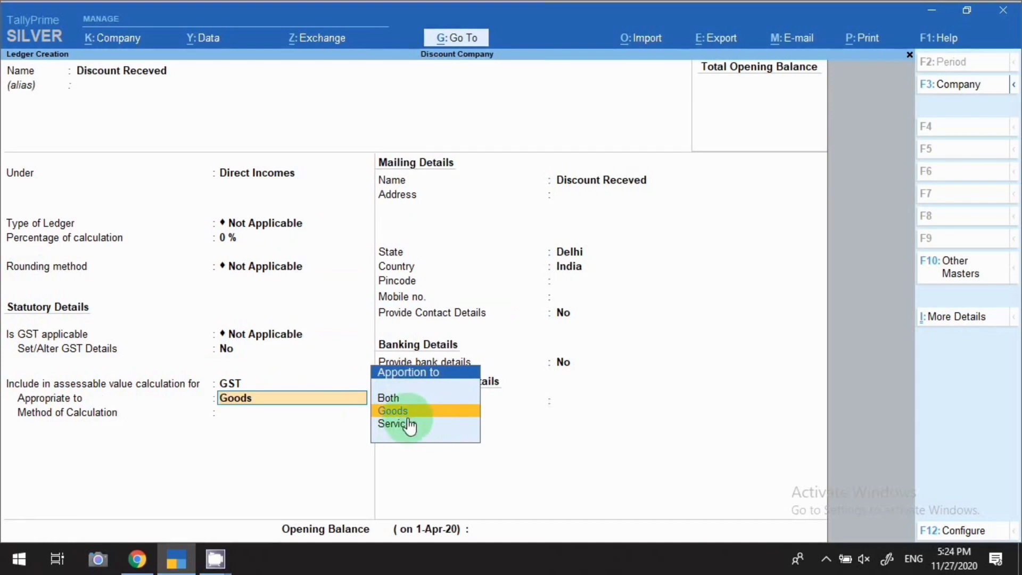
Step: Appropriate the Discount Receved assessable value to Goods, calculated Based on Value, and save the ledger
{"action": "key", "text": "Return"}
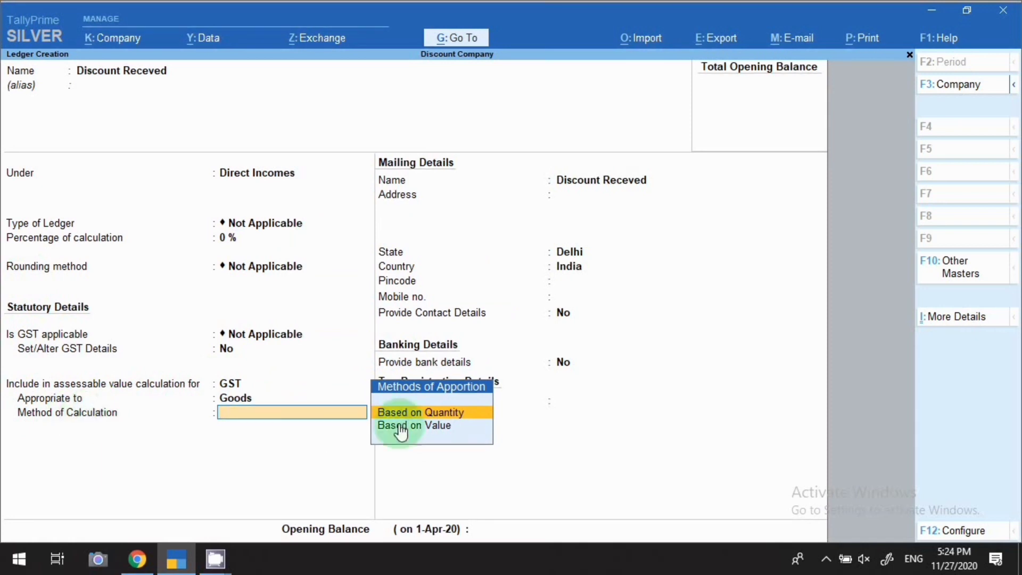
{"action": "left_click", "coordinate": [421, 428]}
{"action": "key", "text": "Return"}
{"action": "key", "text": "Return"}
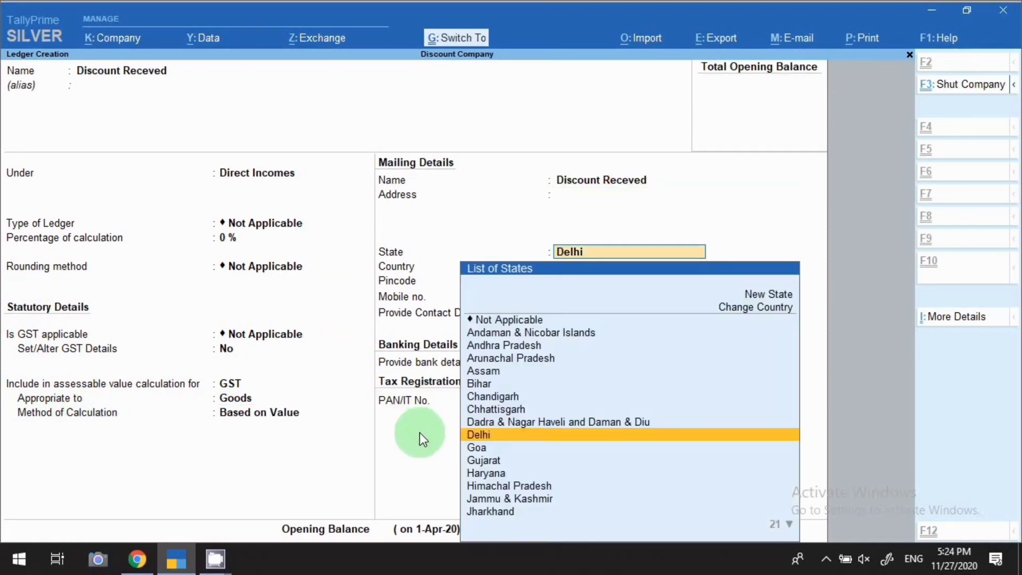
{"action": "key", "text": "ctrl+a"}
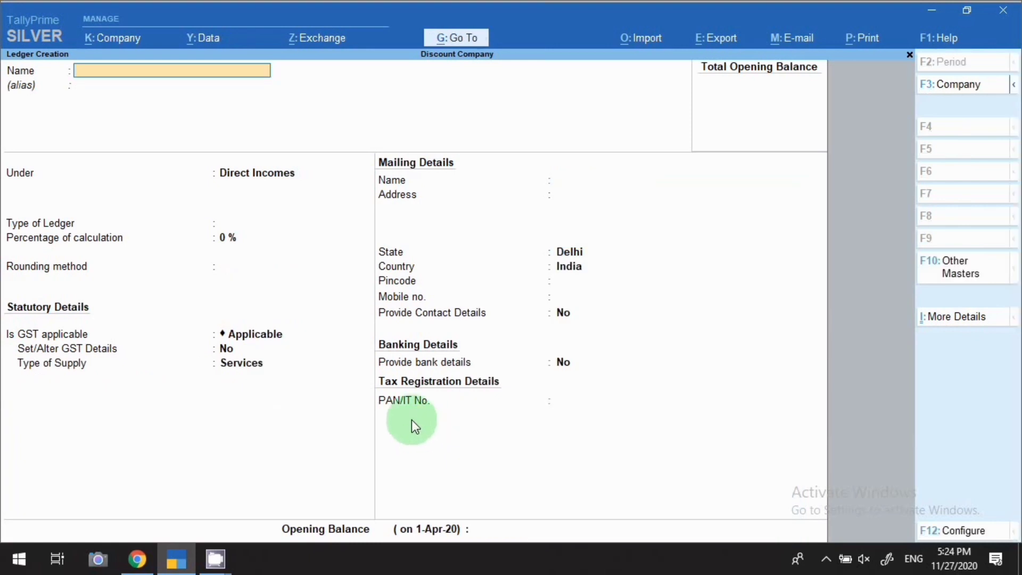
Step: Name another new ledger Discount Receiv @ 3% and open the selection of its parent group
{"action": "type", "text": "Discount Receiv @ 3"}
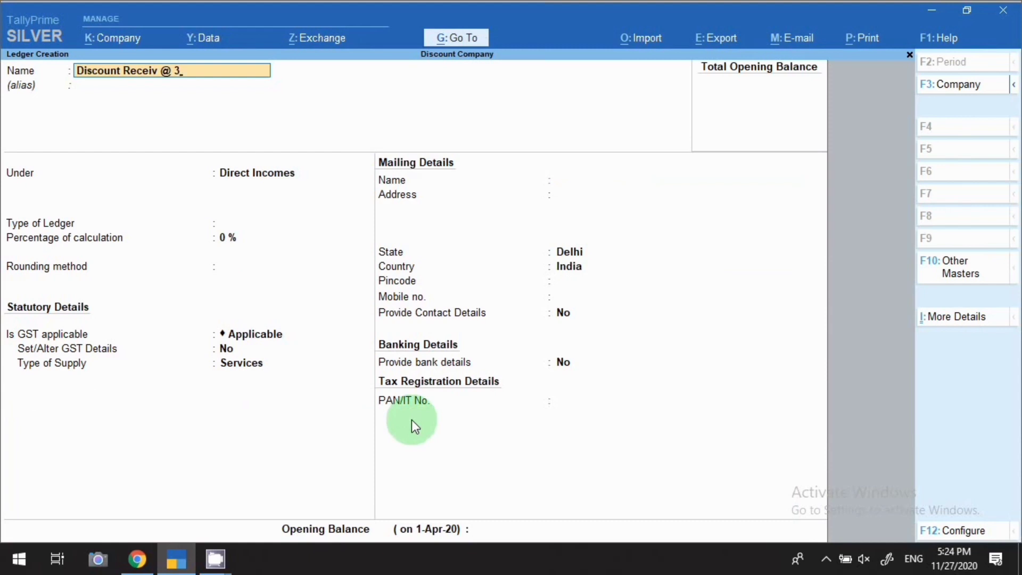
{"action": "type", "text": "%"}
{"action": "key", "text": "Return"}
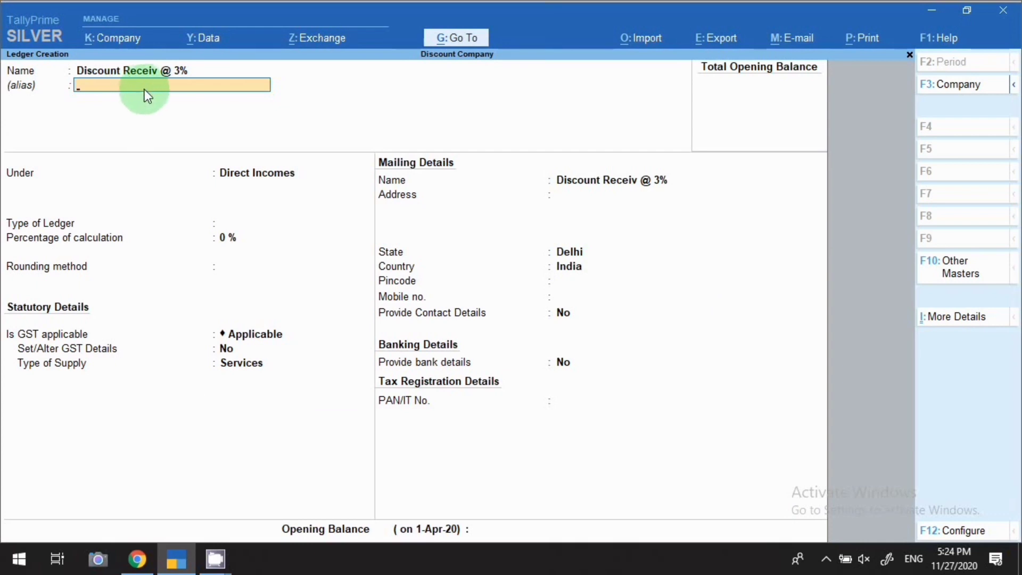
{"action": "left_click", "coordinate": [240, 179]}
{"action": "left_click", "coordinate": [233, 179]}
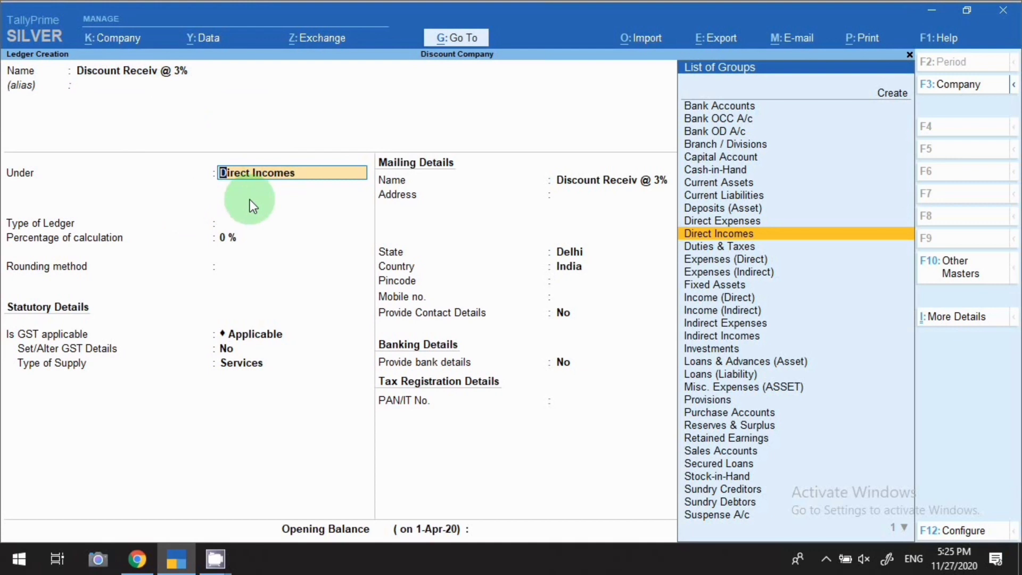
{"action": "type", "text": "Indi"}
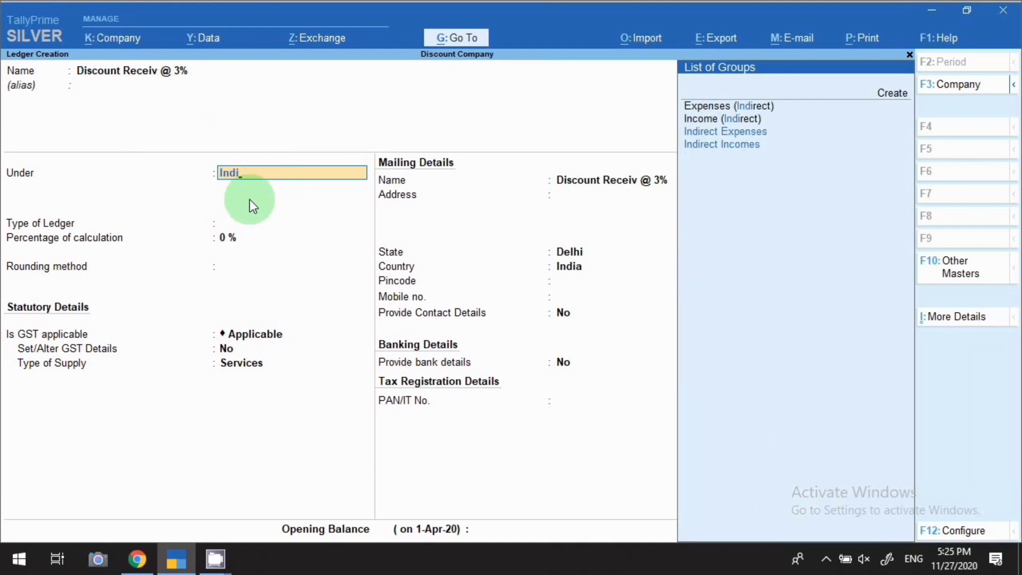
{"action": "key", "text": "Down"}
{"action": "key", "text": "Return"}
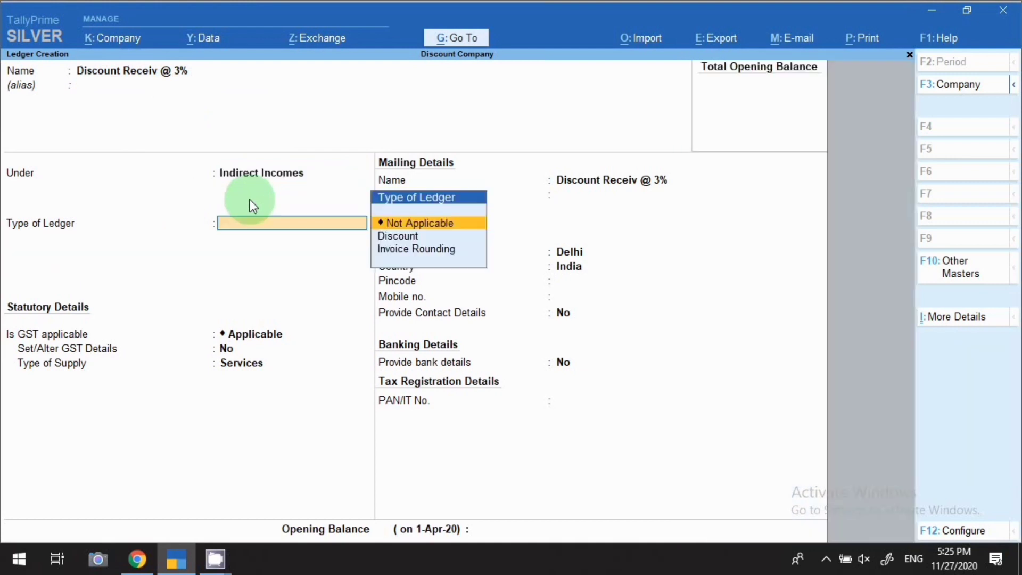
{"action": "key", "text": "BackSpace"}
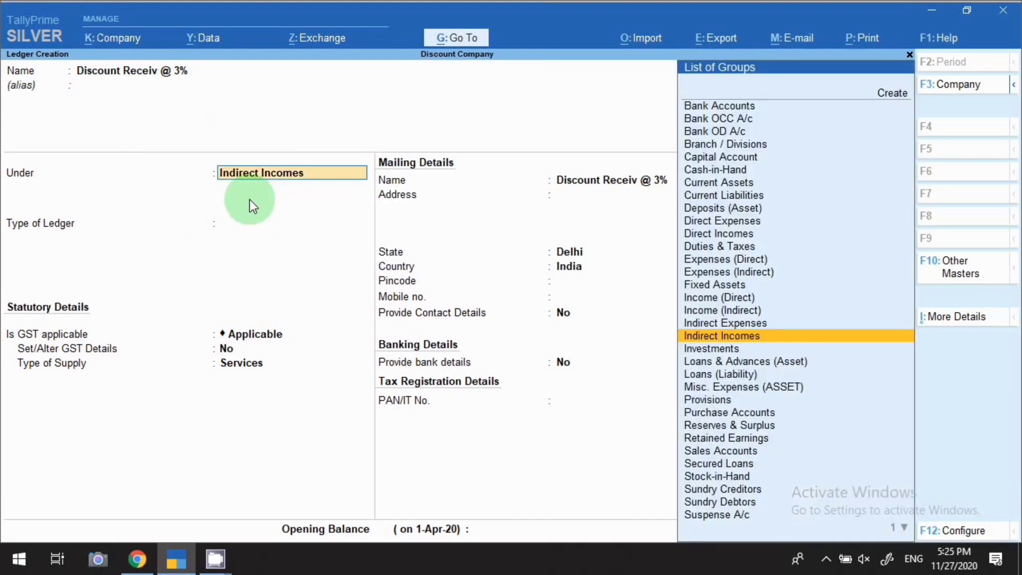
Step: Place the Discount Receiv @ 3% ledger under Direct Incomes and set its Type of Ledger to Not Applicable
{"action": "type", "text": "Dire"}
{"action": "key", "text": "Down"}
{"action": "key", "text": "Return"}
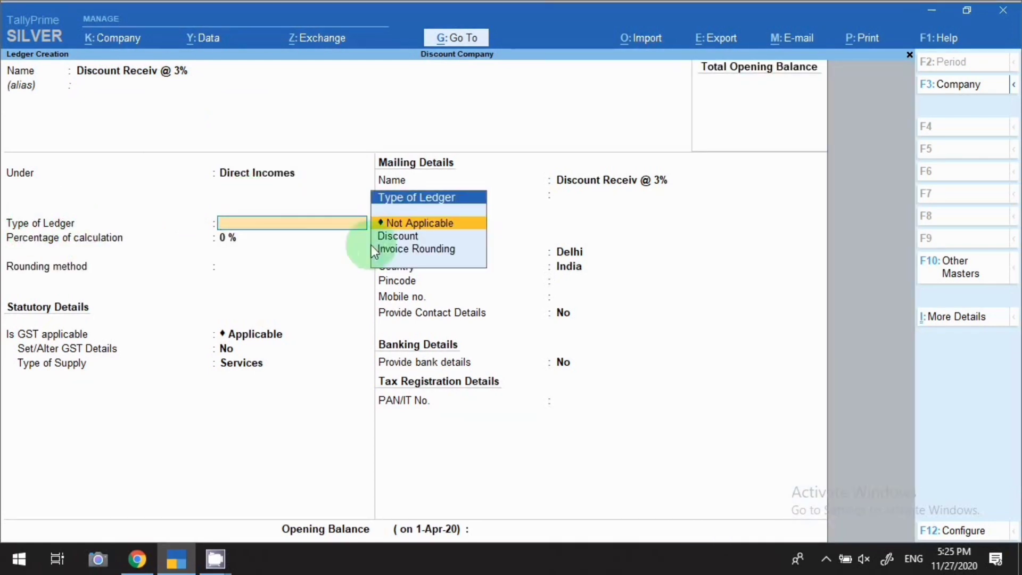
{"action": "left_click", "coordinate": [403, 226]}
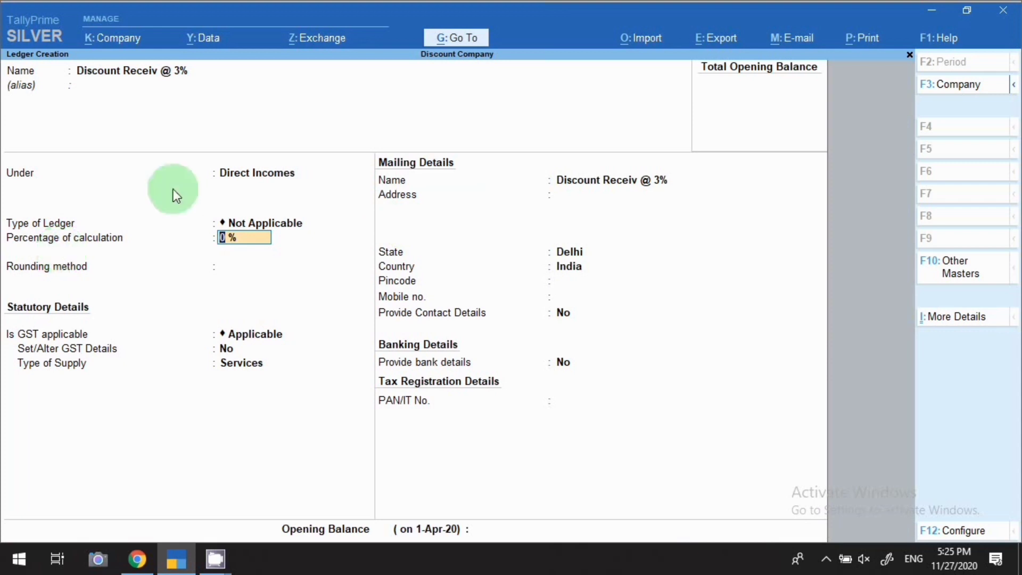
Step: Review the Direct Incomes group's calculation and purchase invoice allocation settings, then accept the group
{"action": "left_click", "coordinate": [258, 177]}
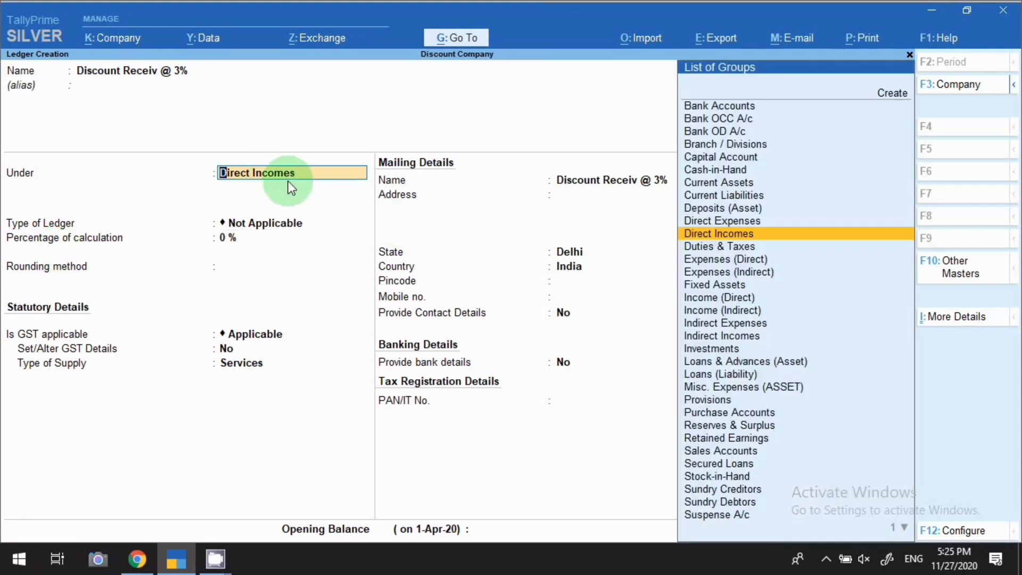
{"action": "key", "text": "ctrl+Return"}
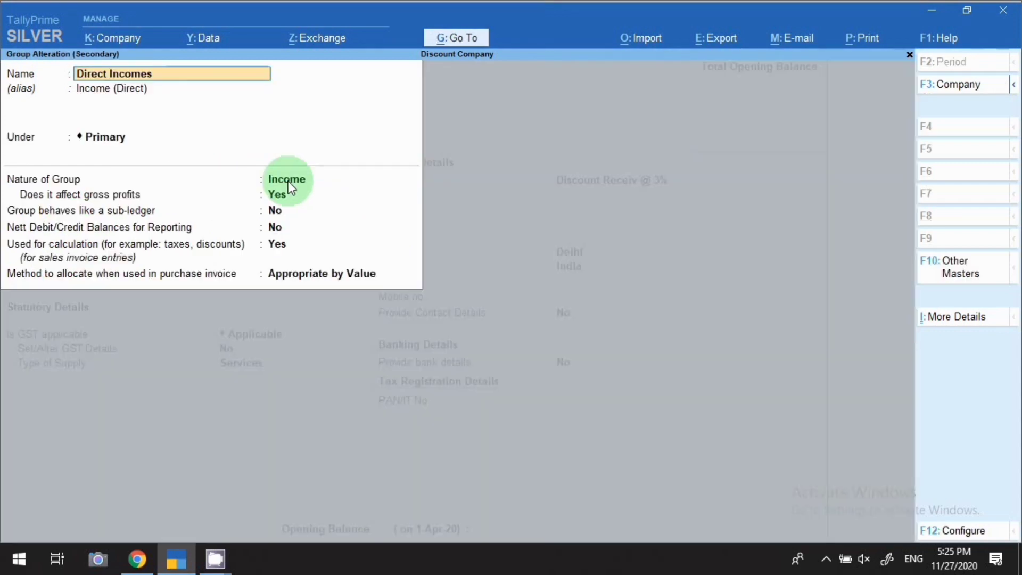
{"action": "left_click", "coordinate": [277, 245]}
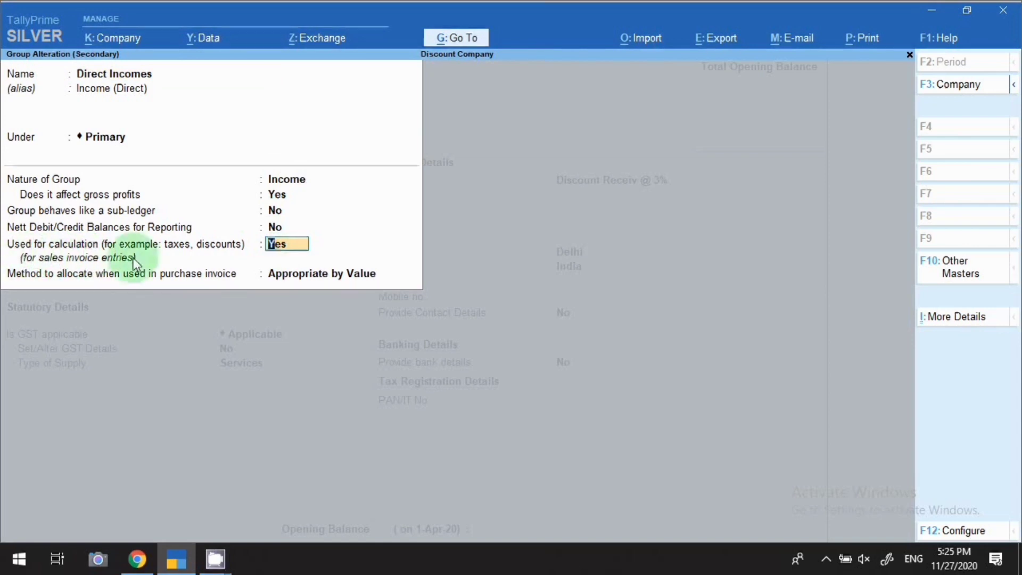
{"action": "key", "text": "Return"}
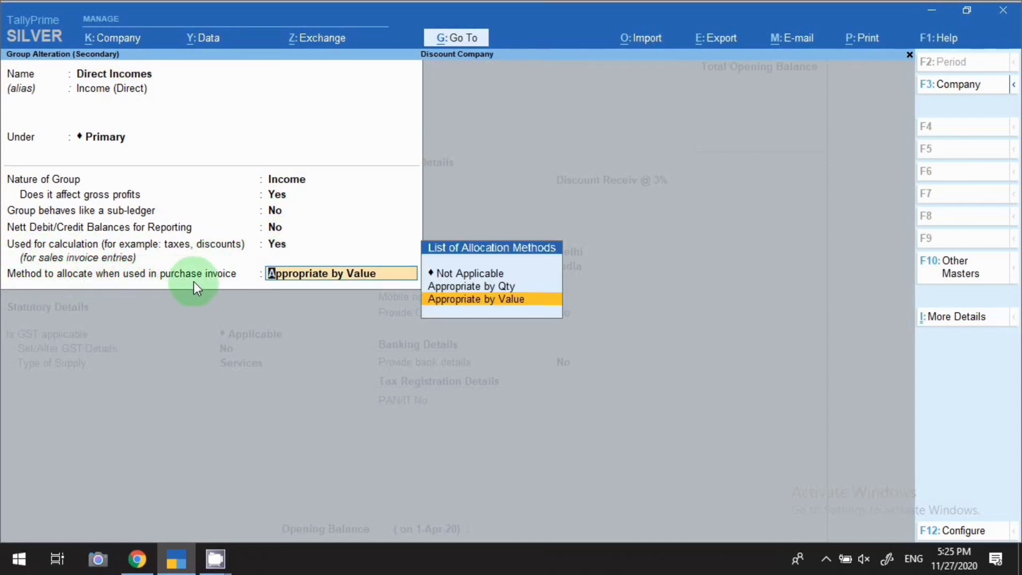
{"action": "key", "text": "Return"}
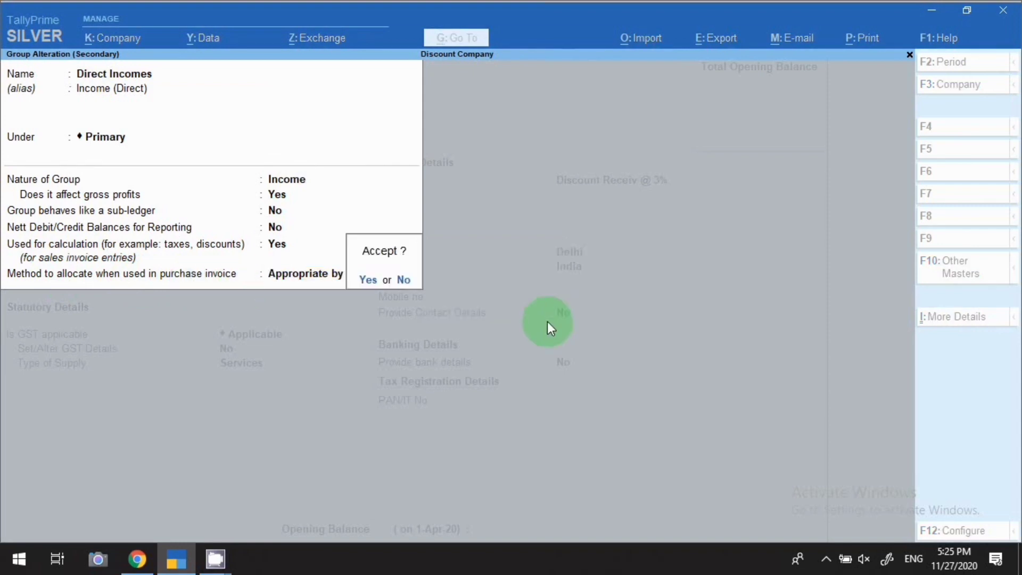
{"action": "key", "text": "Return"}
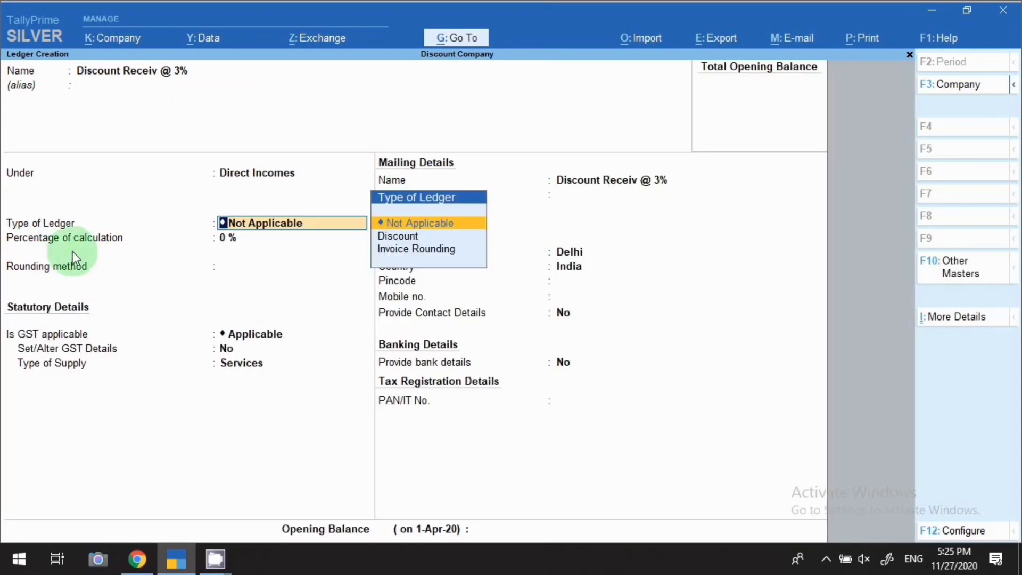
Step: Set the ledger's percentage of calculation to 3% On Total Sales, with Normal Rounding and a rounding limit of 1
{"action": "key", "text": "Return"}
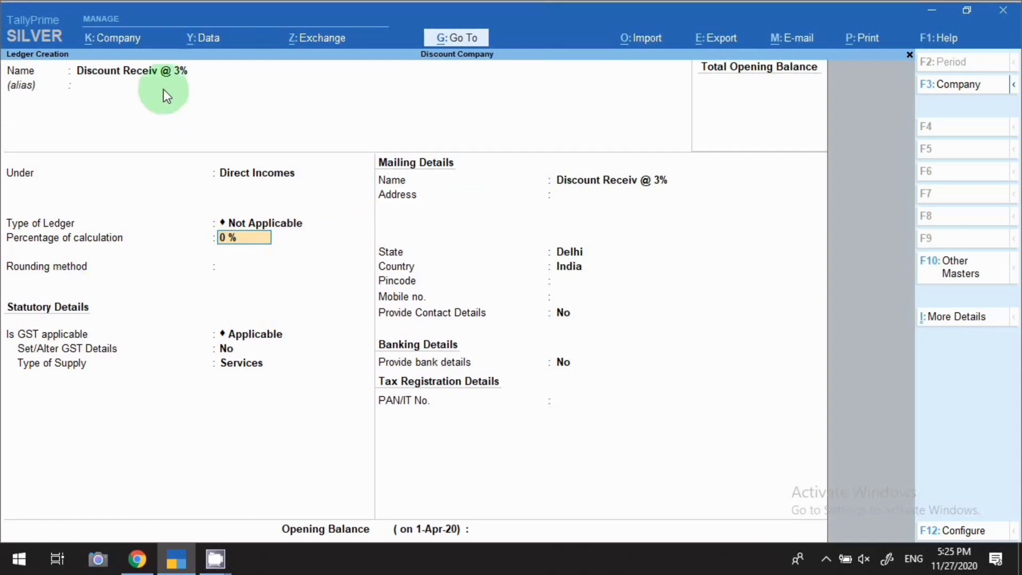
{"action": "type", "text": "3"}
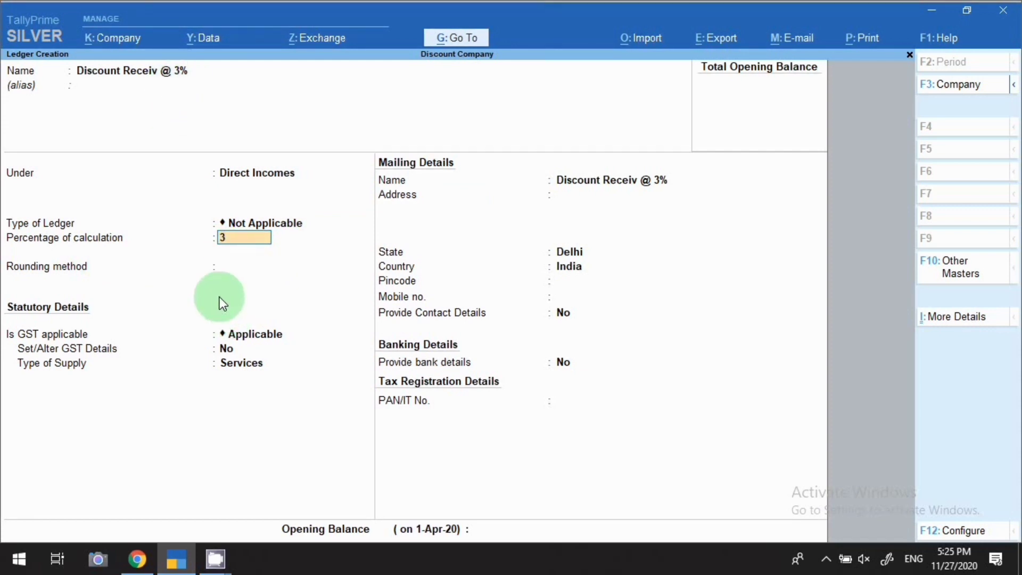
{"action": "key", "text": "Return"}
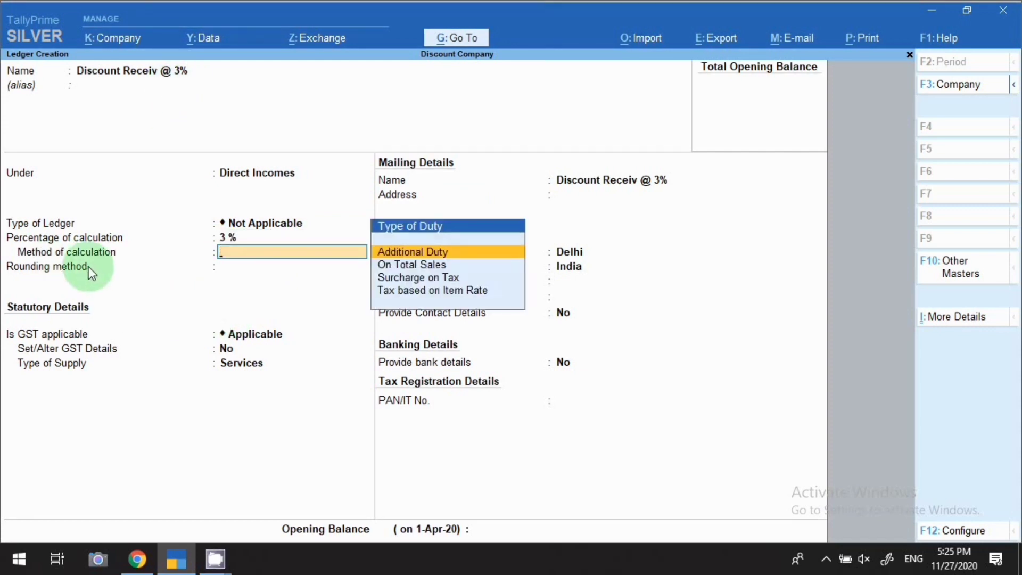
{"action": "left_click", "coordinate": [398, 266]}
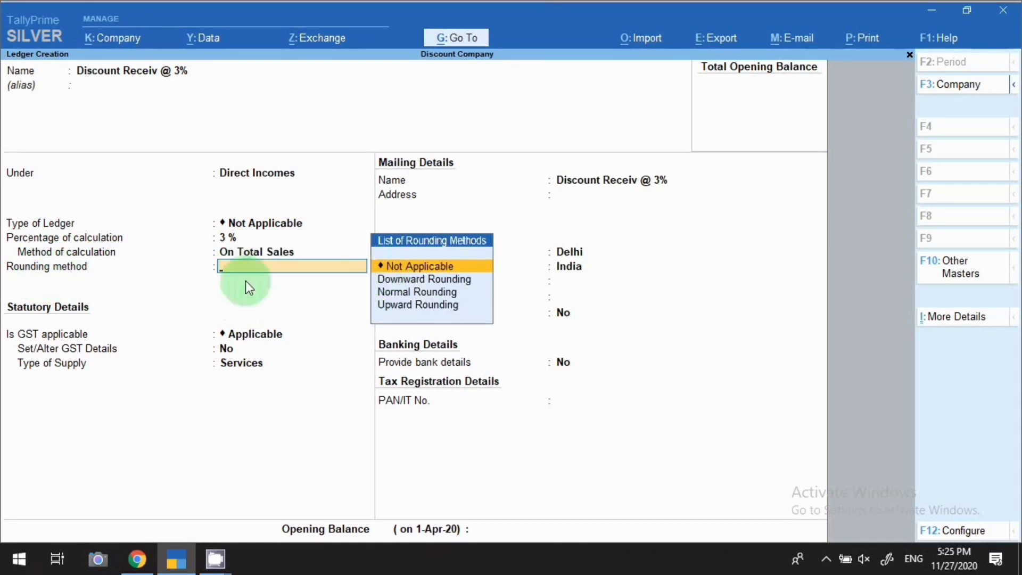
{"action": "left_click", "coordinate": [394, 292]}
{"action": "type", "text": "1"}
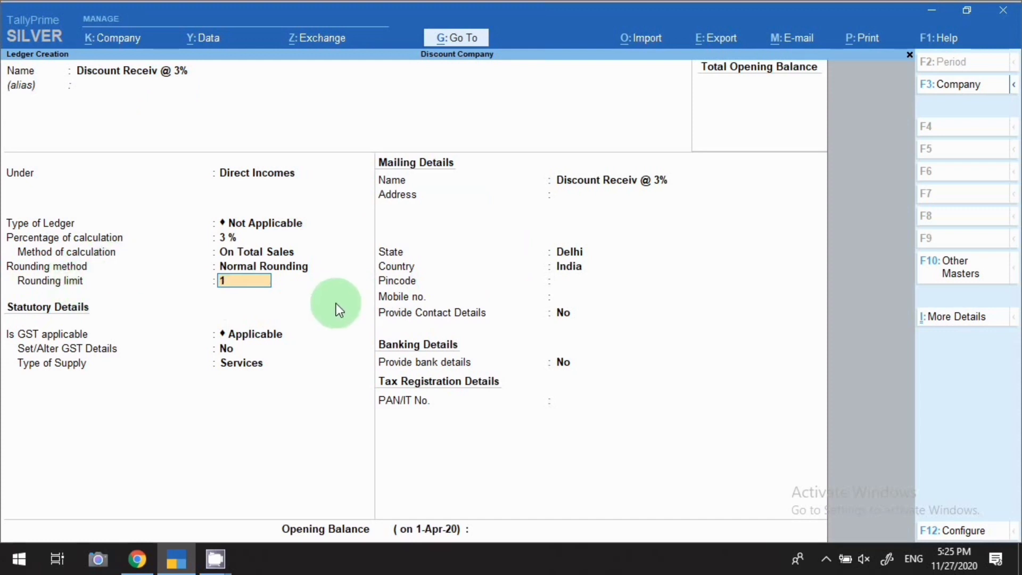
{"action": "key", "text": "Return"}
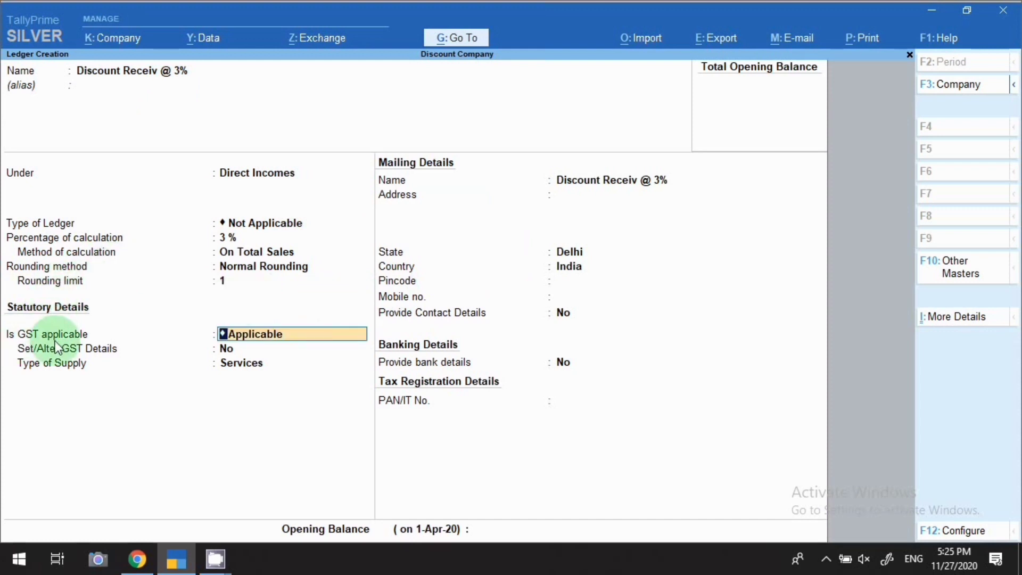
Step: Set GST applicability to Not Applicable and include the ledger in assessable value calculation for GST, appropriated to Goods Based on Value
{"action": "type", "text": "N"}
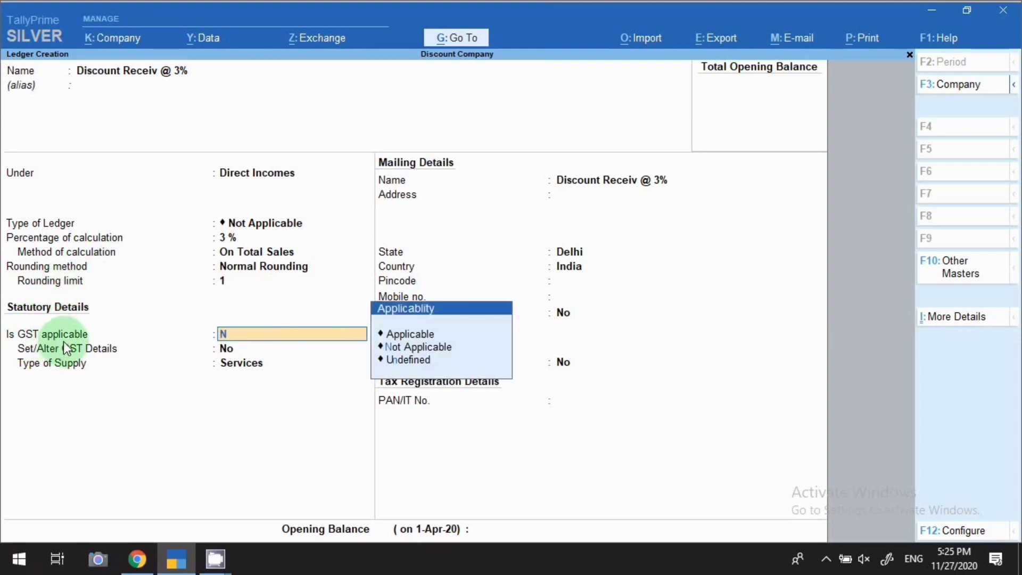
{"action": "left_click", "coordinate": [411, 349]}
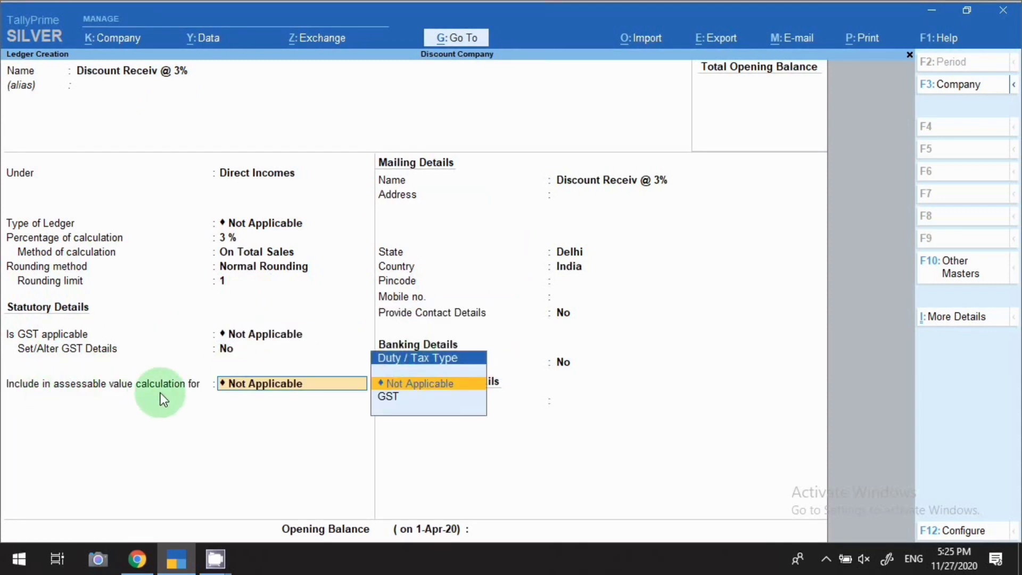
{"action": "left_click", "coordinate": [390, 405]}
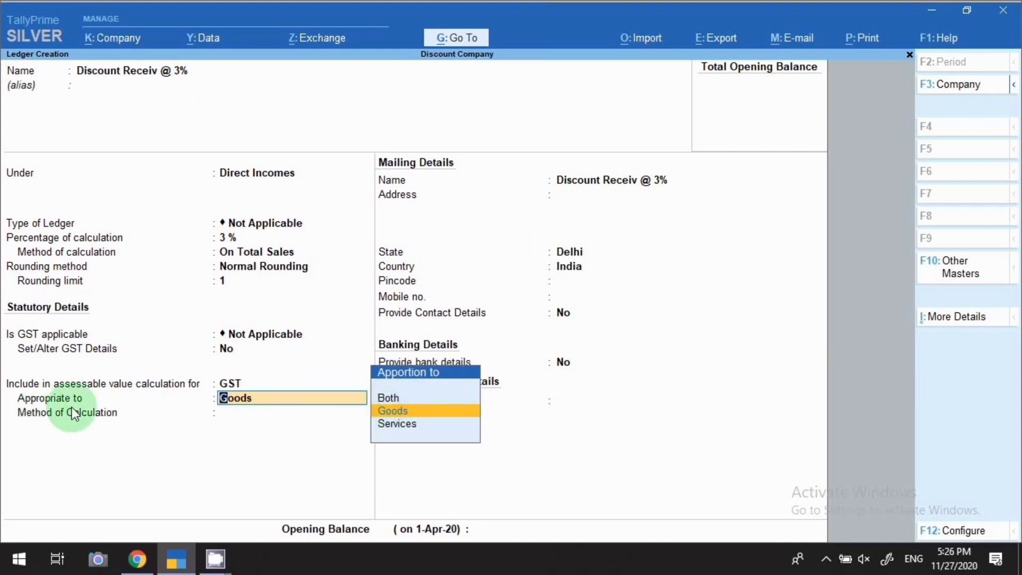
{"action": "left_click", "coordinate": [388, 415]}
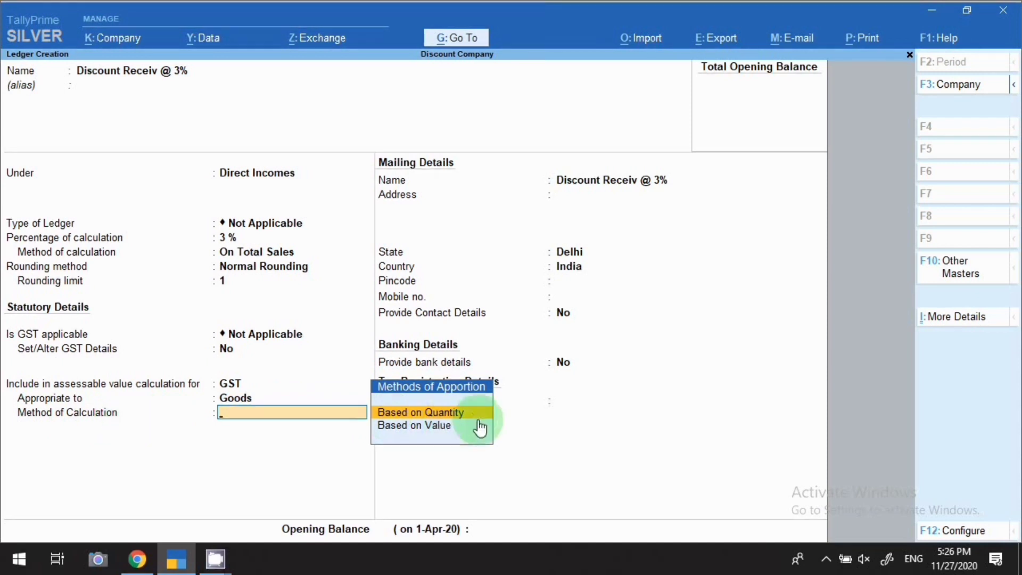
{"action": "left_click", "coordinate": [434, 432]}
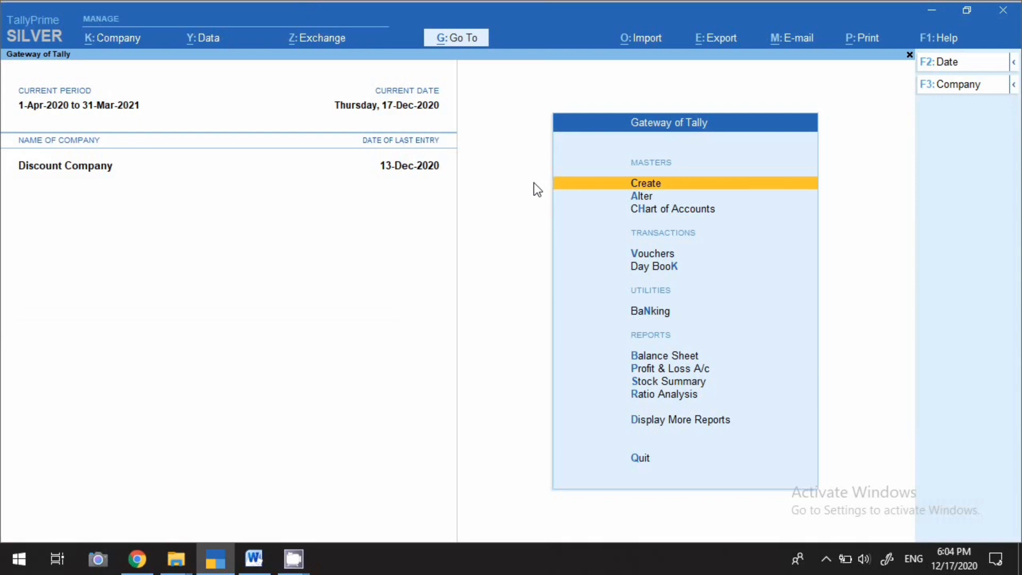
Step: Start a new sales voucher dated 17-12-2020
{"action": "key", "text": "v"}
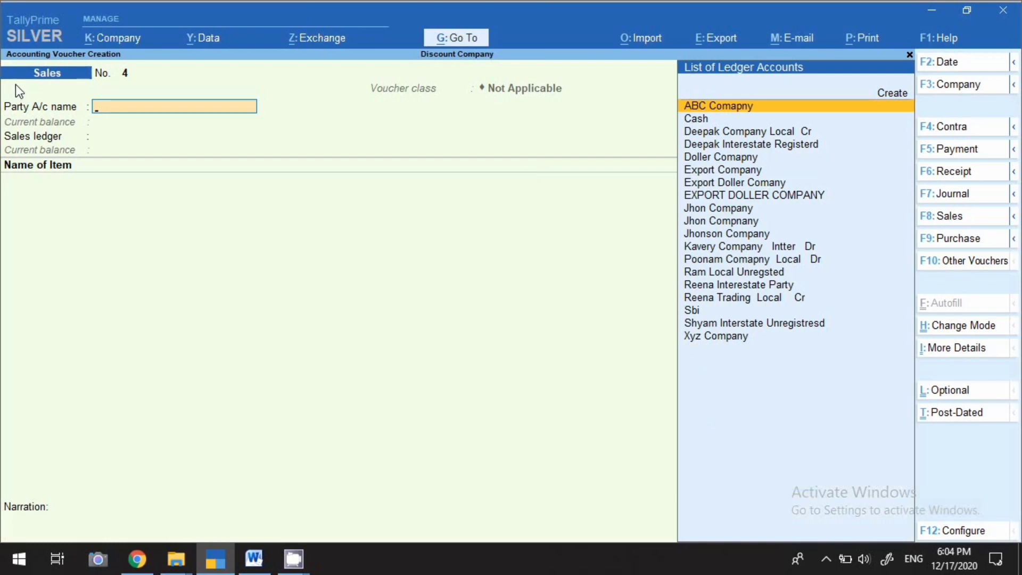
{"action": "key", "text": "F2"}
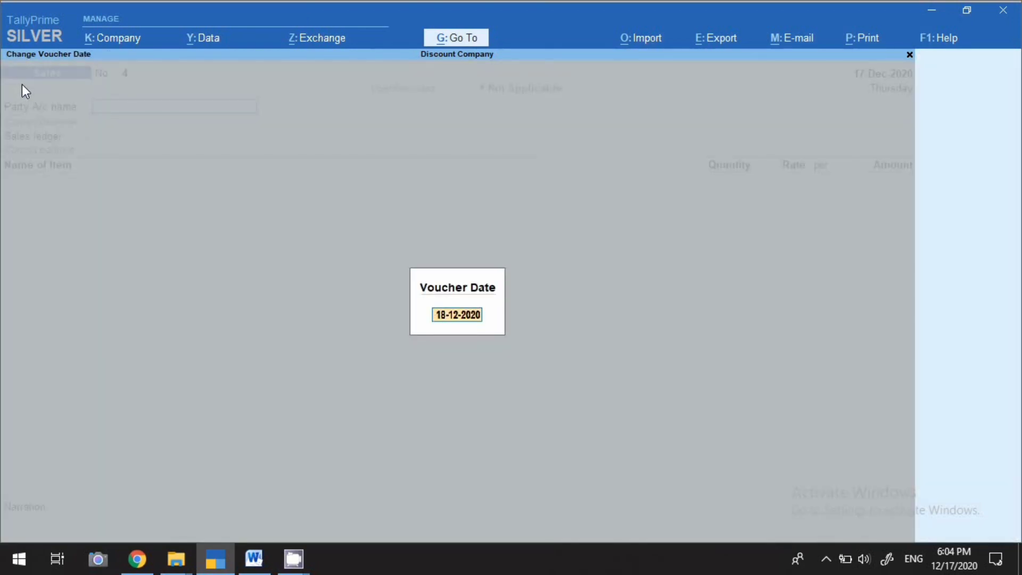
{"action": "type", "text": "17."}
{"action": "key", "text": "Return"}
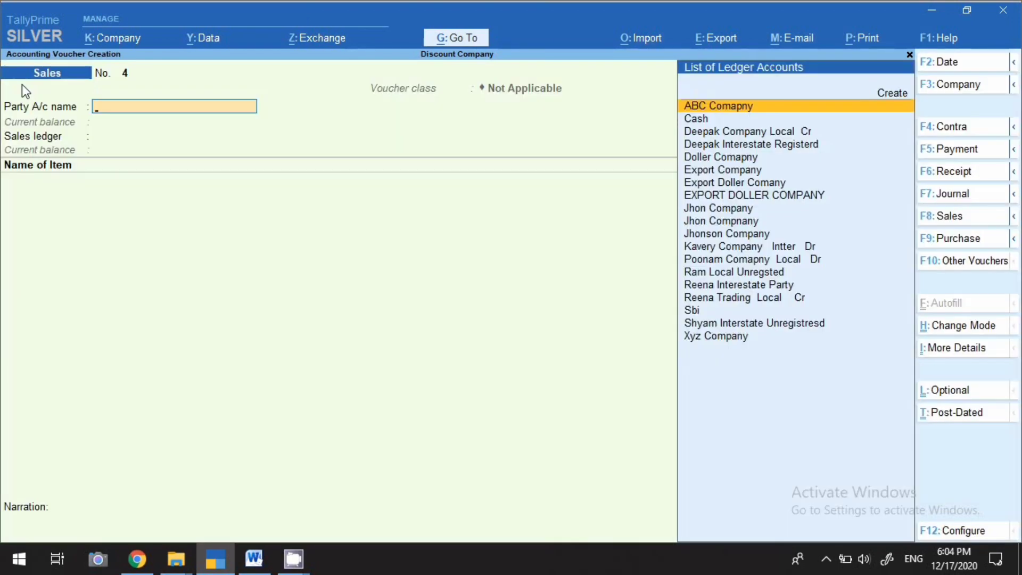
Step: Choose Poonam Comapny Local Dr as the party account, leaving the dispatch details blank and accepting its default party details
{"action": "type", "text": "Poo"}
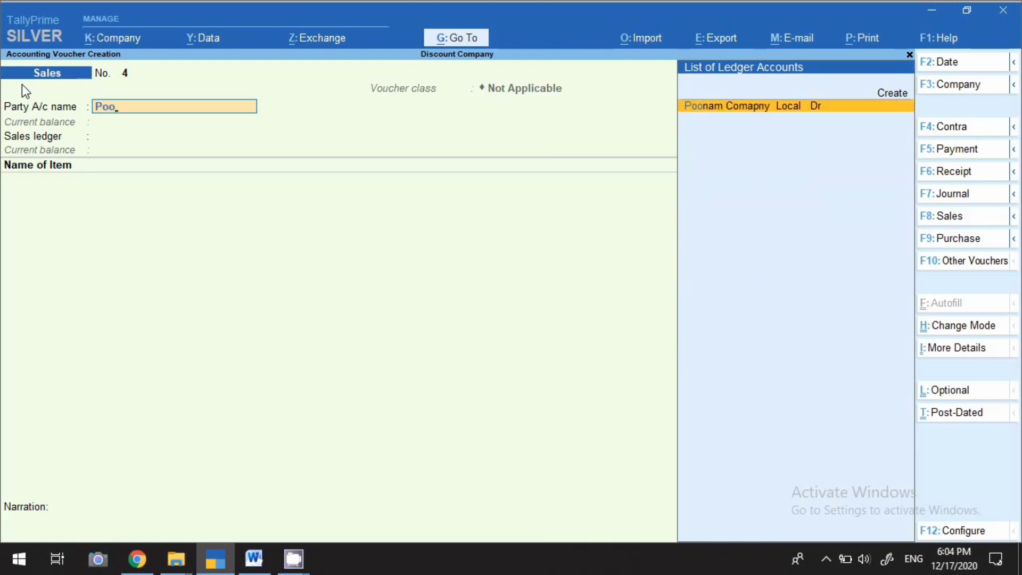
{"action": "key", "text": "Return"}
{"action": "key", "text": "Return"}
{"action": "key", "text": "Return"}
{"action": "key", "text": "Return"}
{"action": "key", "text": "Return"}
{"action": "key", "text": "Return"}
{"action": "key", "text": "Return"}
{"action": "key", "text": "Return"}
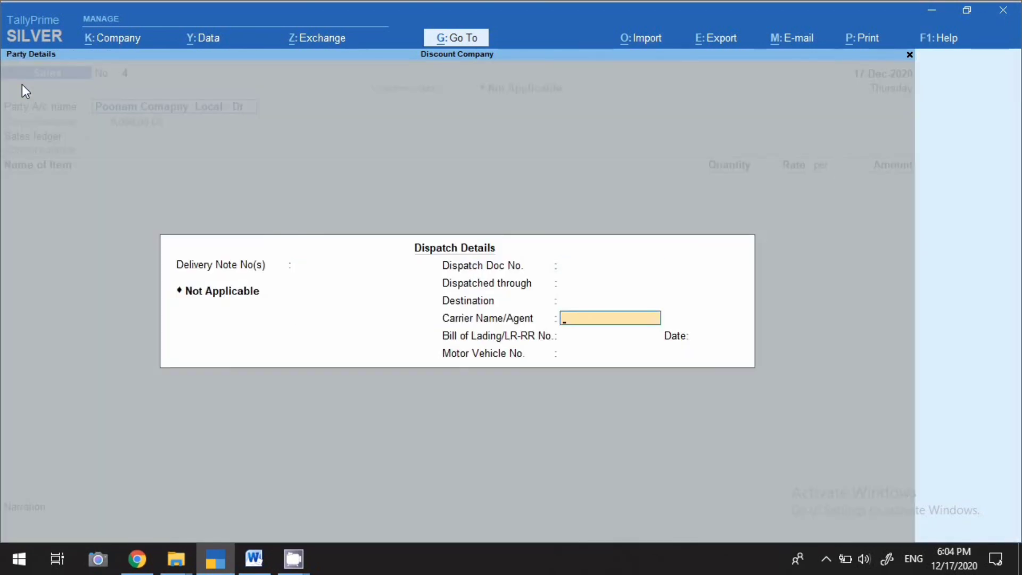
{"action": "key", "text": "Return"}
{"action": "key", "text": "Return"}
{"action": "key", "text": "Return"}
{"action": "key", "text": "Return"}
{"action": "key", "text": "Return"}
{"action": "key", "text": "Return"}
{"action": "key", "text": "Return"}
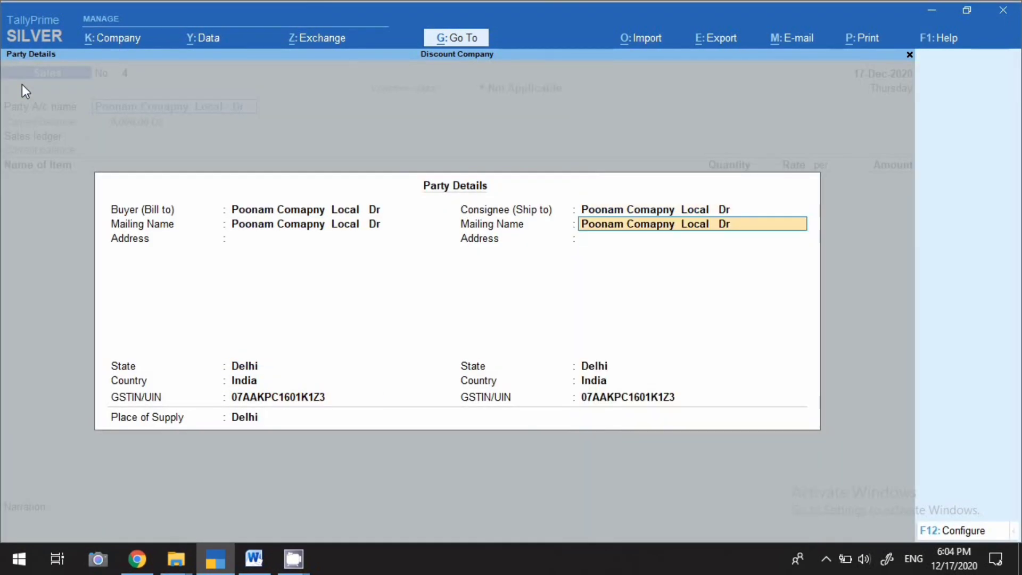
{"action": "key", "text": "Return"}
{"action": "key", "text": "Return"}
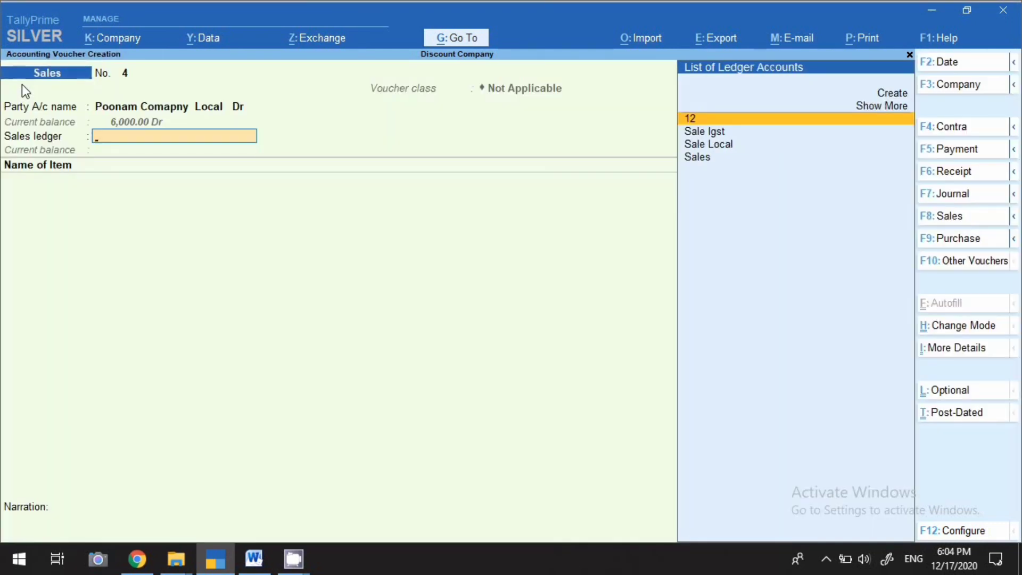
Step: Use Sale Local as the sales ledger of the voucher
{"action": "key", "text": "Down"}
{"action": "key", "text": "Down"}
{"action": "key", "text": "Return"}
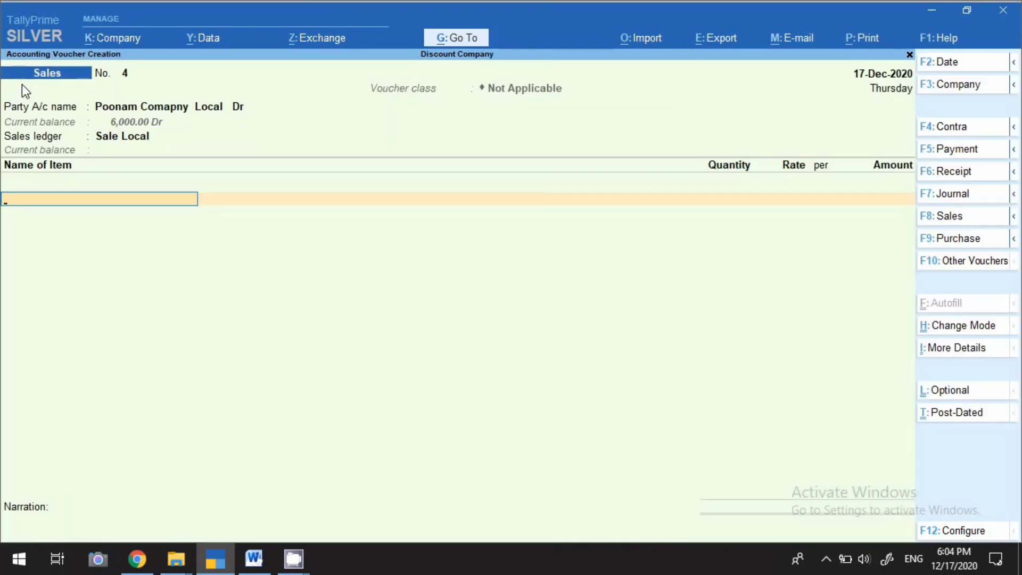
Step: Add 2 pcs of Electrical Wire Hoist at a rate of 25,000 to the sales voucher, without an item description
{"action": "type", "text": "E"}
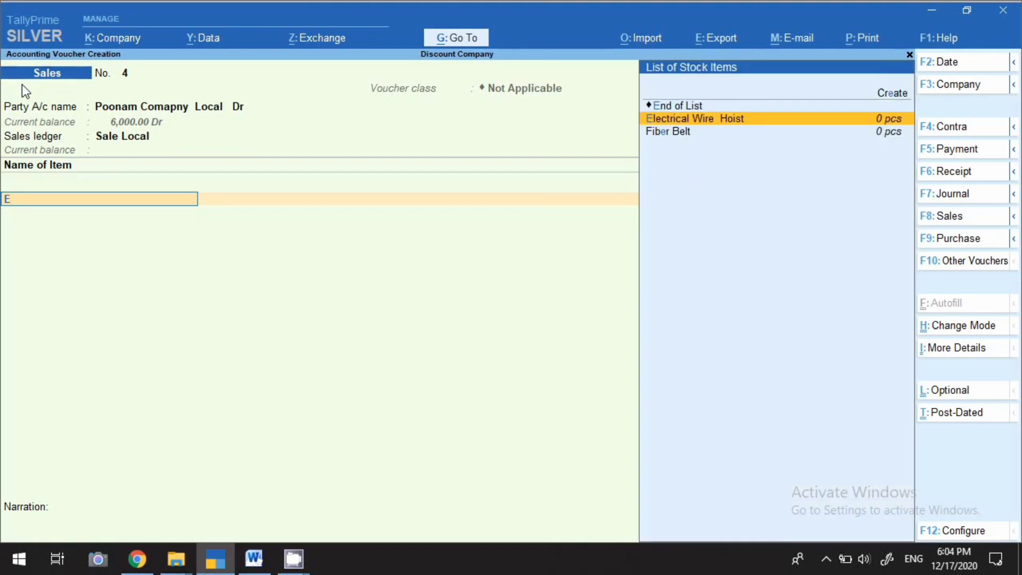
{"action": "type", "text": "e"}
{"action": "key", "text": "Return"}
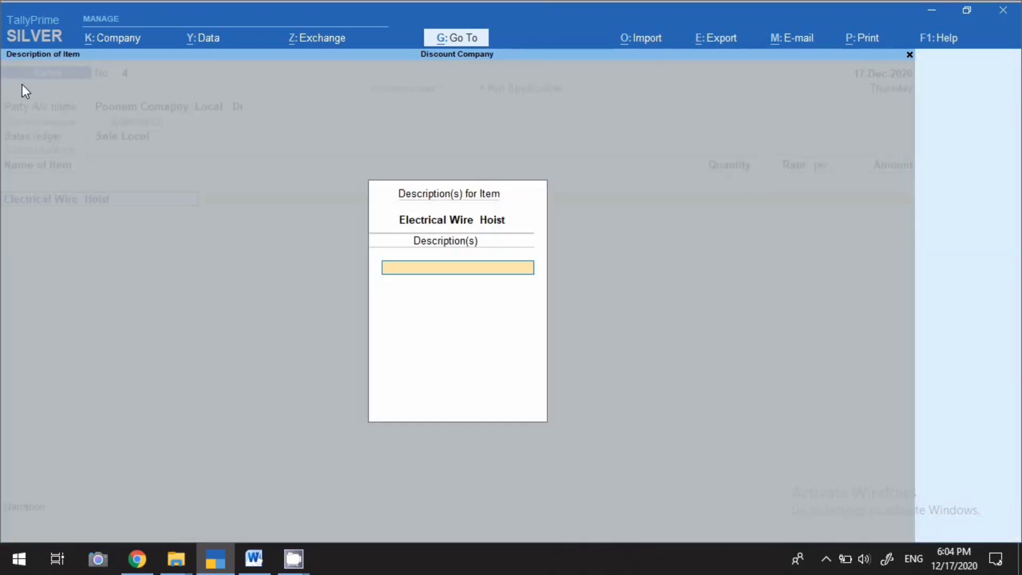
{"action": "key", "text": "Return"}
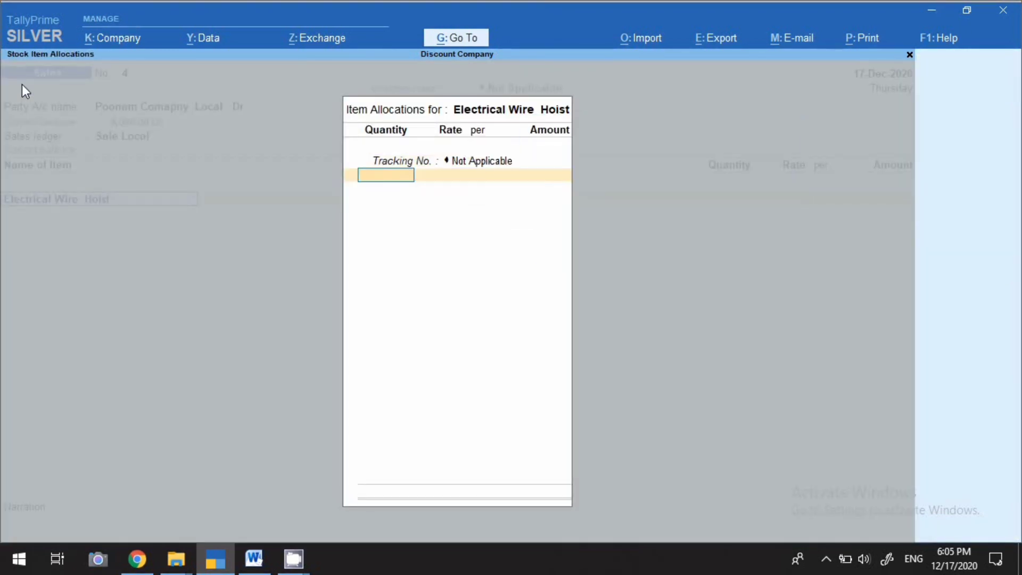
{"action": "type", "text": "2"}
{"action": "key", "text": "Return"}
{"action": "type", "text": "25"}
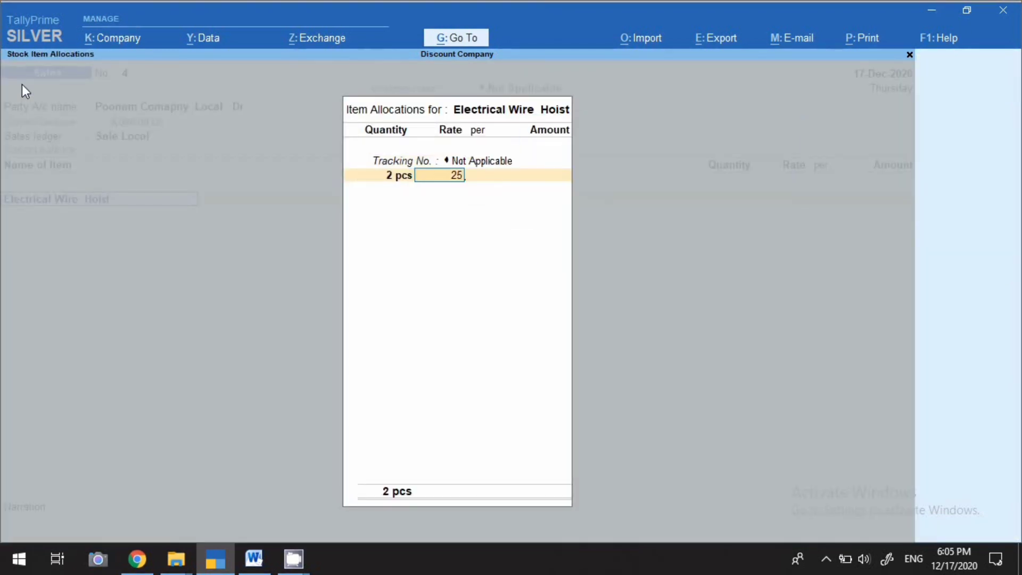
{"action": "type", "text": ",000"}
{"action": "key", "text": "Return"}
{"action": "key", "text": "Return"}
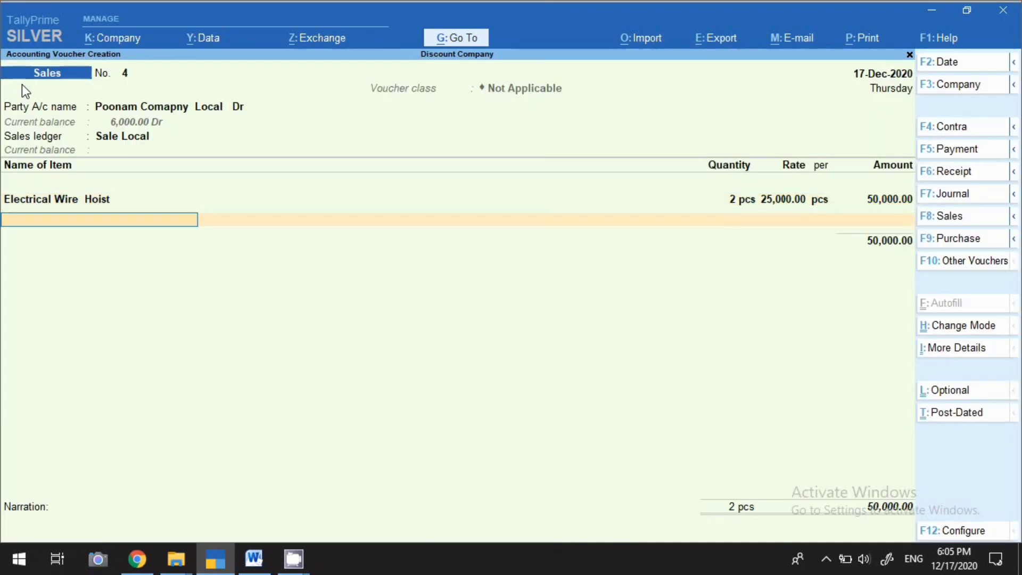
Step: Add 1,500 pcs of Fiber Belt with an amount of 50,000 to the sales voucher, without an item description
{"action": "type", "text": "Bel"}
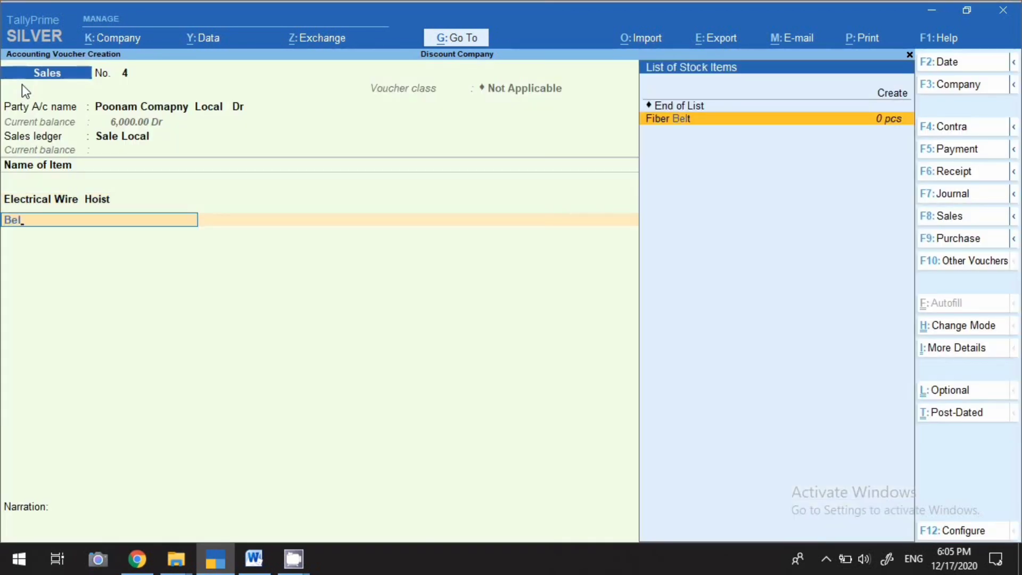
{"action": "key", "text": "Return"}
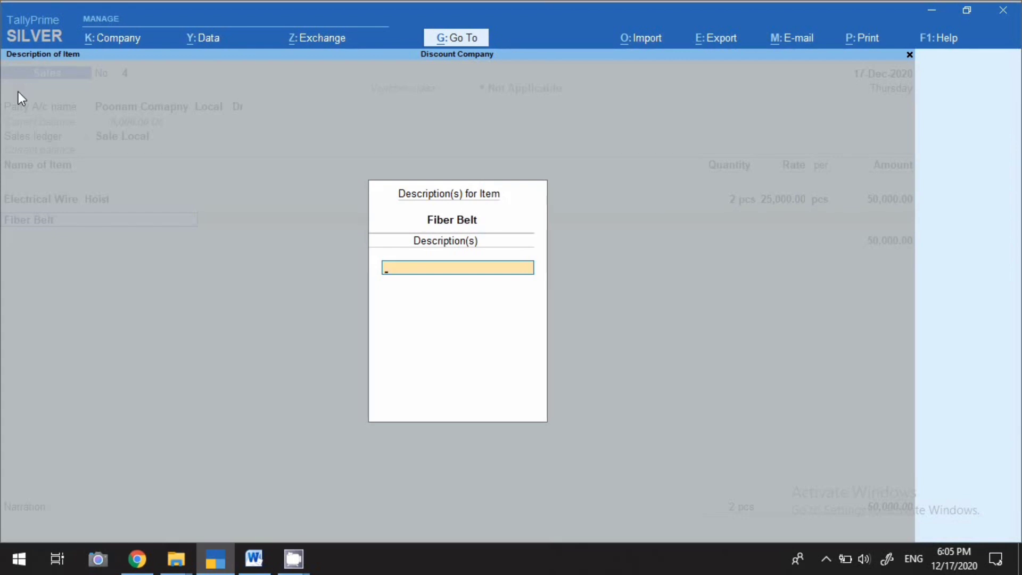
{"action": "key", "text": "Return"}
{"action": "key", "text": "Return"}
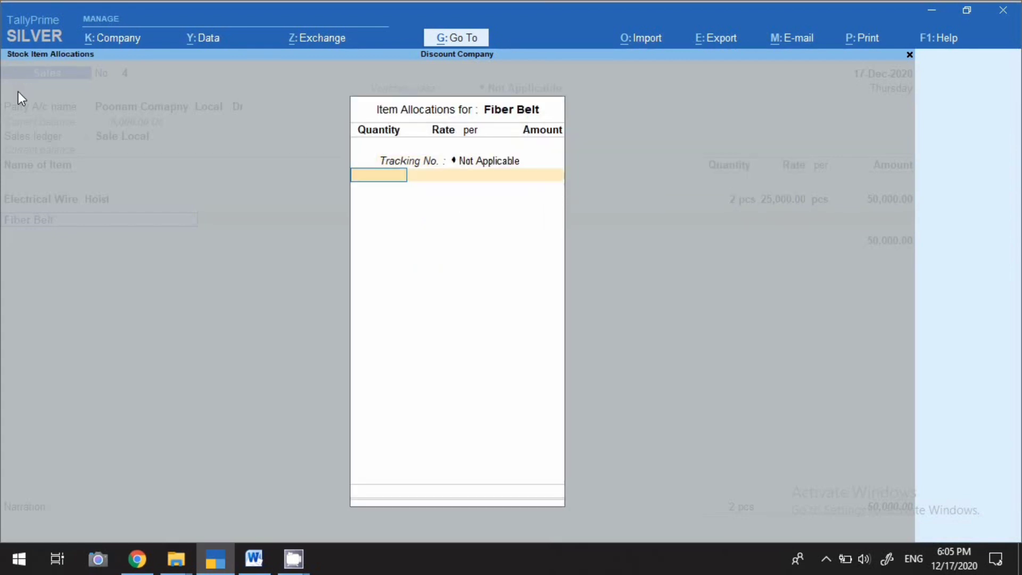
{"action": "type", "text": "1,500"}
{"action": "key", "text": "Return"}
{"action": "key", "text": "Return"}
{"action": "type", "text": "5"}
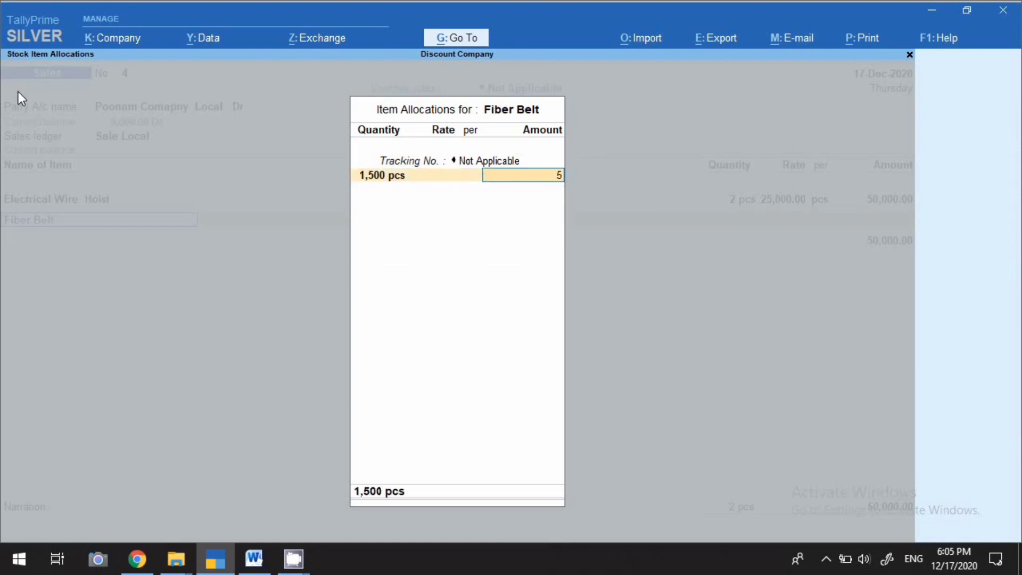
{"action": "type", "text": "0,000"}
{"action": "key", "text": "Return"}
{"action": "key", "text": "Return"}
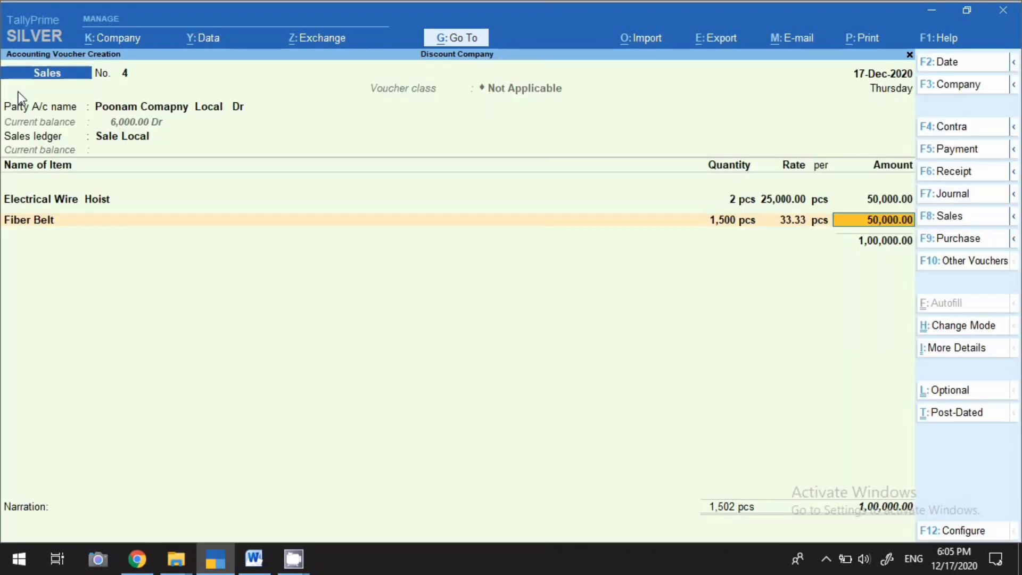
{"action": "key", "text": "Return"}
{"action": "key", "text": "Return"}
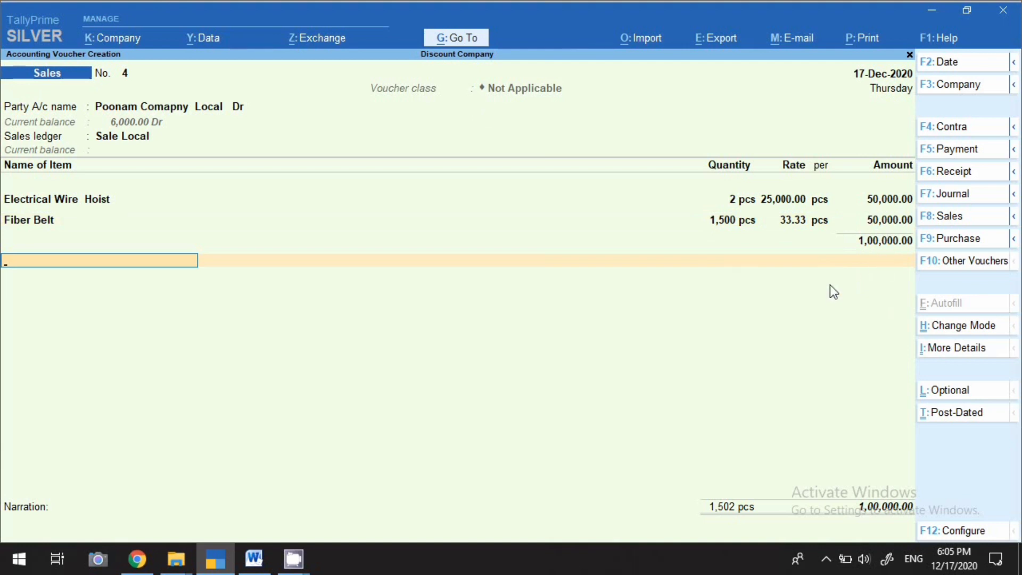
Step: Add the Discount Given ledger below the items, without a rate and with an amount of -5,000
{"action": "type", "text": "Dis"}
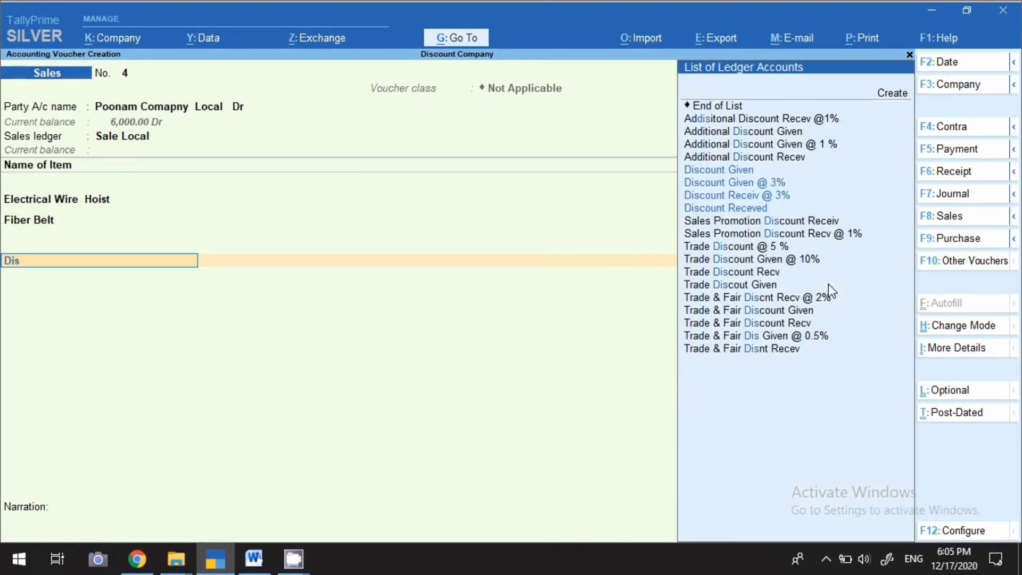
{"action": "key", "text": "Return"}
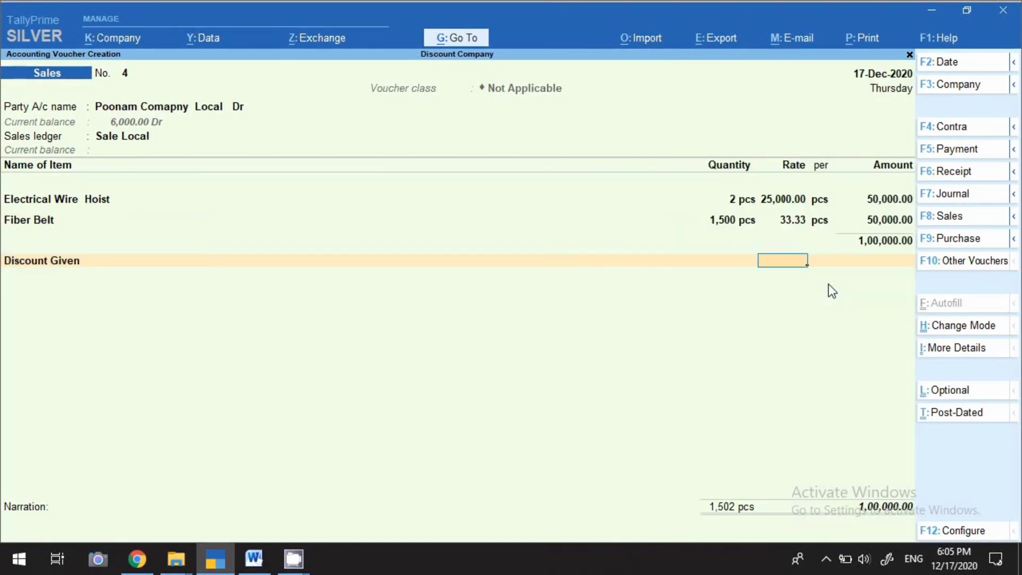
{"action": "key", "text": "Return"}
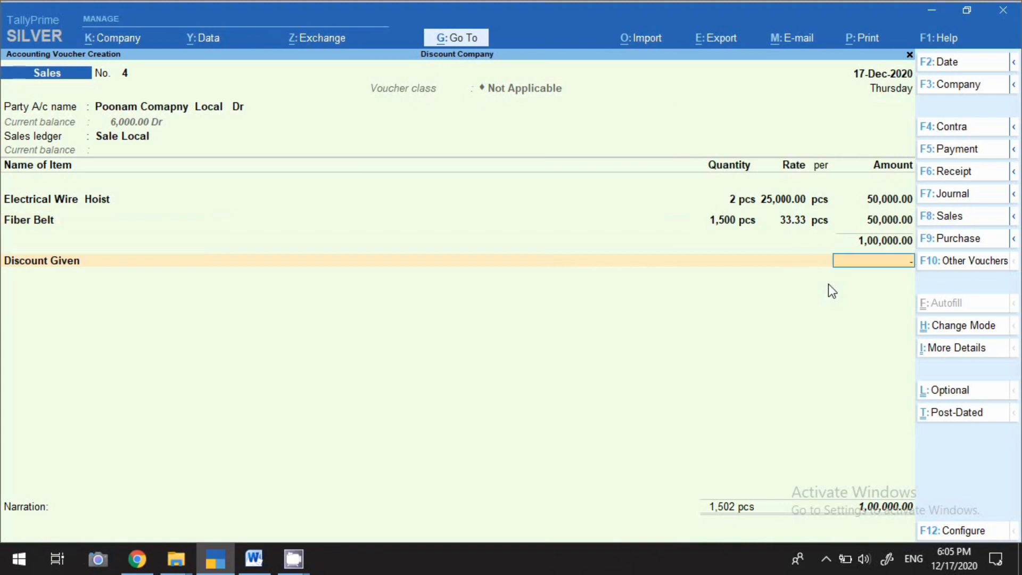
{"action": "type", "text": "5000"}
{"action": "key", "text": "Return"}
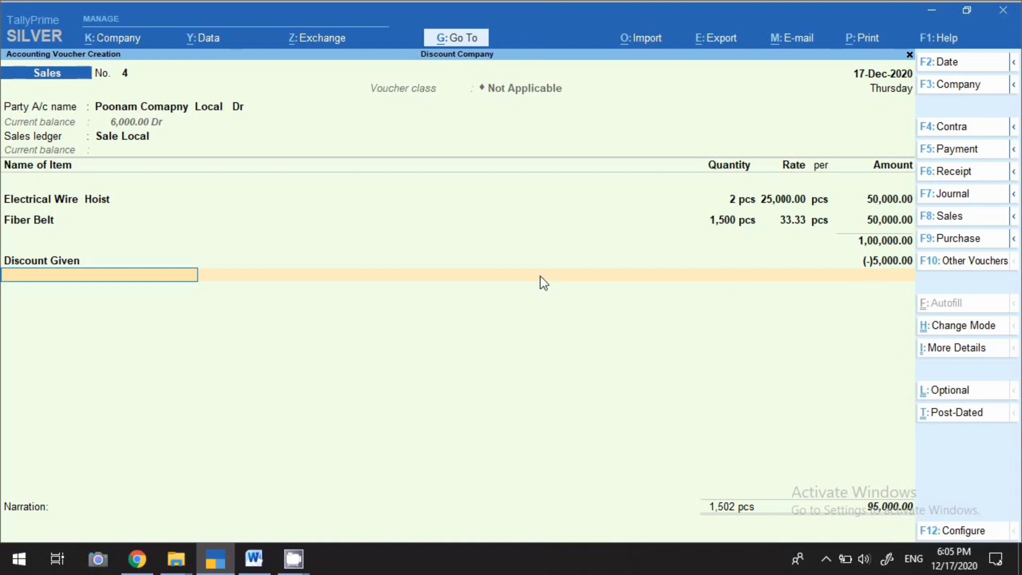
Step: Try the Discount Given amount as a positive 5,000, and restore it to -5,000
{"action": "key", "text": "BackSpace"}
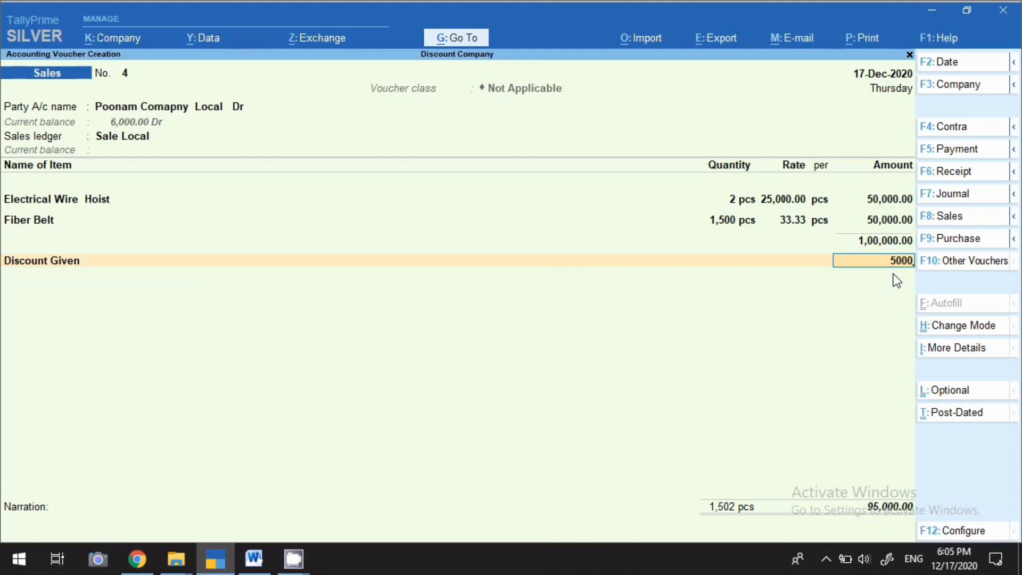
{"action": "key", "text": "Return"}
{"action": "key", "text": "Return"}
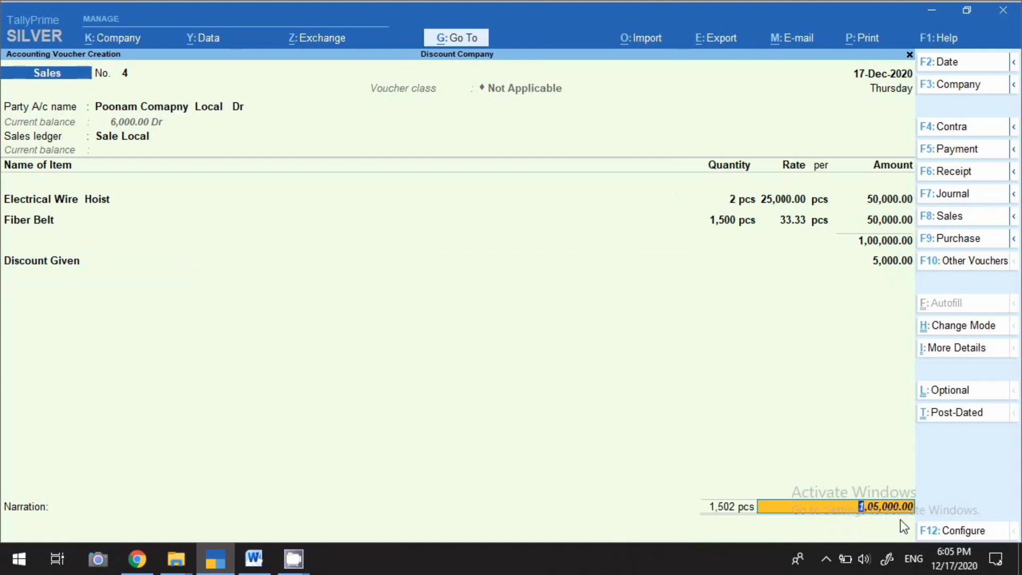
{"action": "key", "text": "BackSpace"}
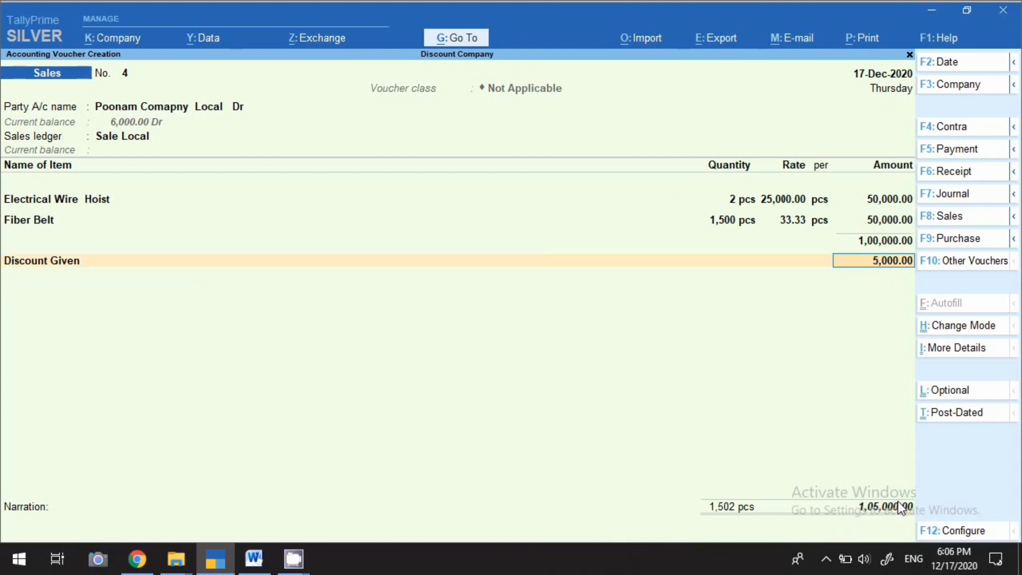
{"action": "key", "text": "BackSpace"}
{"action": "type", "text": "-5%"}
{"action": "key", "text": "Return"}
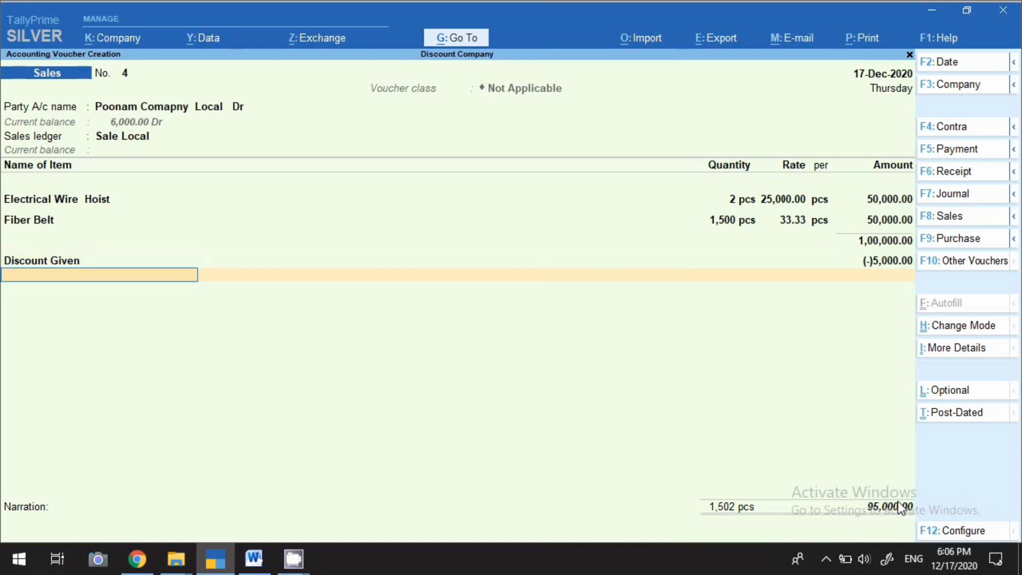
Step: Add the Cgst and Sgst tax ledgers below the discount, keeping their calculated amounts
{"action": "type", "text": "Cgs"}
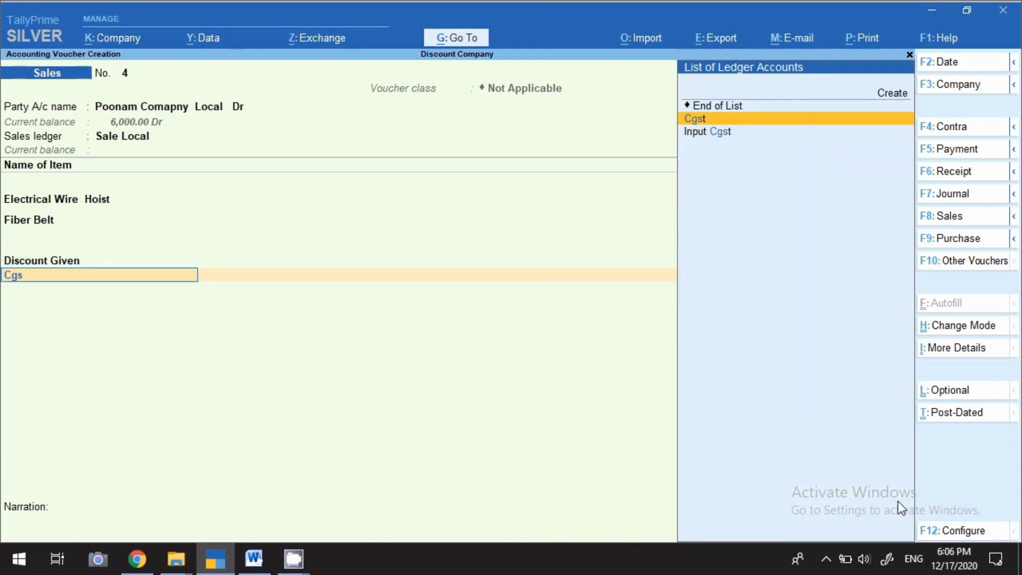
{"action": "key", "text": "Return"}
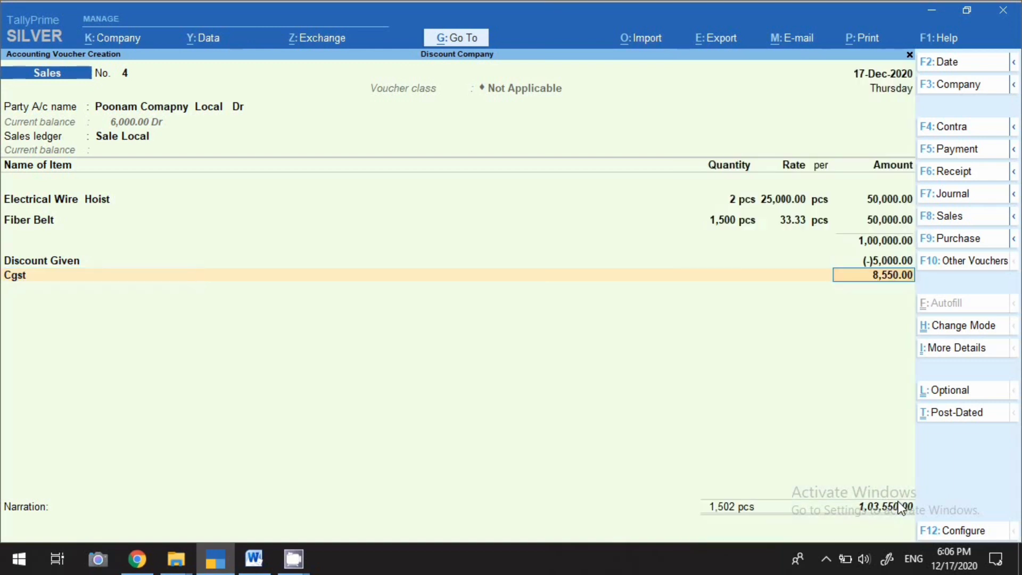
{"action": "key", "text": "Return"}
{"action": "type", "text": "Sgs"}
{"action": "key", "text": "Return"}
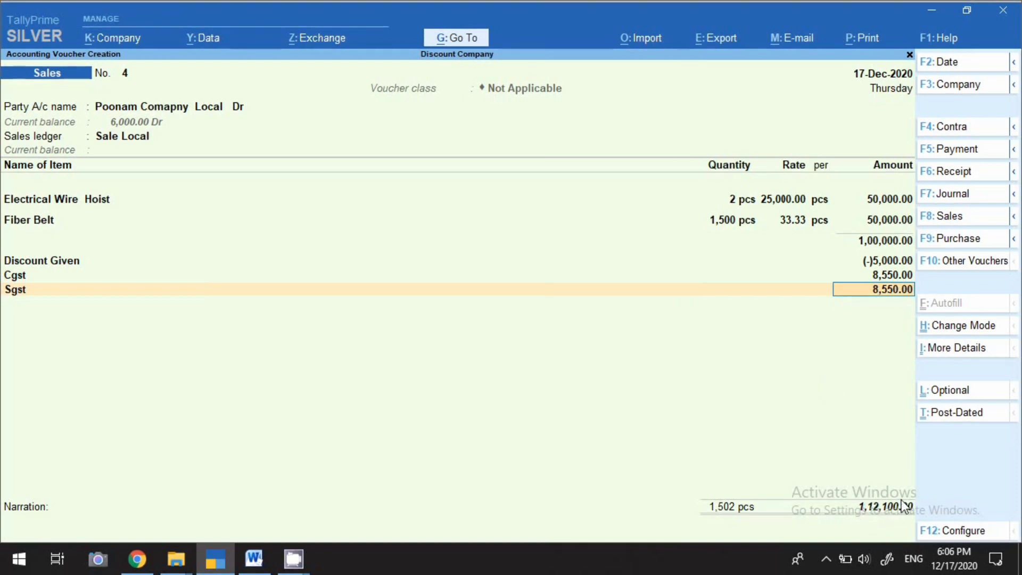
Step: Examine the voucher's GST tax analysis in detailed form, checking how the discount is apportioned to each item
{"action": "left_click", "coordinate": [955, 348]}
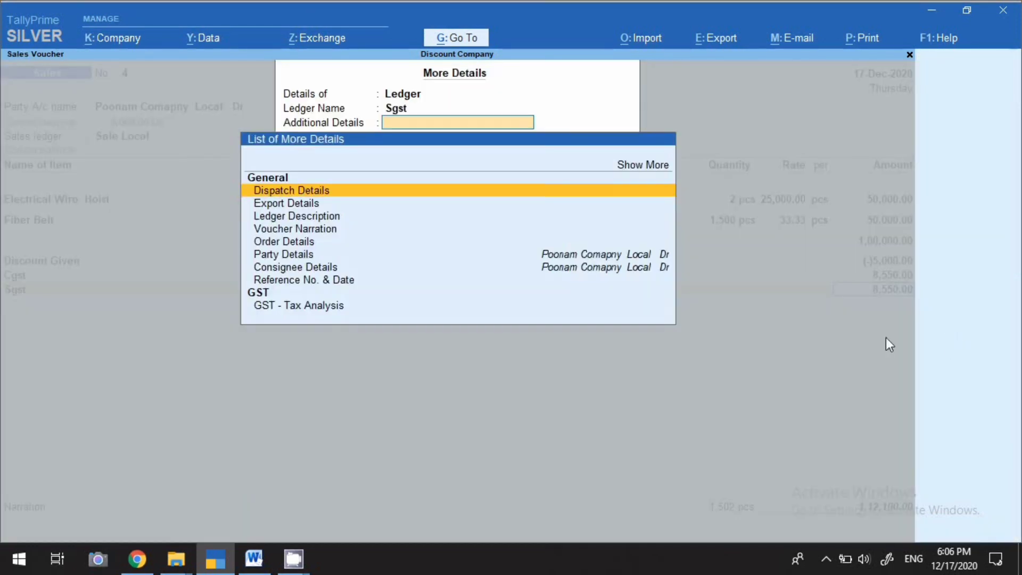
{"action": "left_click", "coordinate": [328, 308]}
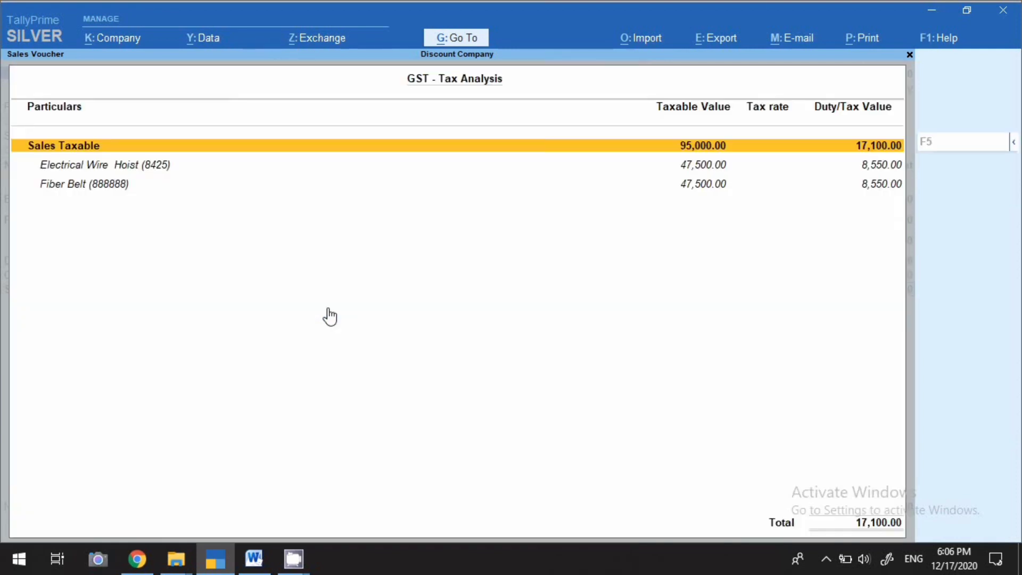
{"action": "left_click", "coordinate": [1014, 144]}
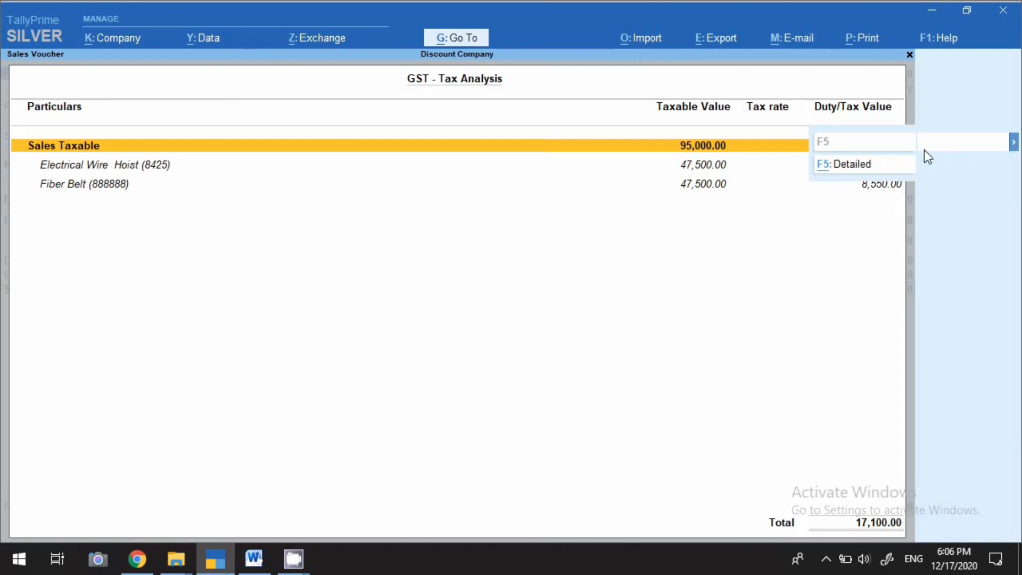
{"action": "left_click", "coordinate": [866, 169]}
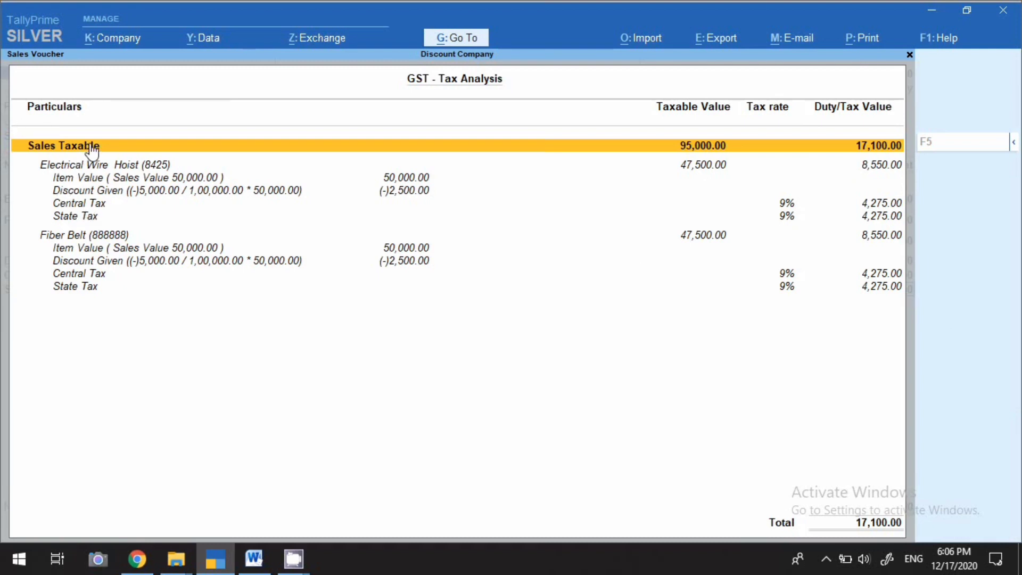
{"action": "left_click", "coordinate": [153, 168]}
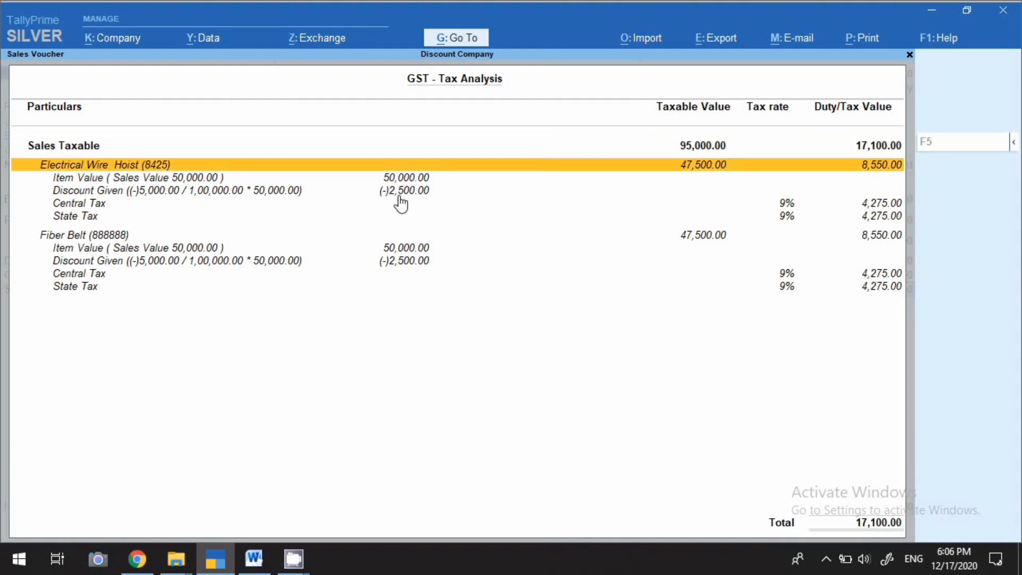
{"action": "key", "text": "Down"}
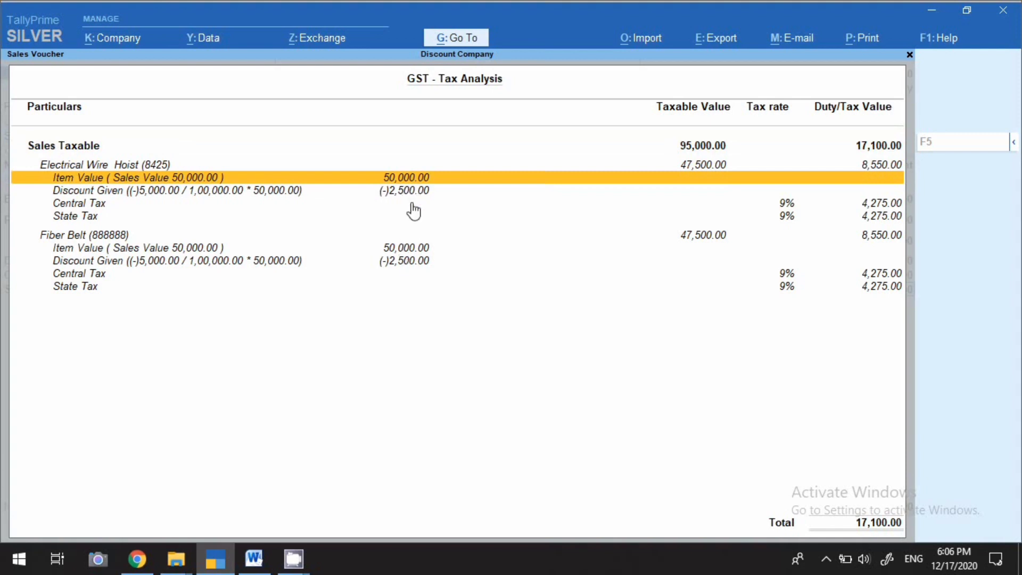
{"action": "key", "text": "Down"}
{"action": "key", "text": "Up"}
{"action": "left_click", "coordinate": [512, 256]}
{"action": "key", "text": "Escape"}
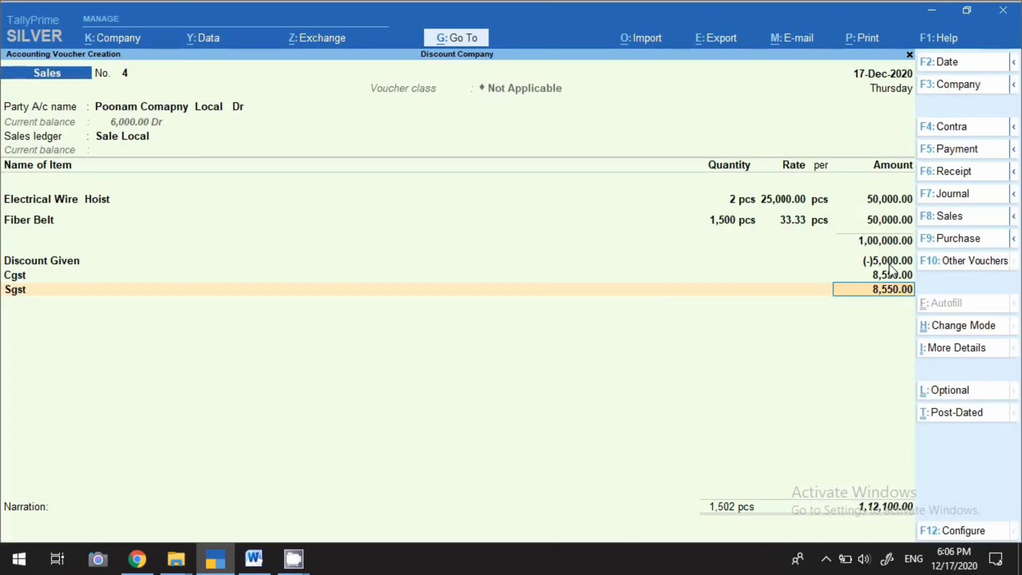
Step: Check the tax amount by computing 95000*9/100 in the built-in calculator
{"action": "key", "text": "ctrl+n"}
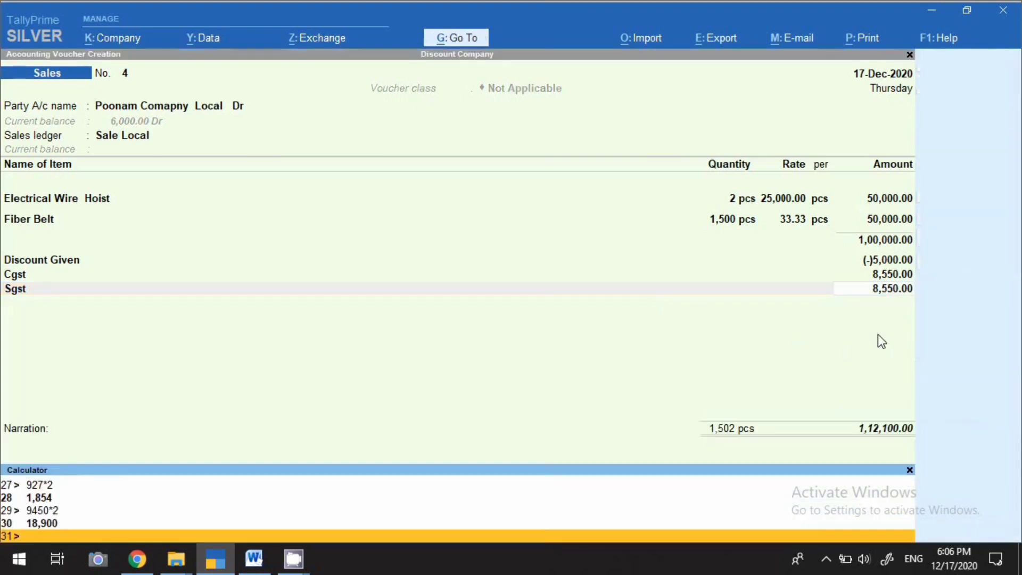
{"action": "type", "text": "95000*9/100"}
{"action": "key", "text": "Return"}
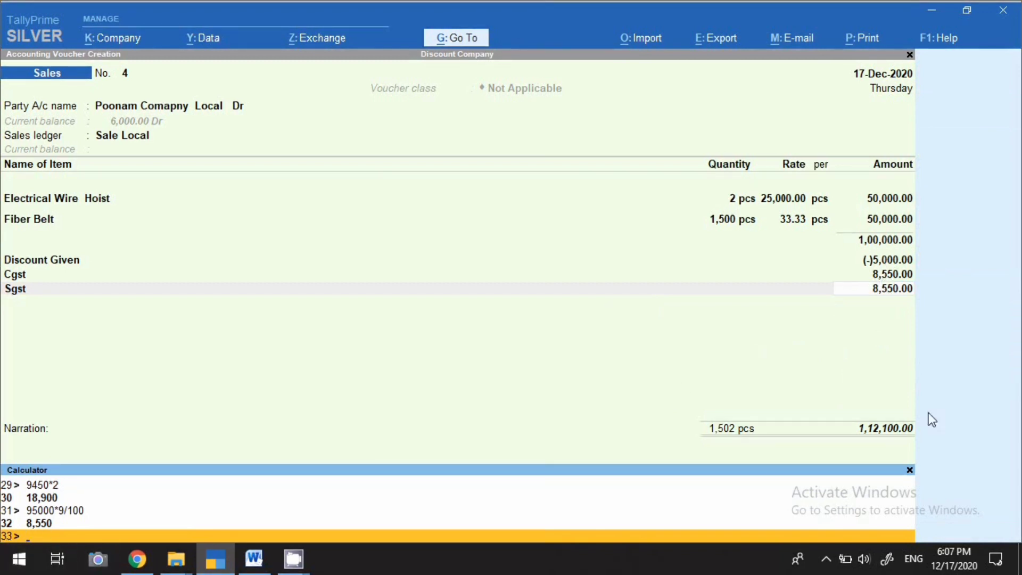
{"action": "left_click", "coordinate": [910, 471]}
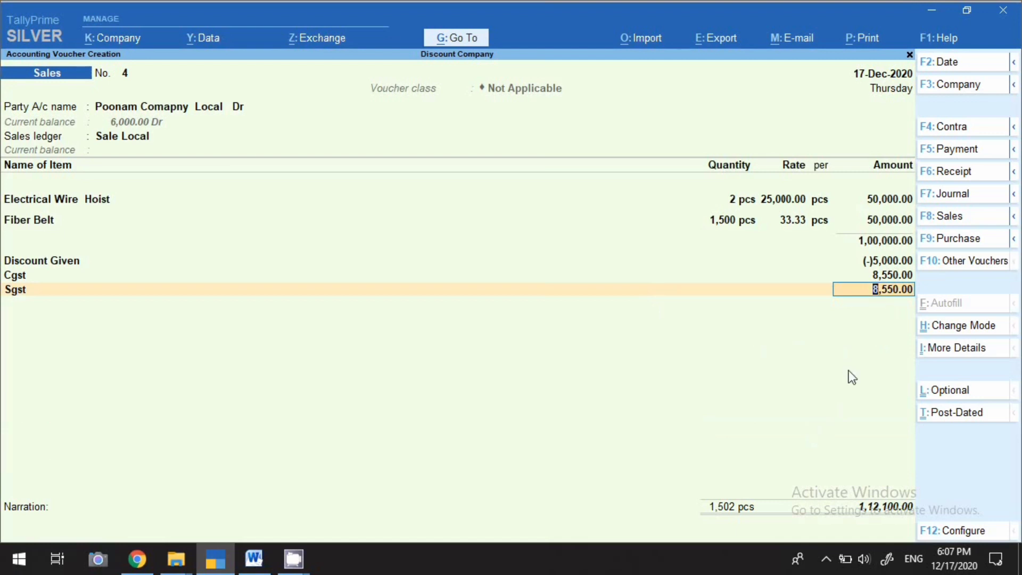
Step: Preview the current voucher's Tax Invoice at readable size, examining the discount, tax and total lines
{"action": "left_click", "coordinate": [866, 43]}
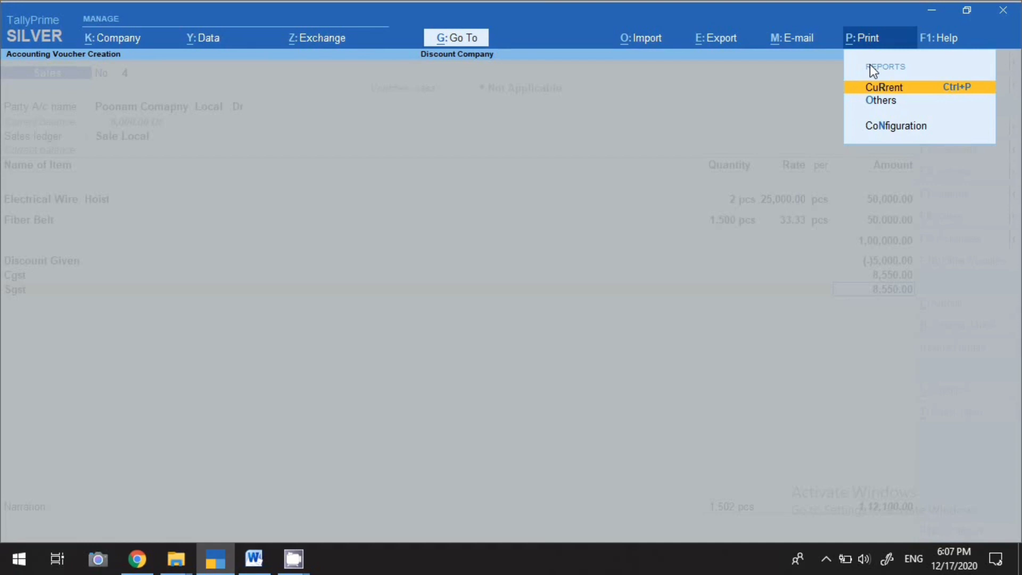
{"action": "left_click", "coordinate": [886, 90]}
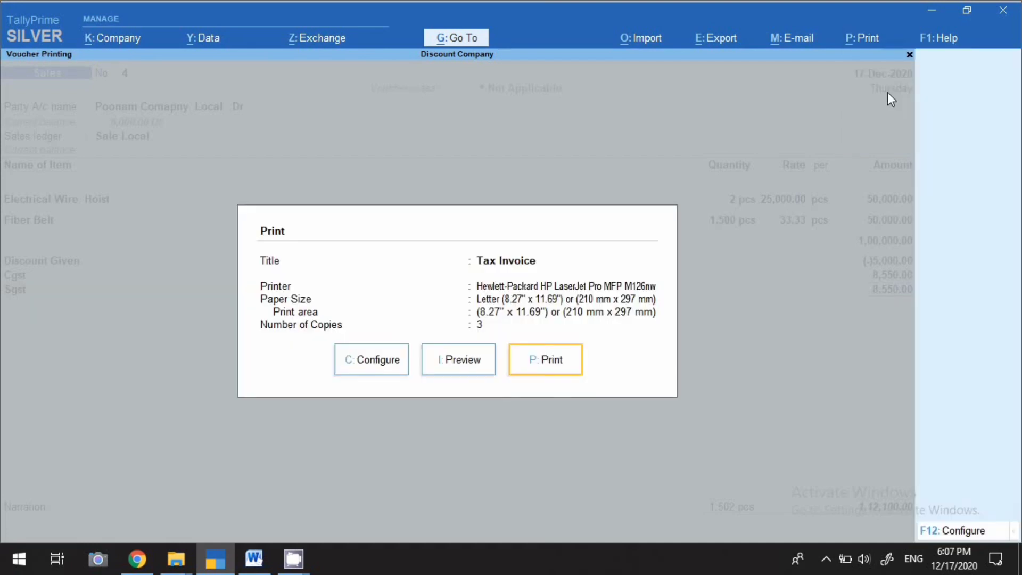
{"action": "left_click", "coordinate": [457, 375]}
{"action": "key", "text": "Return"}
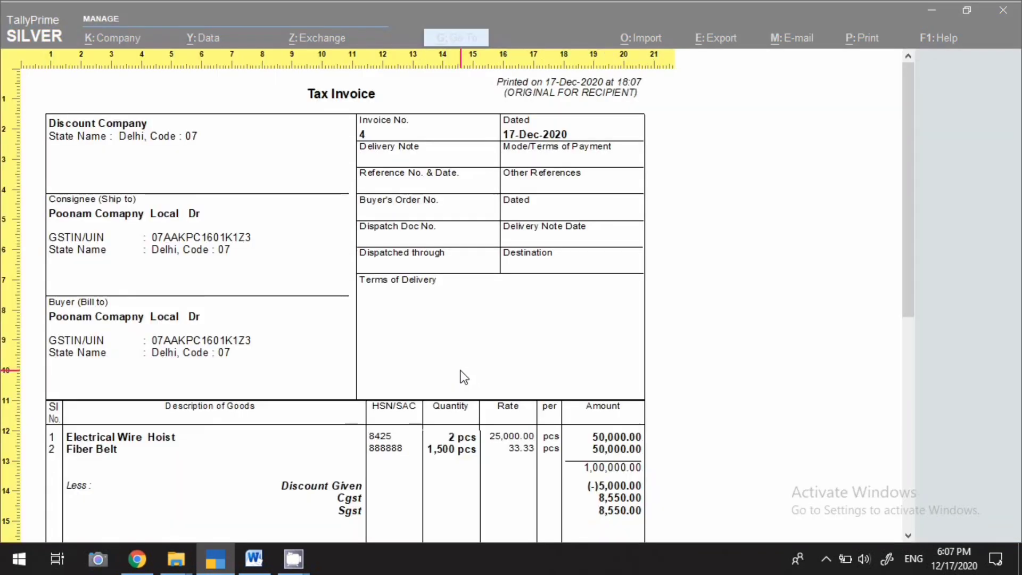
{"action": "scroll", "coordinate": [458, 371], "scroll_direction": "down", "scroll_amount": 3}
{"action": "scroll", "coordinate": [457, 372], "scroll_direction": "down", "scroll_amount": 6}
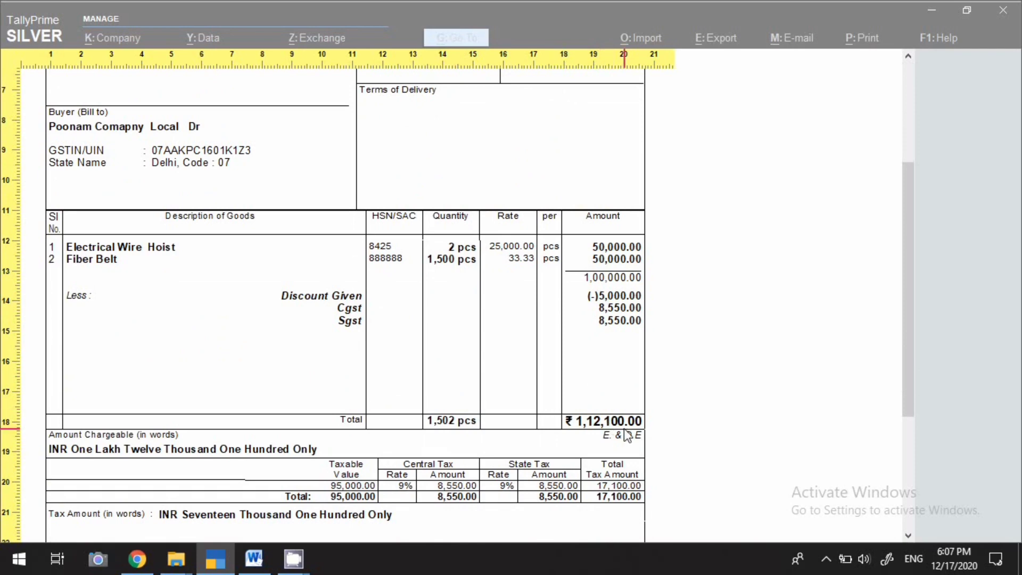
Step: Leave the invoice preview and printing dialog, and save the sales voucher
{"action": "left_click", "coordinate": [392, 462]}
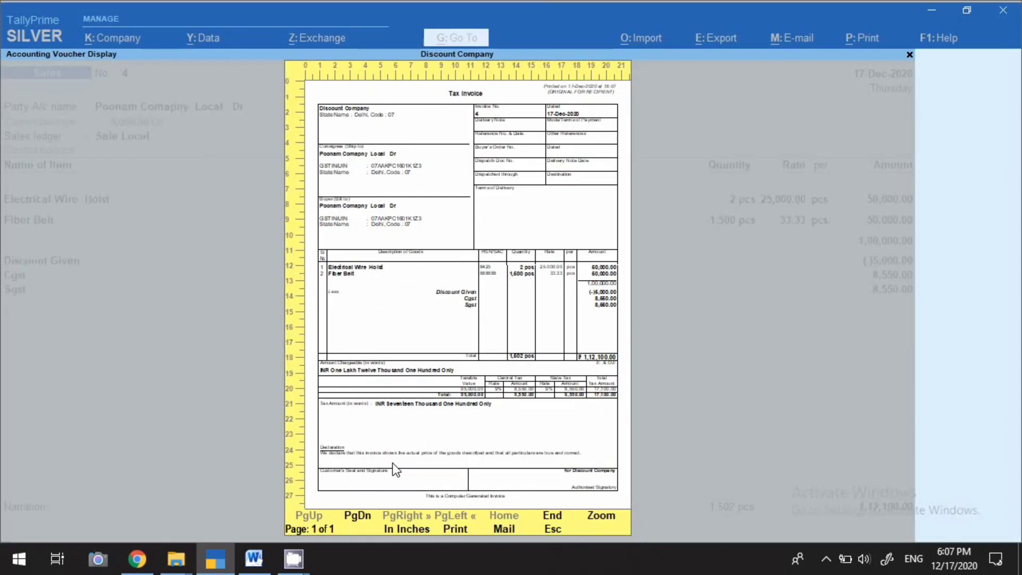
{"action": "key", "text": "Escape"}
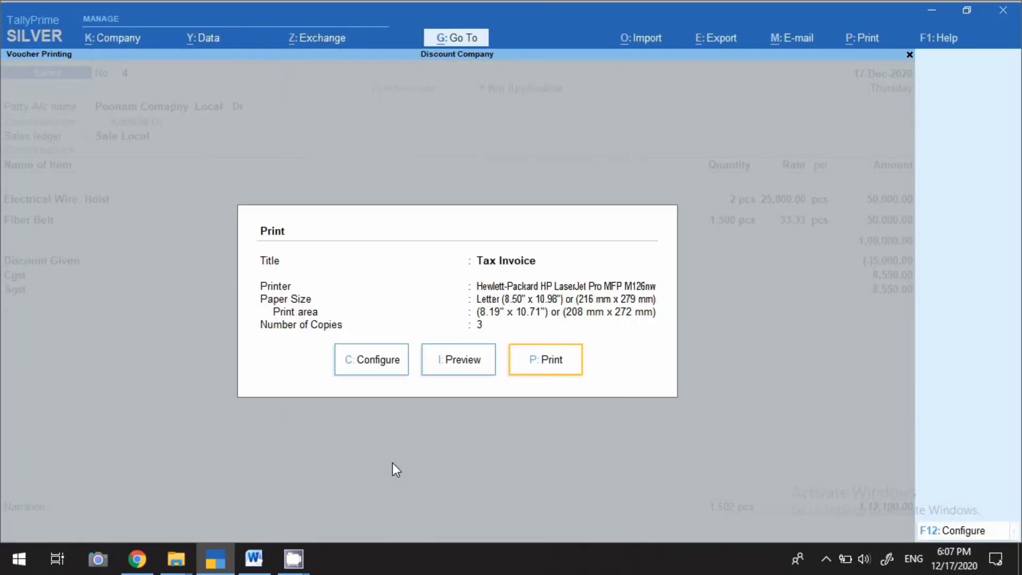
{"action": "key", "text": "Escape"}
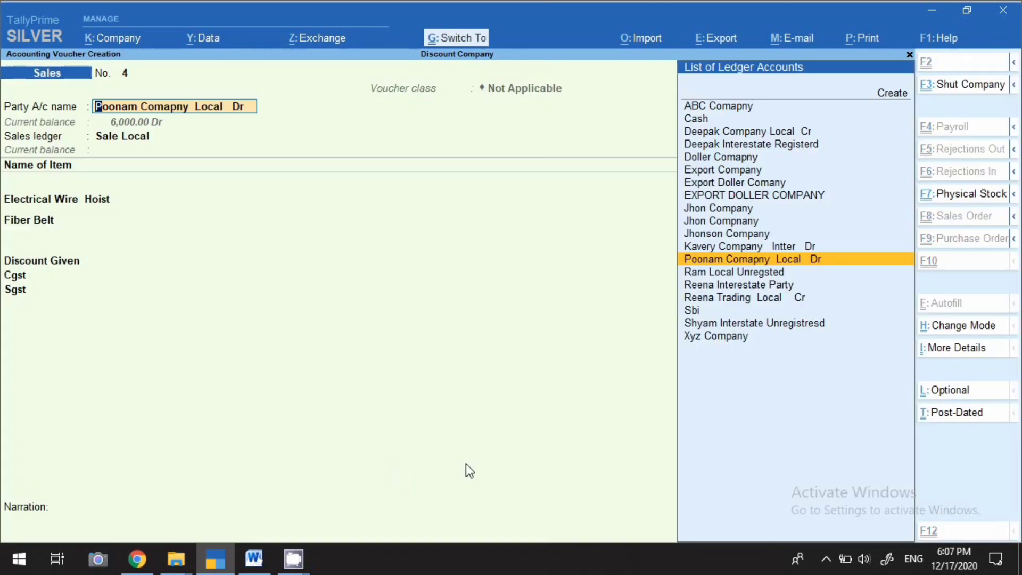
{"action": "key", "text": "ctrl+a"}
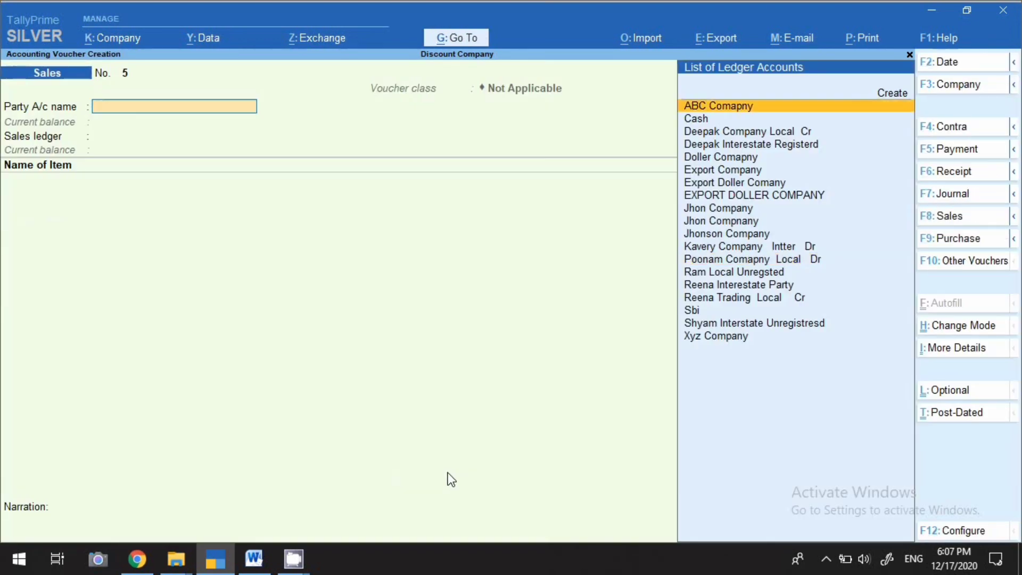
Step: Set the new sales voucher's date to 17-12-2020
{"action": "key", "text": "F2"}
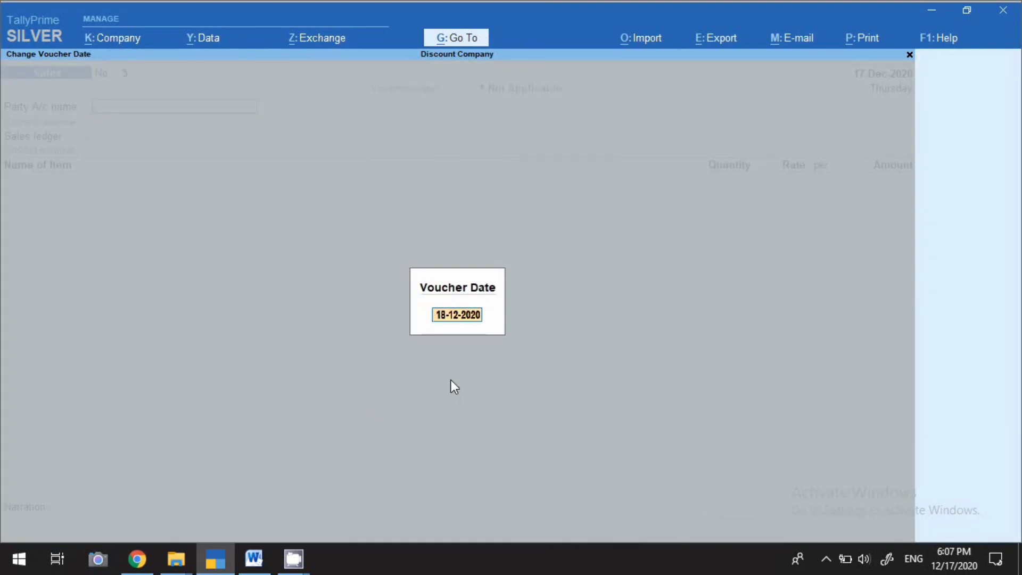
{"action": "type", "text": "17.12"}
{"action": "key", "text": "Return"}
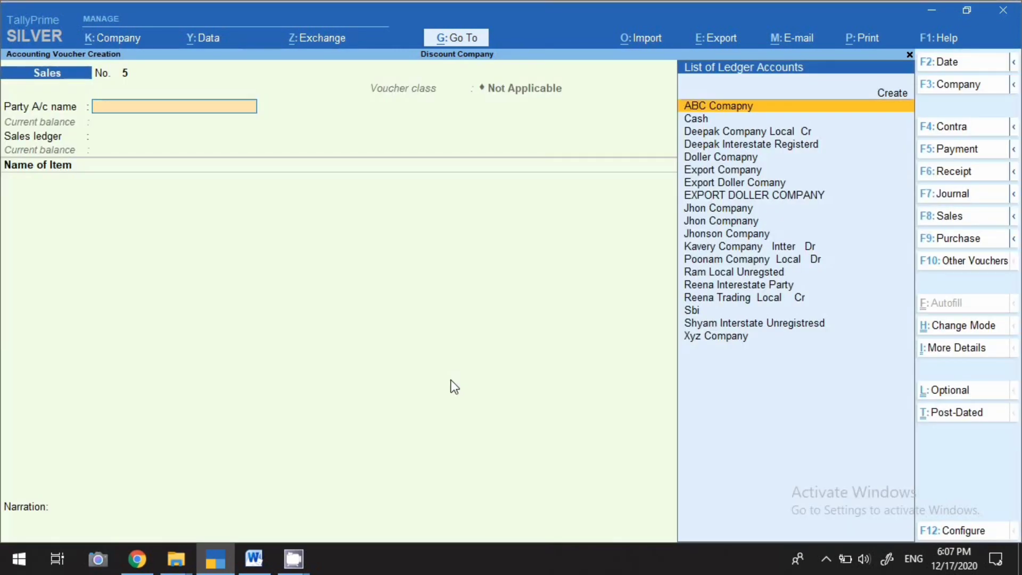
Step: Select Kavery Company Intter Dr as the party, accept its default dispatch and party details, and choose Sale Igst as the sales ledger
{"action": "type", "text": "Kave"}
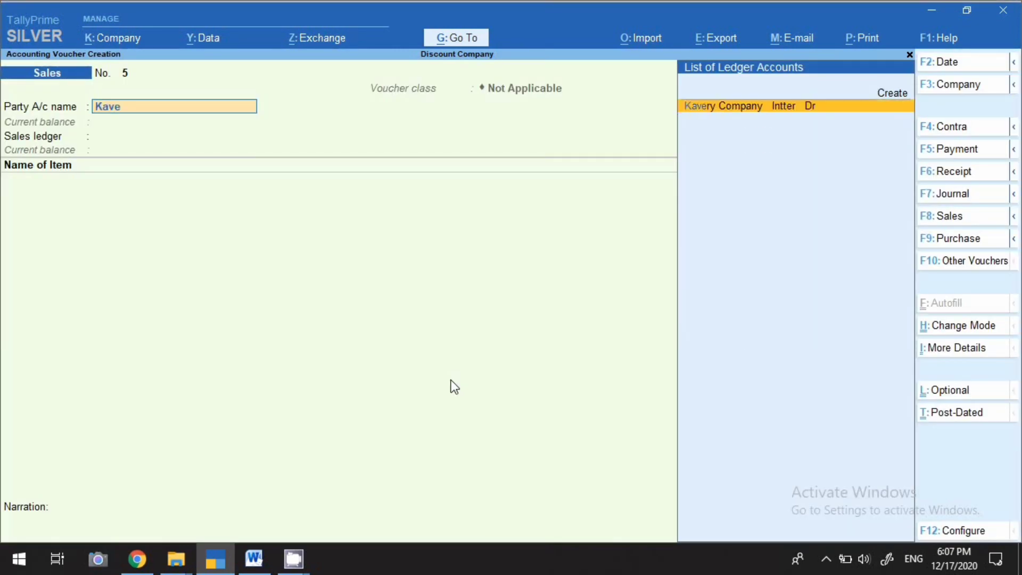
{"action": "key", "text": "Return"}
{"action": "key", "text": "Return"}
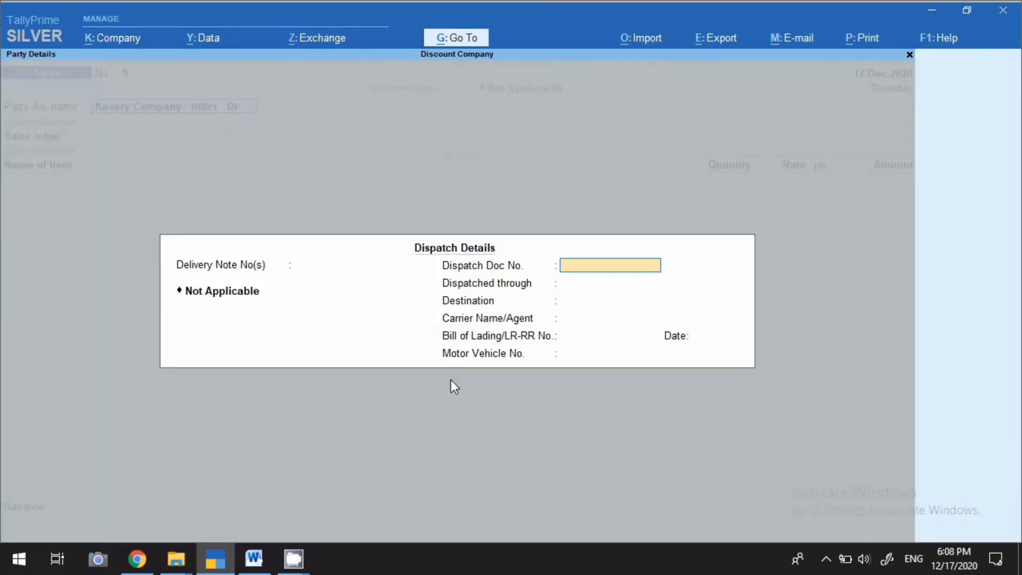
{"action": "key", "text": "Return"}
{"action": "key", "text": "Return"}
{"action": "key", "text": "Return"}
{"action": "key", "text": "Return"}
{"action": "key", "text": "Return"}
{"action": "key", "text": "Return"}
{"action": "key", "text": "Return"}
{"action": "key", "text": "Return"}
{"action": "key", "text": "Return"}
{"action": "key", "text": "Return"}
{"action": "key", "text": "Return"}
{"action": "key", "text": "Return"}
{"action": "key", "text": "Return"}
{"action": "key", "text": "Return"}
{"action": "key", "text": "Return"}
{"action": "key", "text": "Return"}
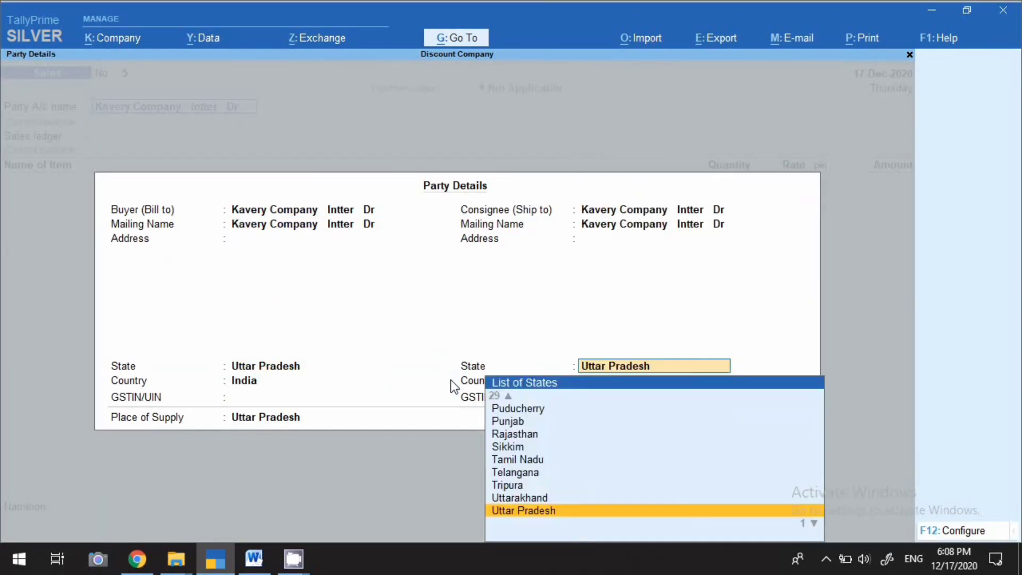
{"action": "key", "text": "Return"}
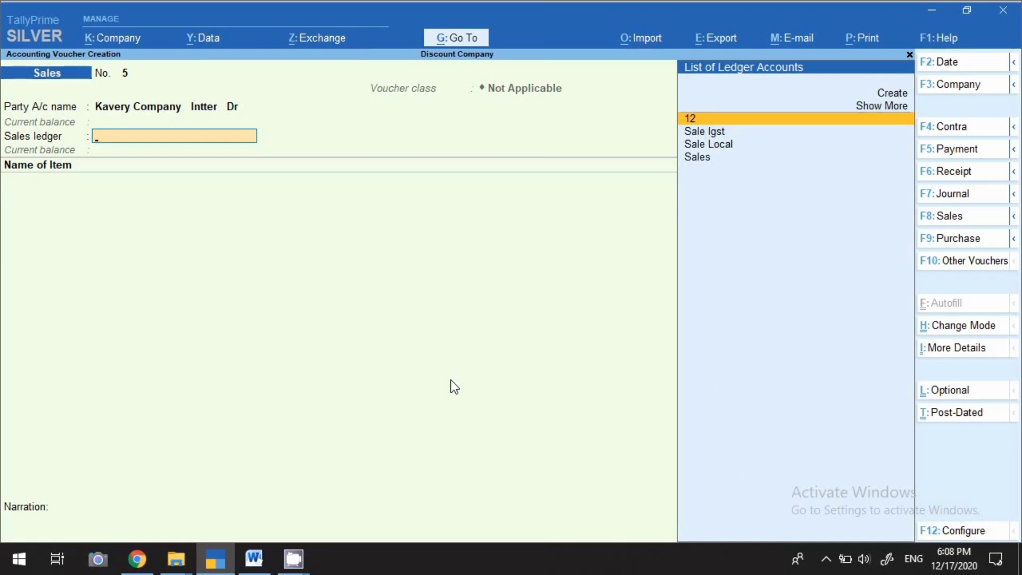
{"action": "key", "text": "Down"}
{"action": "key", "text": "Return"}
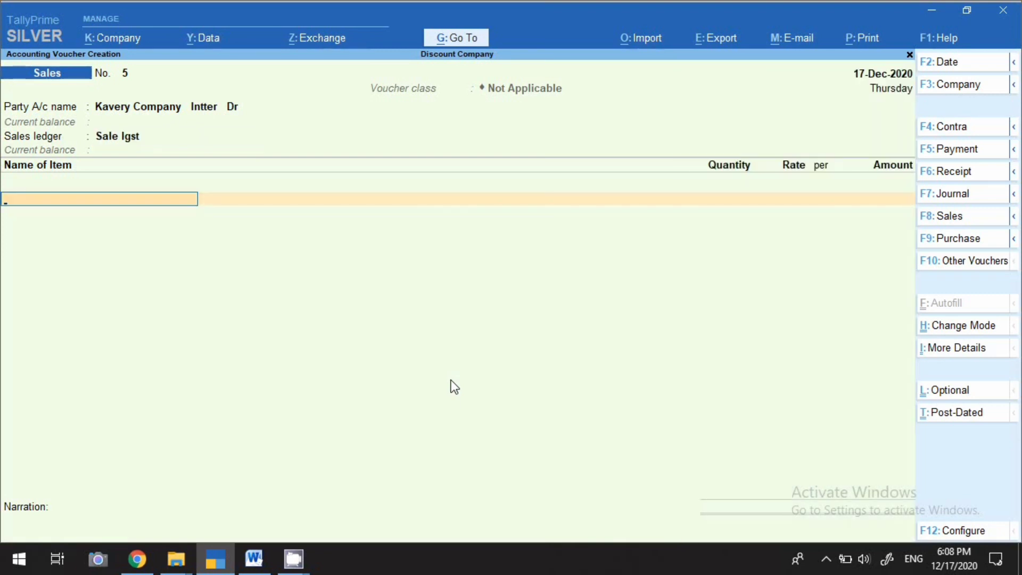
Step: Add the item Electrical Wire Hoist with a quantity of 4 pcs at the default rate of 25,000
{"action": "type", "text": "Le"}
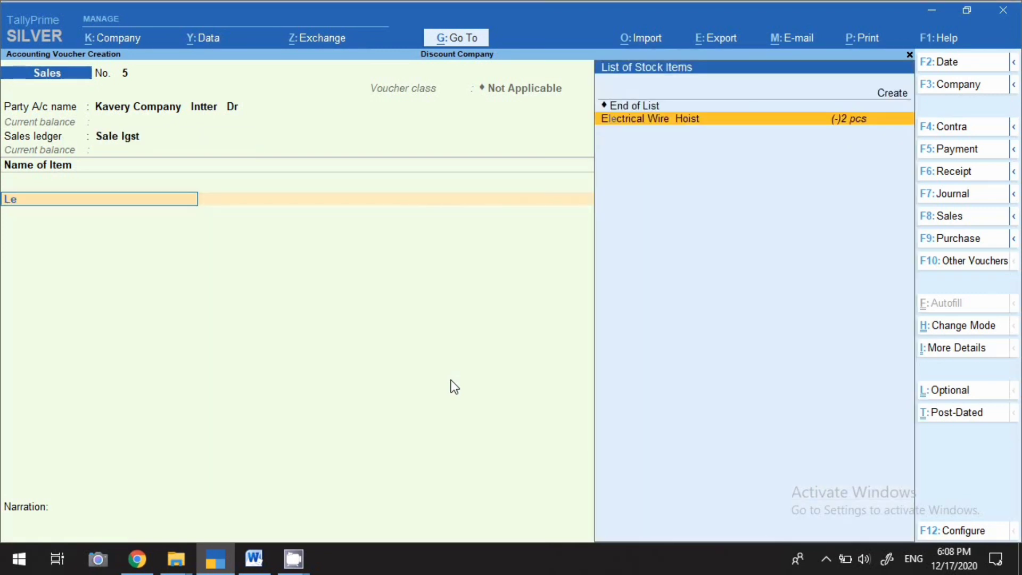
{"action": "key", "text": "Return"}
{"action": "key", "text": "Return"}
{"action": "key", "text": "Return"}
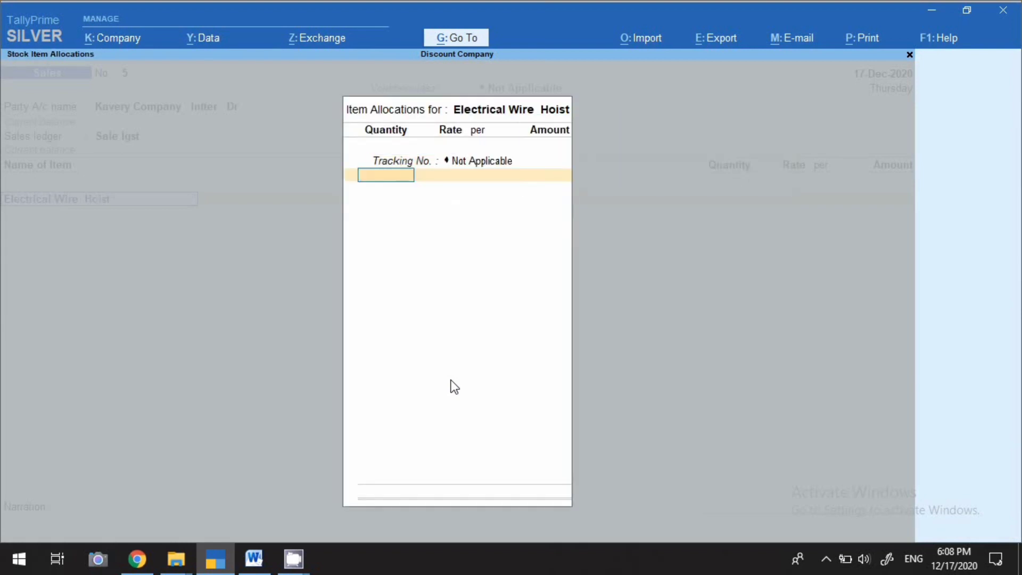
{"action": "type", "text": "4"}
{"action": "key", "text": "Return"}
{"action": "key", "text": "Return"}
{"action": "key", "text": "Return"}
{"action": "key", "text": "Return"}
{"action": "key", "text": "Return"}
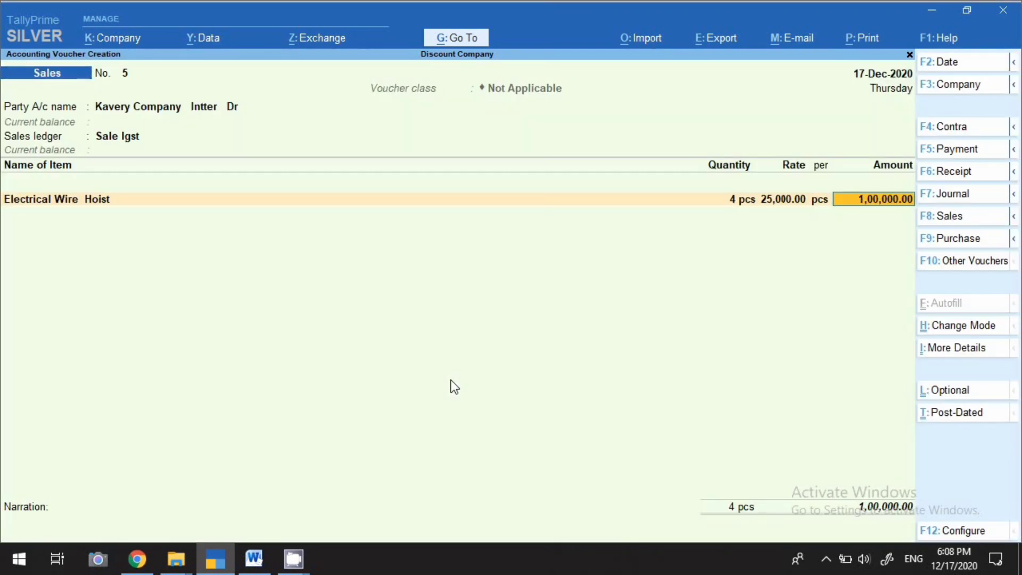
{"action": "key", "text": "Return"}
Step: Add the item Fiber Belt with 10 pcs and an amount of 10000, and end the item list
{"action": "type", "text": "Fib"}
{"action": "key", "text": "Return"}
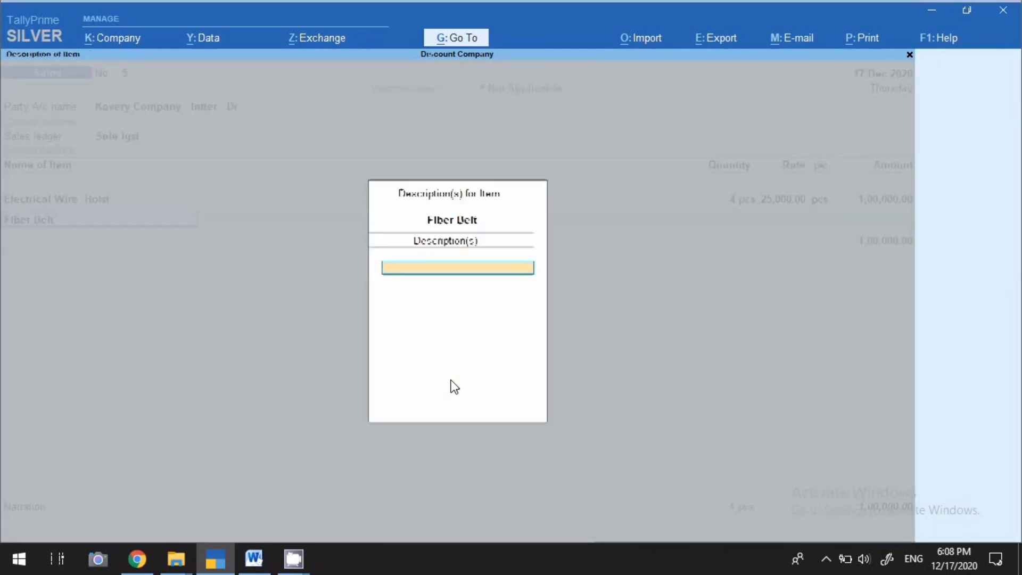
{"action": "key", "text": "Return"}
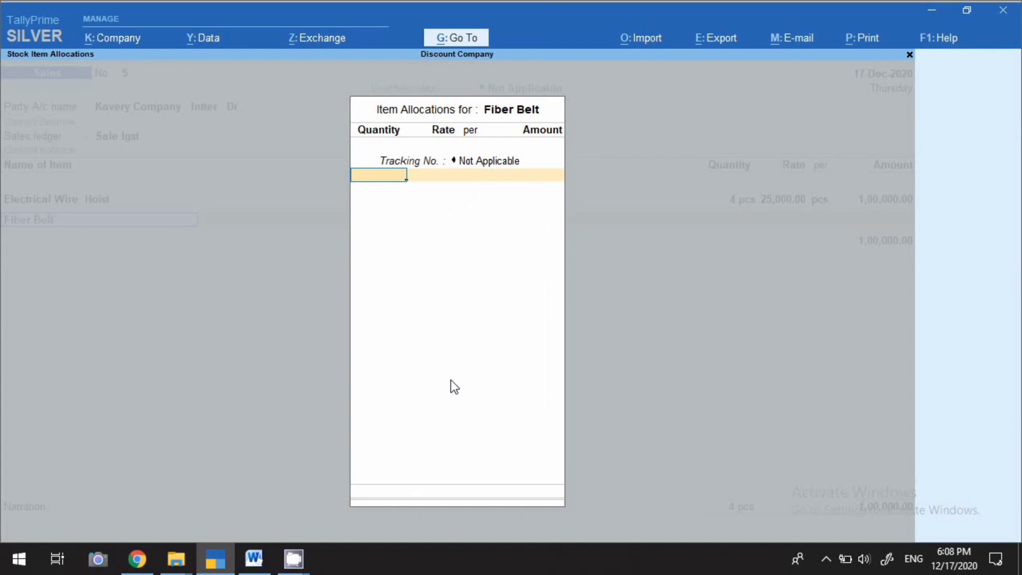
{"action": "type", "text": "10"}
{"action": "key", "text": "Return"}
{"action": "key", "text": "Return"}
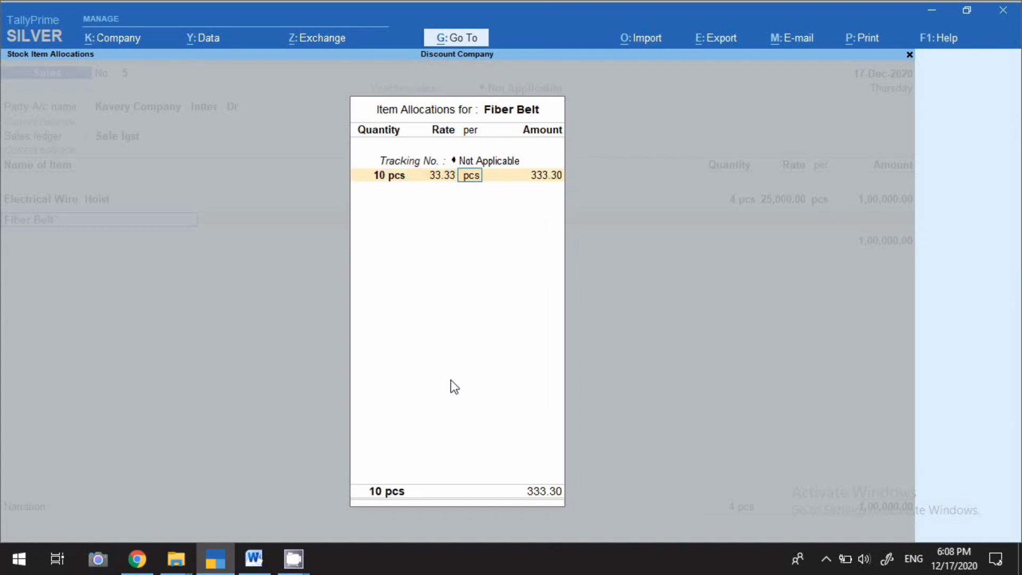
{"action": "key", "text": "Return"}
{"action": "type", "text": "10000"}
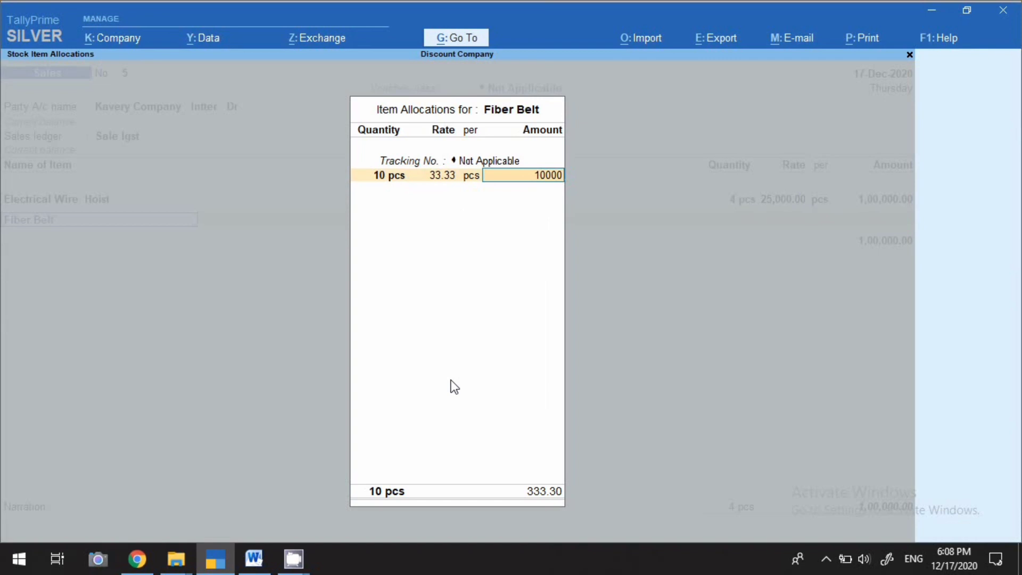
{"action": "key", "text": "Return"}
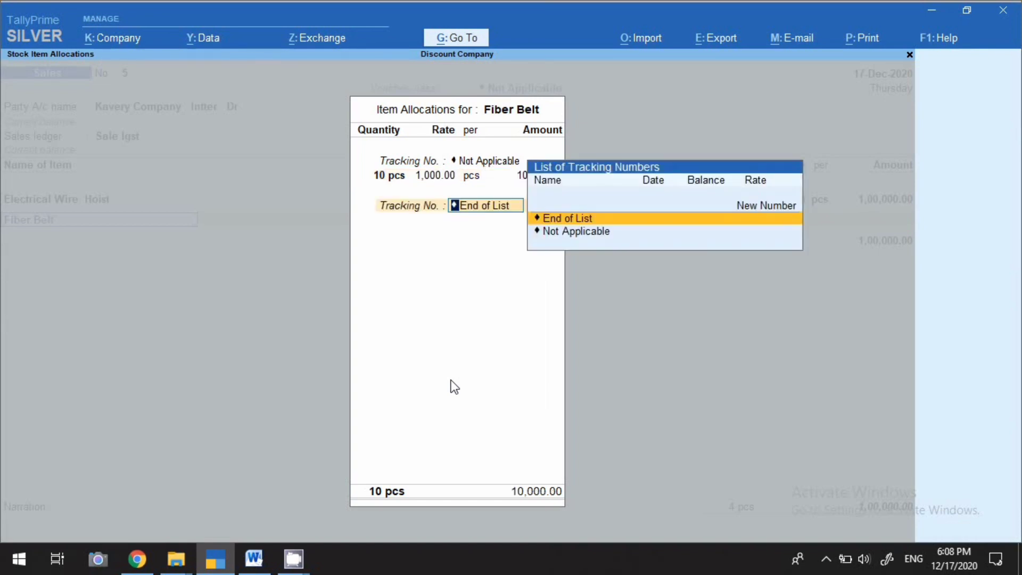
{"action": "key", "text": "Return"}
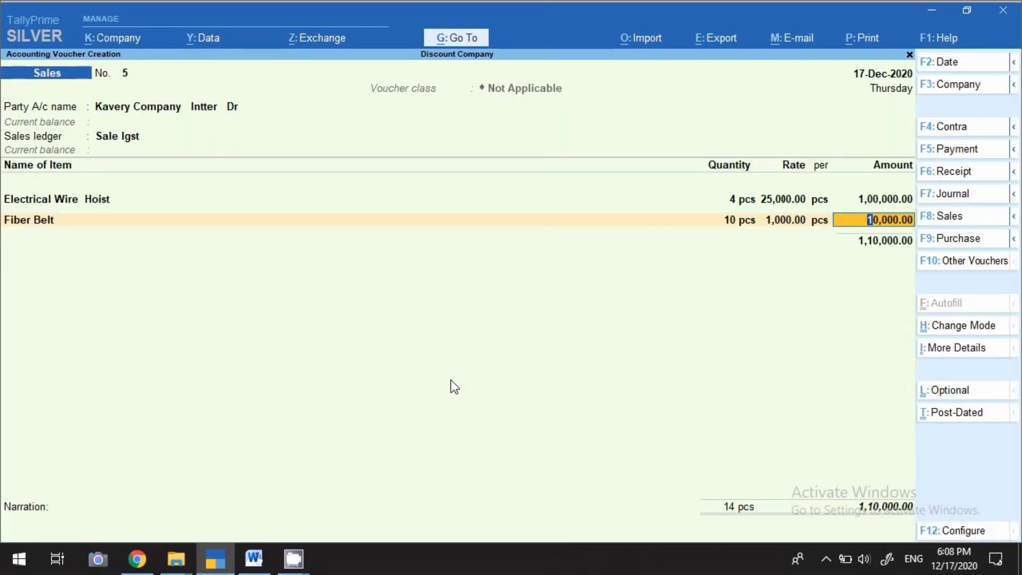
{"action": "key", "text": "Return"}
{"action": "key", "text": "Return"}
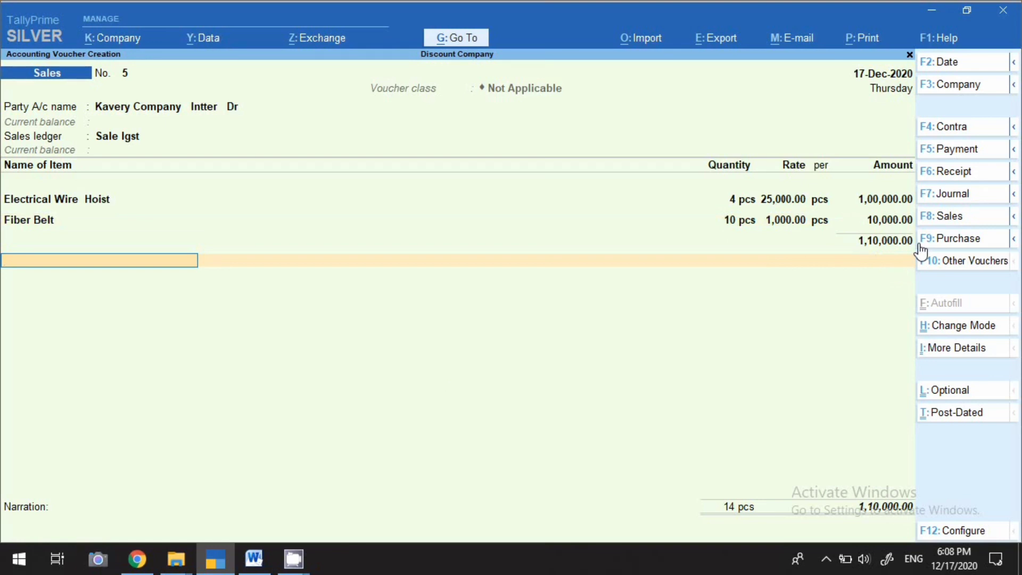
Step: Add the Discount Given @ 3% ledger below the items with an amount of -3300
{"action": "type", "text": "Dis"}
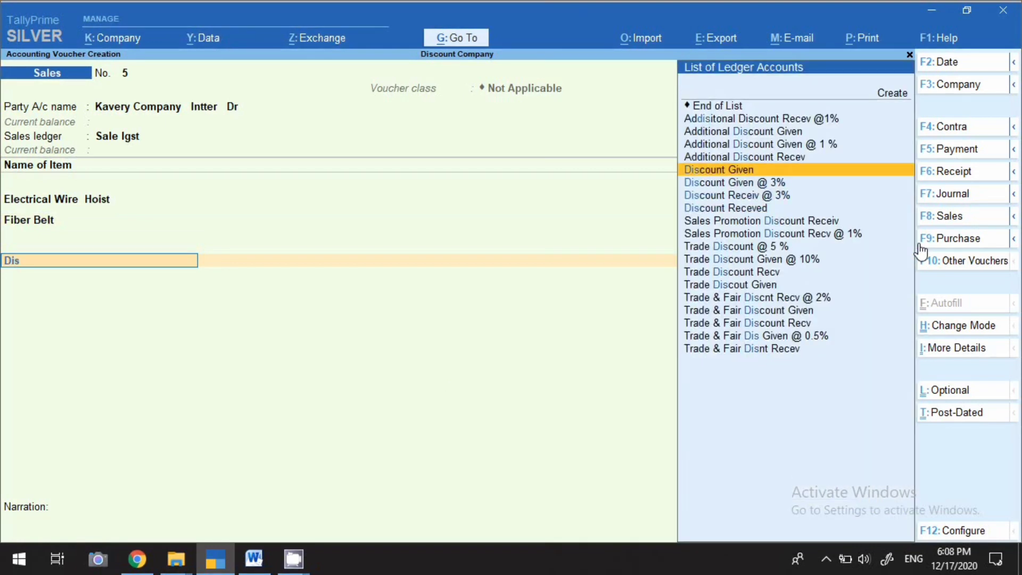
{"action": "key", "text": "Down"}
{"action": "key", "text": "Return"}
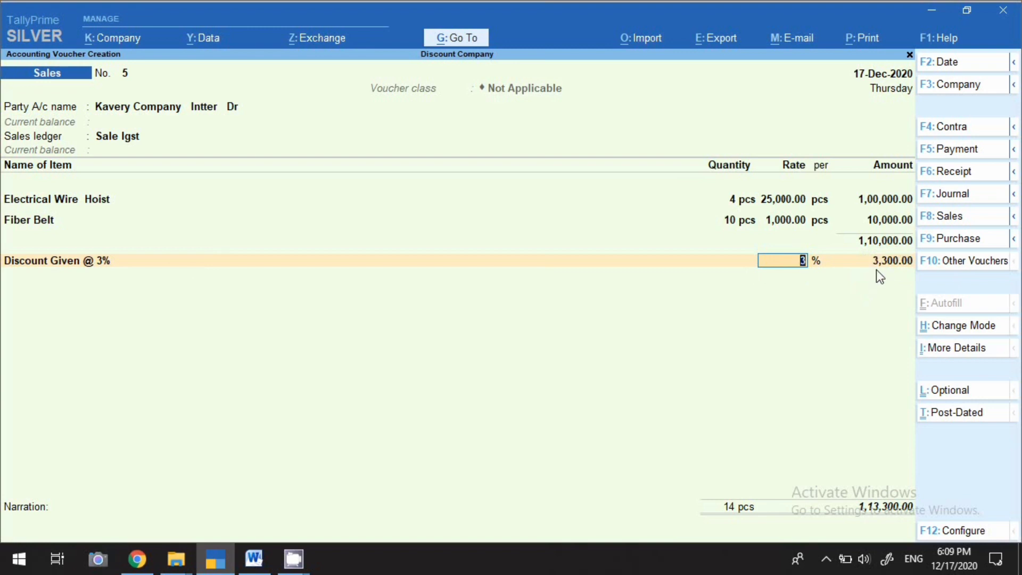
{"action": "key", "text": "Return"}
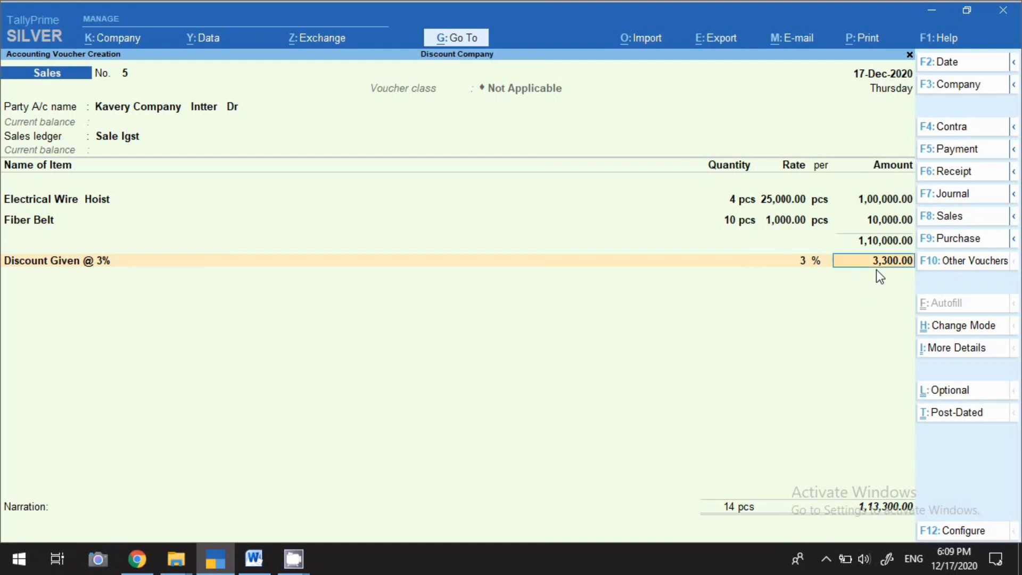
{"action": "type", "text": "-3300"}
{"action": "key", "text": "Return"}
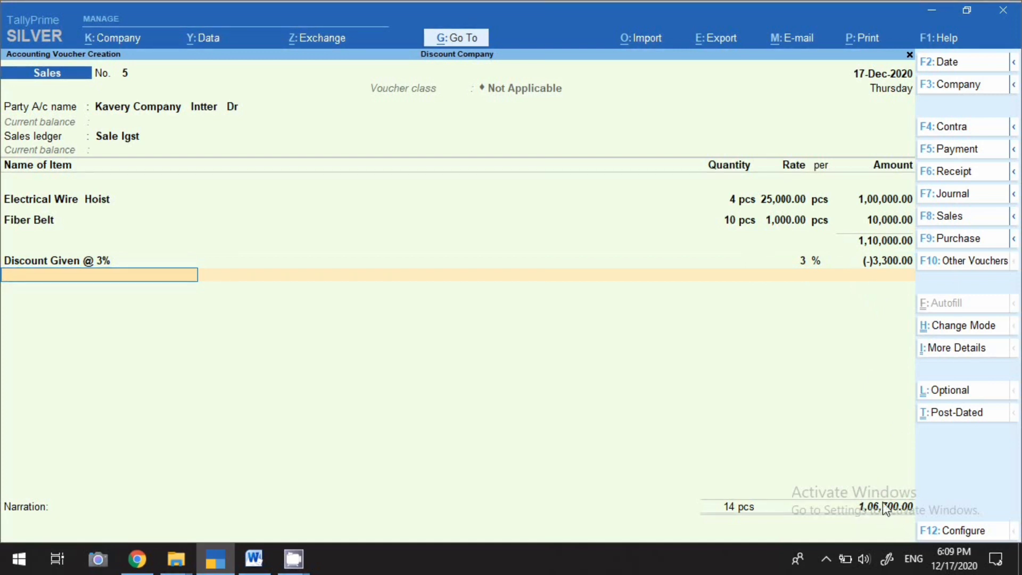
Step: Go back to the Discount Given @ 3% line and re-accept its calculated amount without the minus sign
{"action": "key", "text": "BackSpace"}
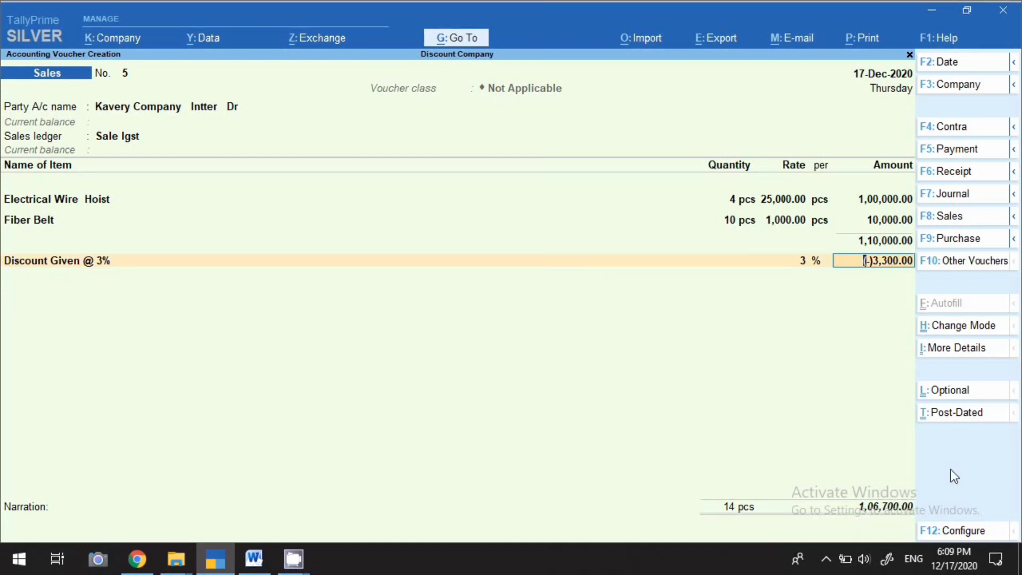
{"action": "key", "text": "BackSpace"}
{"action": "key", "text": "Return"}
{"action": "key", "text": "Return"}
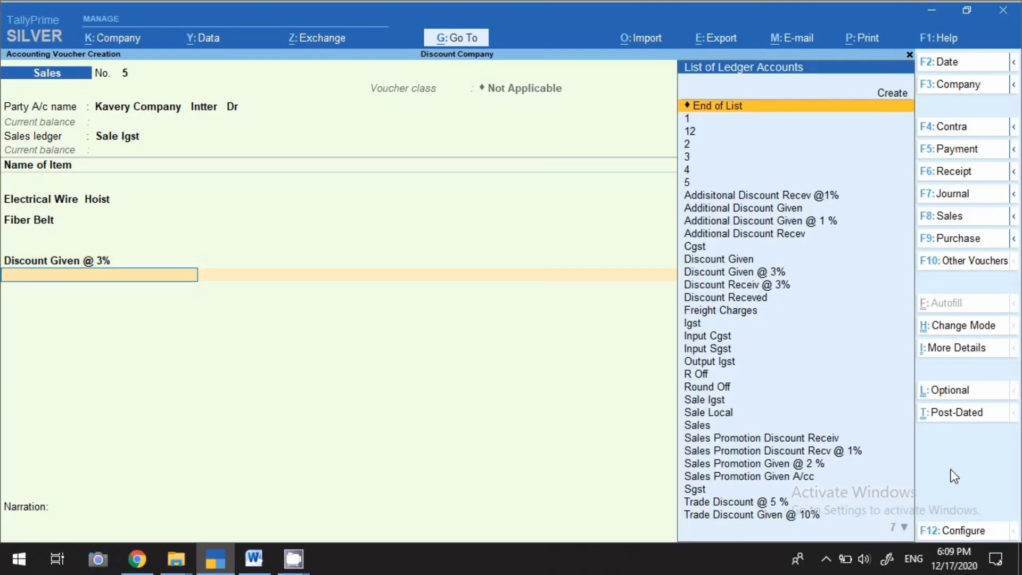
{"action": "key", "text": "BackSpace"}
{"action": "key", "text": "Return"}
{"action": "key", "text": "Return"}
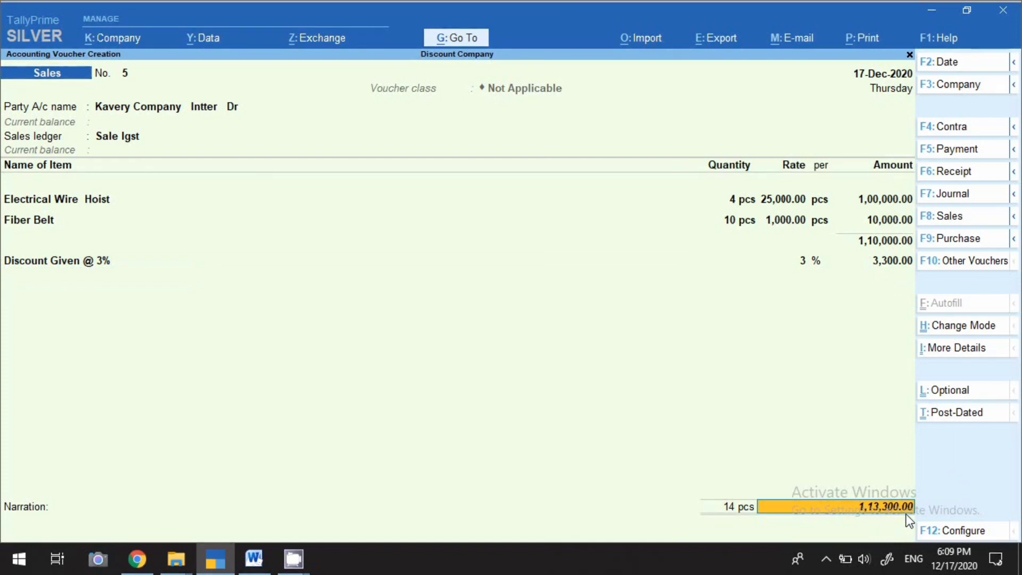
Step: Return to the discount line and change its amount to the negative value -3300
{"action": "key", "text": "BackSpace"}
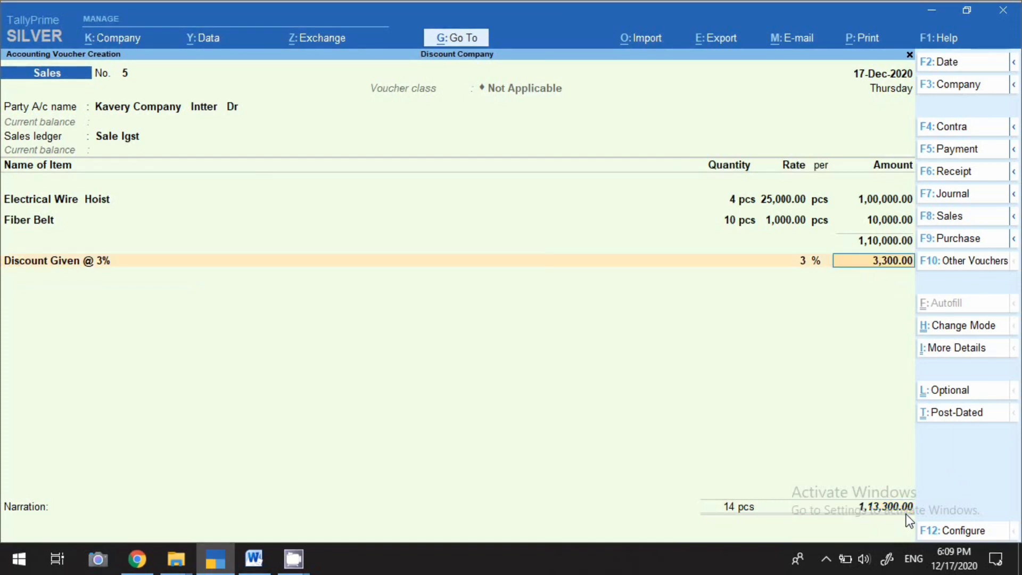
{"action": "key", "text": "BackSpace"}
{"action": "type", "text": "-)3,3"}
{"action": "type", "text": "00"}
{"action": "key", "text": "Return"}
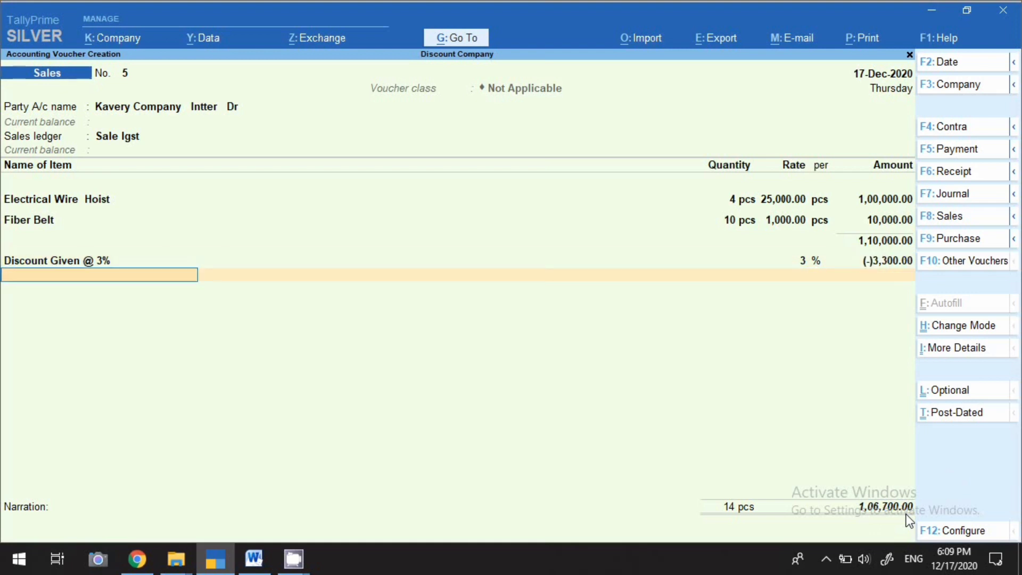
Step: Add the Igst tax ledger below the discount line
{"action": "type", "text": "G"}
{"action": "key", "text": "BackSpace"}
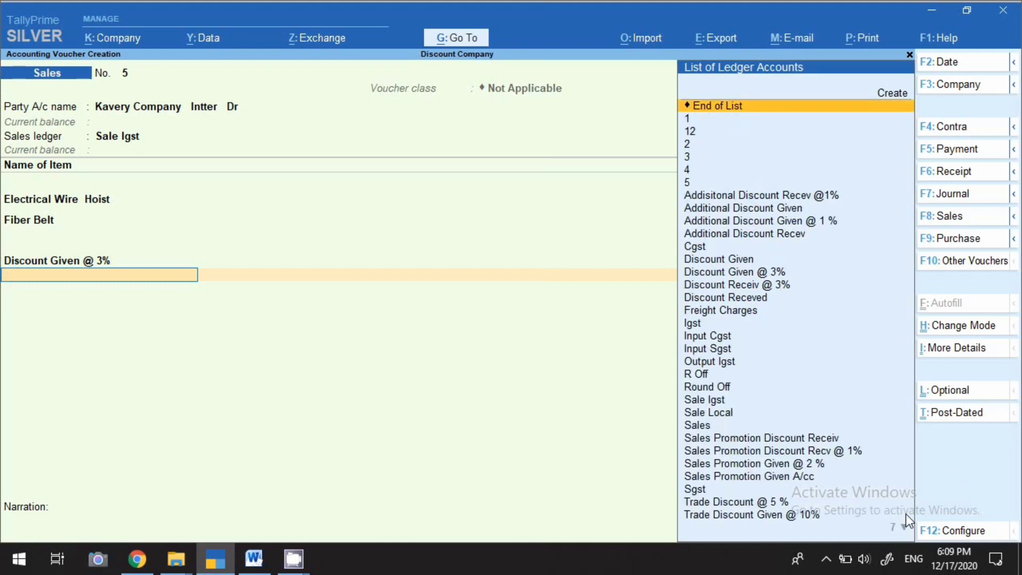
{"action": "type", "text": "Igs"}
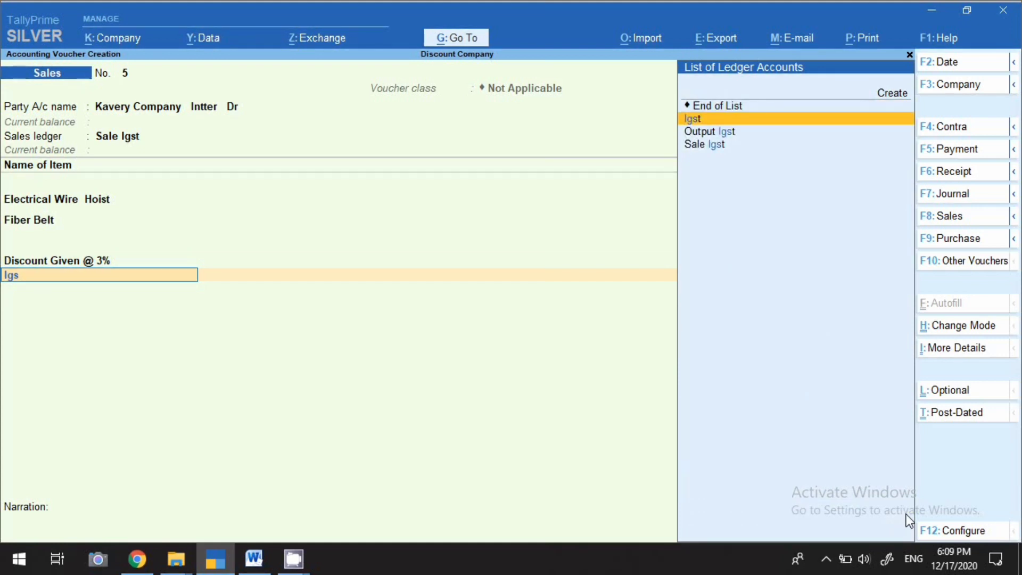
{"action": "key", "text": "Return"}
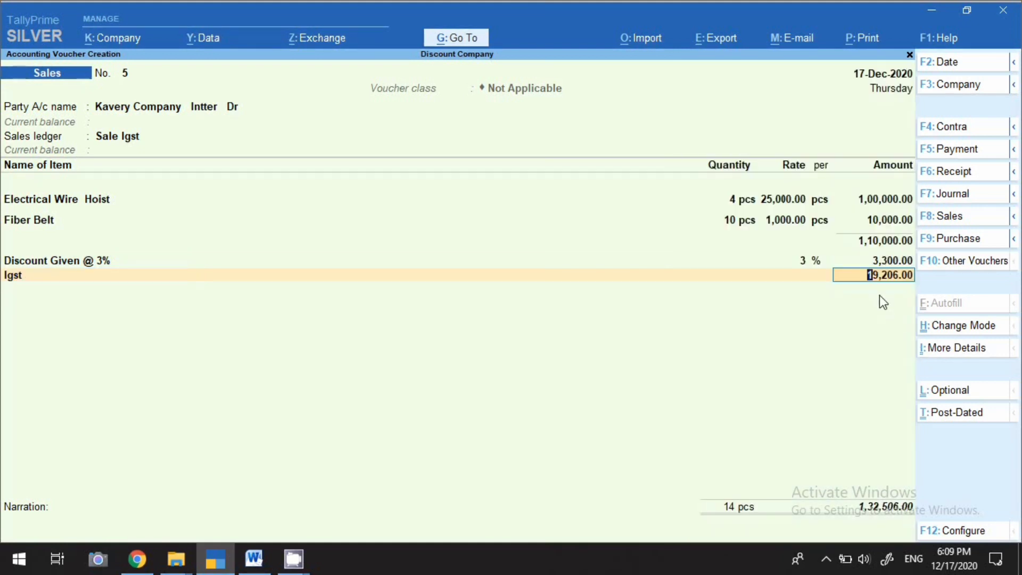
Step: Re-enter -3300 as the discount amount above the Igst line and accept it
{"action": "left_click", "coordinate": [873, 261]}
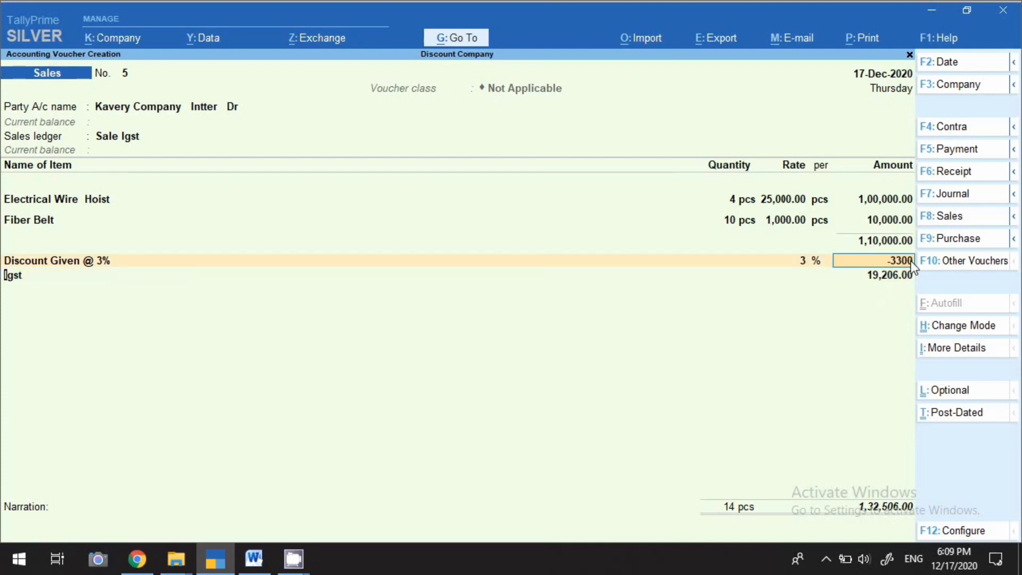
{"action": "key", "text": "Return"}
{"action": "key", "text": "Return"}
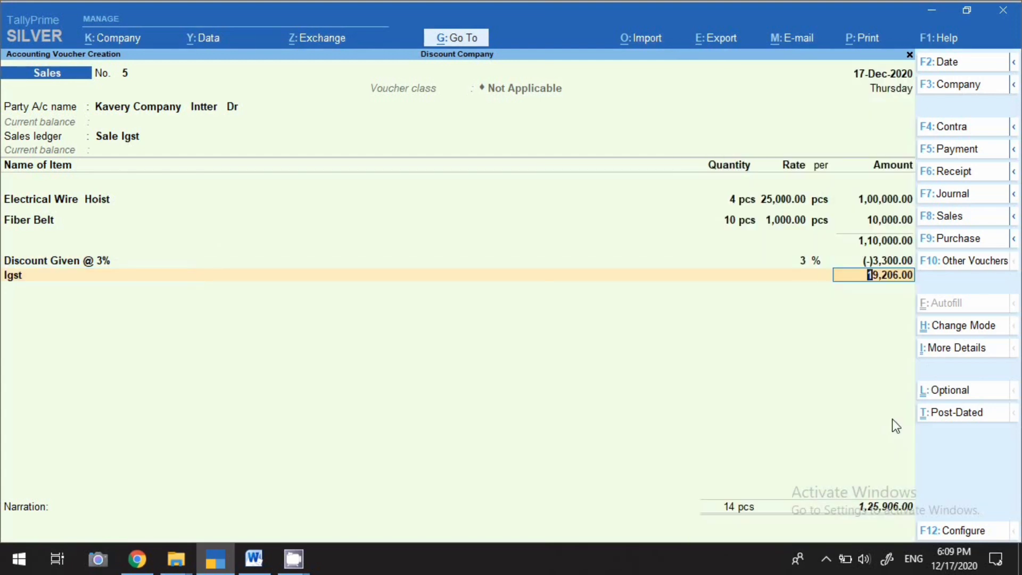
Step: Open this voucher's GST tax analysis in detailed form to examine each item's discount share and integrated tax
{"action": "left_click", "coordinate": [963, 350]}
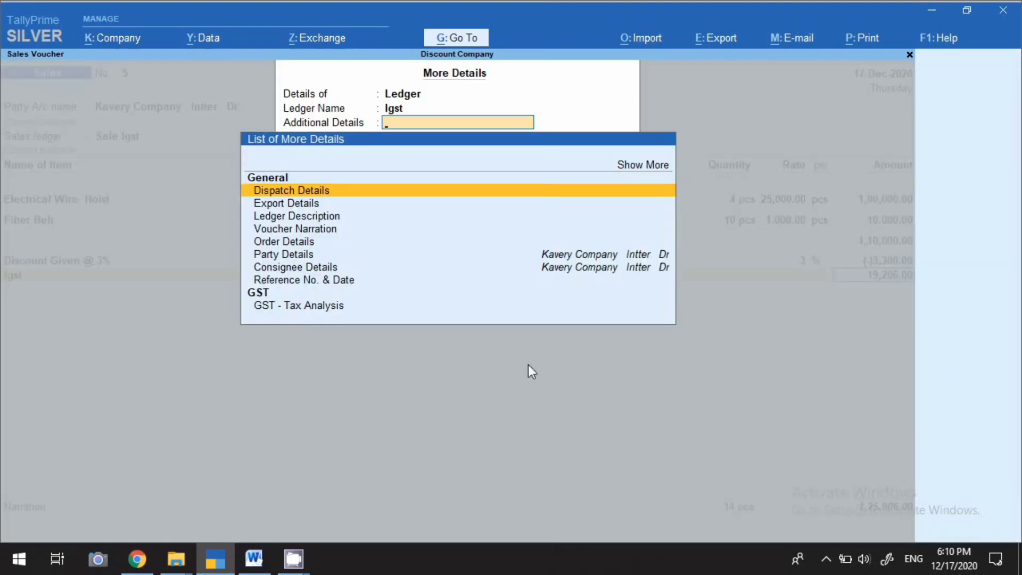
{"action": "left_click", "coordinate": [309, 310]}
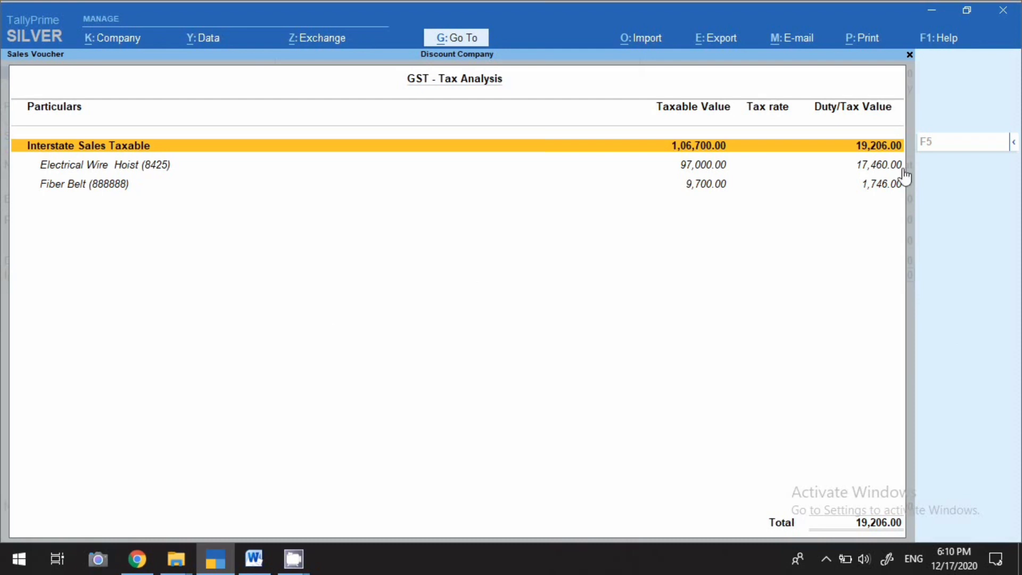
{"action": "left_click", "coordinate": [1013, 143]}
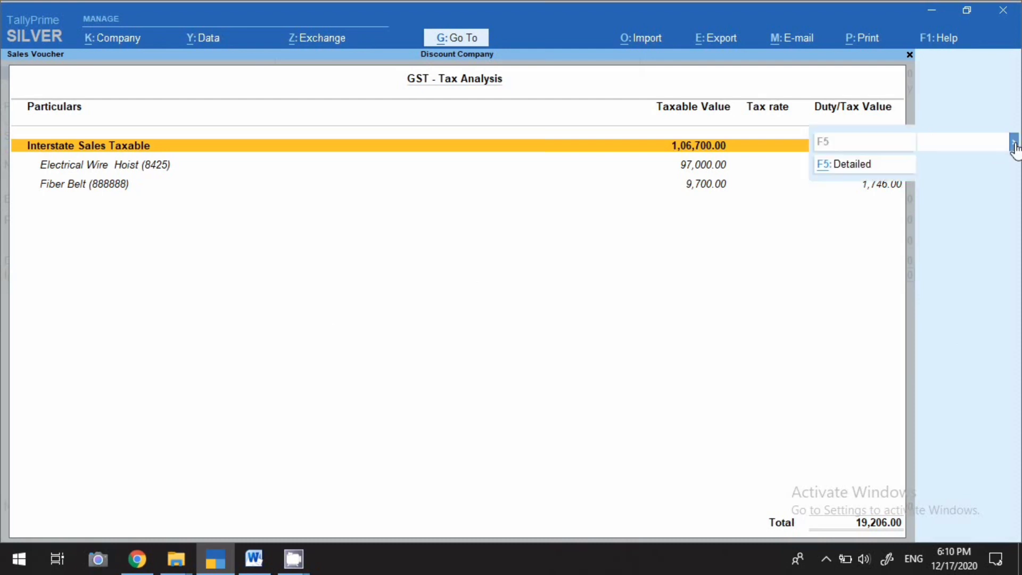
{"action": "left_click", "coordinate": [843, 176]}
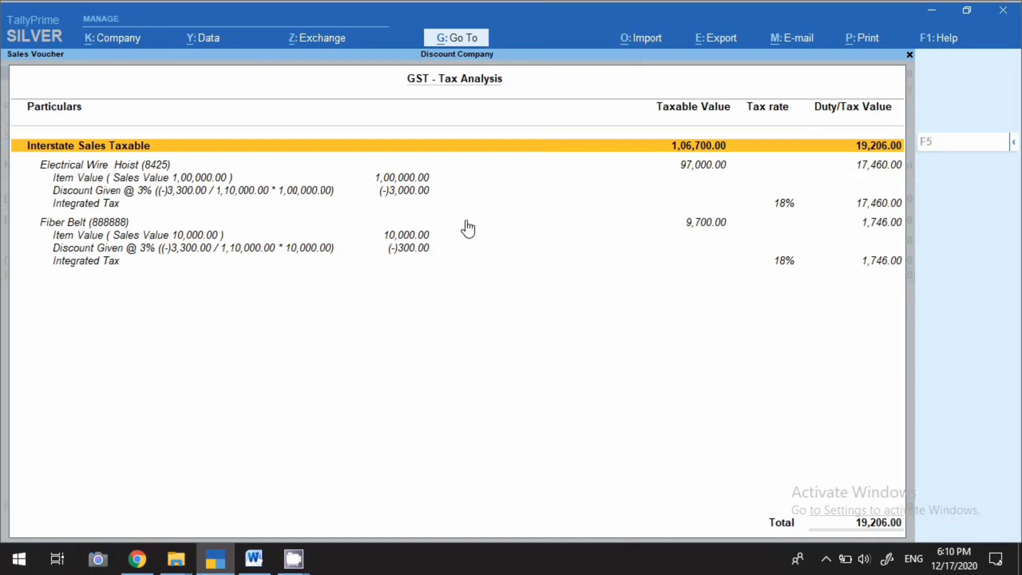
Step: Examine the taxable value, discount share and integrated tax for Electrical Wire Hoist and Fiber Belt in the GST tax analysis
{"action": "key", "text": "Down"}
{"action": "key", "text": "Down"}
{"action": "key", "text": "Up"}
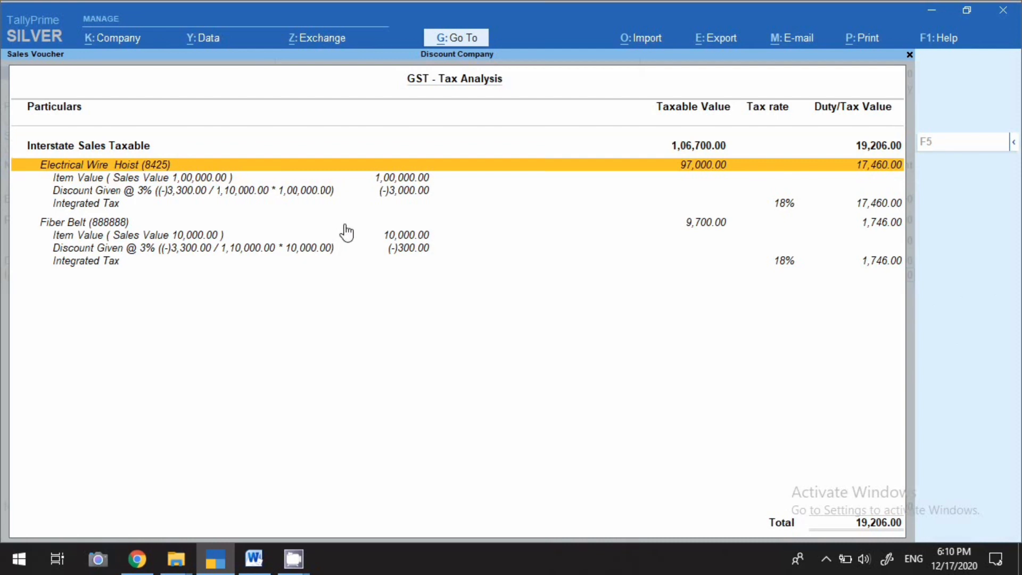
{"action": "left_click", "coordinate": [80, 150]}
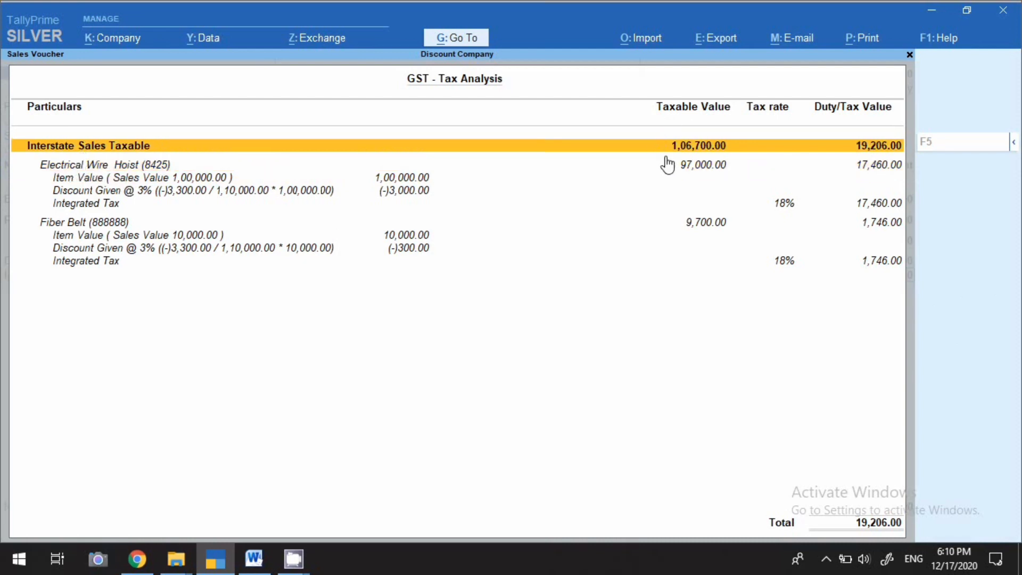
{"action": "left_click", "coordinate": [123, 167]}
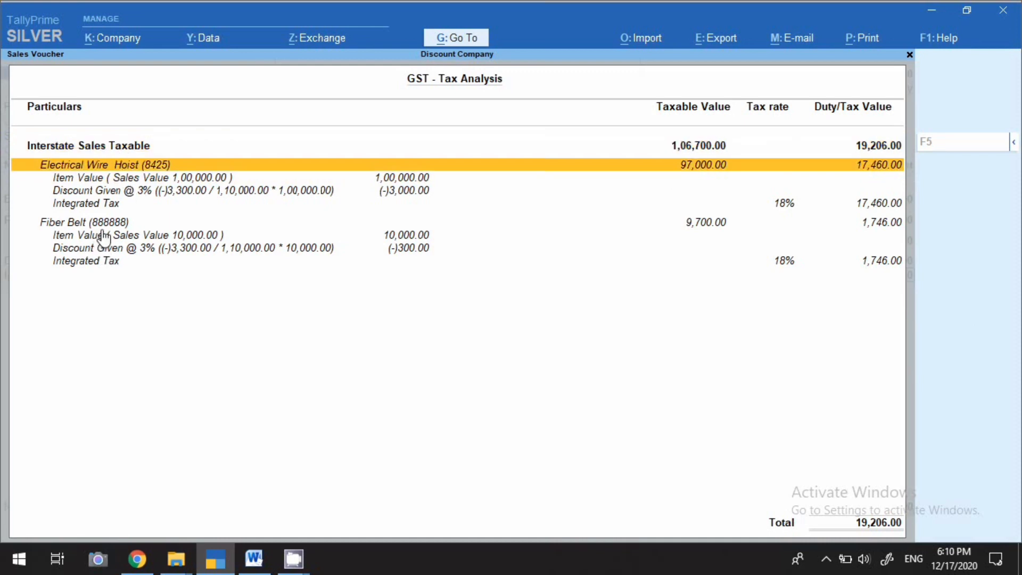
{"action": "left_click", "coordinate": [105, 235]}
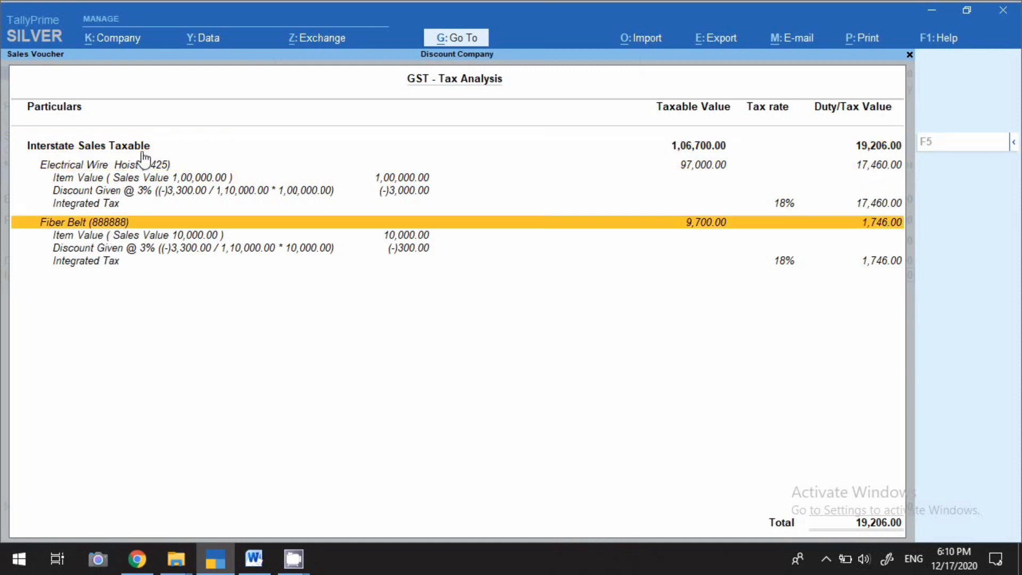
{"action": "left_click", "coordinate": [142, 169]}
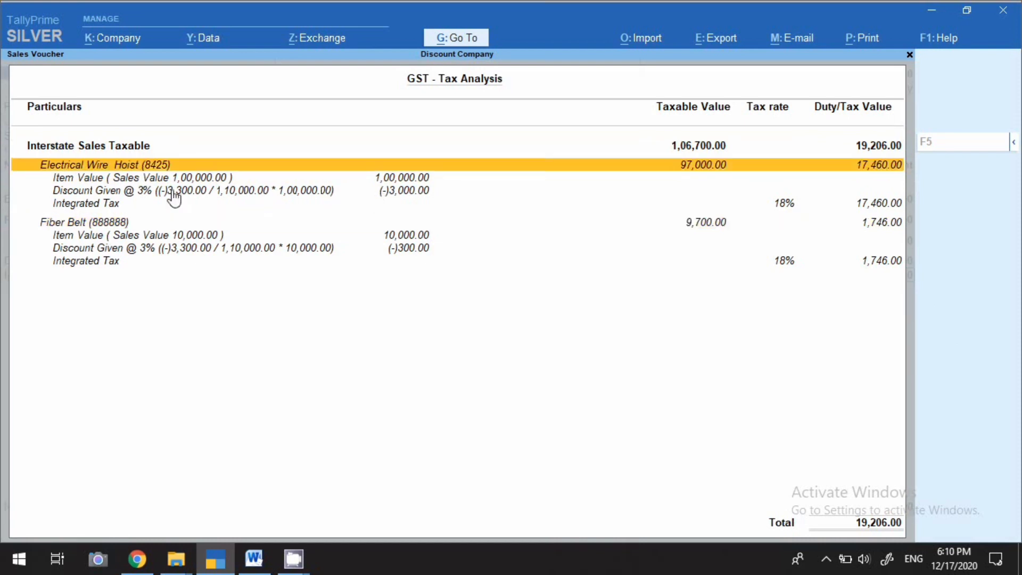
{"action": "left_click", "coordinate": [117, 177]}
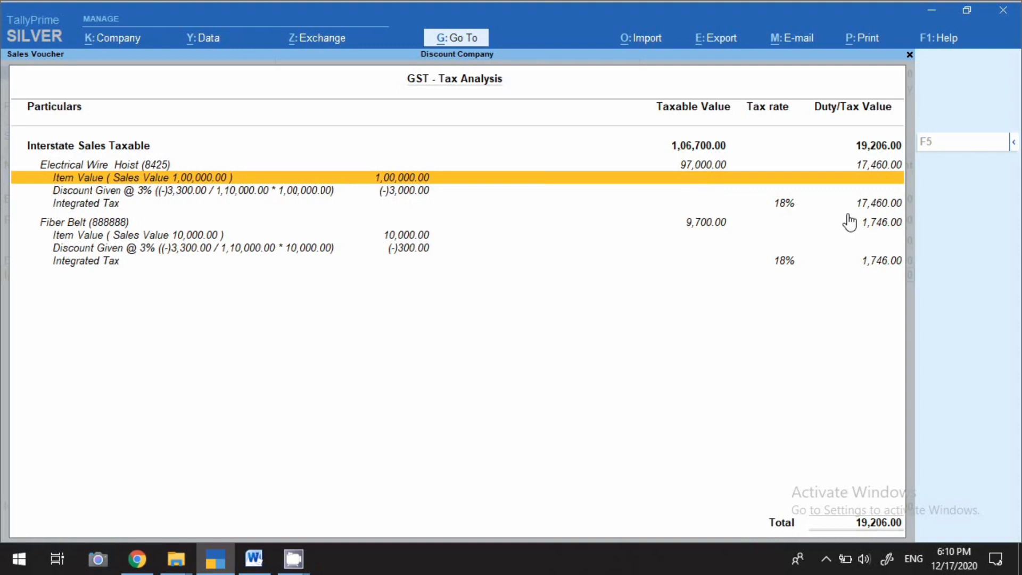
{"action": "left_click", "coordinate": [97, 227]}
{"action": "left_click", "coordinate": [96, 236]}
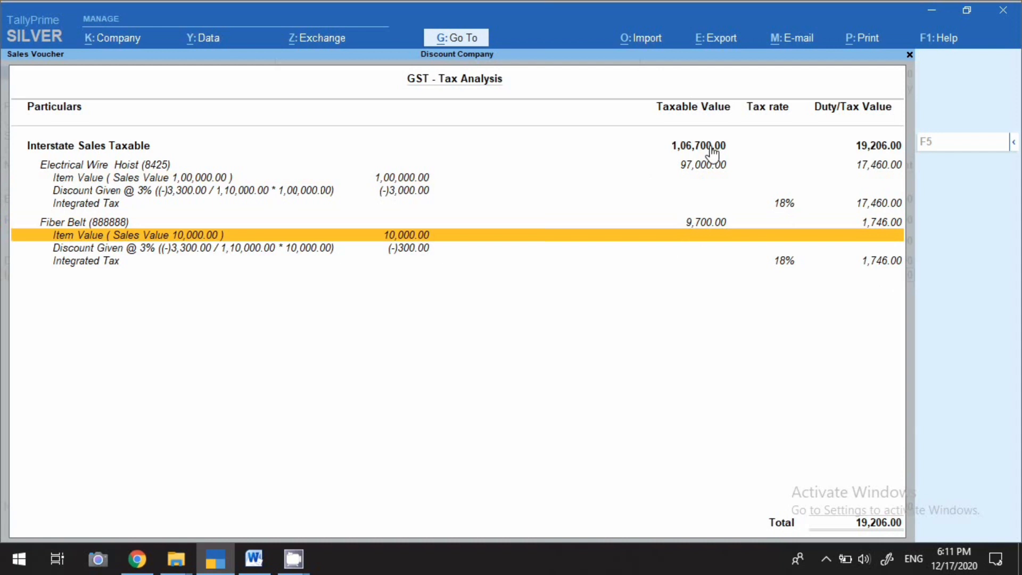
Step: Check the integrated tax by calculating 106700*18/100 in the calculator, and return to the sales voucher
{"action": "key", "text": "ctrl+n"}
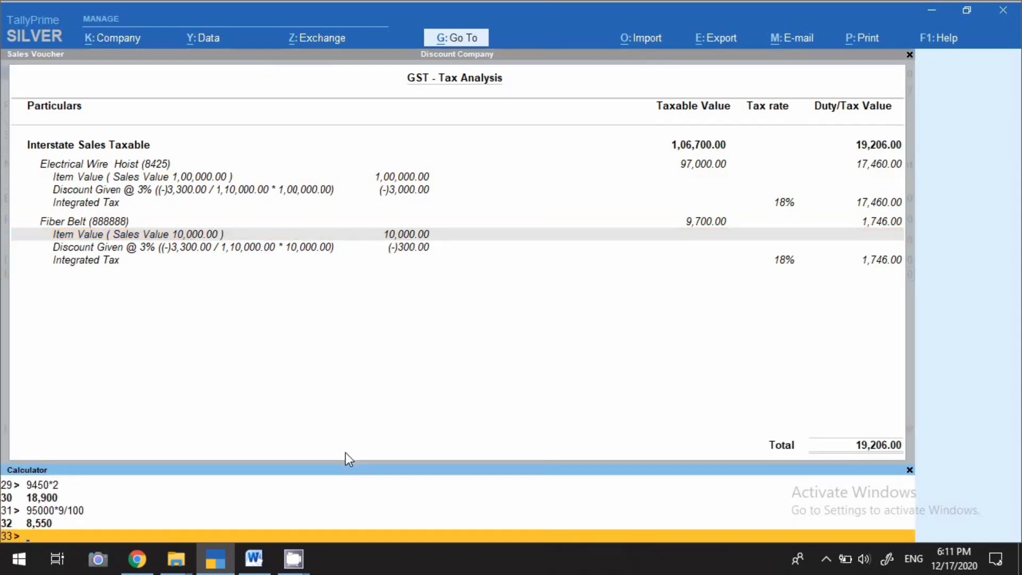
{"action": "type", "text": "1067"}
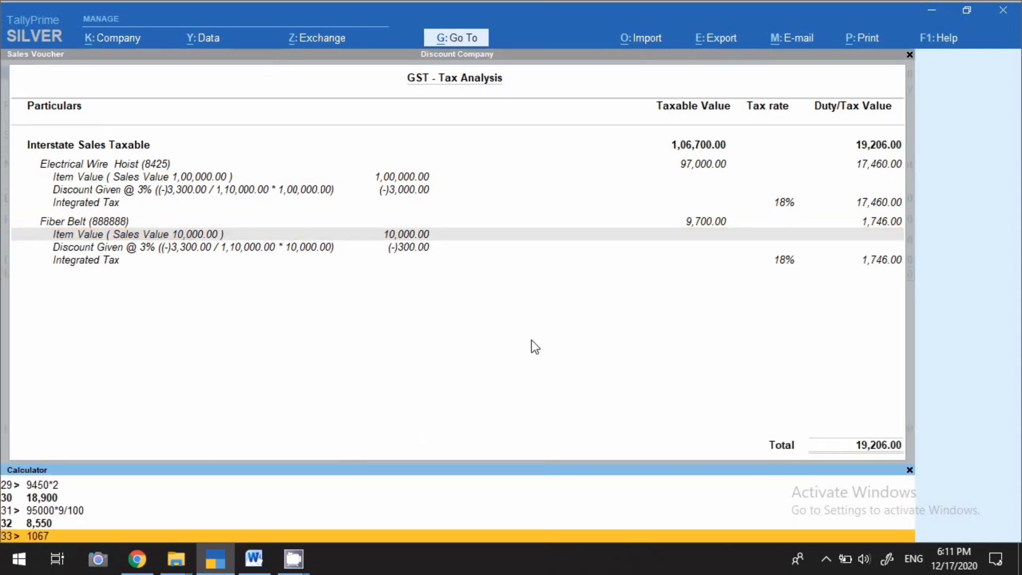
{"action": "type", "text": "00*18/100"}
{"action": "key", "text": "Return"}
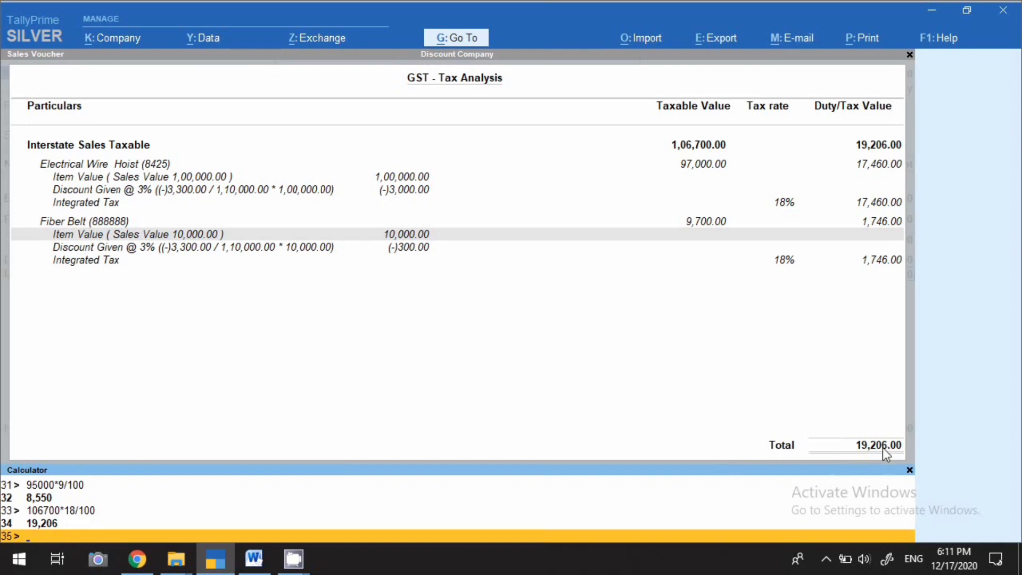
{"action": "left_click", "coordinate": [909, 471]}
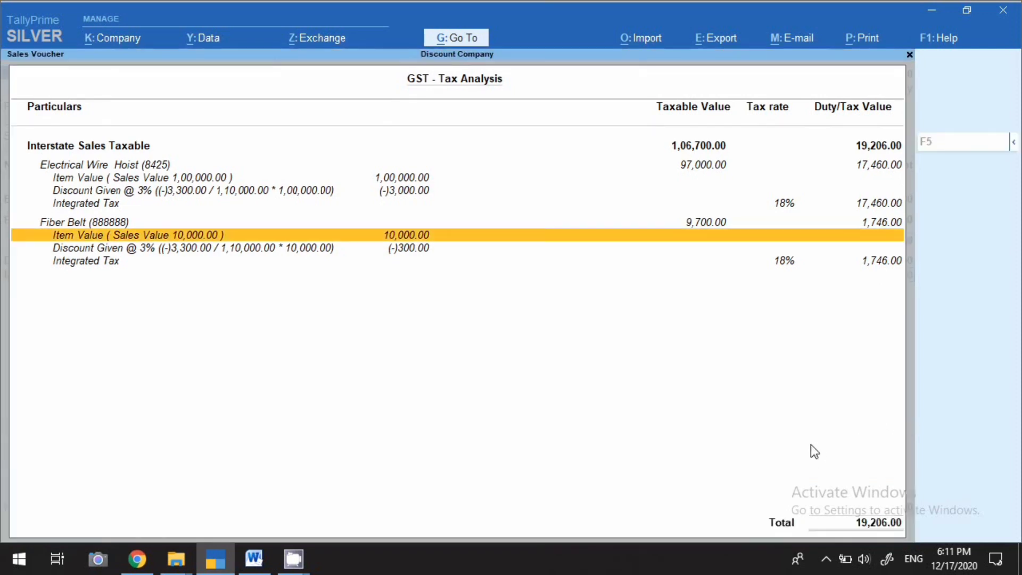
{"action": "key", "text": "Escape"}
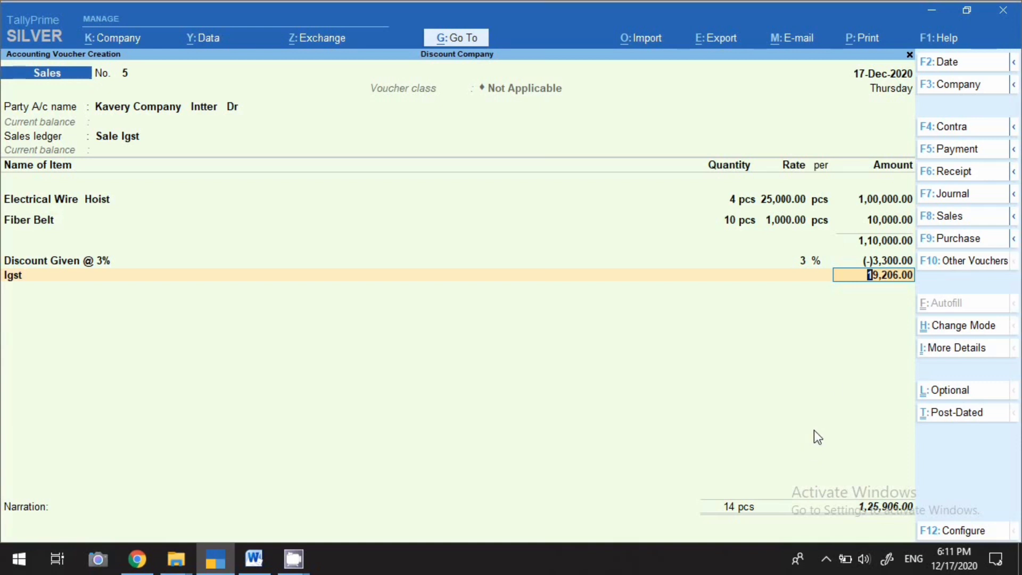
Step: Preview the voucher's printed tax invoice through to the integrated tax summary, and go back to the voucher
{"action": "left_click", "coordinate": [868, 40]}
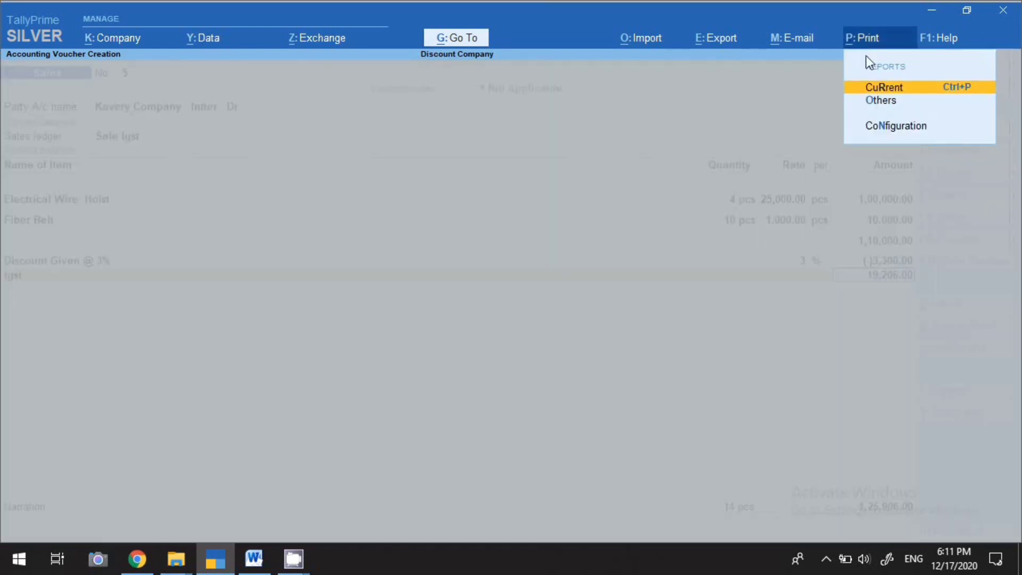
{"action": "left_click", "coordinate": [873, 90]}
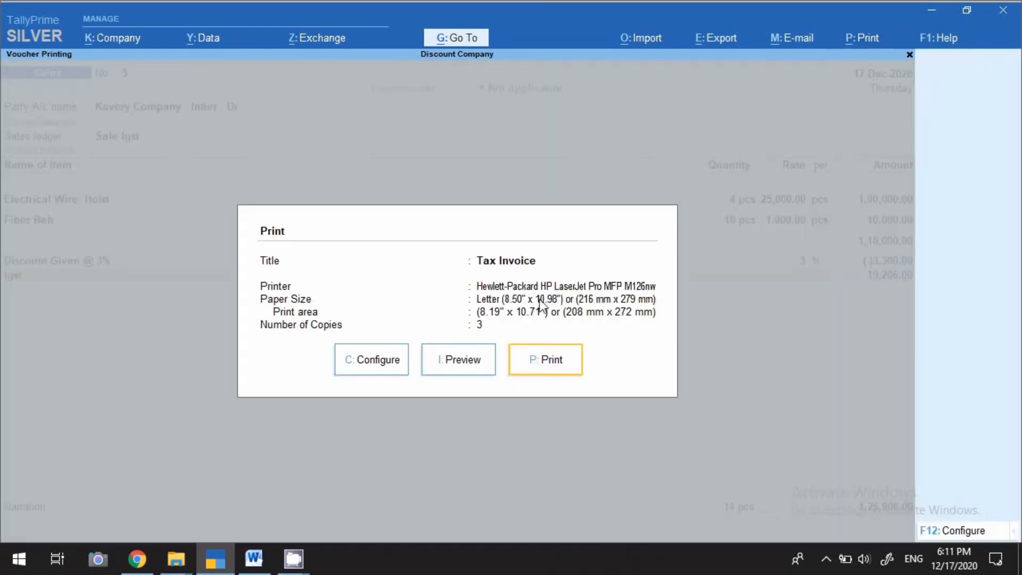
{"action": "left_click", "coordinate": [461, 362]}
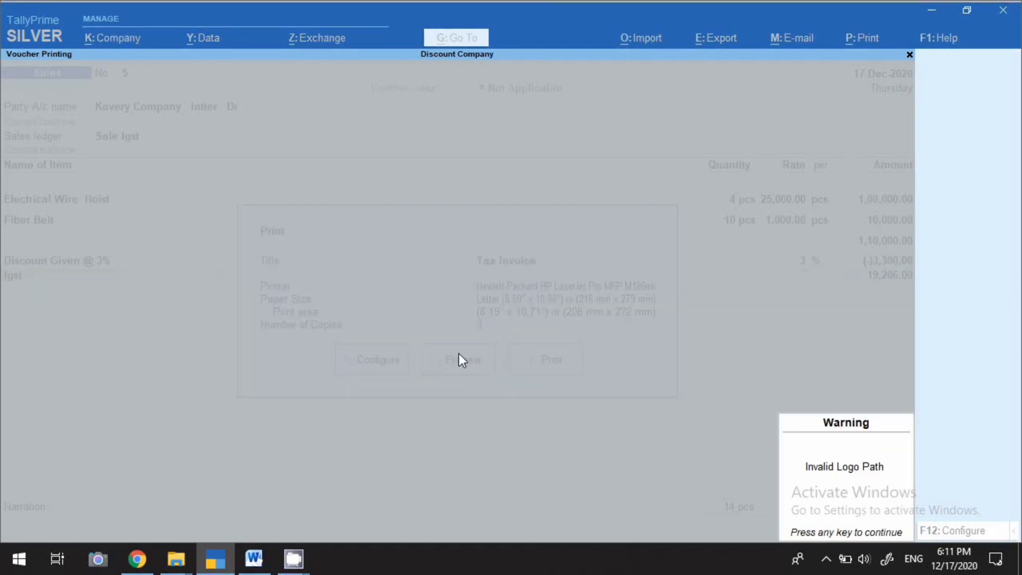
{"action": "key", "text": "Return"}
{"action": "key", "text": "Return"}
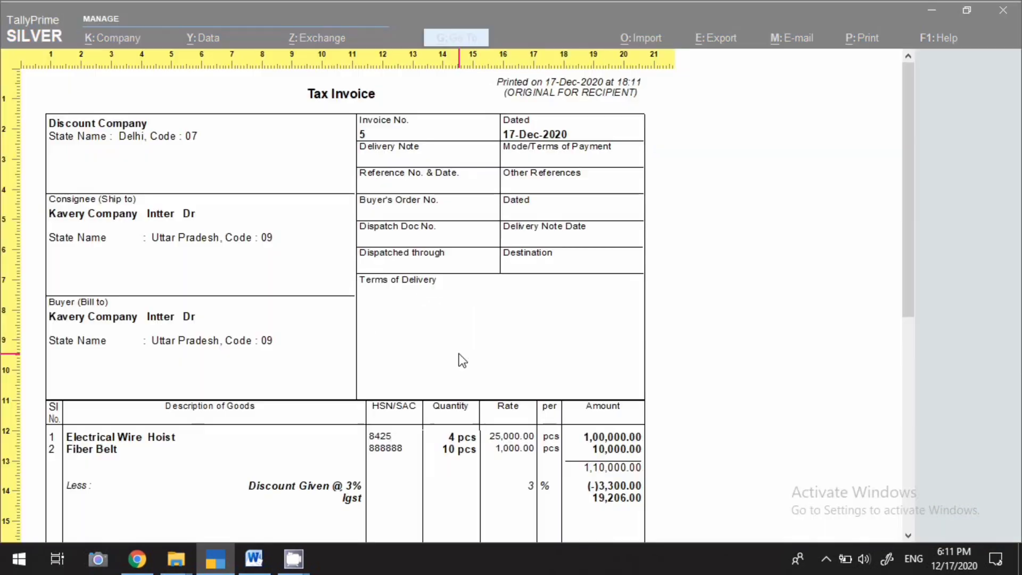
{"action": "scroll", "coordinate": [462, 361], "scroll_direction": "down", "scroll_amount": 5}
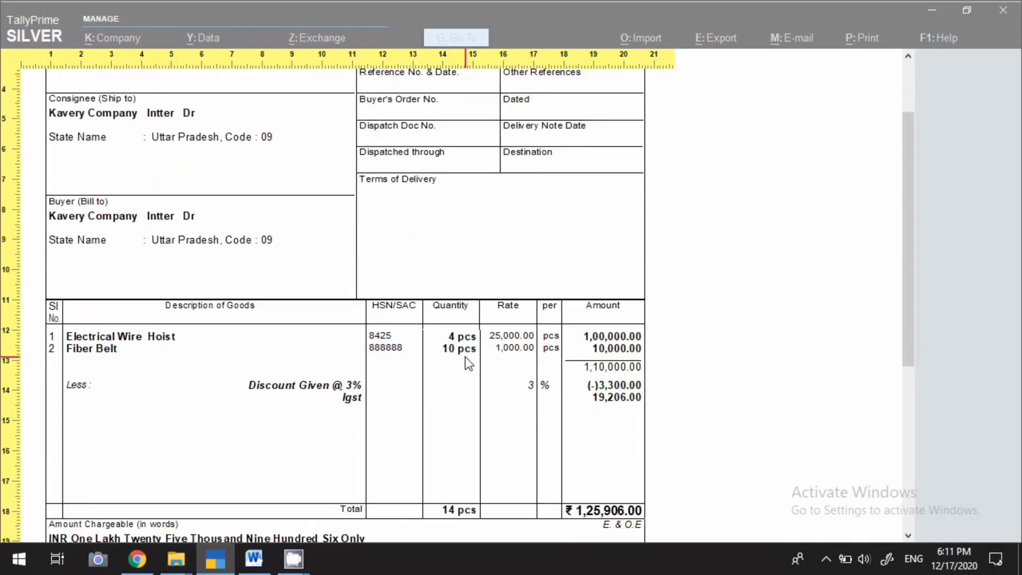
{"action": "scroll", "coordinate": [469, 364], "scroll_direction": "down", "scroll_amount": 1}
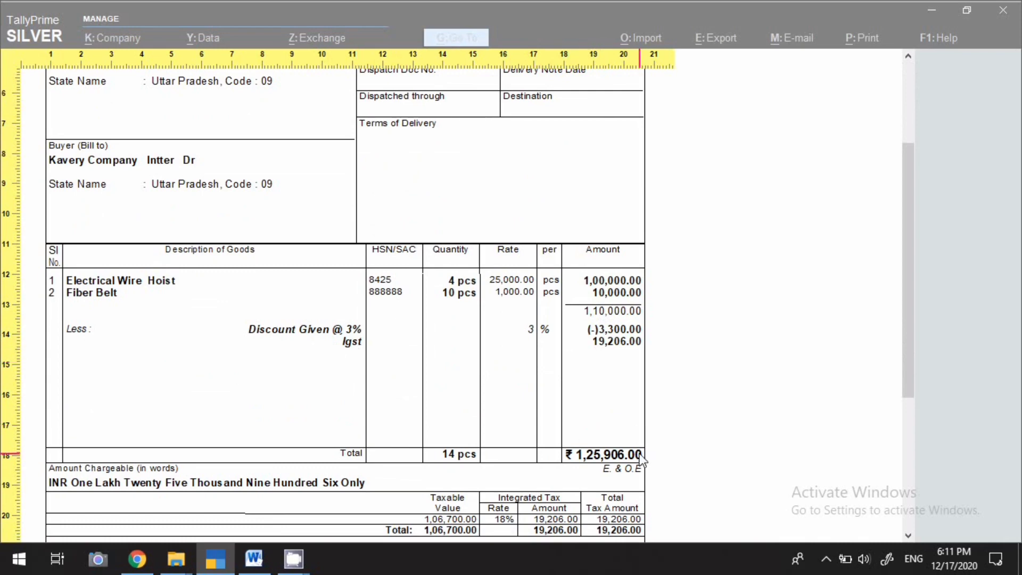
{"action": "key", "text": "Escape"}
{"action": "key", "text": "Escape"}
{"action": "key", "text": "Escape"}
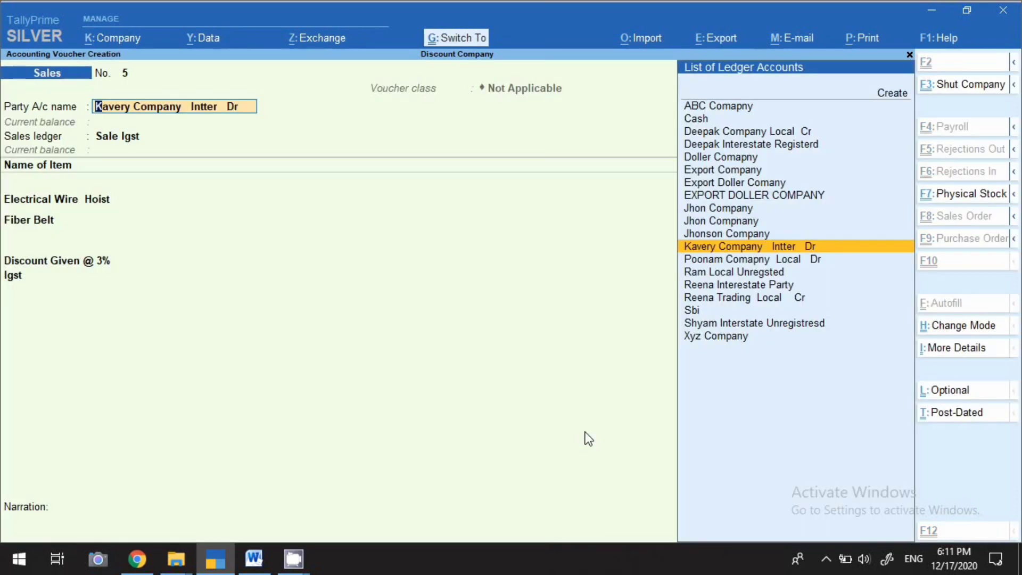
Step: Save the interstate sales voucher and start a Purchase voucher with the voucher class Not Applicable
{"action": "key", "text": "ctrl+a"}
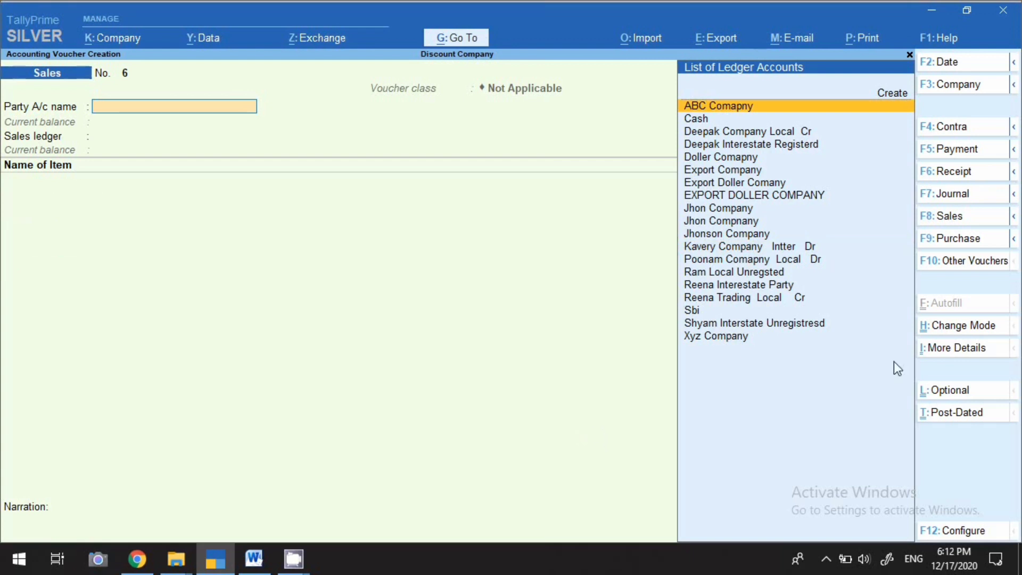
{"action": "left_click", "coordinate": [958, 239]}
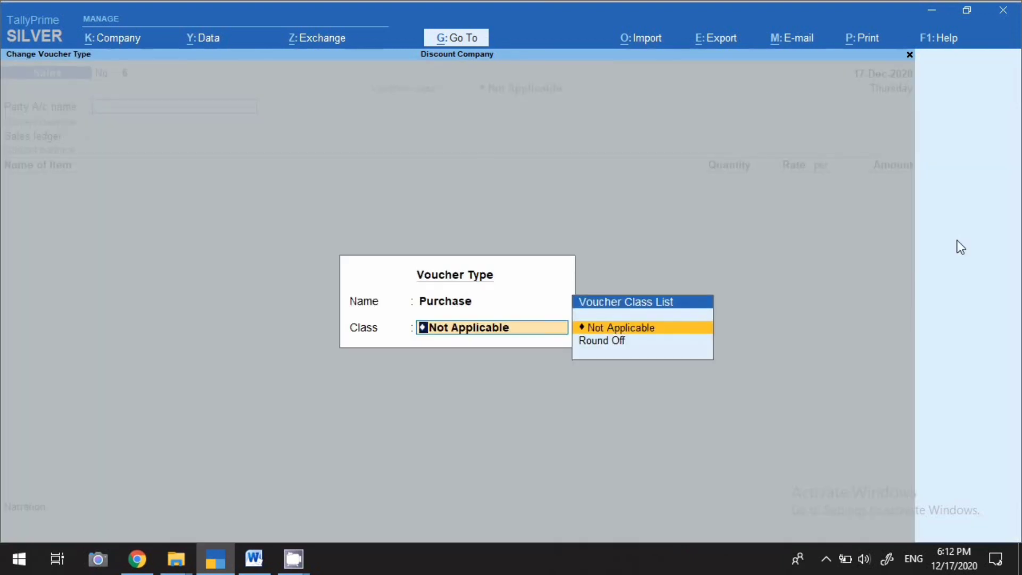
{"action": "key", "text": "Return"}
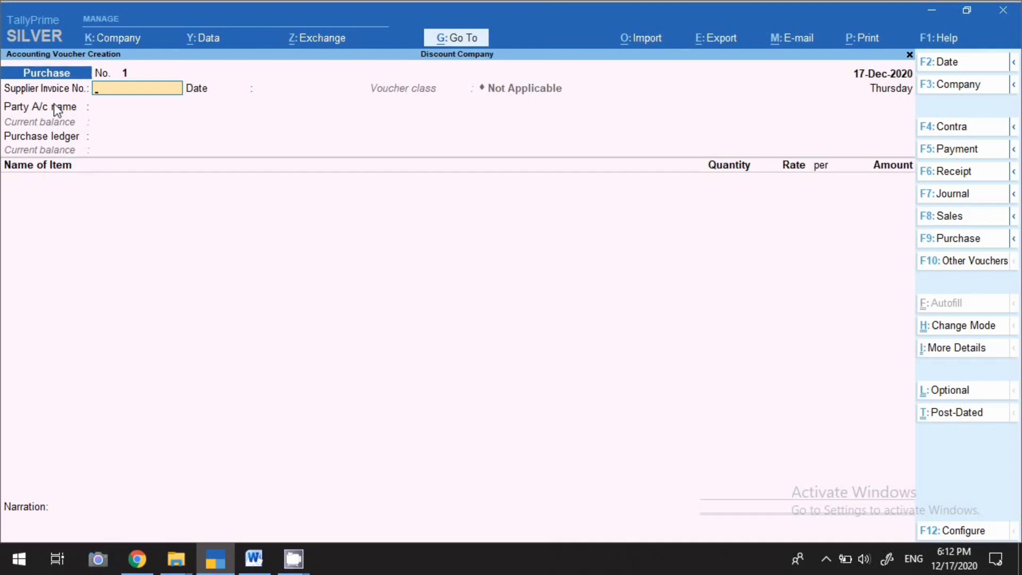
Step: Date the purchase voucher 1-Dec-2020 and enter supplier invoice number 12654, keeping 1-Dec-2020 as the invoice date
{"action": "key", "text": "F2"}
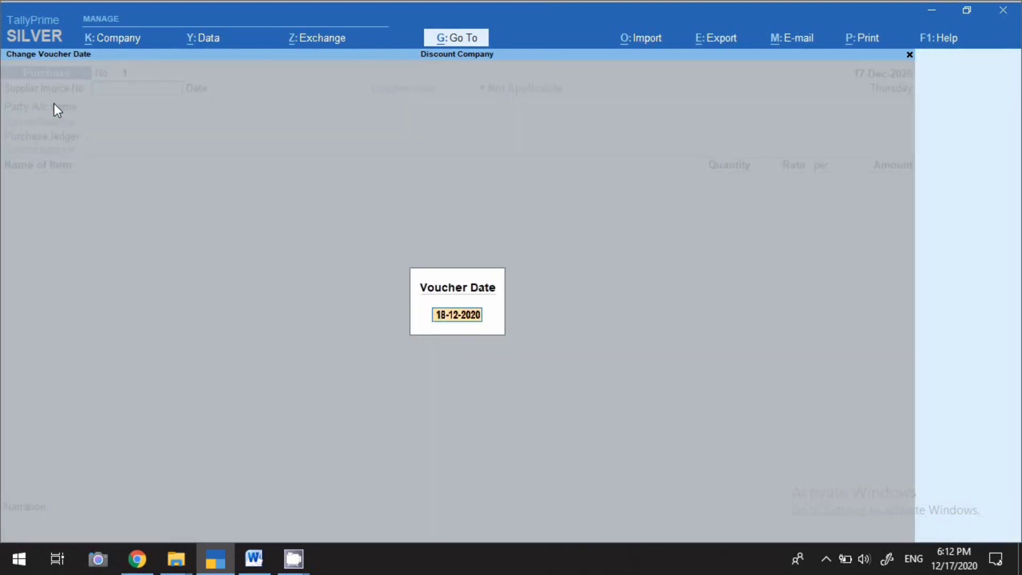
{"action": "type", "text": "1.12"}
{"action": "key", "text": "Return"}
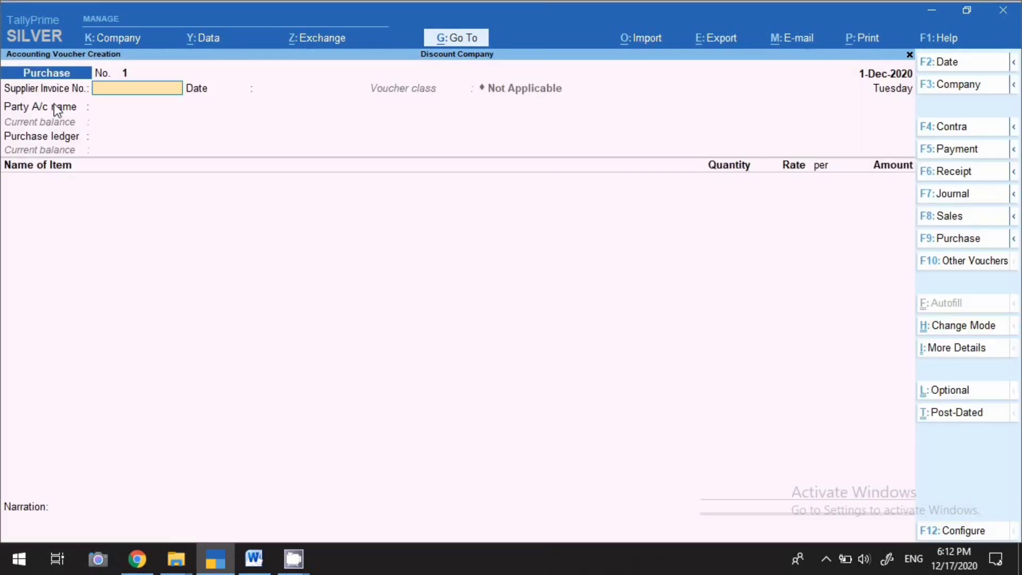
{"action": "type", "text": "12654"}
{"action": "key", "text": "Return"}
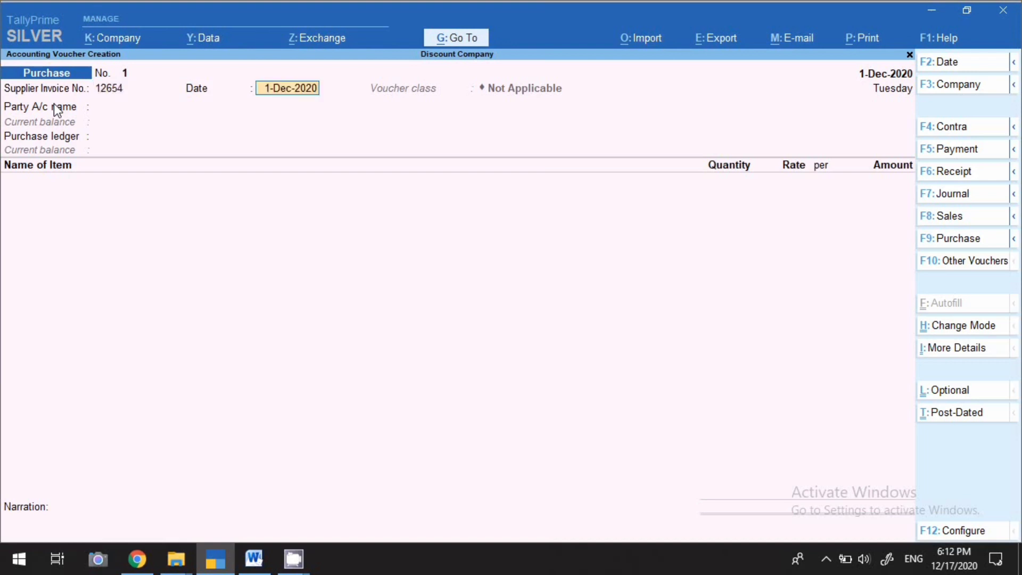
{"action": "key", "text": "Return"}
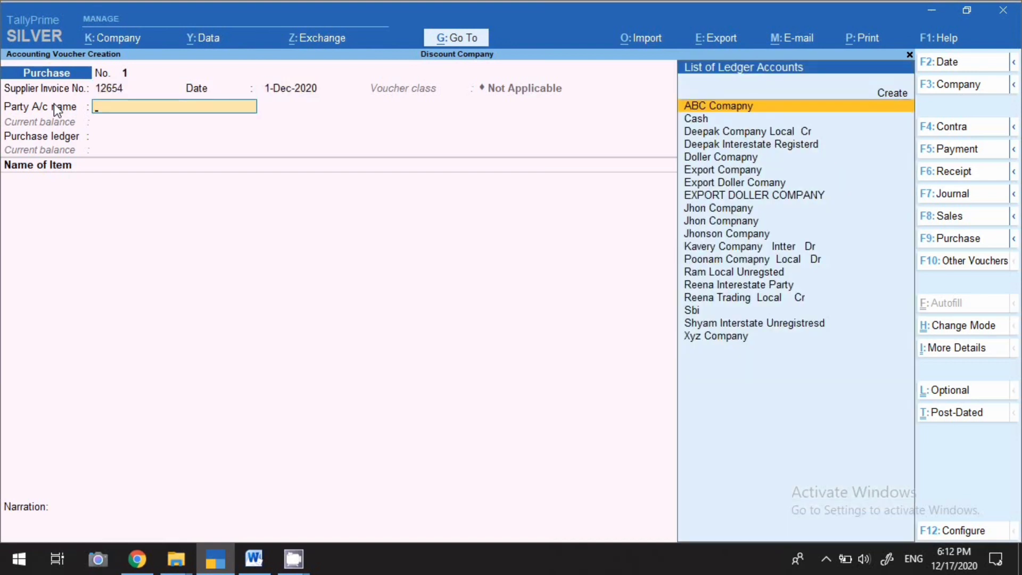
Step: Choose Deepak Company Local Cr as the party account and leave its receipt details blank
{"action": "type", "text": "Deep"}
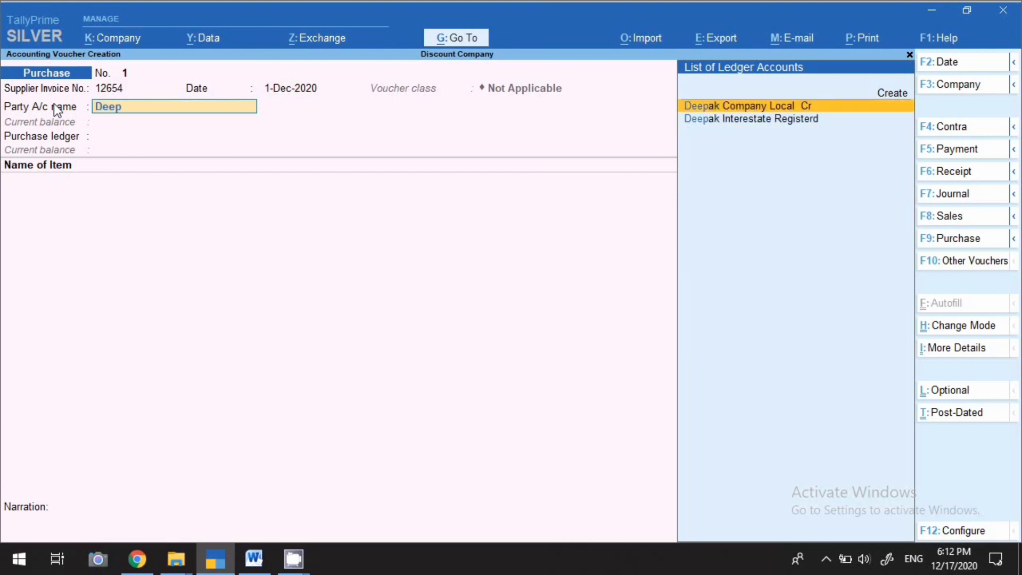
{"action": "key", "text": "Return"}
{"action": "key", "text": "Return"}
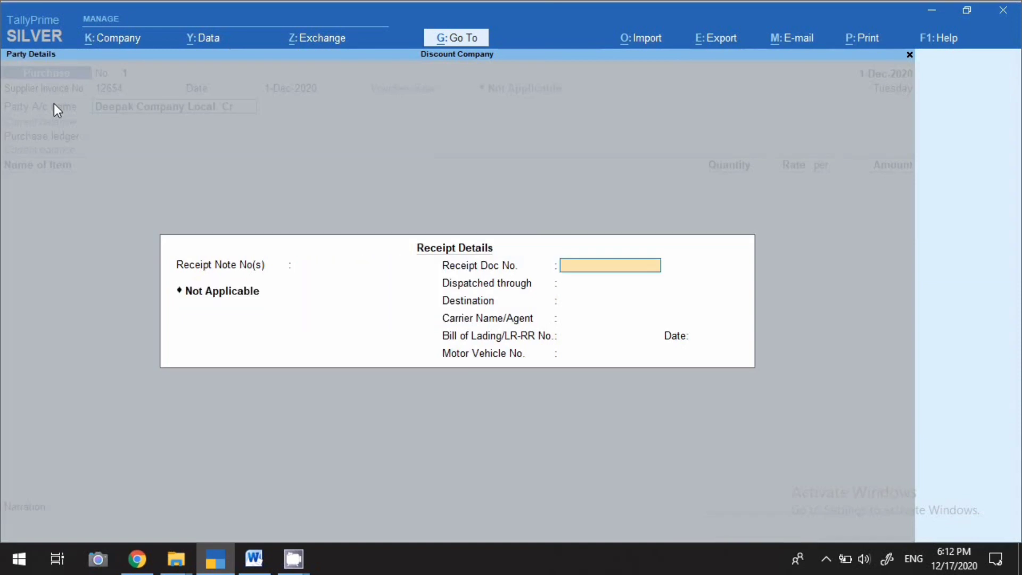
{"action": "key", "text": "Return"}
{"action": "key", "text": "Return"}
{"action": "key", "text": "Return"}
{"action": "key", "text": "Return"}
{"action": "key", "text": "Return"}
{"action": "key", "text": "Return"}
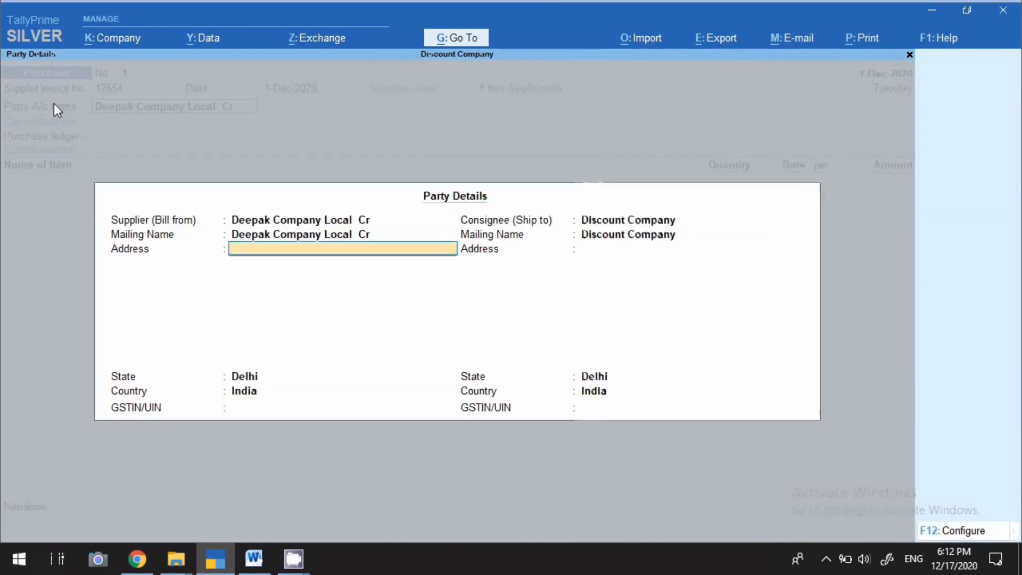
Step: Accept the supplier and consignee party details as filled in, and select Purchase Local as the purchase ledger
{"action": "key", "text": "Return"}
{"action": "key", "text": "Return"}
{"action": "key", "text": "Return"}
{"action": "key", "text": "Return"}
{"action": "key", "text": "Return"}
{"action": "key", "text": "Return"}
{"action": "key", "text": "Return"}
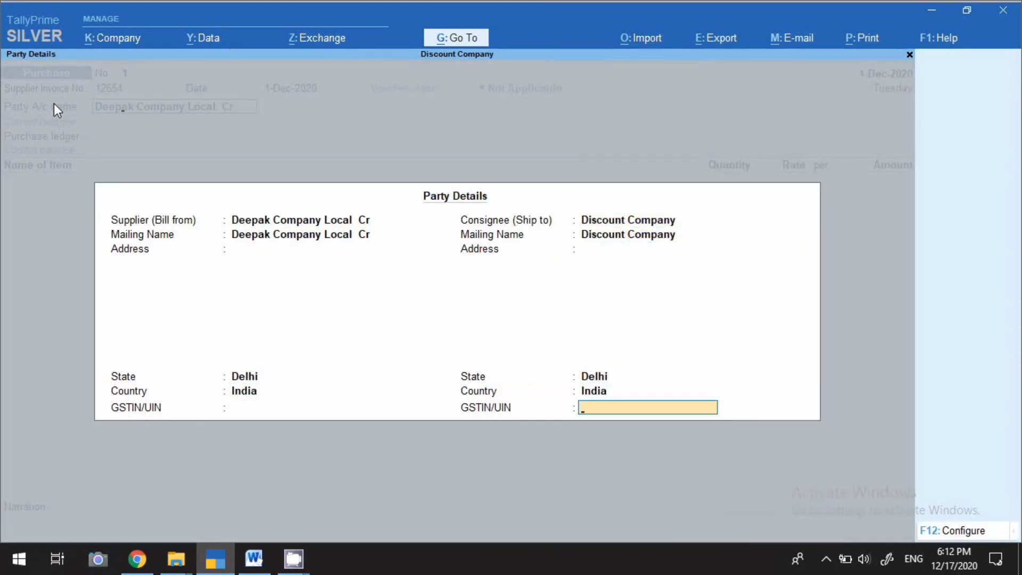
{"action": "key", "text": "Return"}
{"action": "key", "text": "Down"}
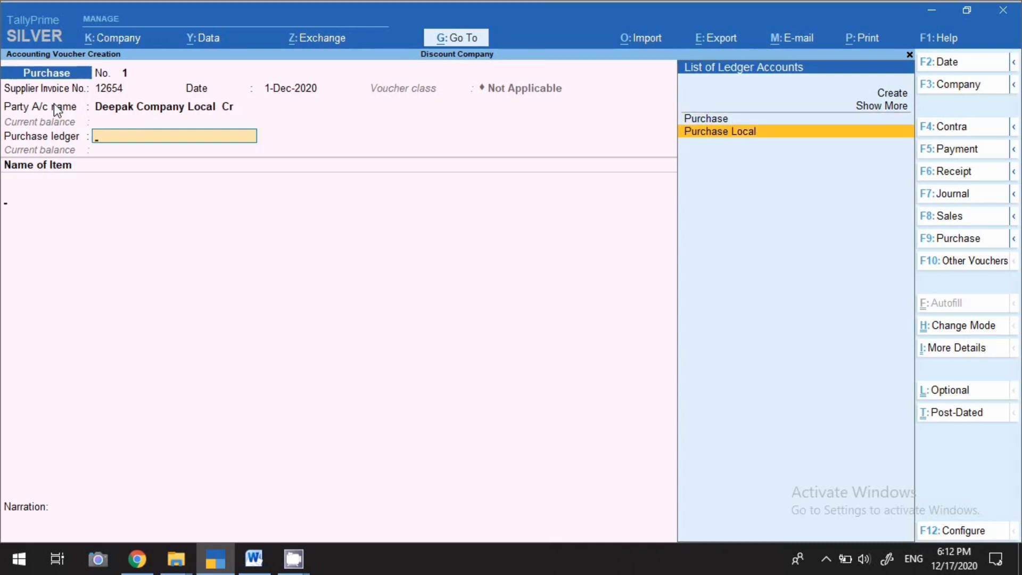
{"action": "key", "text": "Return"}
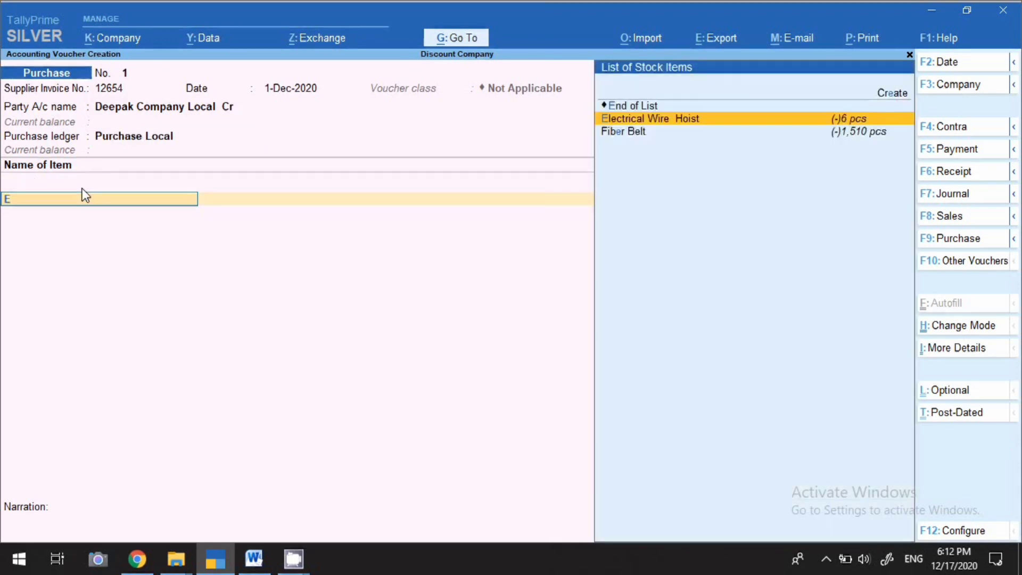
Step: Add Electrical Wire Hoist without a description, with tracking number Not Applicable, quantity 5 pcs and rate 24,000
{"action": "key", "text": "Return"}
{"action": "key", "text": "Return"}
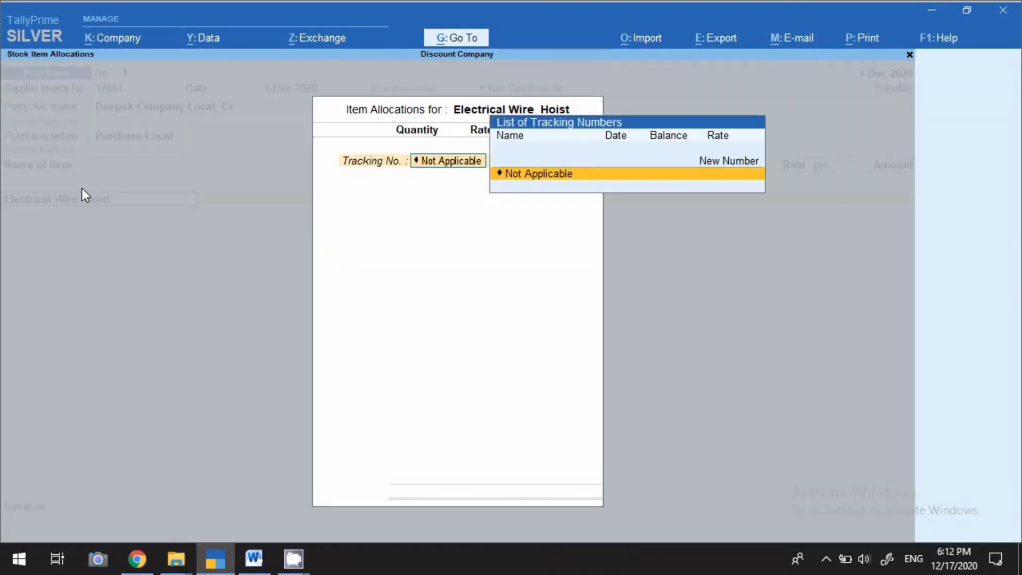
{"action": "key", "text": "Return"}
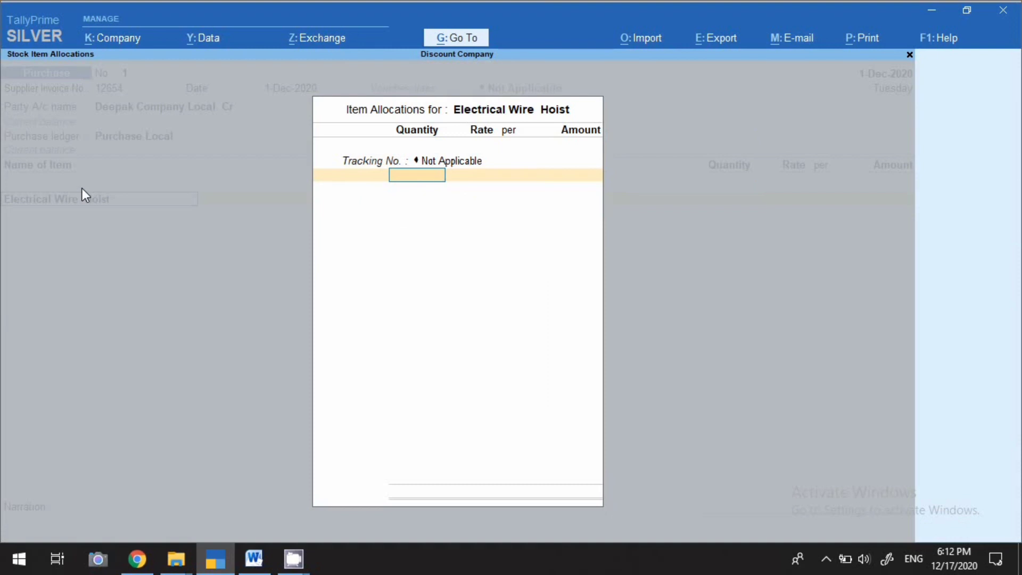
{"action": "type", "text": "5"}
{"action": "key", "text": "Return"}
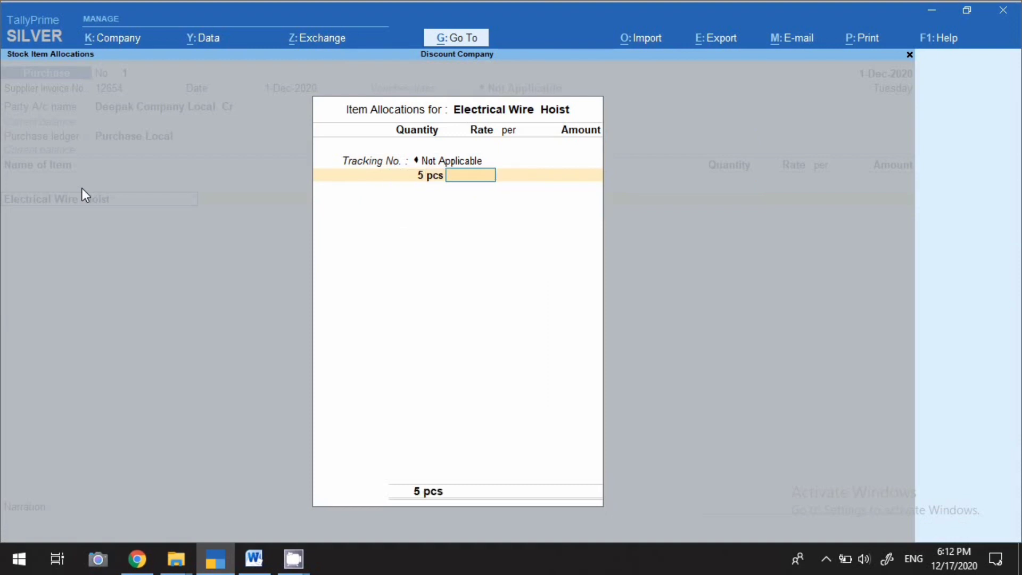
{"action": "type", "text": "24000"}
{"action": "key", "text": "Return"}
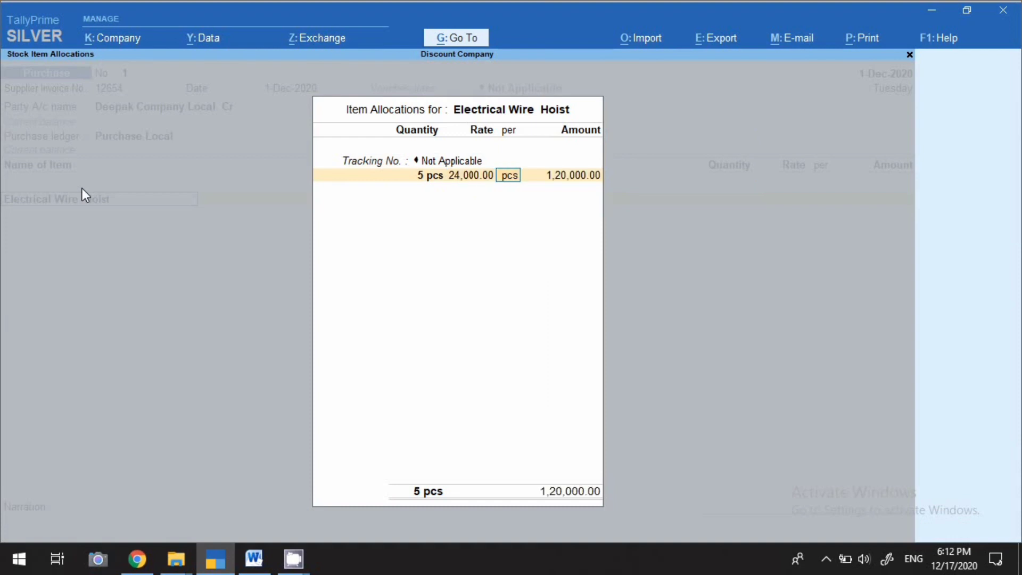
{"action": "key", "text": "Return"}
{"action": "key", "text": "Return"}
{"action": "key", "text": "Return"}
{"action": "key", "text": "Return"}
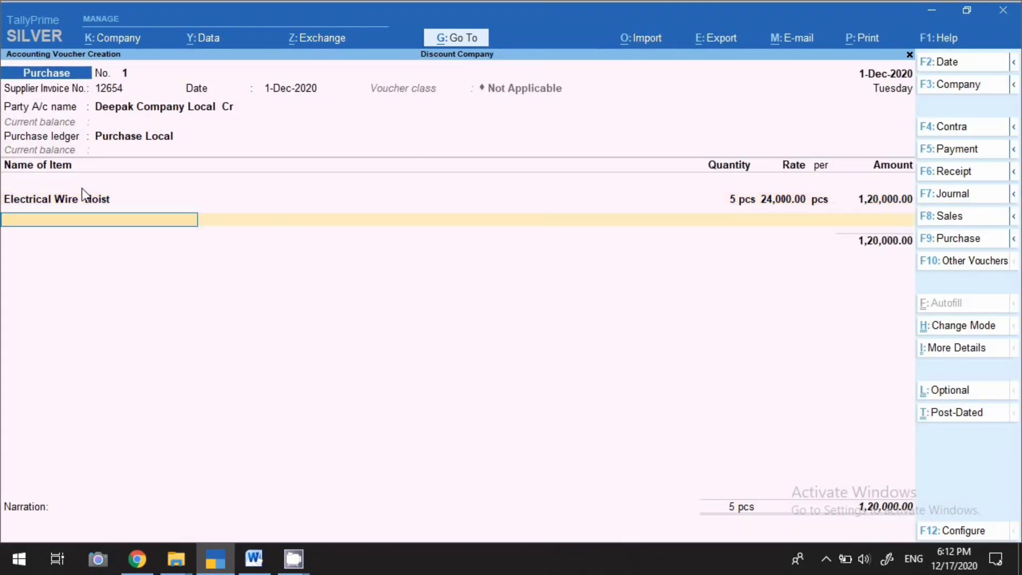
Step: Add Fiber Belt with 1,000 pcs and an amount of 20,000, leaving its description blank, and end the item list
{"action": "type", "text": "Fib"}
{"action": "key", "text": "Return"}
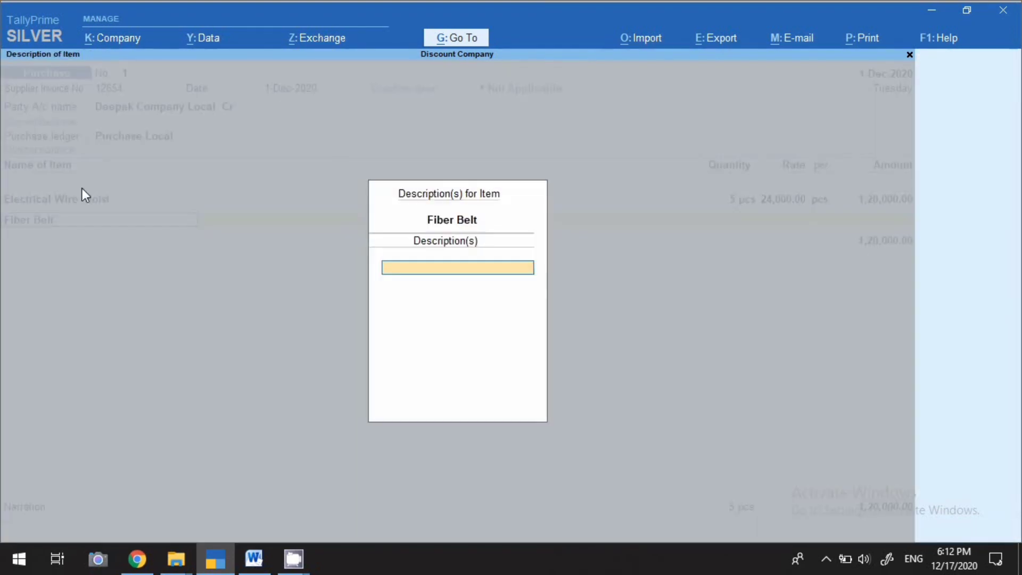
{"action": "key", "text": "Return"}
{"action": "key", "text": "Return"}
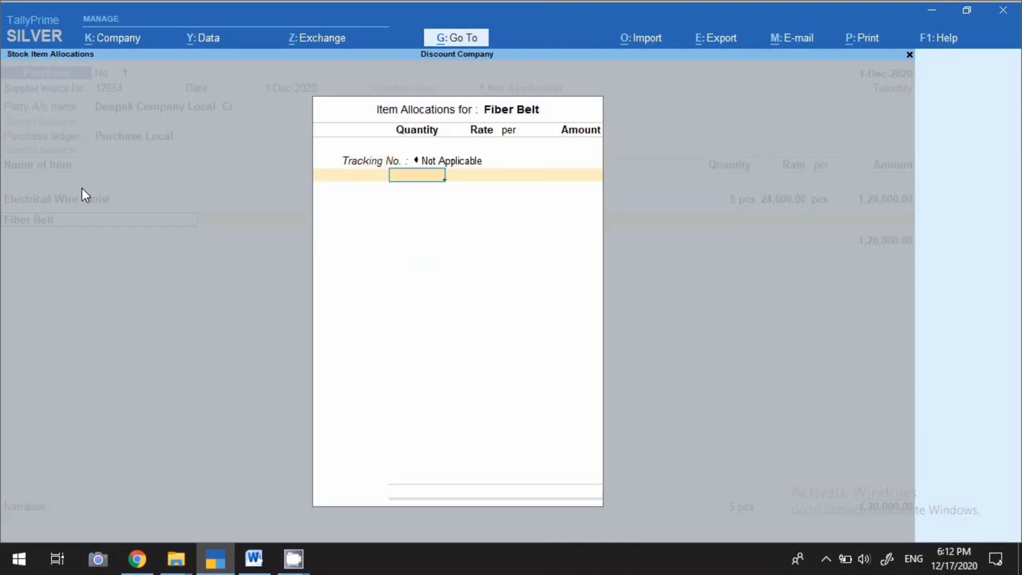
{"action": "type", "text": "1000"}
{"action": "key", "text": "Return"}
{"action": "key", "text": "Return"}
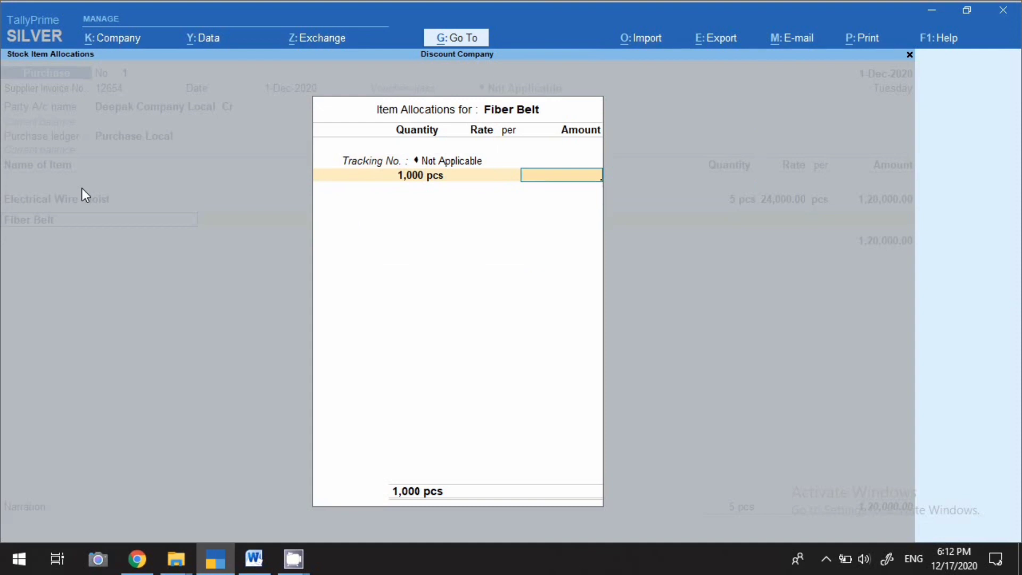
{"action": "type", "text": "20,"}
{"action": "type", "text": "0000"}
{"action": "key", "text": "Return"}
{"action": "key", "text": "Return"}
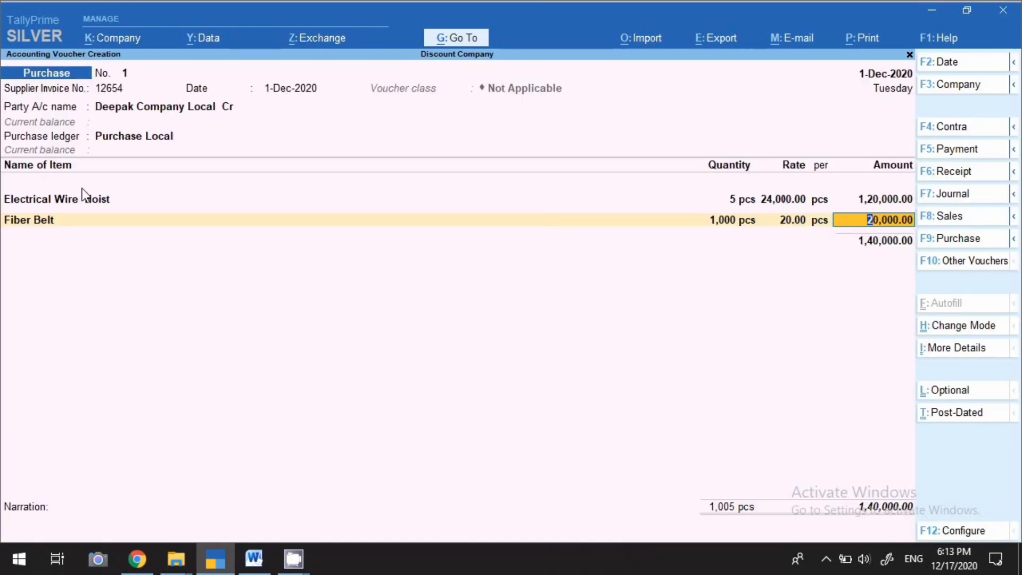
{"action": "key", "text": "Return"}
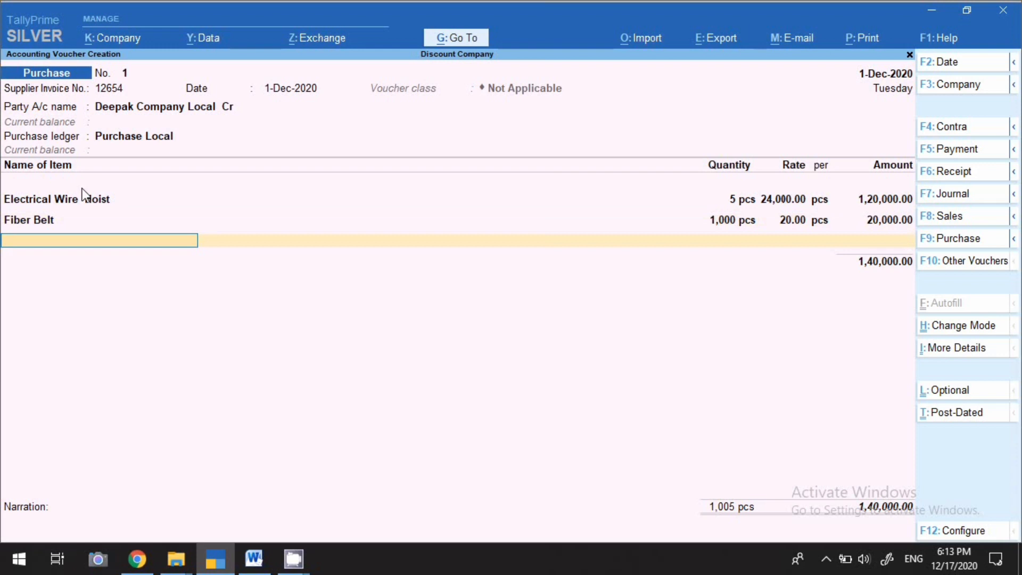
{"action": "key", "text": "Return"}
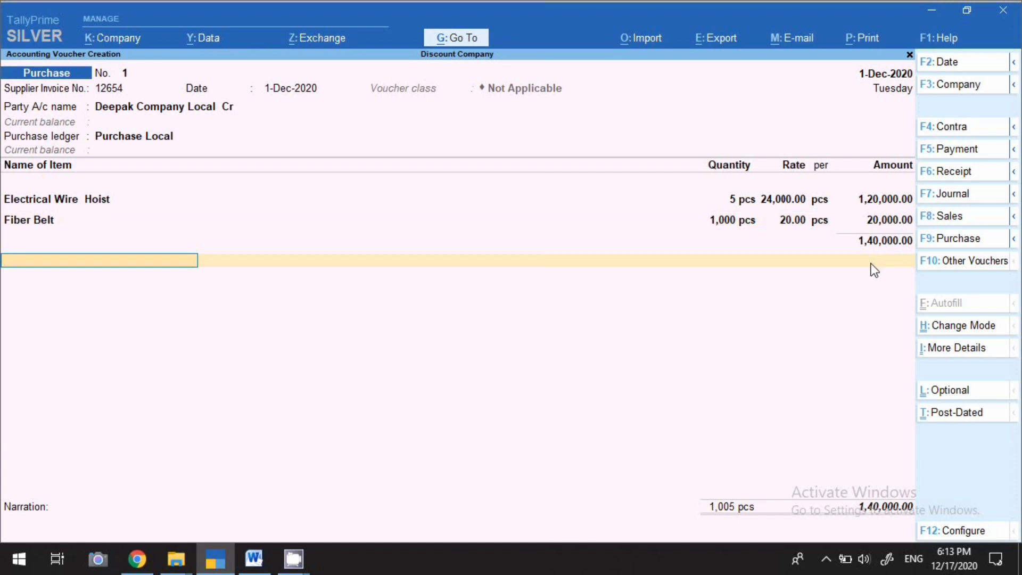
Step: Add the Discount Receved ledger below the item subtotal with an amount of -7,000
{"action": "type", "text": "Dis"}
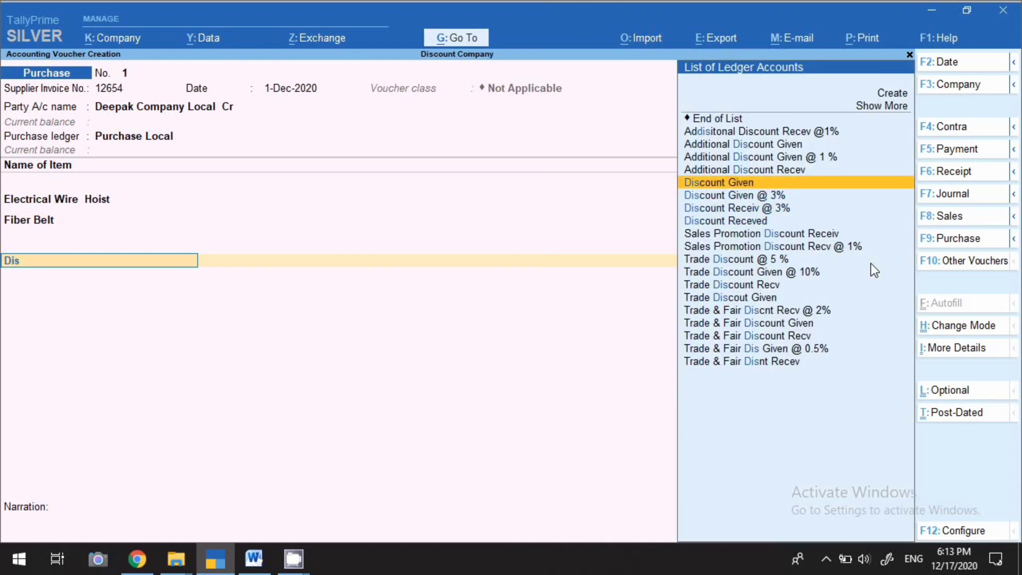
{"action": "key", "text": "Down"}
{"action": "key", "text": "Down"}
{"action": "key", "text": "Down"}
{"action": "key", "text": "Return"}
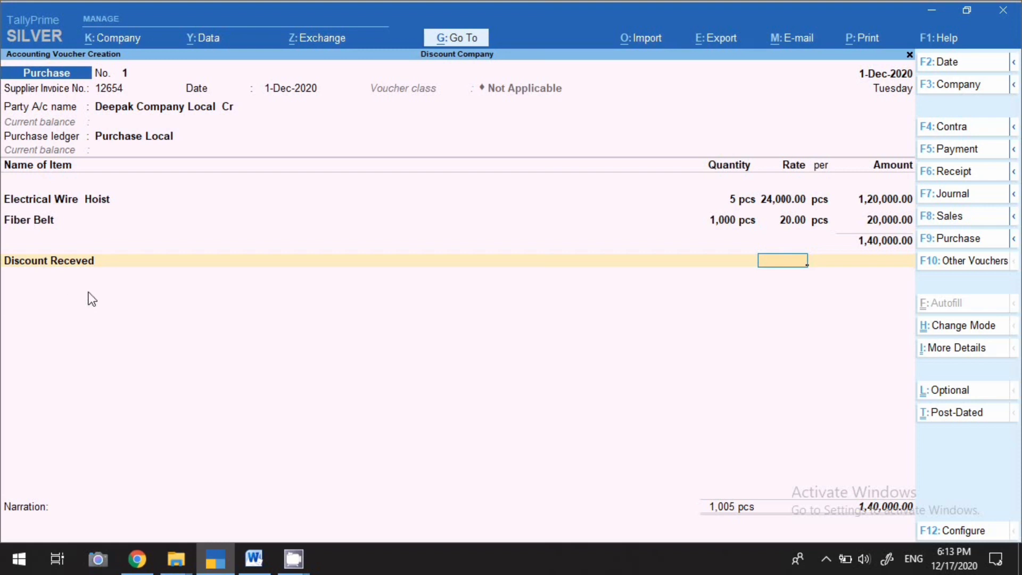
{"action": "key", "text": "Return"}
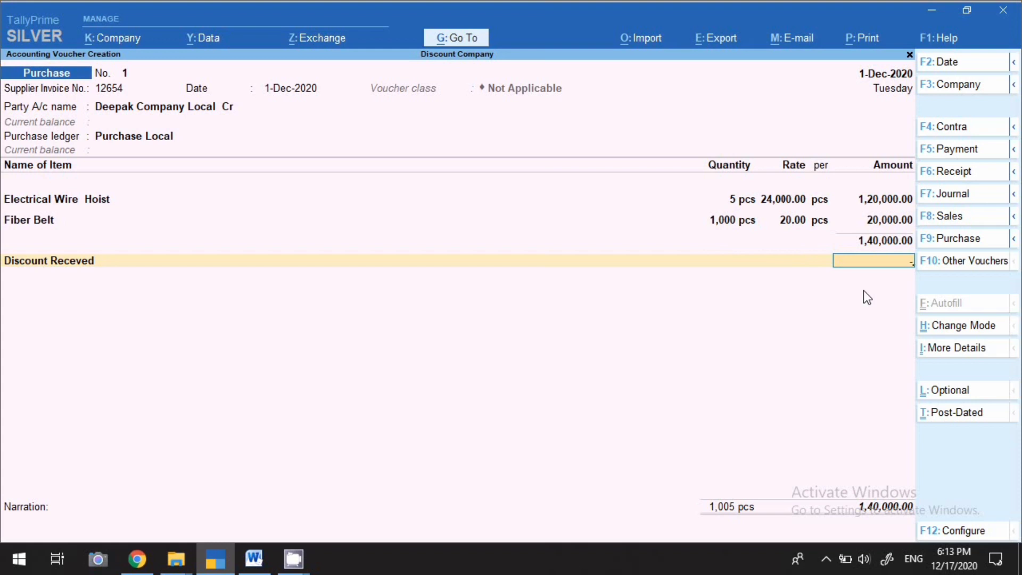
{"action": "type", "text": "-7000"}
{"action": "key", "text": "Return"}
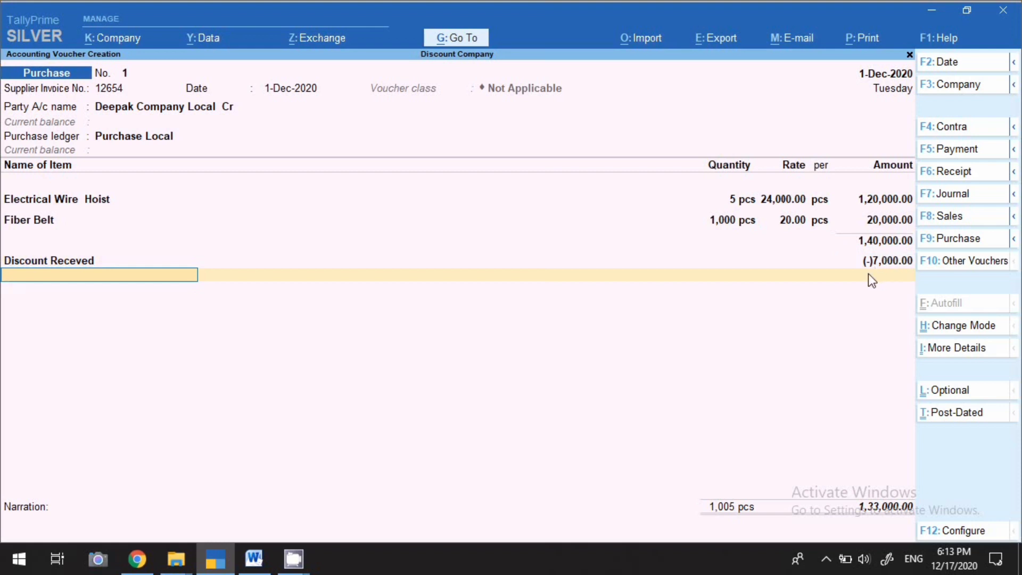
Step: Try a positive 7,000 as the Discount Receved amount and end the ledger list to compare the voucher total
{"action": "key", "text": "BackSpace"}
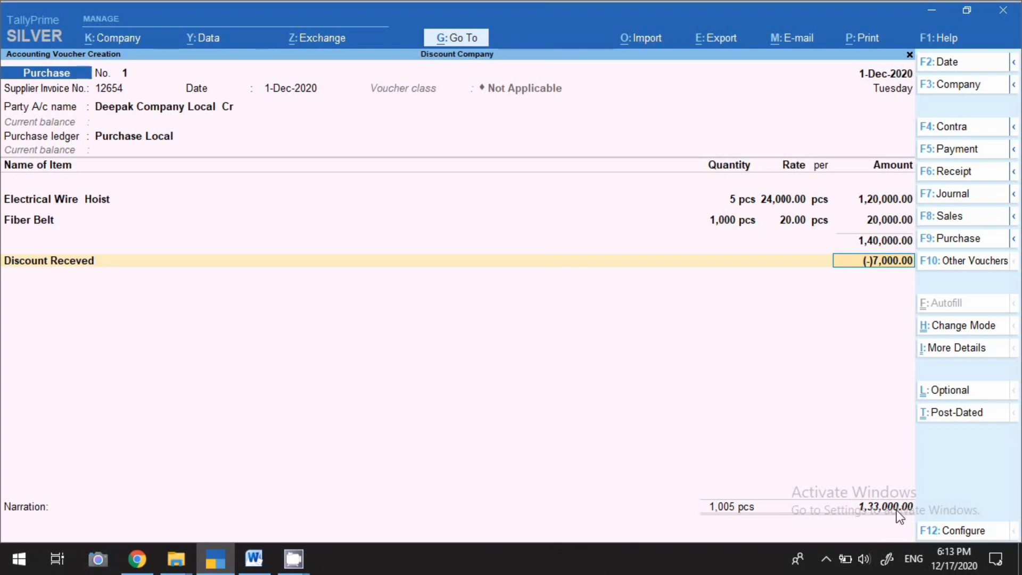
{"action": "key", "text": "BackSpace"}
{"action": "type", "text": "7000"}
{"action": "key", "text": "Return"}
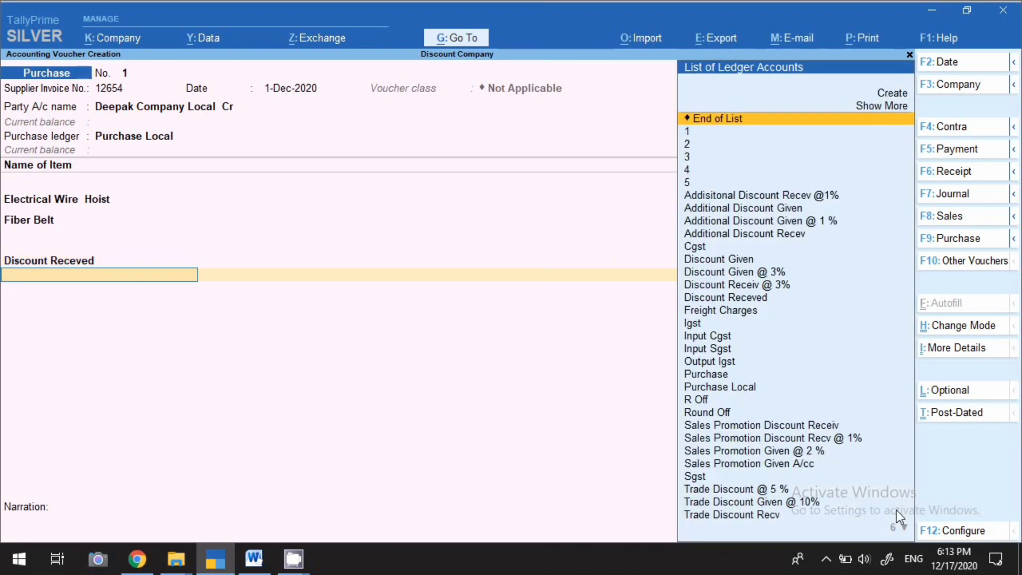
{"action": "key", "text": "Return"}
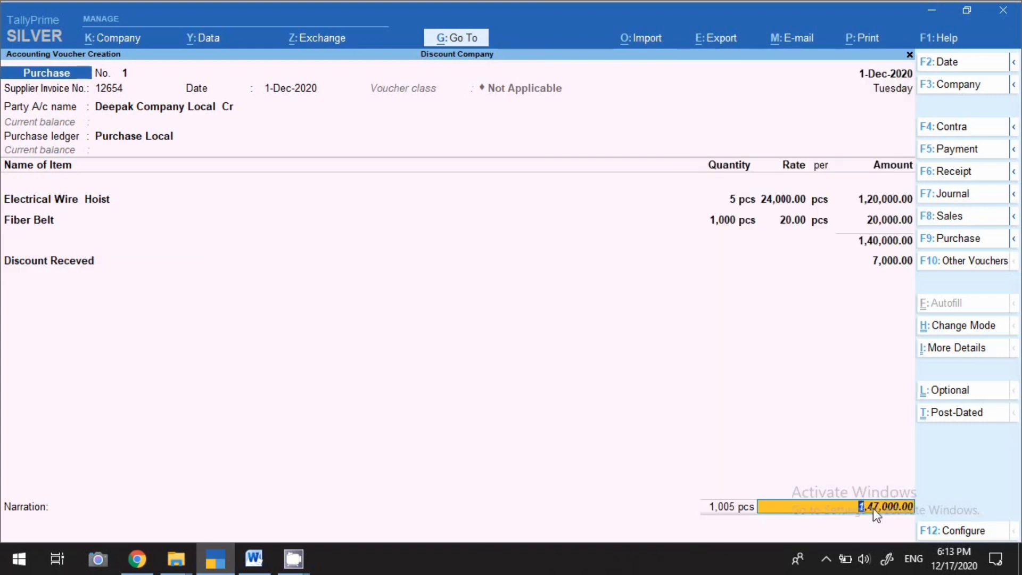
Step: Return to the Discount Receved amount and set it to -7,000
{"action": "key", "text": "BackSpace"}
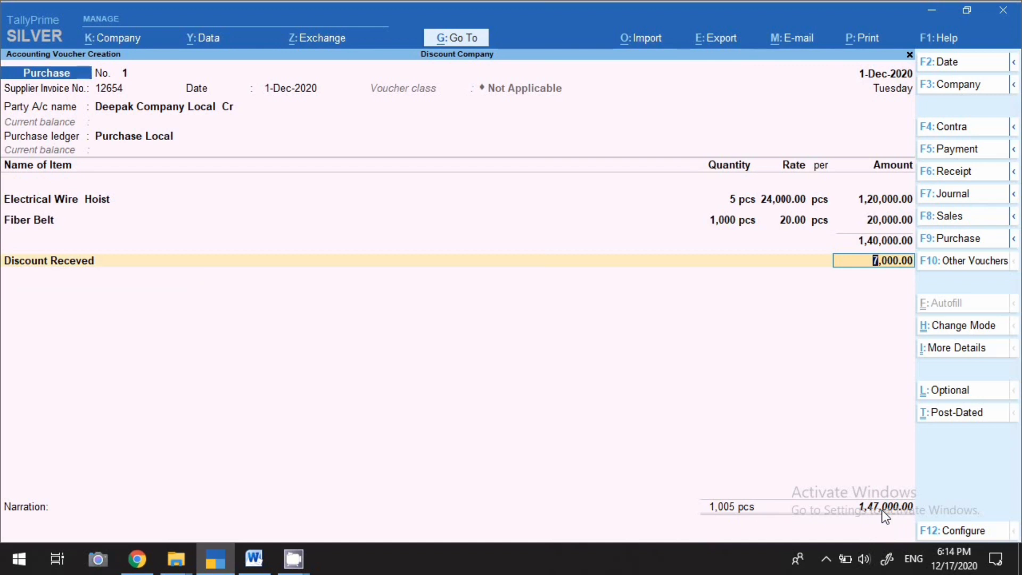
{"action": "key", "text": "BackSpace"}
{"action": "type", "text": "7000"}
{"action": "key", "text": "Return"}
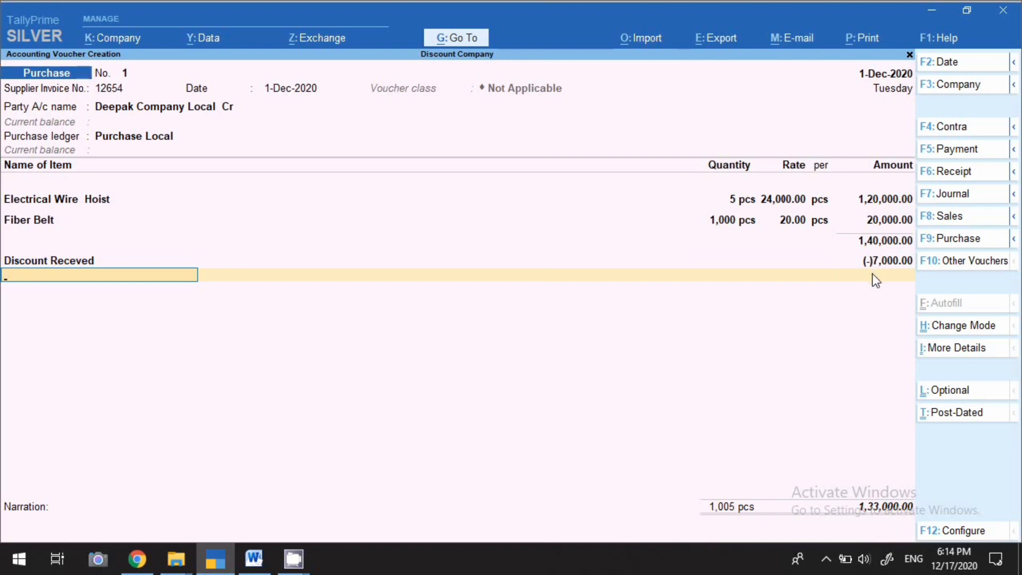
Step: Add the Cgst and Sgst tax ledgers below the discount, keeping their calculated amounts
{"action": "type", "text": "Cgs"}
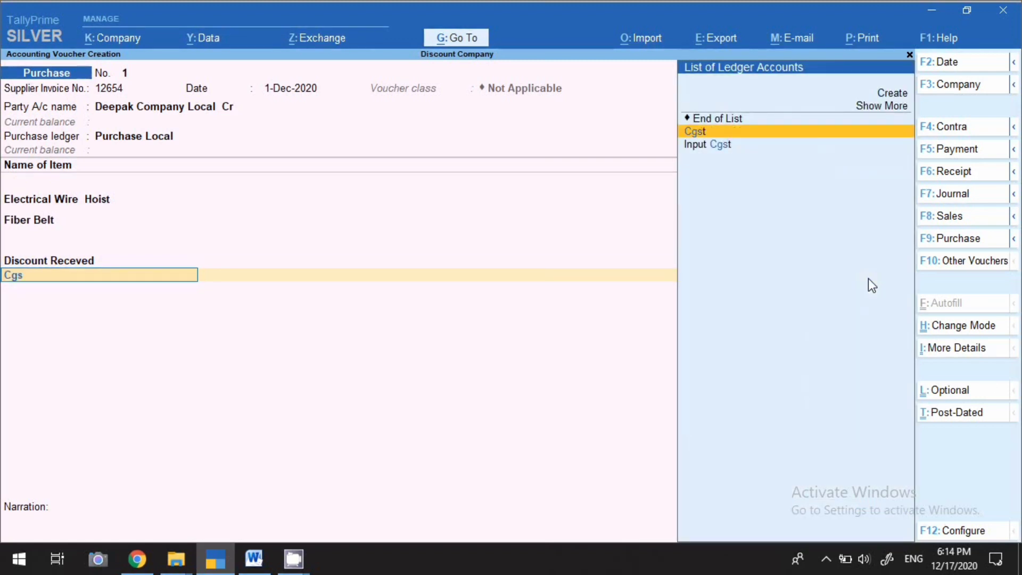
{"action": "key", "text": "Down"}
{"action": "key", "text": "Return"}
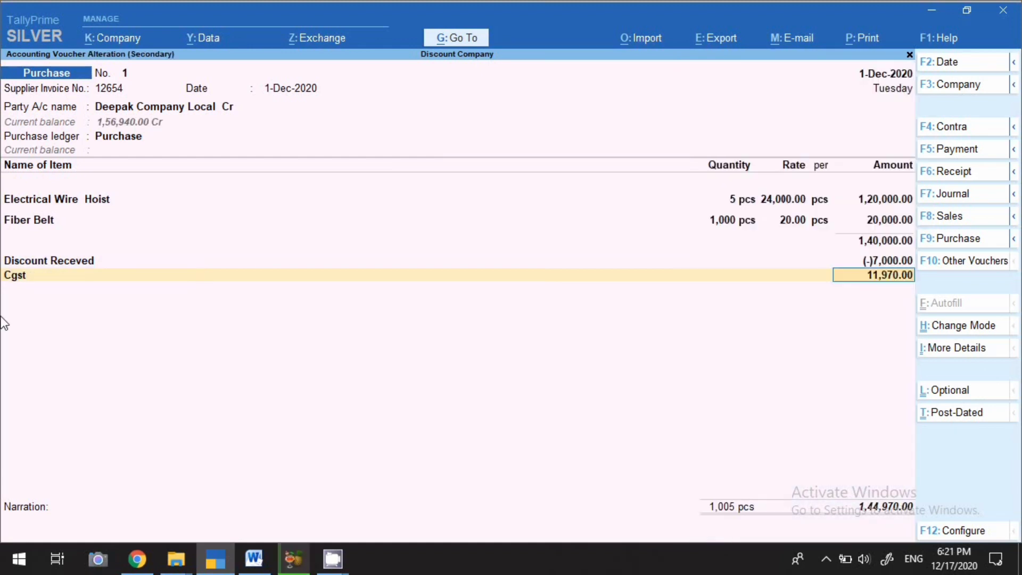
{"action": "key", "text": "Return"}
{"action": "type", "text": "Sg"}
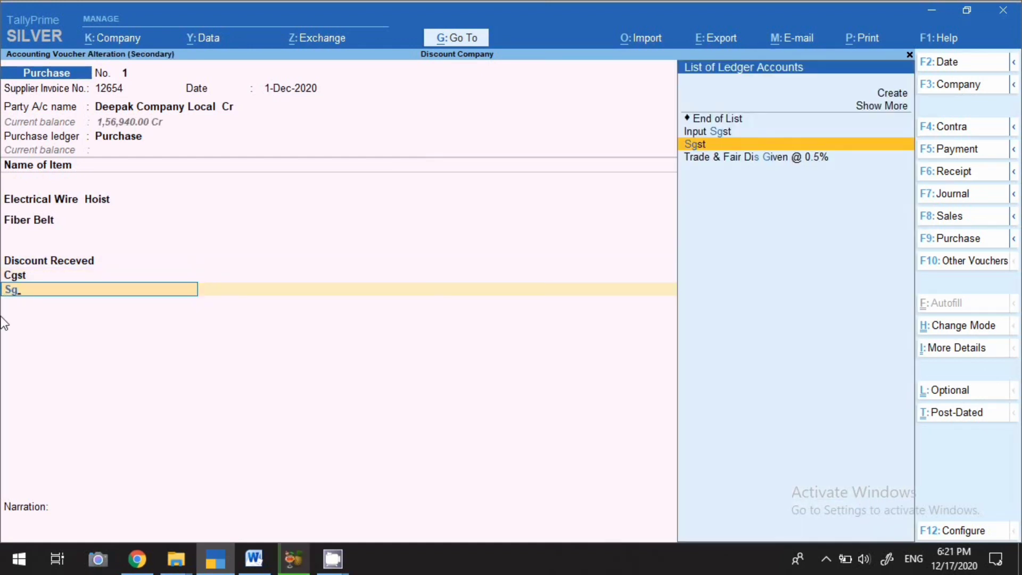
{"action": "key", "text": "Return"}
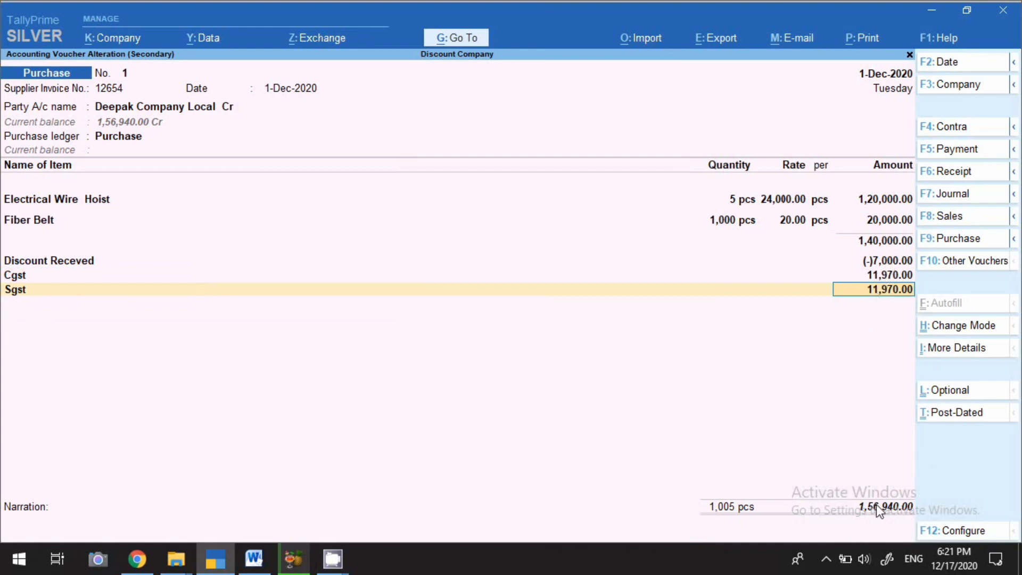
Step: Examine the detailed GST tax analysis for how the discount and tax are apportioned to Electrical Wire Hoist and Fiber Belt
{"action": "left_click", "coordinate": [989, 353]}
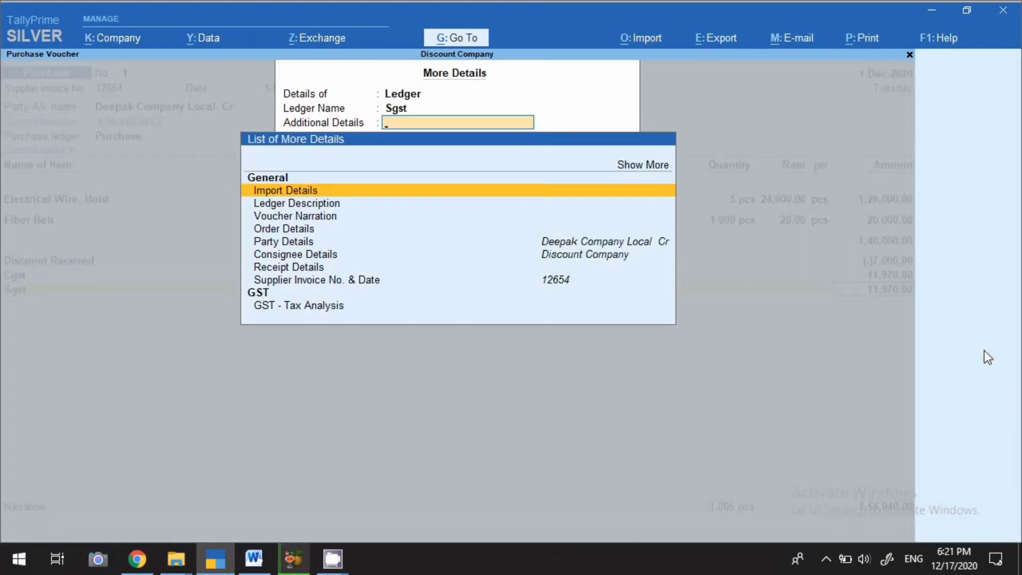
{"action": "left_click", "coordinate": [325, 310]}
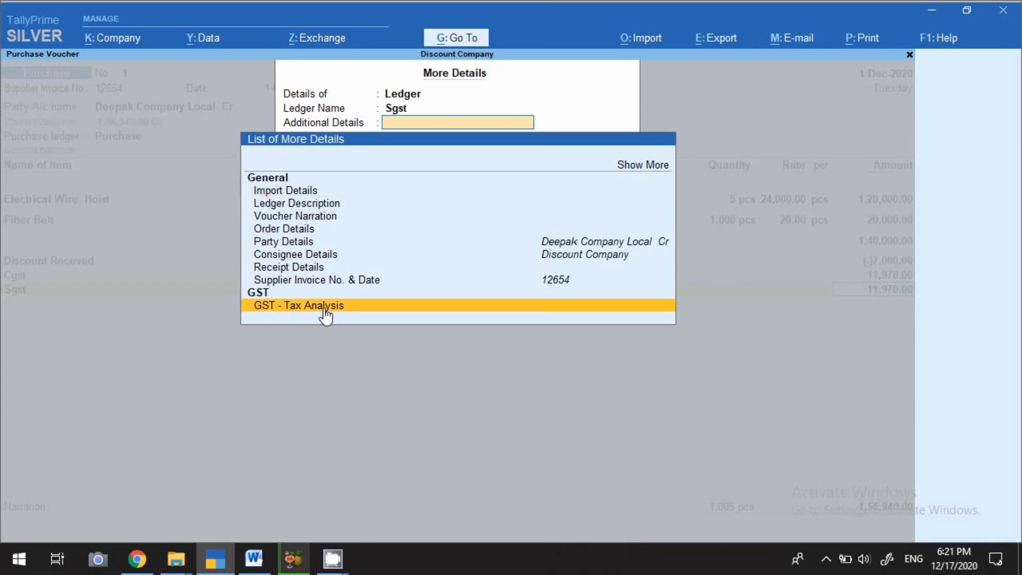
{"action": "left_click", "coordinate": [325, 310]}
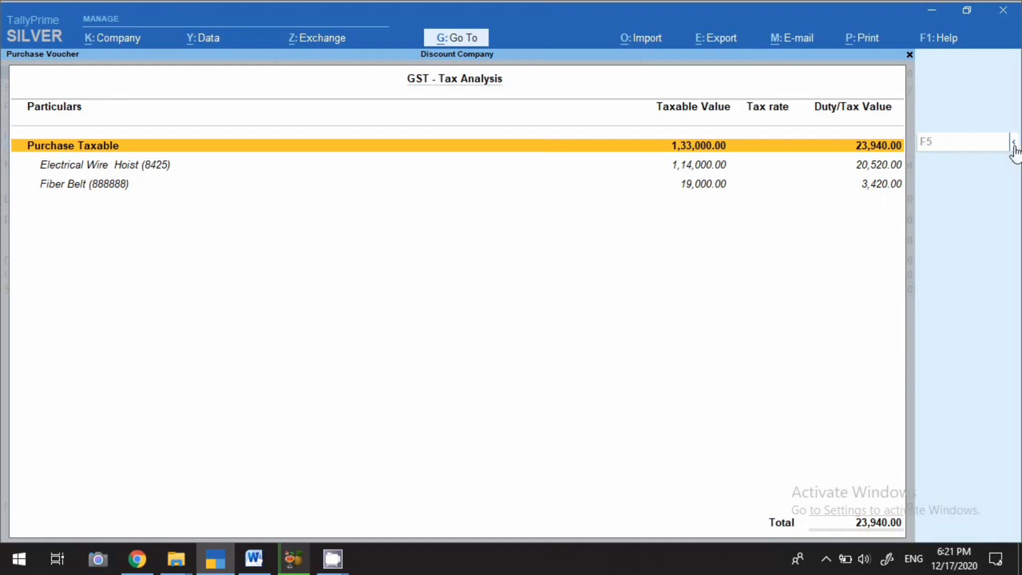
{"action": "left_click", "coordinate": [1014, 148]}
{"action": "left_click", "coordinate": [862, 166]}
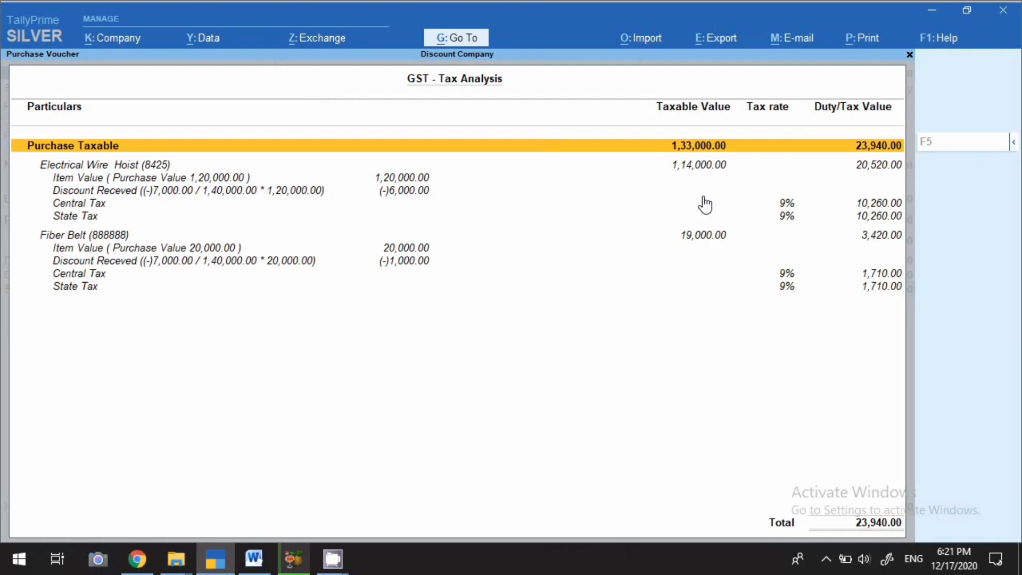
{"action": "left_click", "coordinate": [186, 181]}
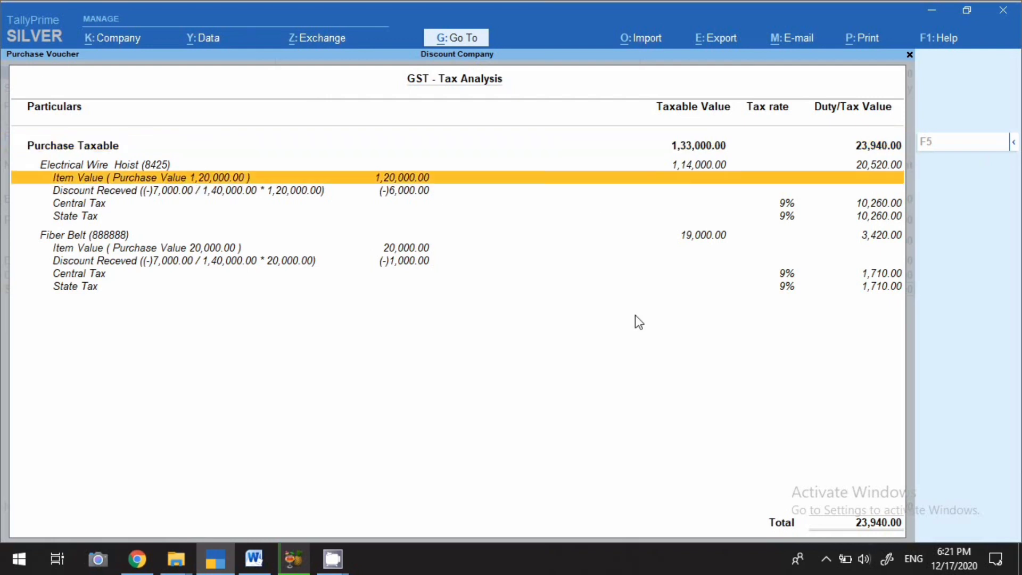
{"action": "left_click", "coordinate": [157, 166]}
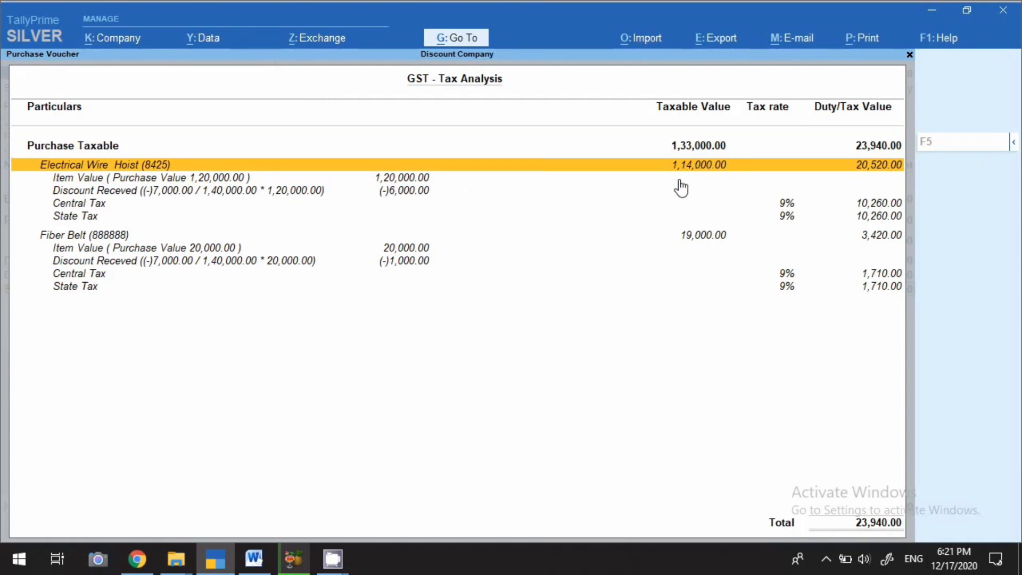
{"action": "left_click", "coordinate": [115, 236]}
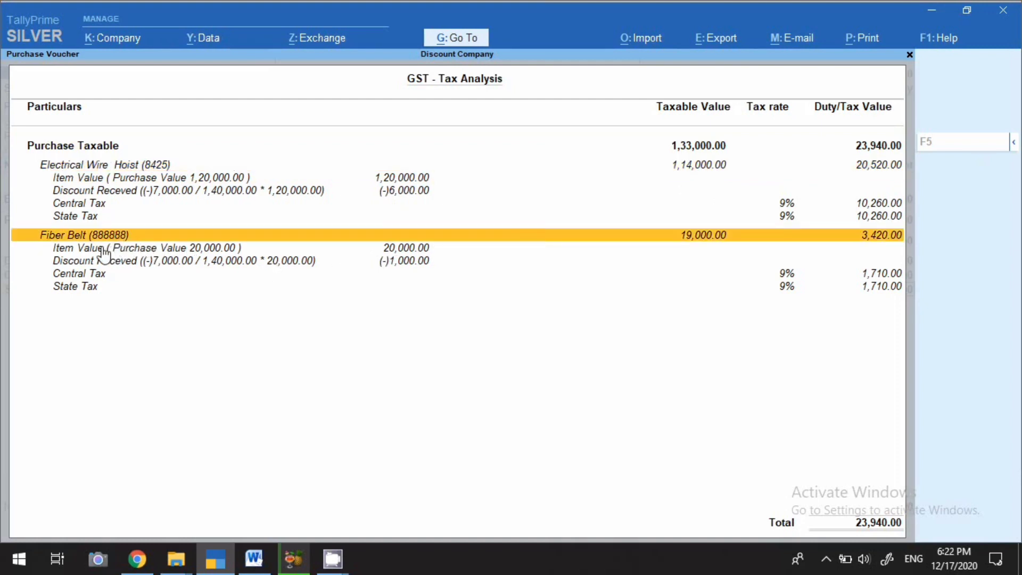
{"action": "left_click", "coordinate": [103, 250]}
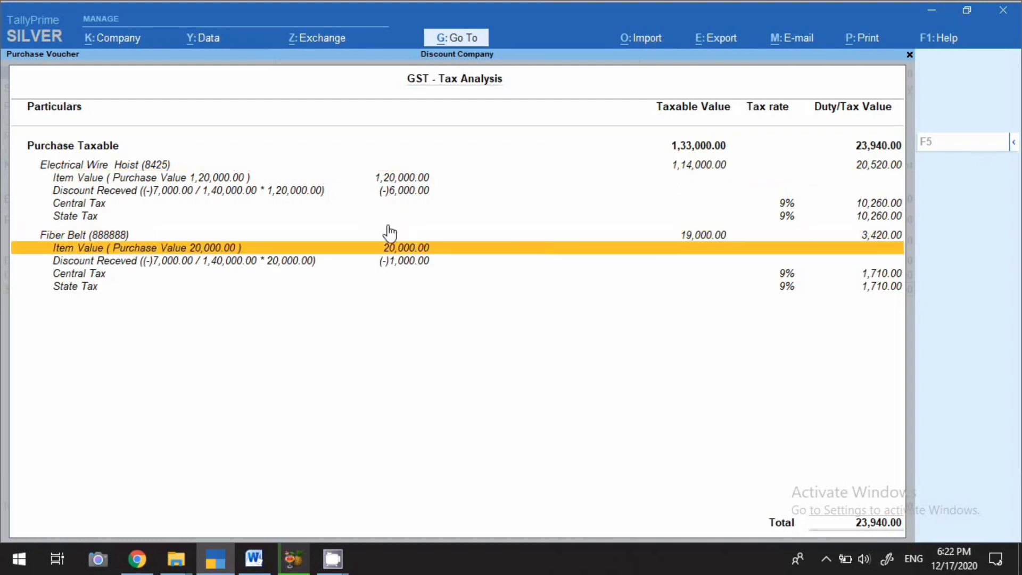
{"action": "left_click", "coordinate": [391, 264]}
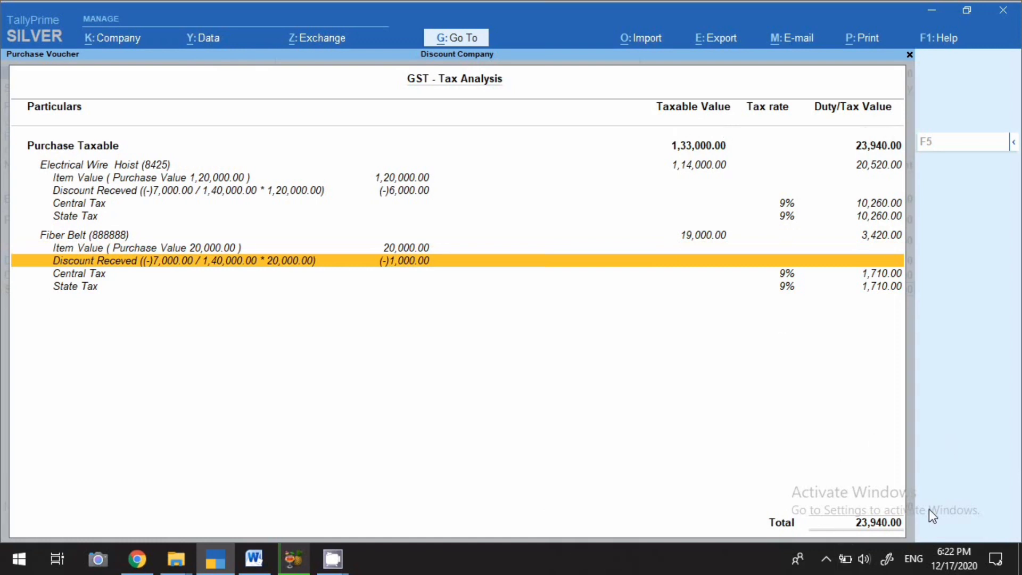
{"action": "key", "text": "Escape"}
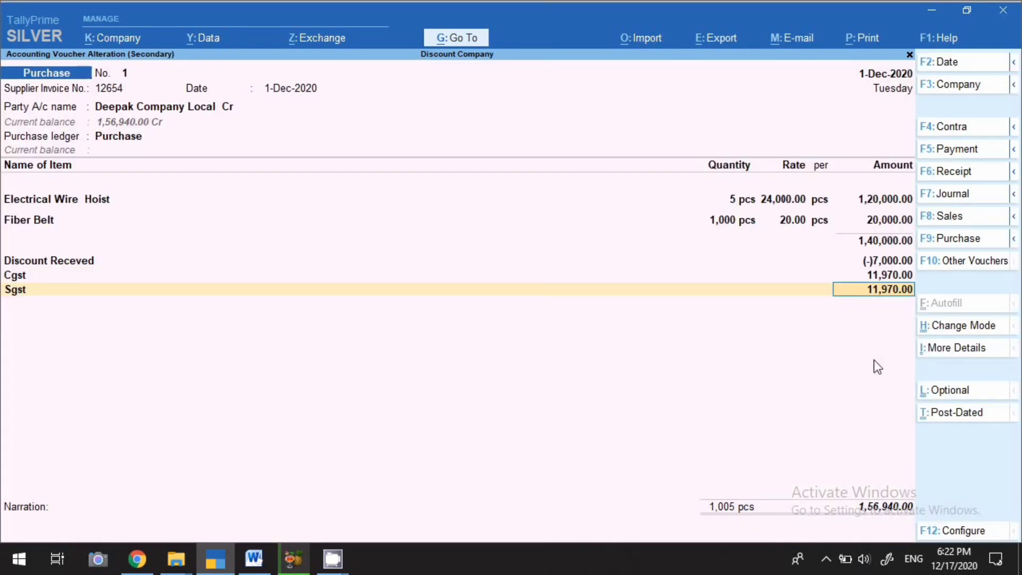
Step: Preview the Deepak Company Local Cr purchase invoice, examine its item, discount and tax lines enlarged, and return to the voucher
{"action": "left_click", "coordinate": [873, 39]}
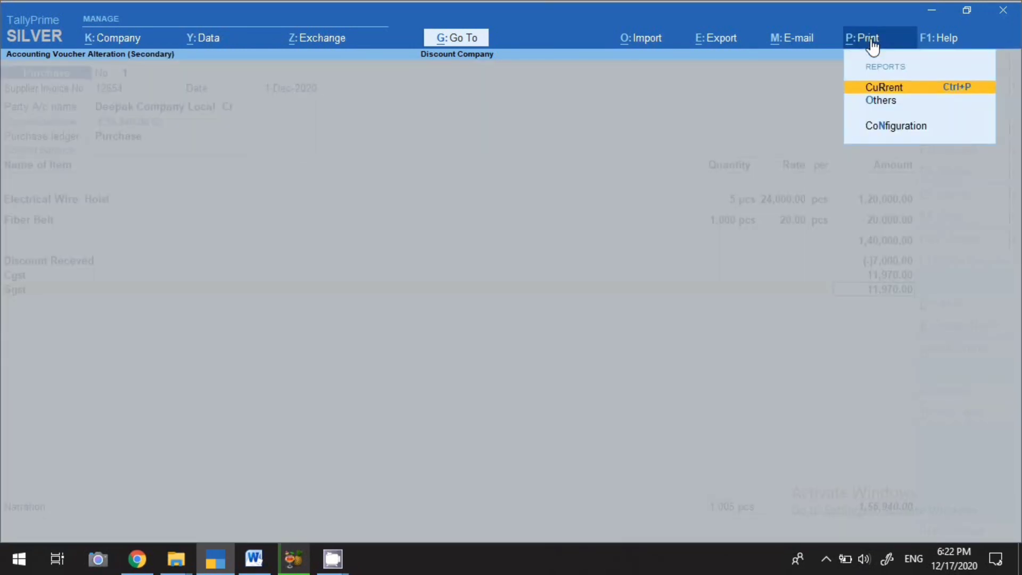
{"action": "left_click", "coordinate": [887, 90]}
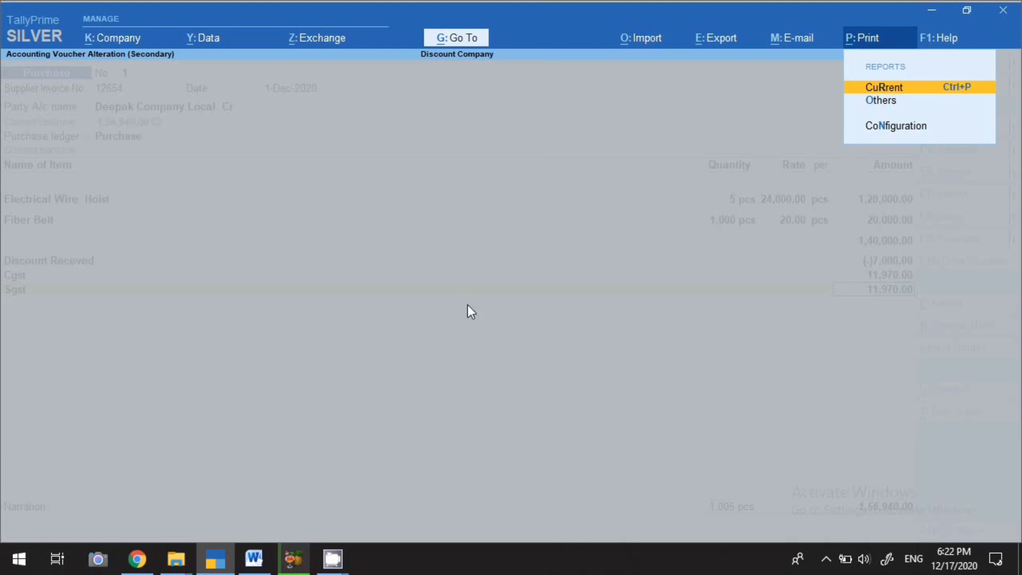
{"action": "left_click", "coordinate": [449, 365]}
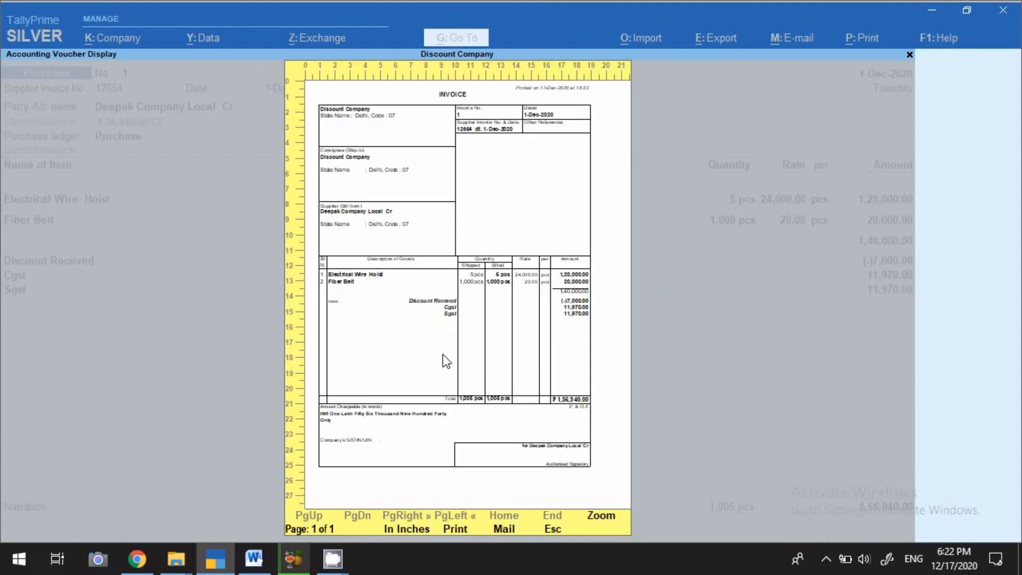
{"action": "key", "text": "alt+z"}
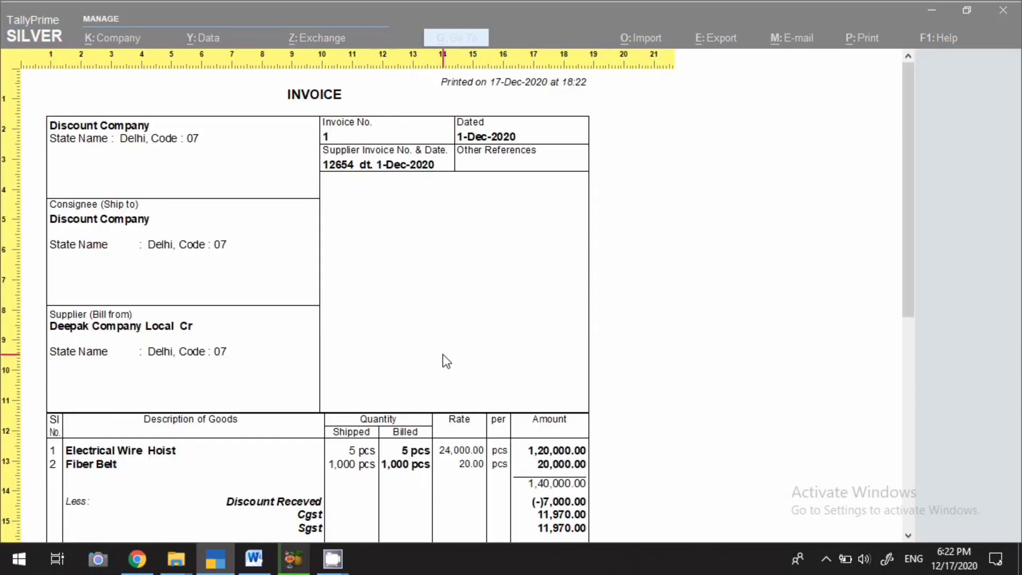
{"action": "scroll", "coordinate": [452, 358], "scroll_direction": "down", "scroll_amount": 3}
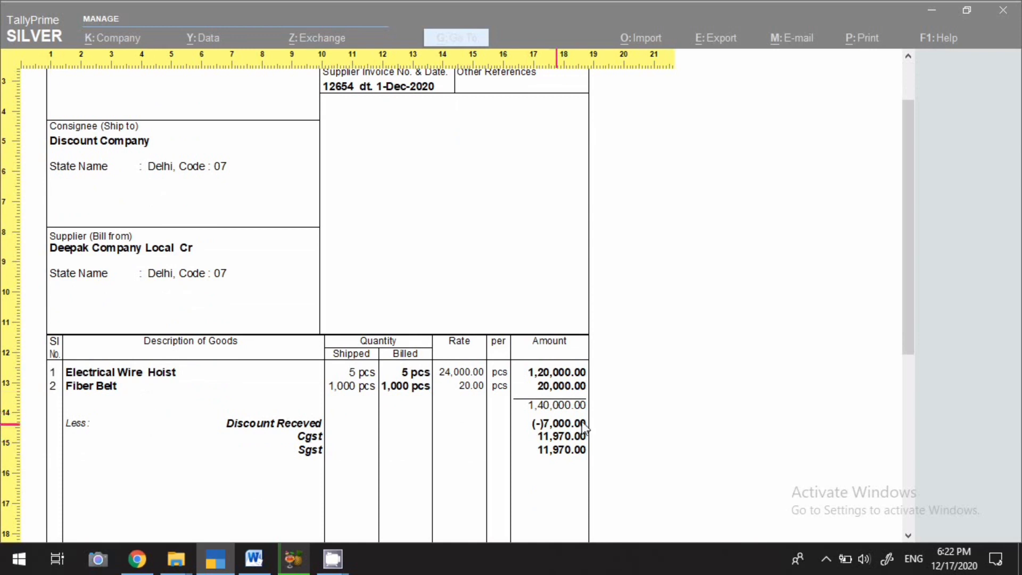
{"action": "scroll", "coordinate": [575, 441], "scroll_direction": "down", "scroll_amount": 1}
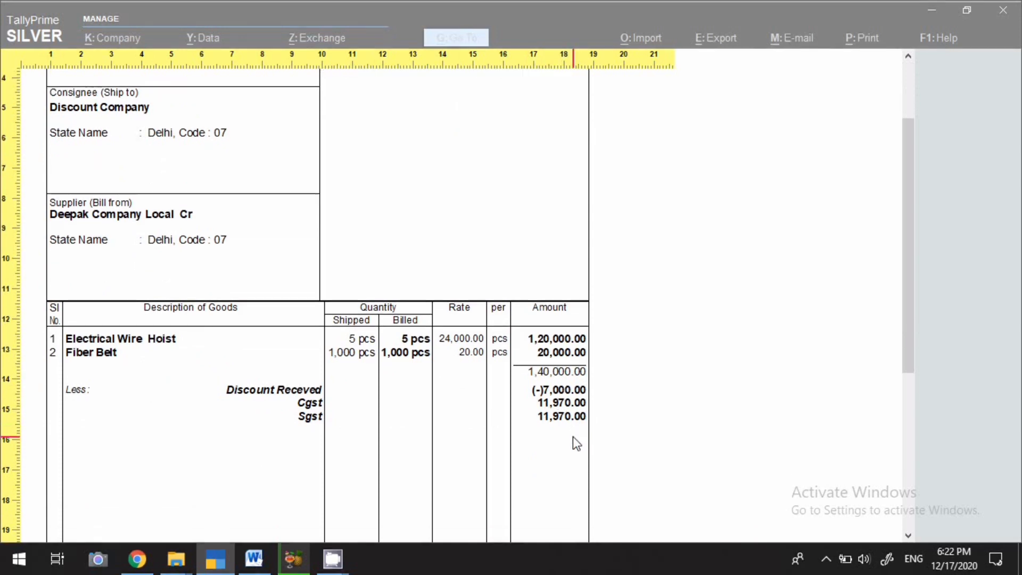
{"action": "scroll", "coordinate": [573, 436], "scroll_direction": "down", "scroll_amount": 2}
{"action": "key", "text": "Escape"}
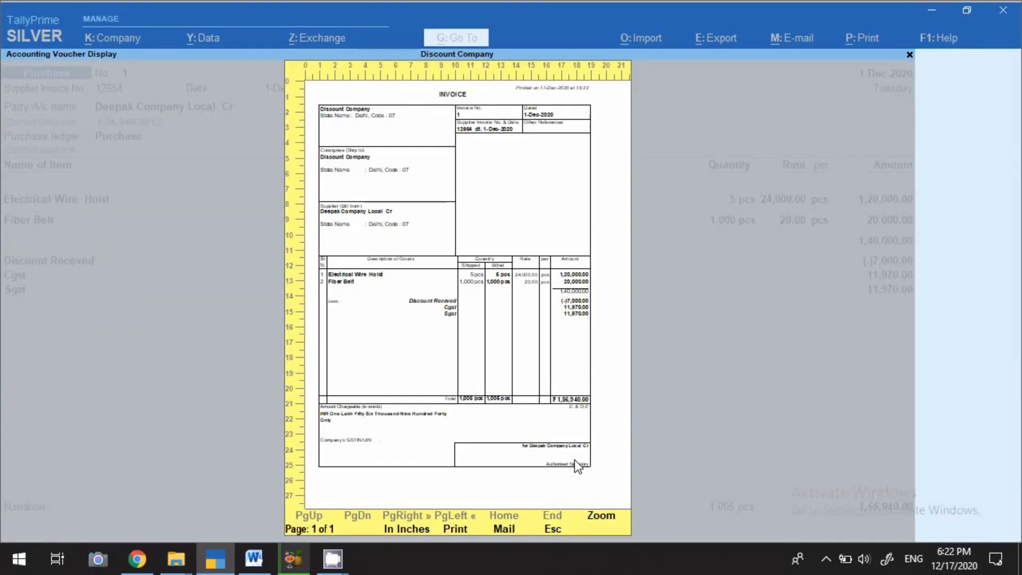
{"action": "key", "text": "Escape"}
{"action": "key", "text": "Escape"}
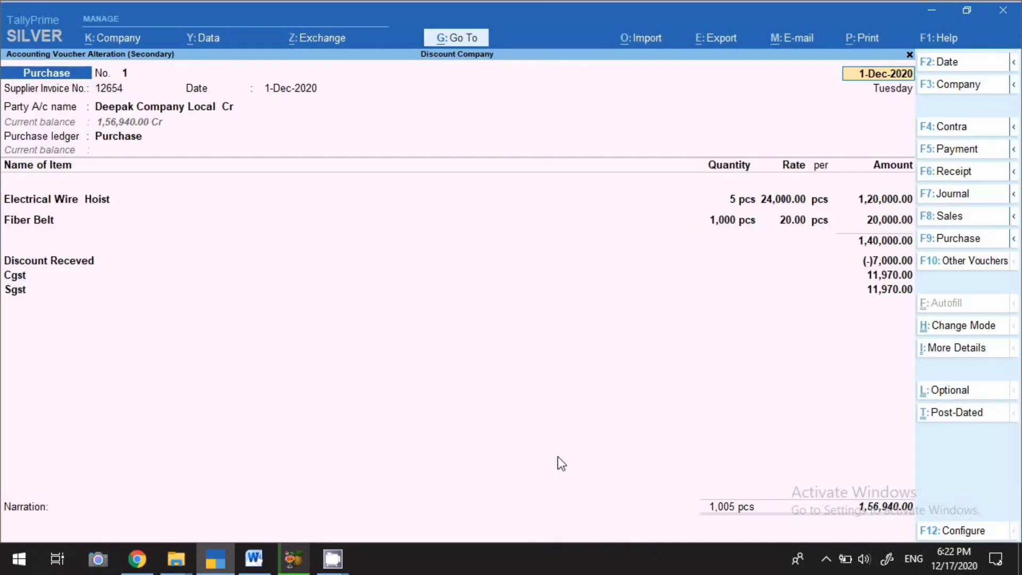
Step: Save the Deepak Company Local Cr purchase voucher and continue to a blank purchase voucher
{"action": "key", "text": "ctrl"}
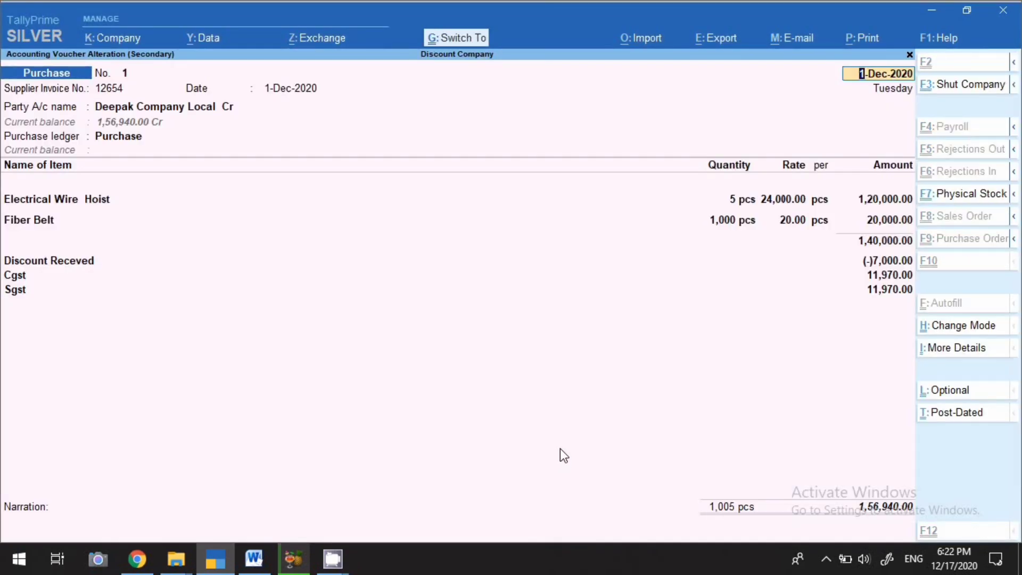
{"action": "key", "text": "ctrl+a"}
{"action": "key", "text": "alt+a"}
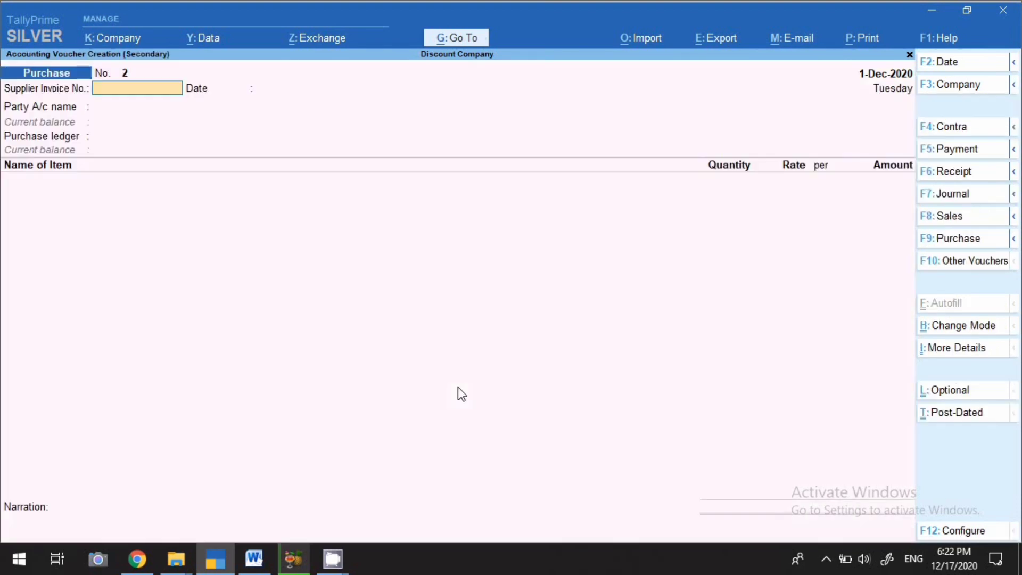
Step: Date the new purchase voucher 15-Dec-2020 and enter supplier invoice number 12654, keeping the proposed invoice date
{"action": "key", "text": "F2"}
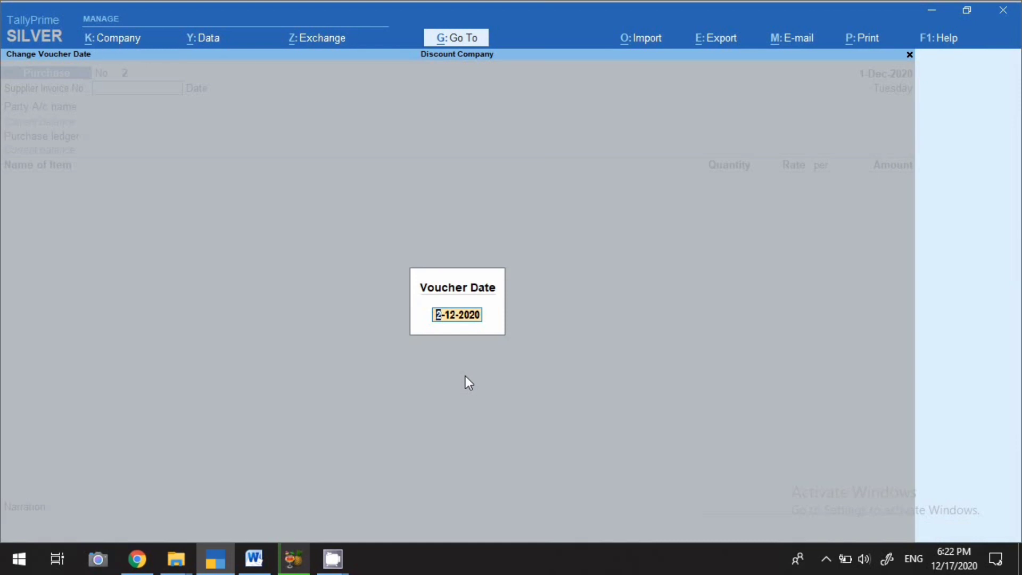
{"action": "type", "text": "15.12"}
{"action": "key", "text": "Return"}
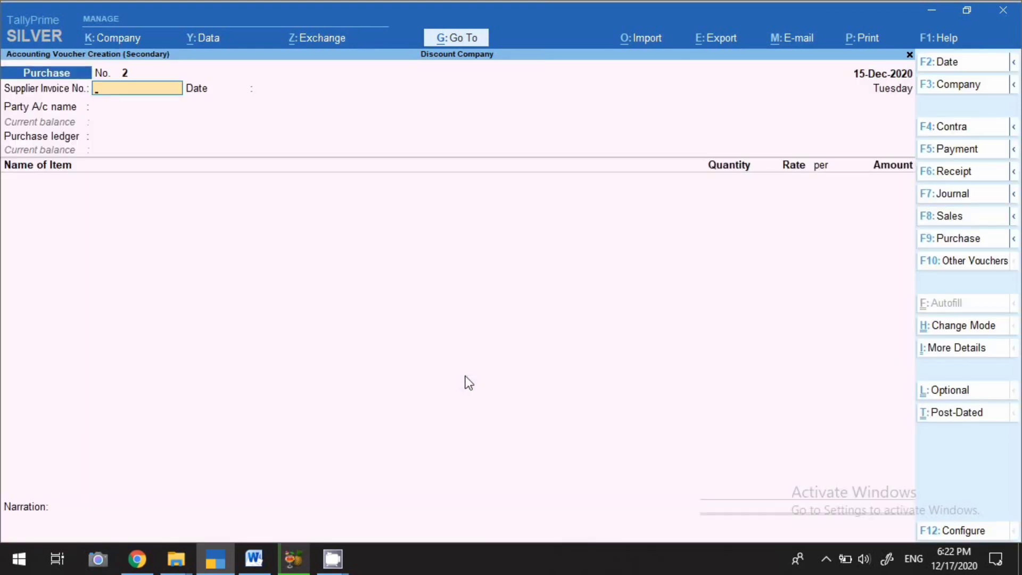
{"action": "type", "text": "12654"}
{"action": "key", "text": "Return"}
{"action": "key", "text": "Return"}
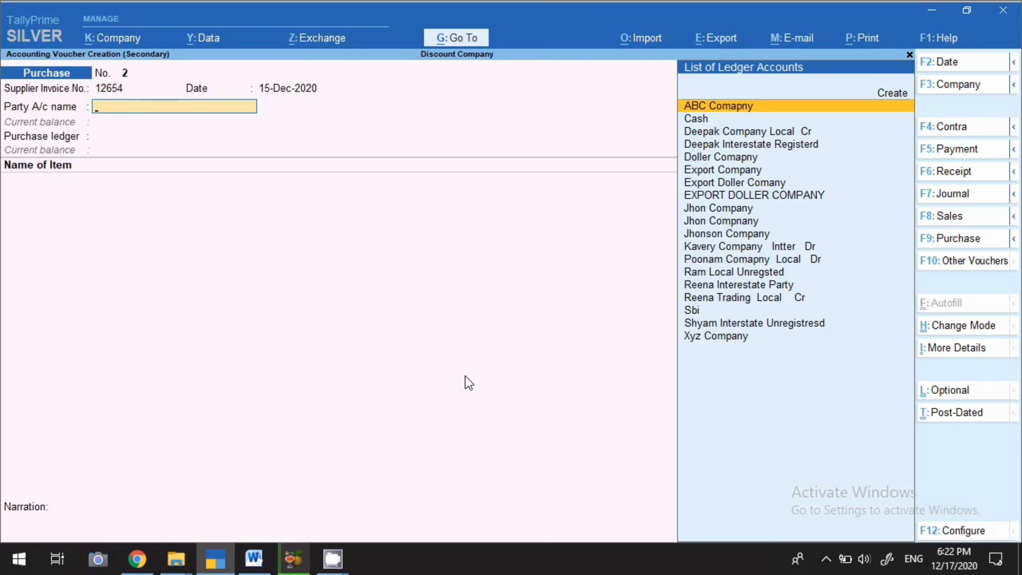
Step: Choose Reena Trading Local Cr as the party, accept the default receipt and party details, and use the Purchase ledger
{"action": "type", "text": "Ree"}
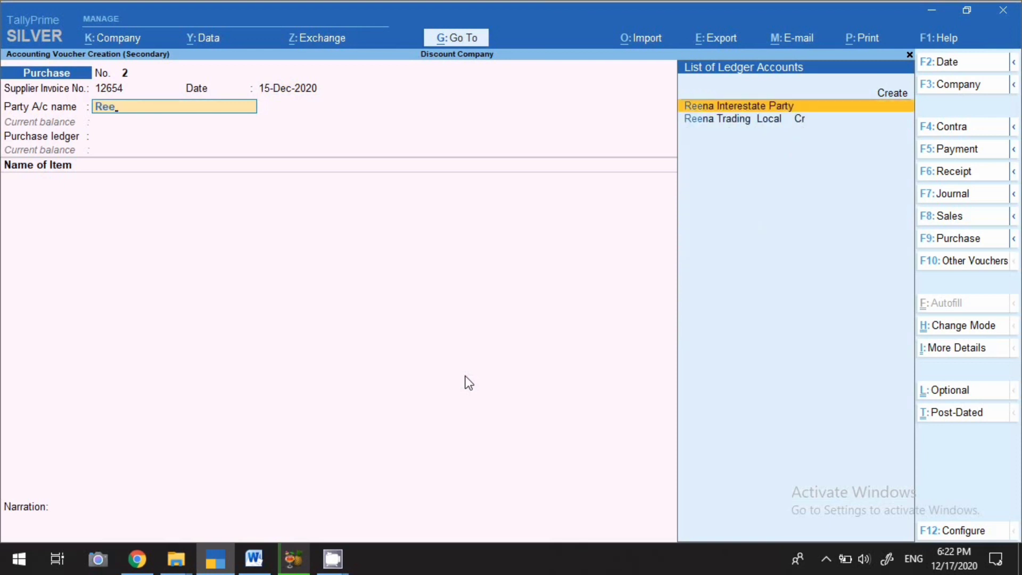
{"action": "key", "text": "Down"}
{"action": "key", "text": "Return"}
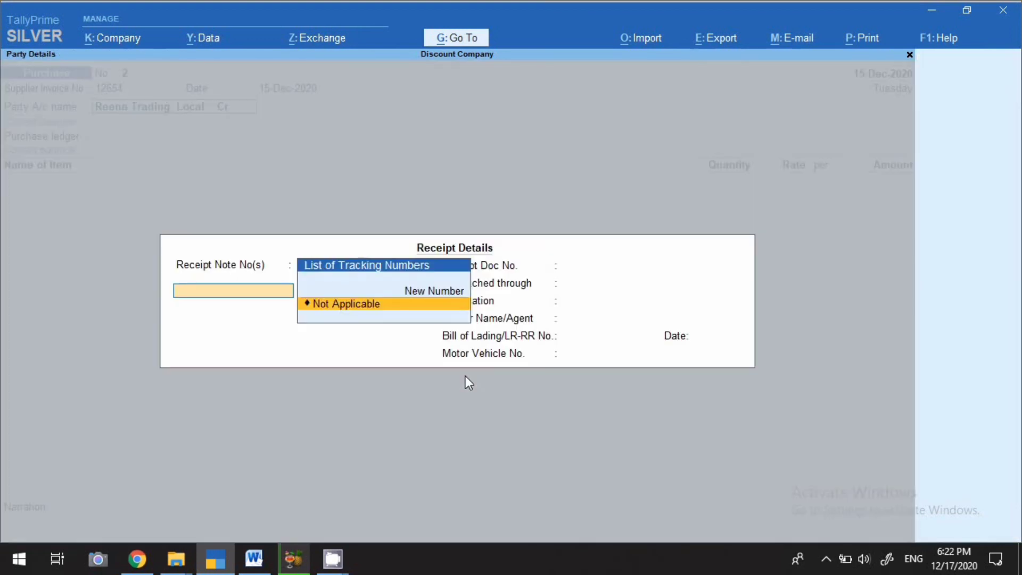
{"action": "key", "text": "Return"}
{"action": "key", "text": "Return"}
{"action": "key", "text": "Return"}
{"action": "key", "text": "Return"}
{"action": "key", "text": "Return"}
{"action": "key", "text": "Return"}
{"action": "key", "text": "Return"}
{"action": "key", "text": "Return"}
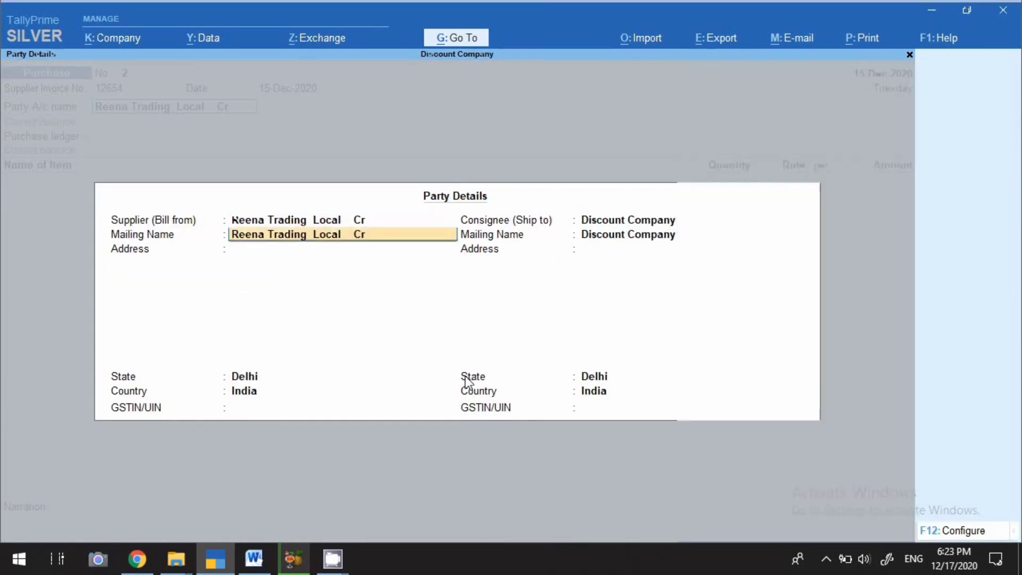
{"action": "key", "text": "Return"}
{"action": "key", "text": "Return"}
{"action": "key", "text": "Return"}
{"action": "key", "text": "Return"}
{"action": "key", "text": "Return"}
{"action": "key", "text": "Return"}
{"action": "key", "text": "Return"}
{"action": "key", "text": "Return"}
{"action": "key", "text": "Return"}
{"action": "key", "text": "Return"}
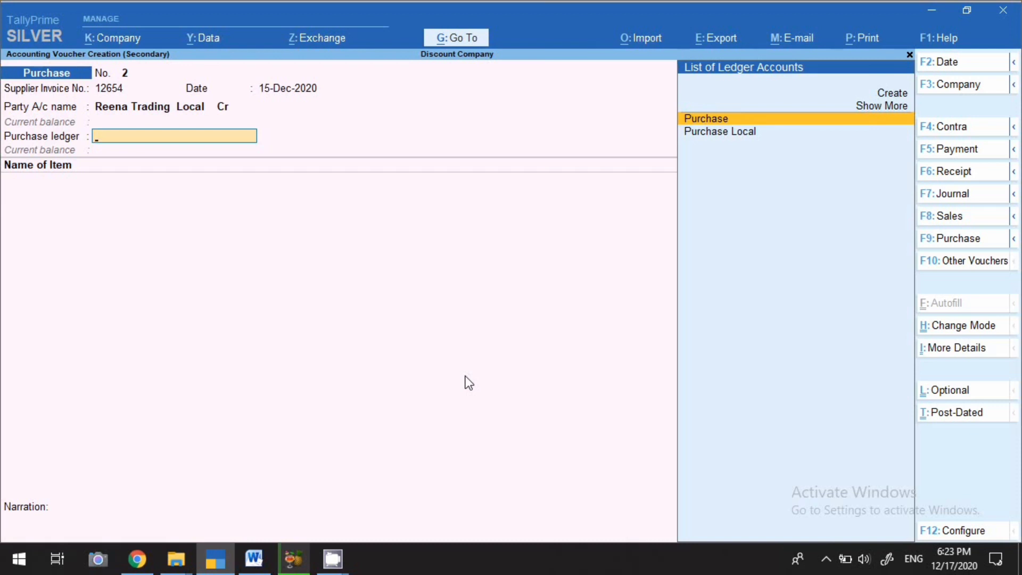
{"action": "key", "text": "Return"}
Step: Add 2 pcs of Electrical Wire Hoist with no tracking number and an amount of 50,000
{"action": "type", "text": "Ele"}
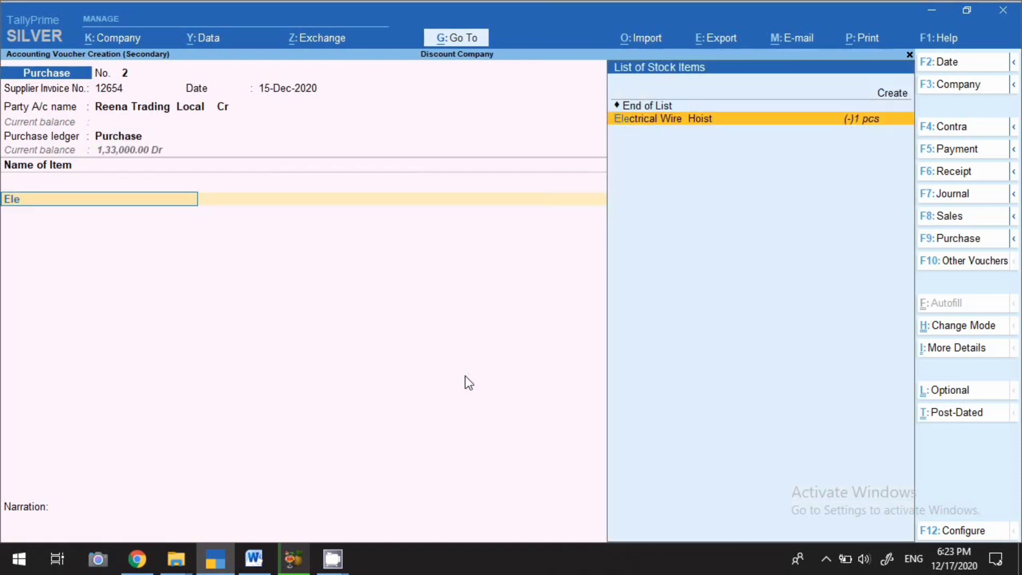
{"action": "key", "text": "Return"}
{"action": "key", "text": "Return"}
{"action": "key", "text": "Return"}
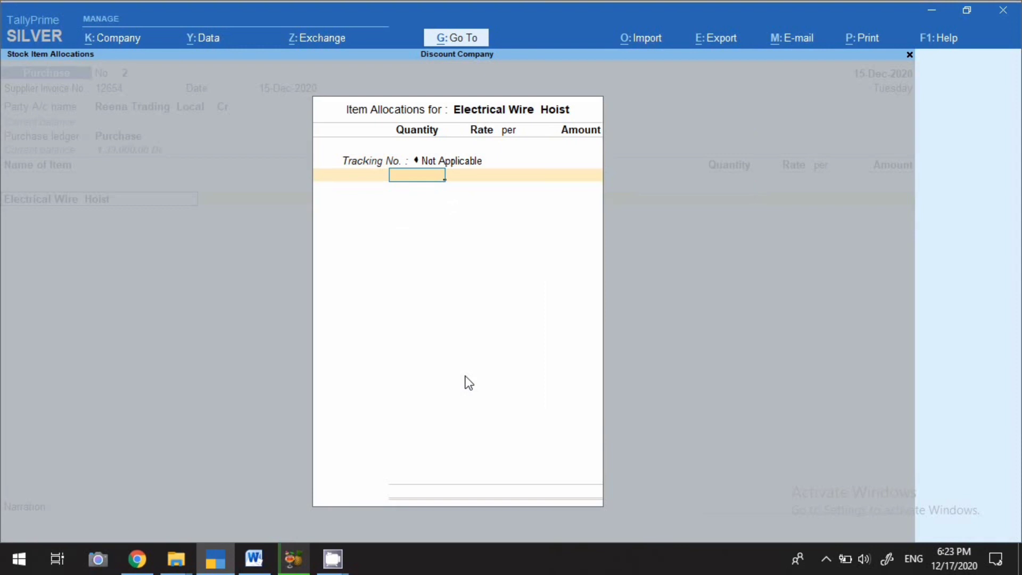
{"action": "type", "text": "2"}
{"action": "key", "text": "Return"}
{"action": "key", "text": "Return"}
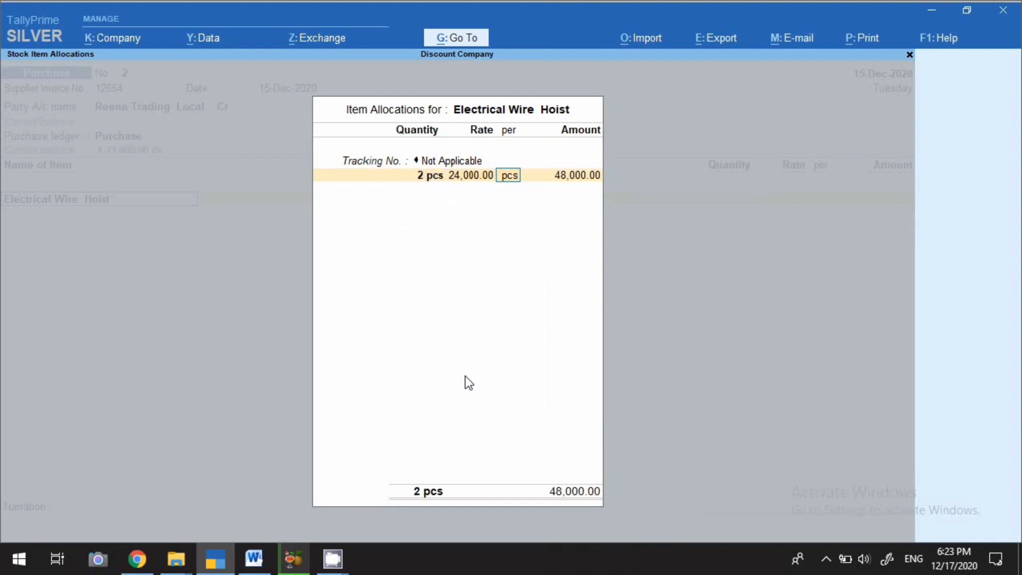
{"action": "key", "text": "Return"}
{"action": "type", "text": "50000"}
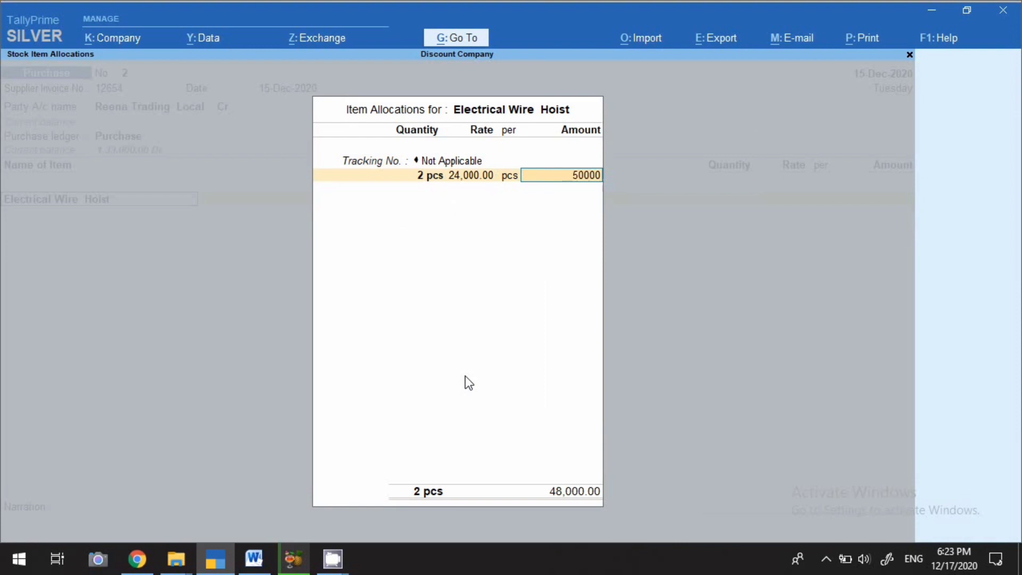
{"action": "key", "text": "Return"}
{"action": "key", "text": "Return"}
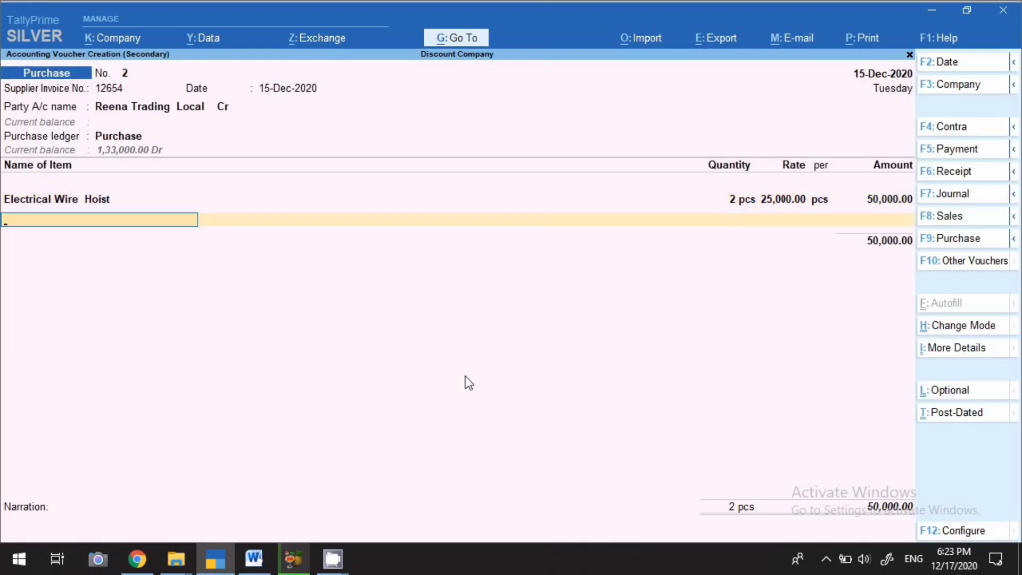
Step: Add 2,000 pcs of Fiber Belt with no tracking number and an amount of 1,00,000
{"action": "type", "text": "E"}
{"action": "key", "text": "Down"}
{"action": "key", "text": "Return"}
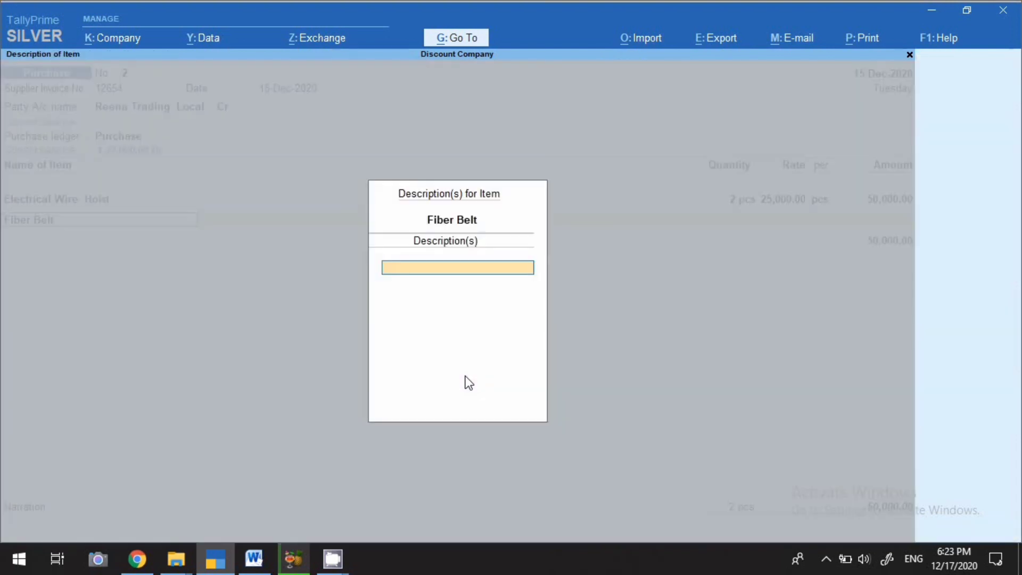
{"action": "key", "text": "Return"}
{"action": "key", "text": "Return"}
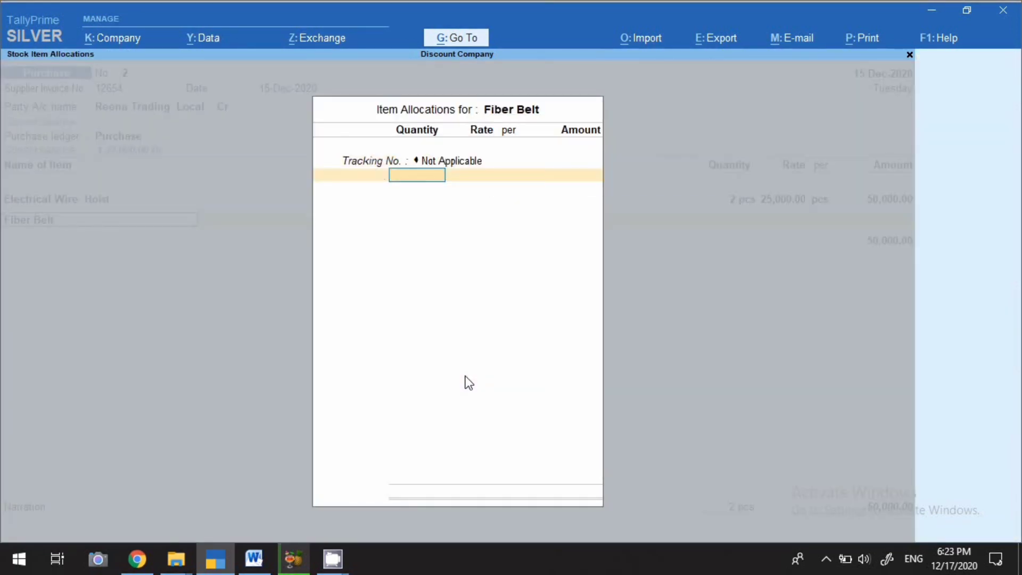
{"action": "type", "text": "2000"}
{"action": "key", "text": "Return"}
{"action": "key", "text": "Return"}
{"action": "key", "text": "Return"}
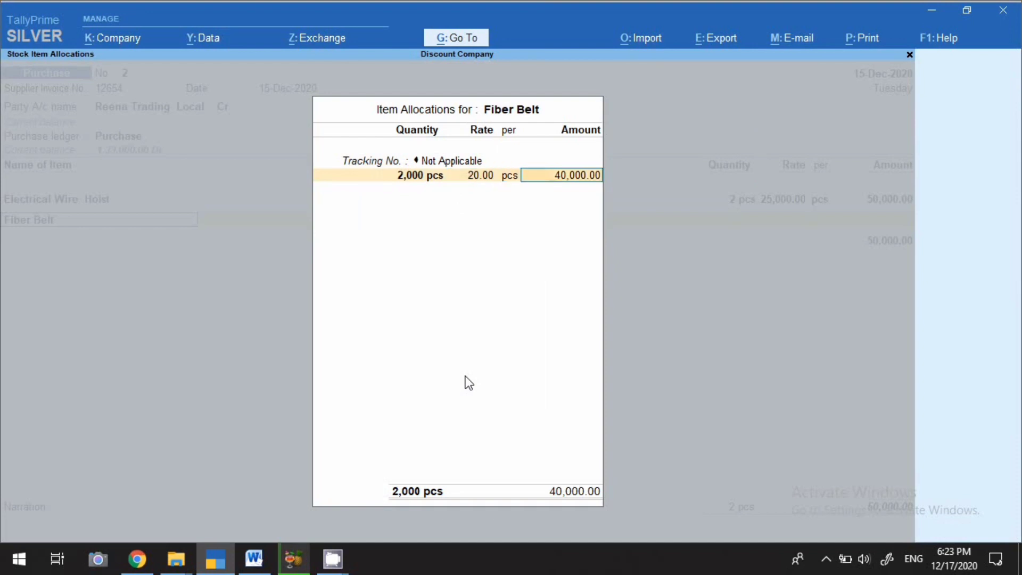
{"action": "type", "text": "9"}
{"action": "key", "text": "BackSpace"}
{"action": "type", "text": "100000"}
{"action": "key", "text": "Return"}
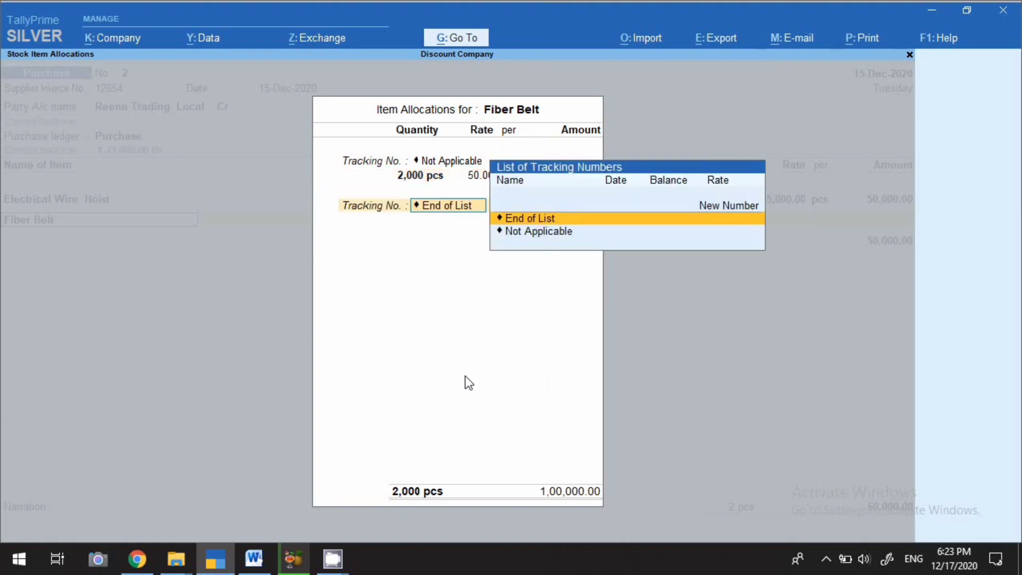
{"action": "key", "text": "Return"}
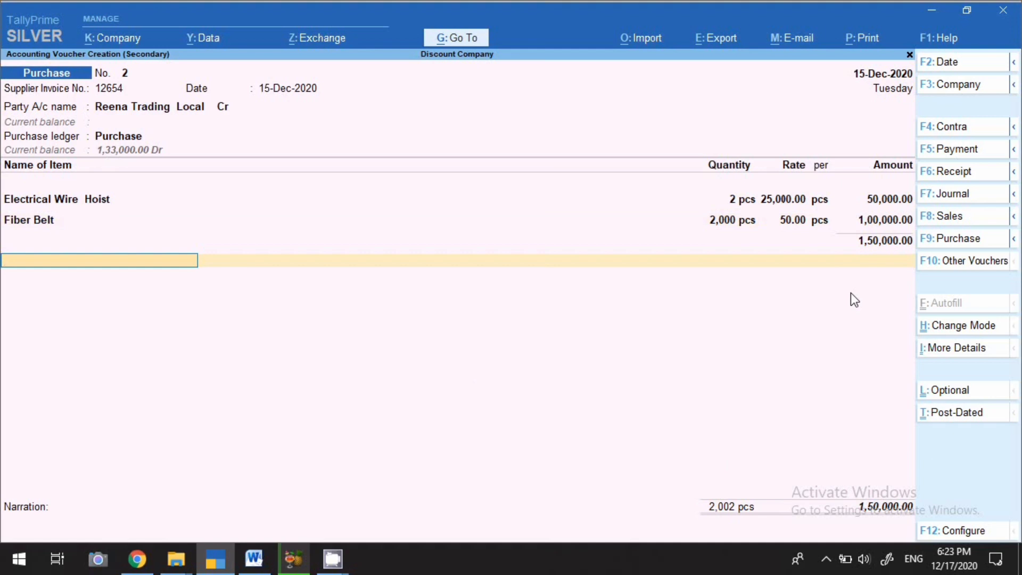
Step: Add the Discount Receiv @ 3% ledger below the items, keeping the 3% rate and entering -4,500 as its amount
{"action": "type", "text": "Dis"}
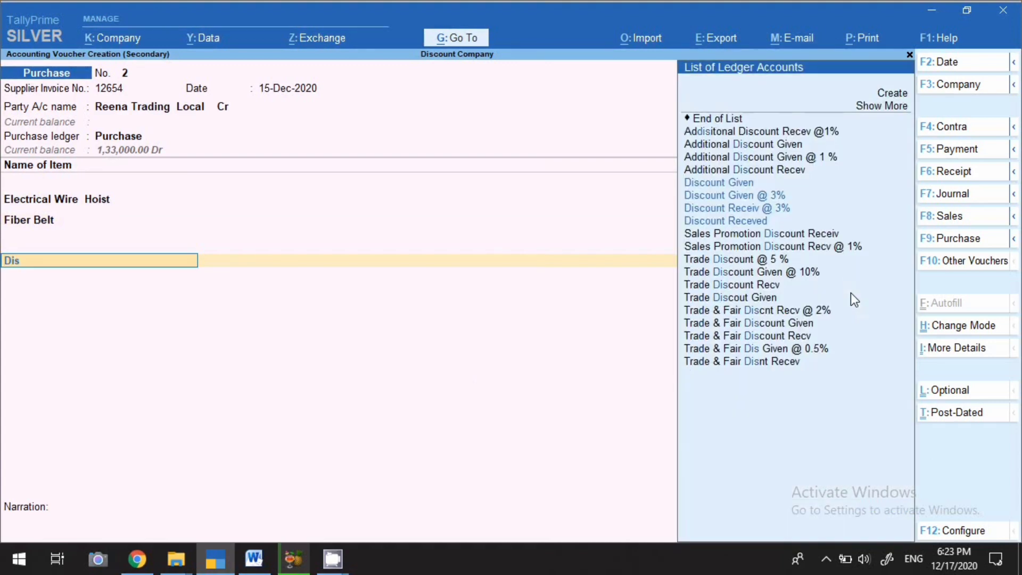
{"action": "key", "text": "Down"}
{"action": "key", "text": "Down"}
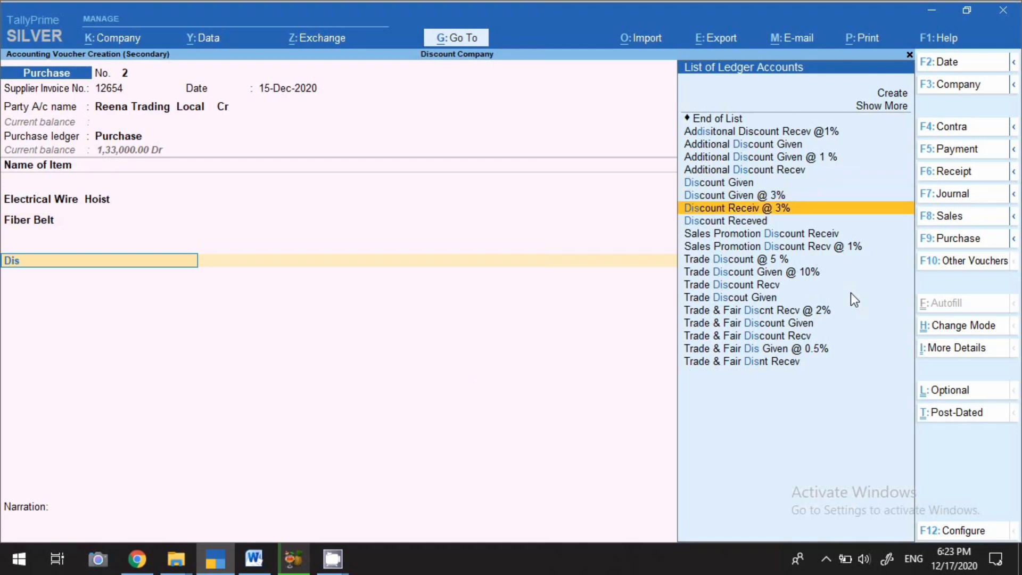
{"action": "key", "text": "Return"}
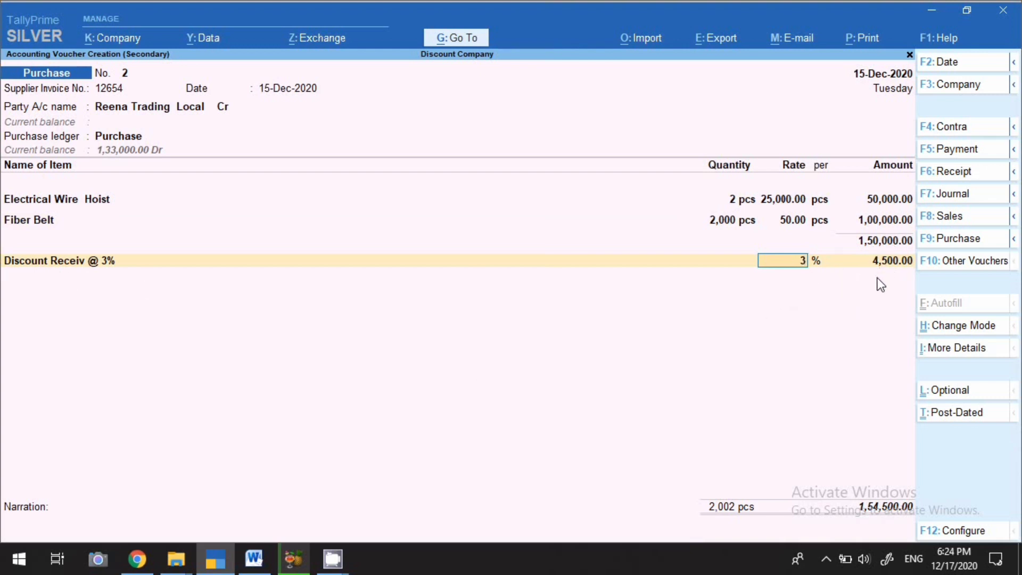
{"action": "key", "text": "Return"}
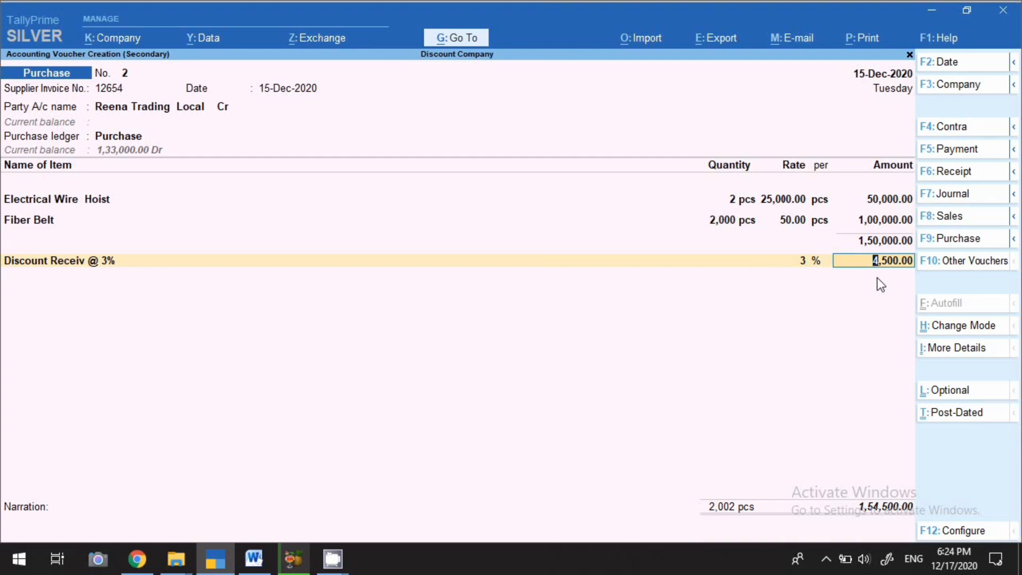
{"action": "key", "text": "BackSpace"}
{"action": "type", "text": "-4500"}
{"action": "key", "text": "Return"}
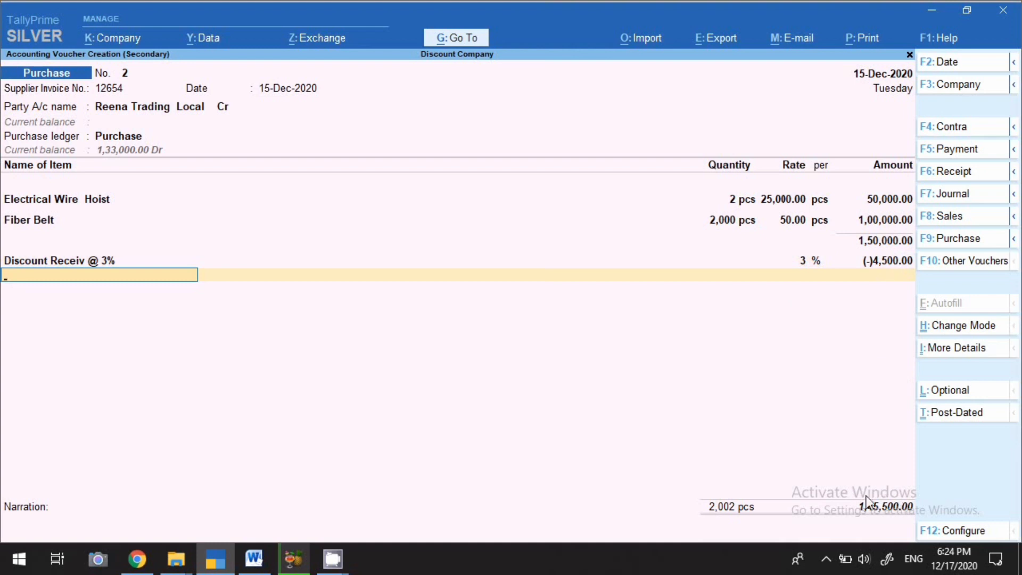
Step: Try a positive 4,500 as the Discount Receiv @ 3% amount to compare the voucher total
{"action": "left_click", "coordinate": [881, 262]}
{"action": "type", "text": "4,5"}
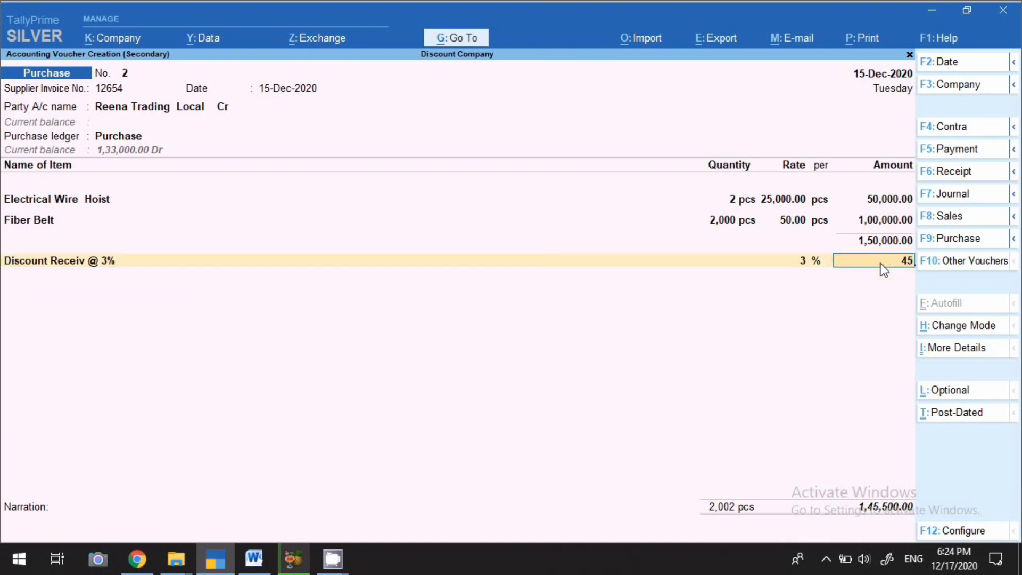
{"action": "type", "text": "00"}
{"action": "key", "text": "Return"}
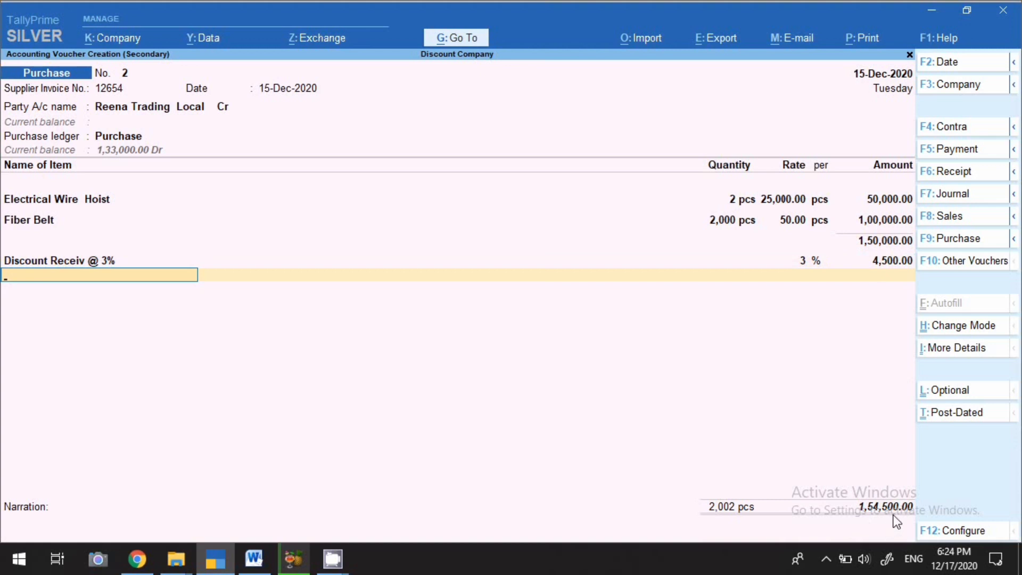
Step: Set the Discount Receiv @ 3% amount to -4,500 so it is deducted from the item total
{"action": "left_click", "coordinate": [880, 261]}
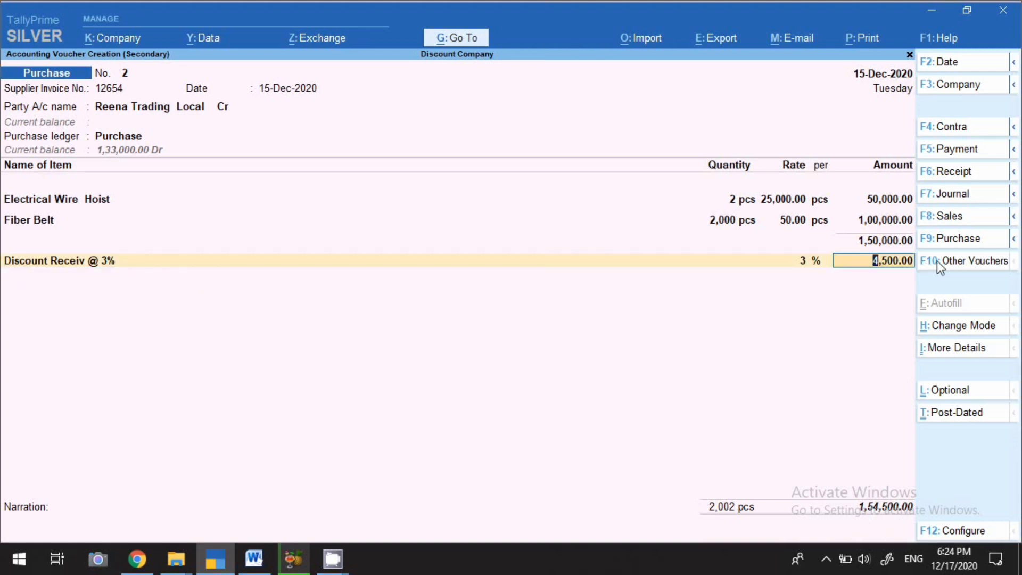
{"action": "type", "text": "-4500"}
{"action": "key", "text": "Return"}
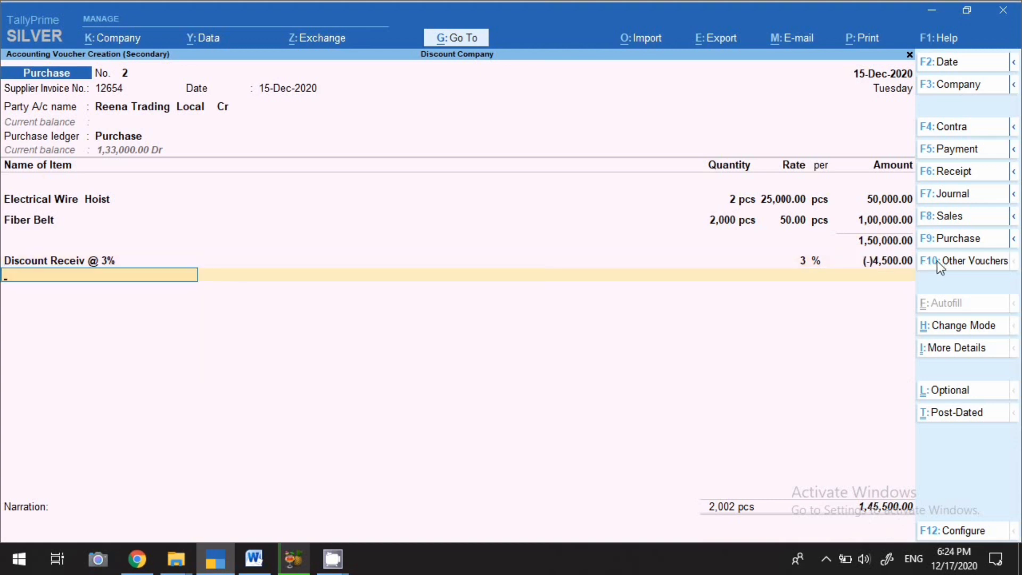
Step: Add the Cgst and Sgst ledgers below the discount, keeping their calculated tax amounts
{"action": "type", "text": "Cgs"}
{"action": "key", "text": "Return"}
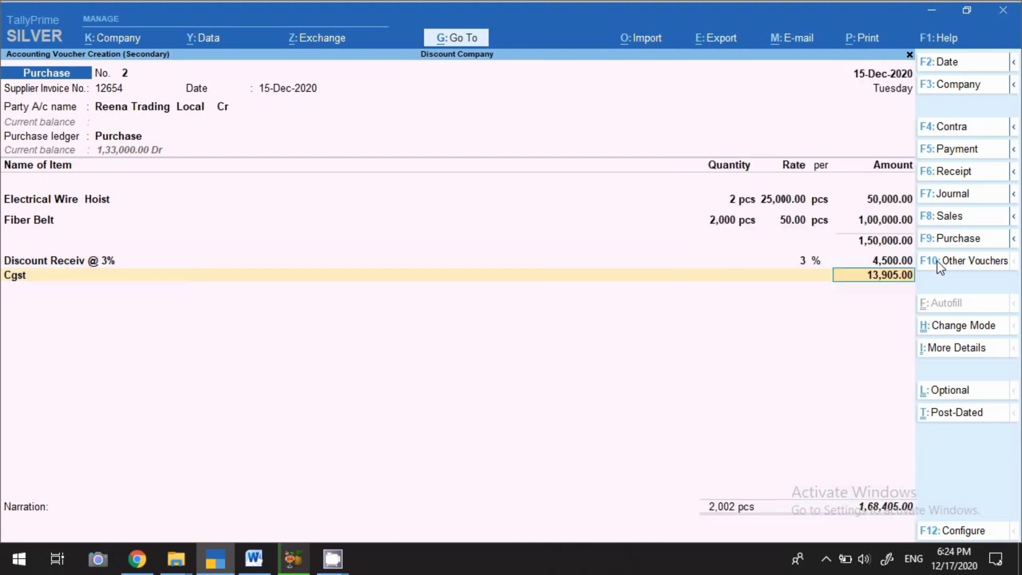
{"action": "key", "text": "Return"}
{"action": "type", "text": "sg"}
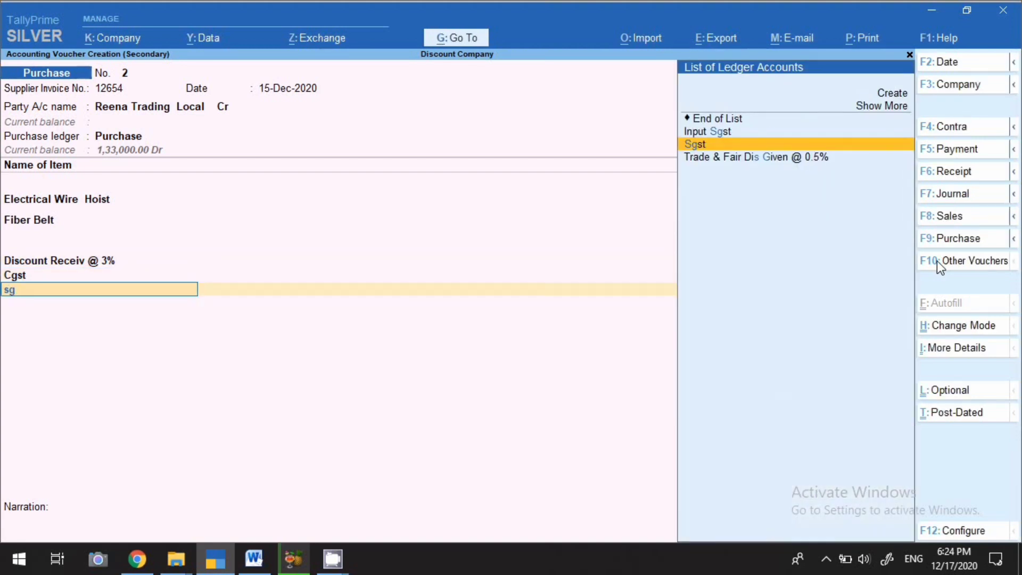
{"action": "key", "text": "Return"}
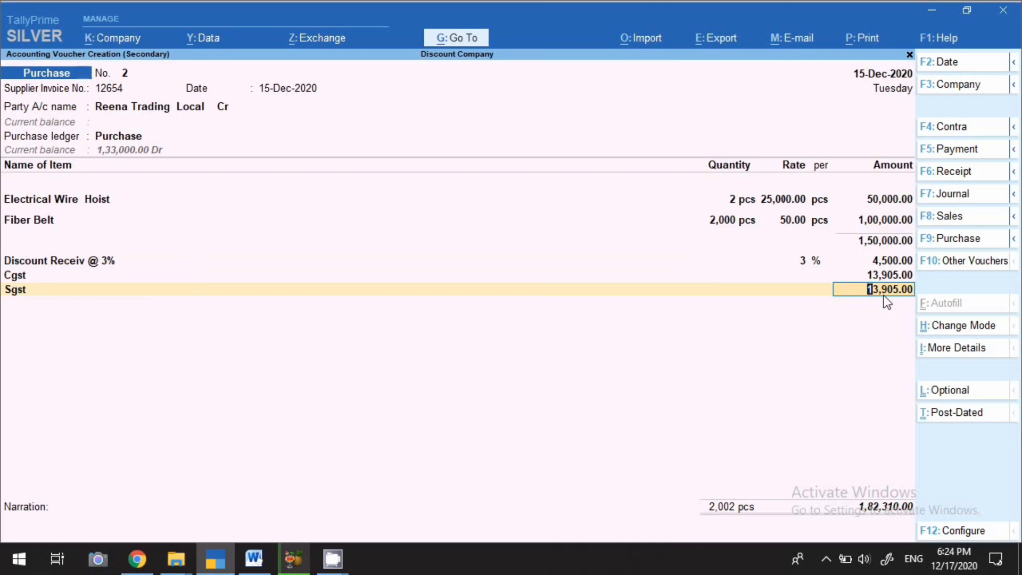
Step: Examine the voucher's detailed GST tax analysis, checking how the discount is apportioned to Electrical Wire Hoist and Fiber Belt
{"action": "left_click", "coordinate": [960, 351]}
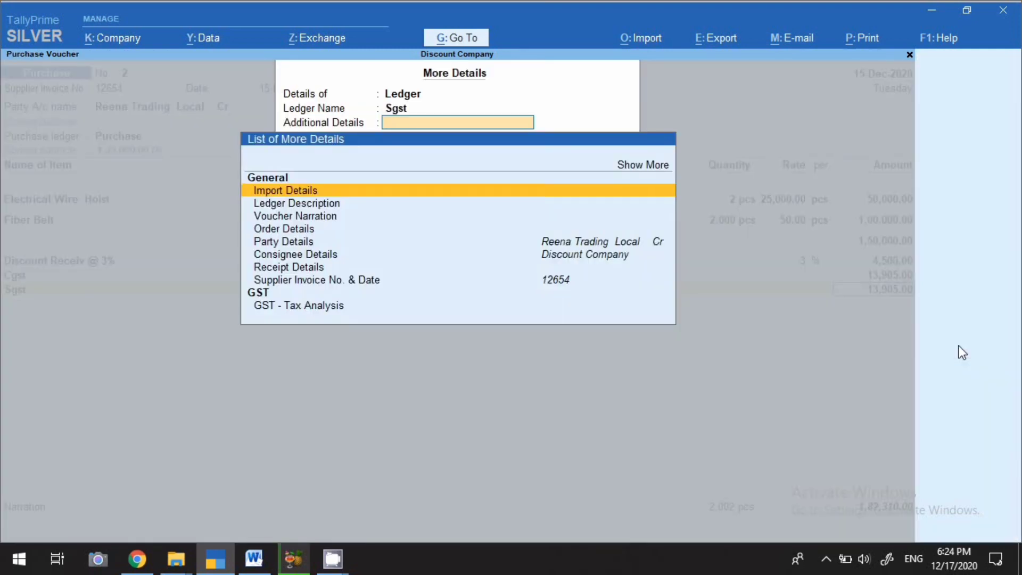
{"action": "left_click", "coordinate": [335, 307]}
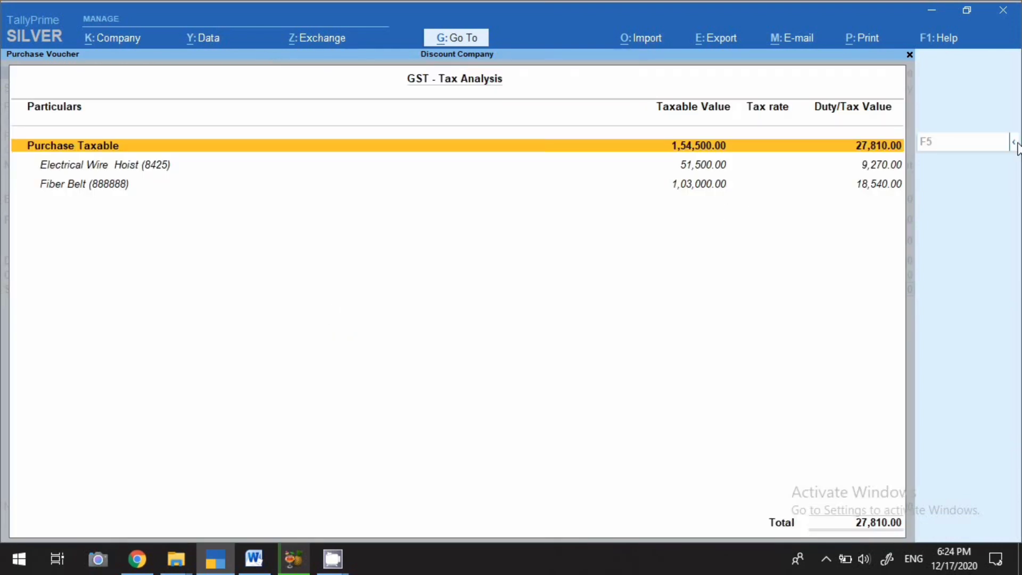
{"action": "key", "text": "alt+f5"}
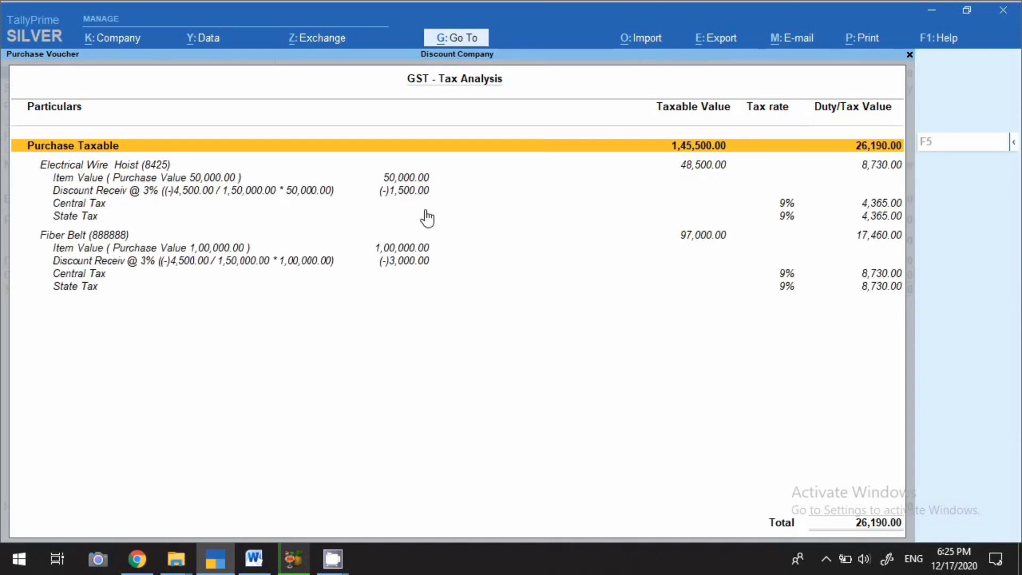
{"action": "left_click", "coordinate": [405, 179]}
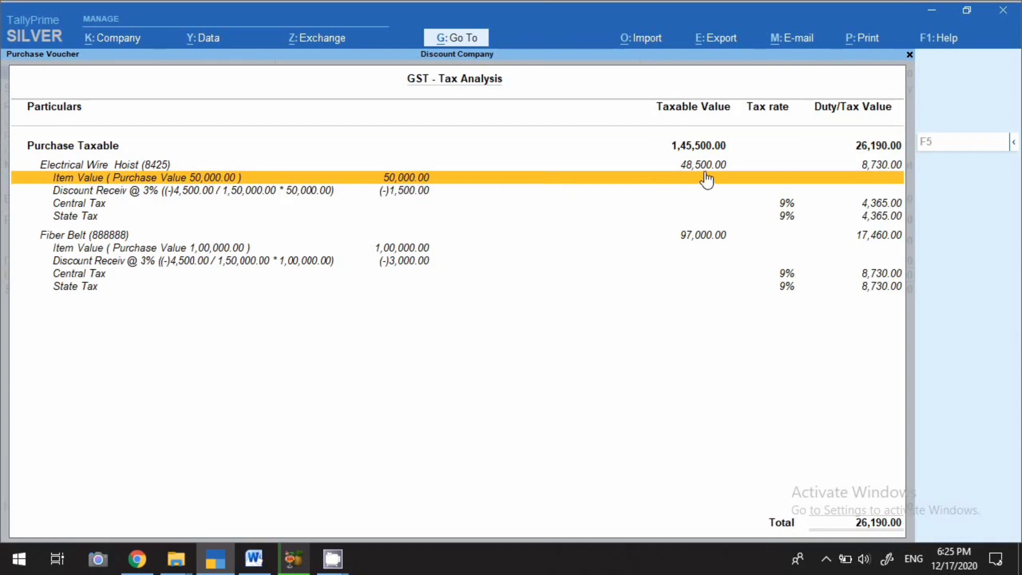
{"action": "left_click", "coordinate": [375, 249]}
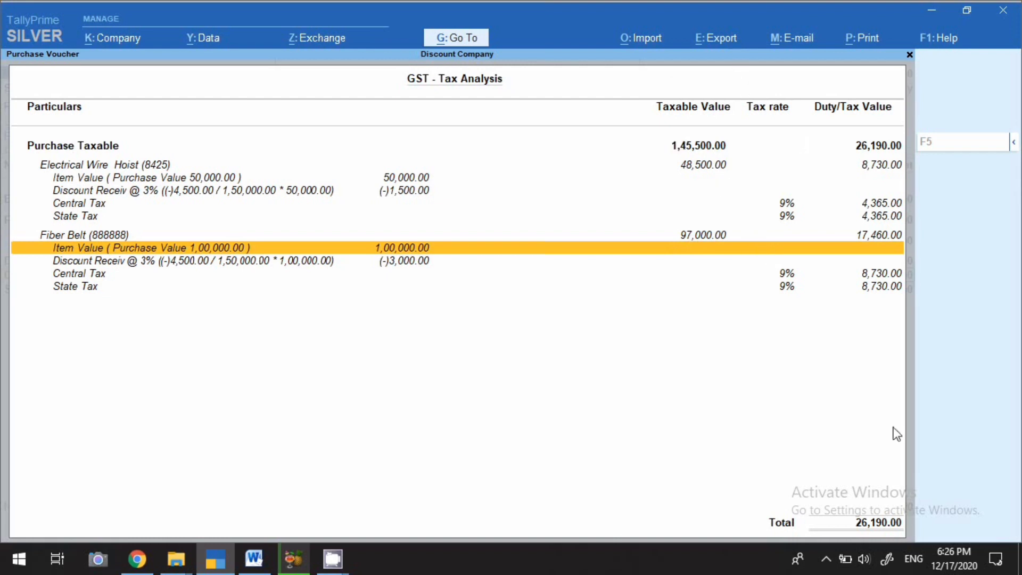
{"action": "key", "text": "Escape"}
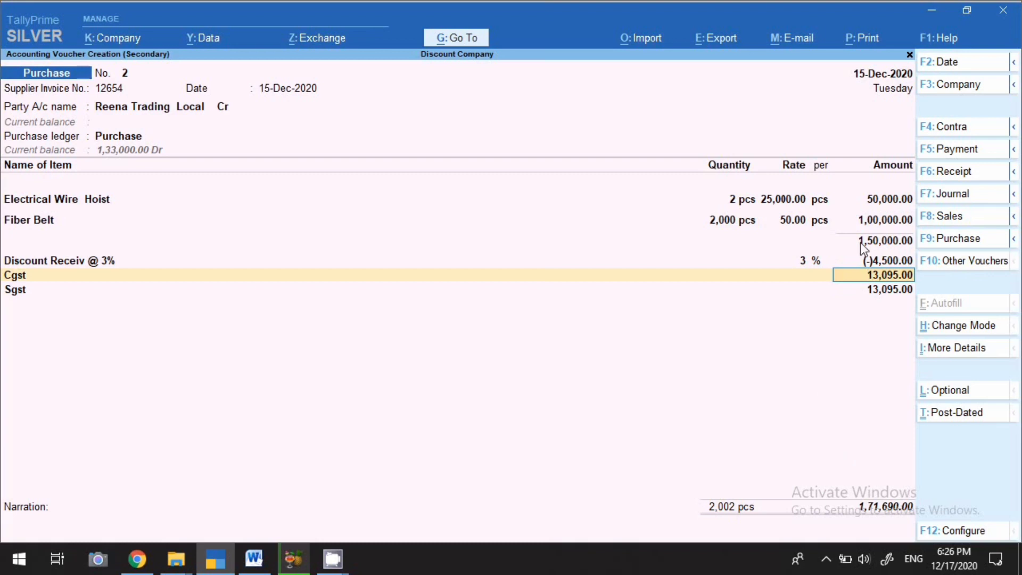
Step: Preview the purchase voucher's printed invoice at full size and check its items, discount and tax lines
{"action": "left_click", "coordinate": [866, 39]}
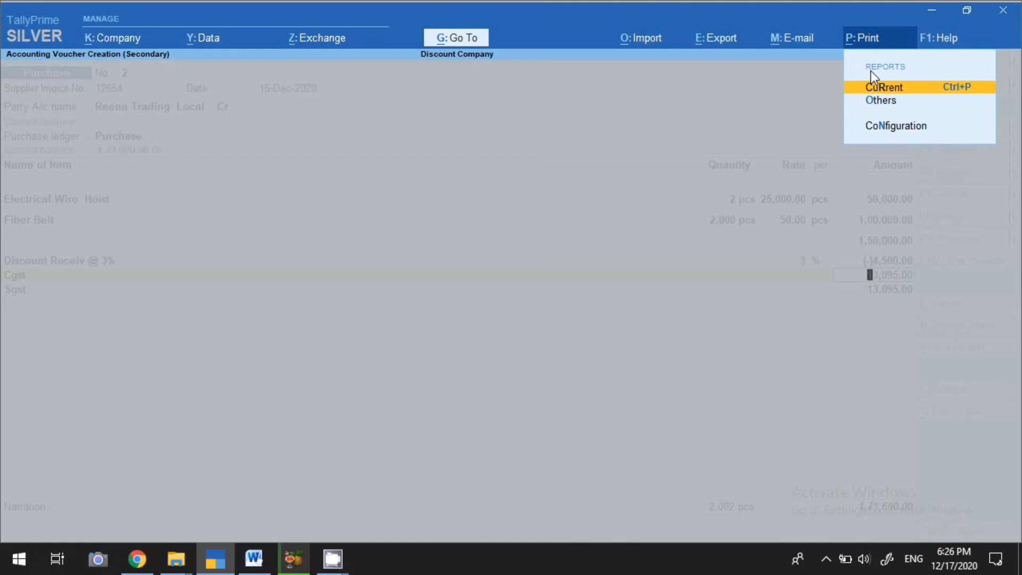
{"action": "key", "text": "Return"}
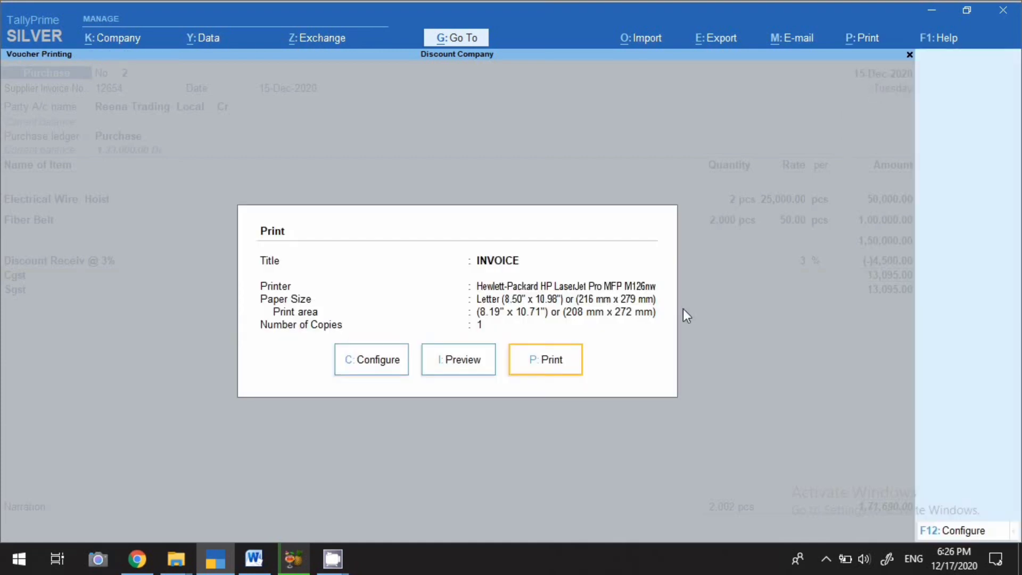
{"action": "left_click", "coordinate": [450, 362]}
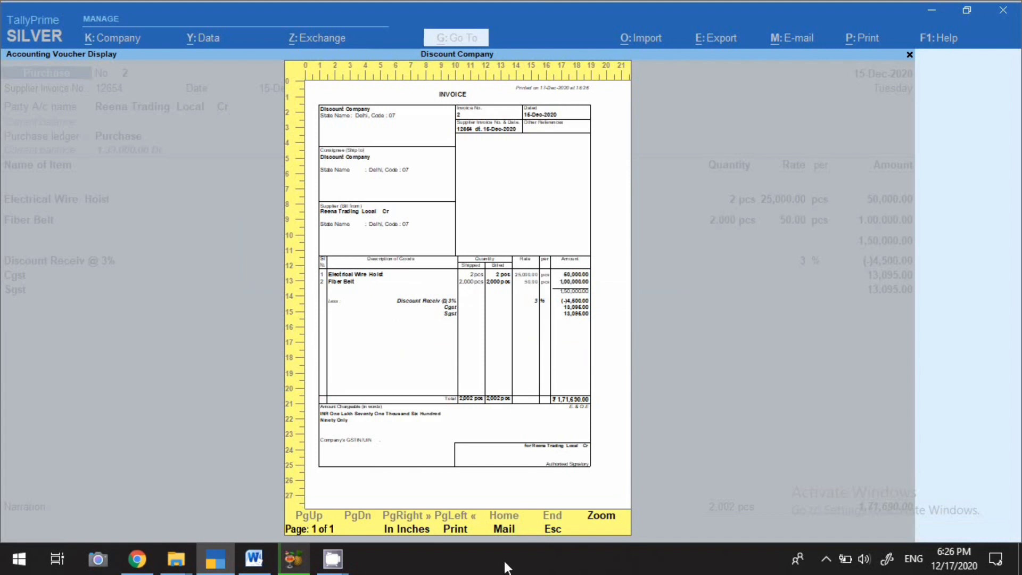
{"action": "key", "text": "Return"}
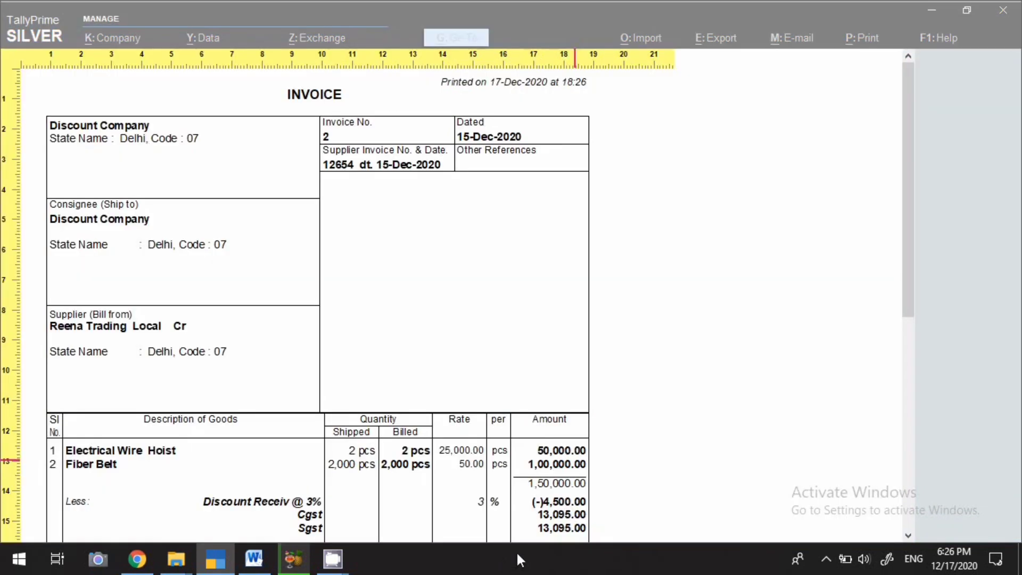
{"action": "scroll", "coordinate": [543, 472], "scroll_direction": "down", "scroll_amount": 3}
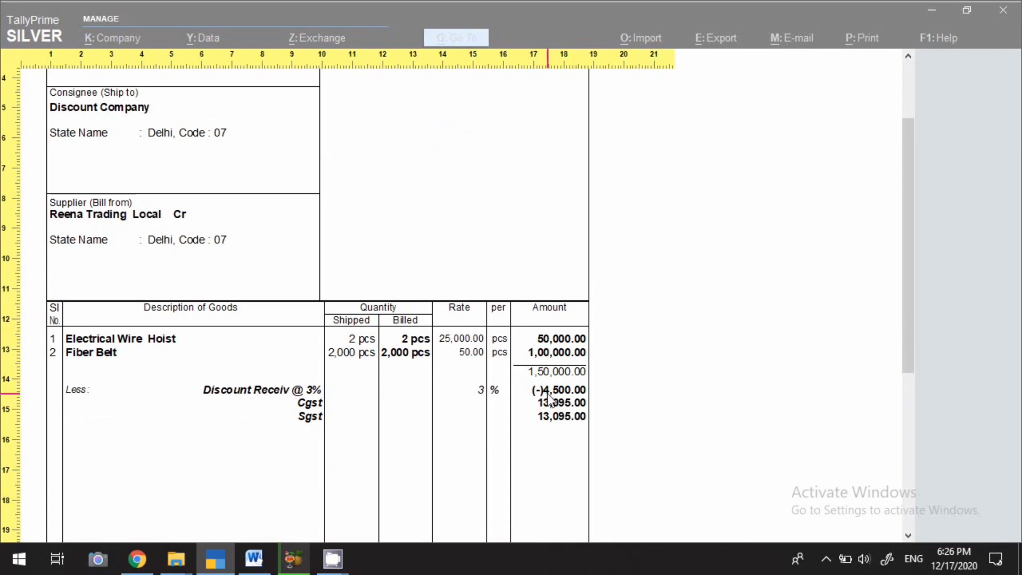
{"action": "left_click", "coordinate": [571, 413]}
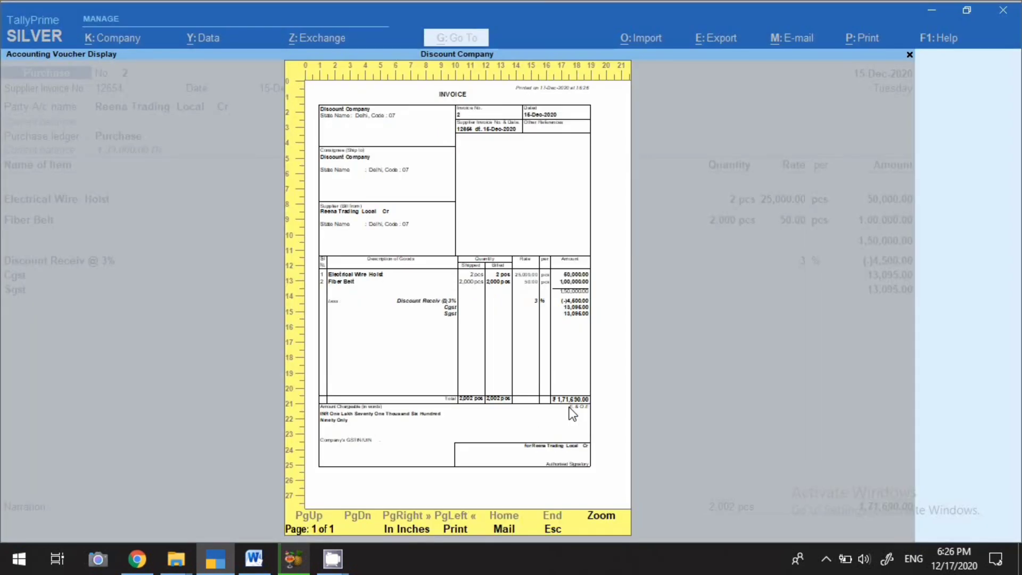
{"action": "key", "text": "Escape"}
{"action": "key", "text": "Escape"}
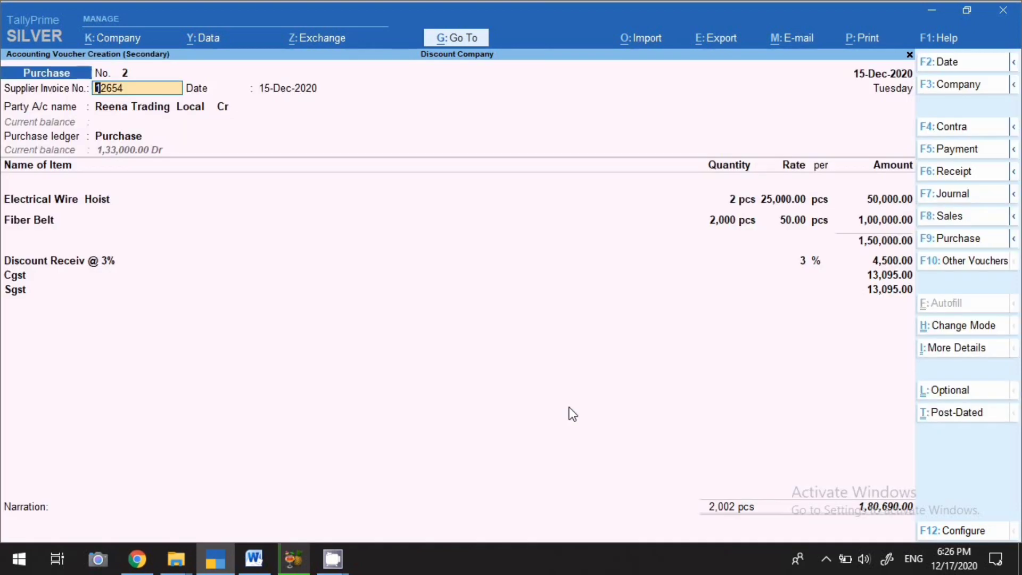
Step: Clear the supplier invoice number and save the purchase voucher, closing the voucher lists back to the Gateway of Tally
{"action": "key", "text": "BackSpace"}
{"action": "key", "text": "ctrl"}
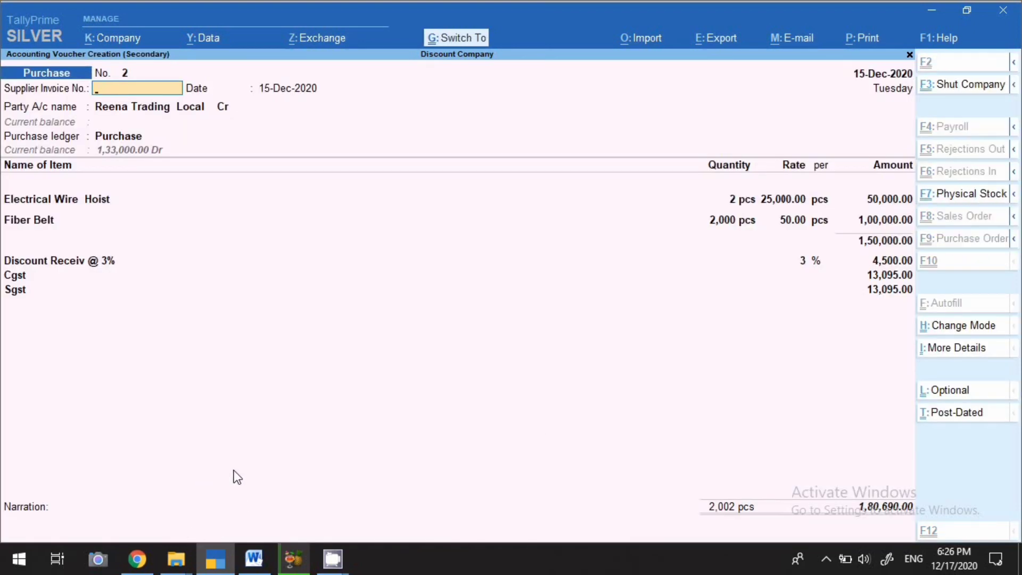
{"action": "key", "text": "ctrl+a"}
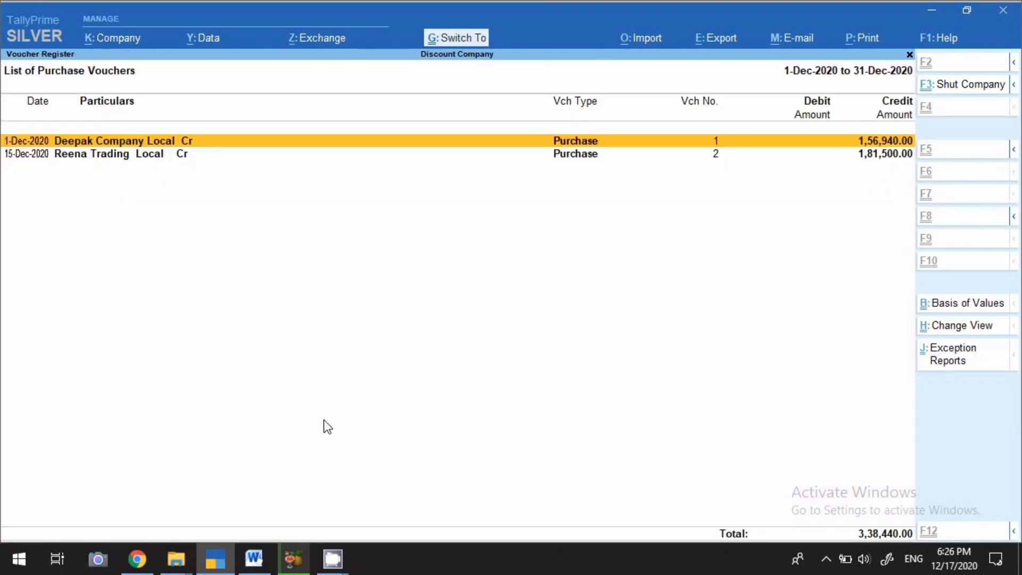
{"action": "key", "text": "Escape"}
{"action": "key", "text": "Escape"}
{"action": "key", "text": "Escape"}
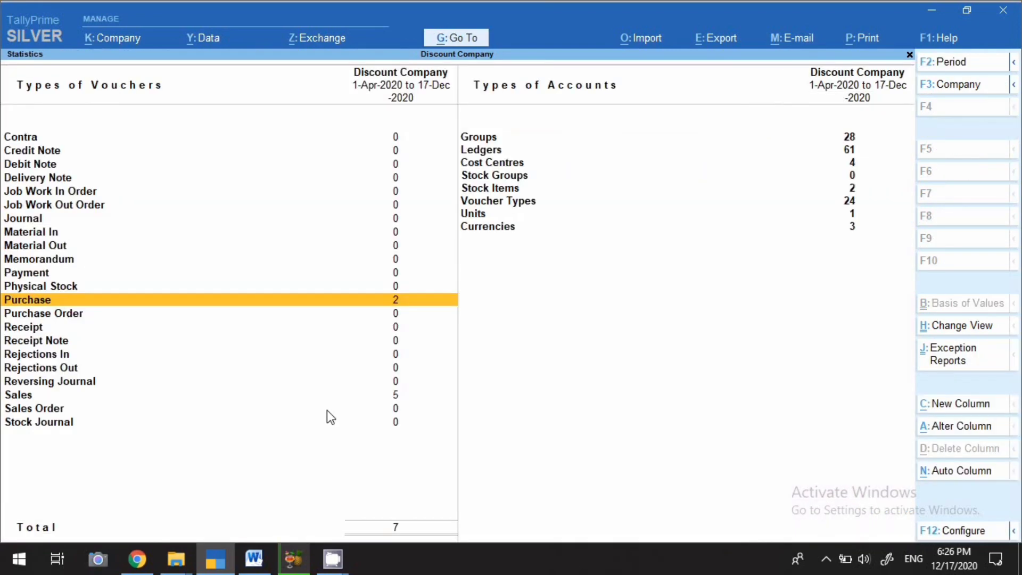
{"action": "key", "text": "Escape"}
{"action": "key", "text": "Escape"}
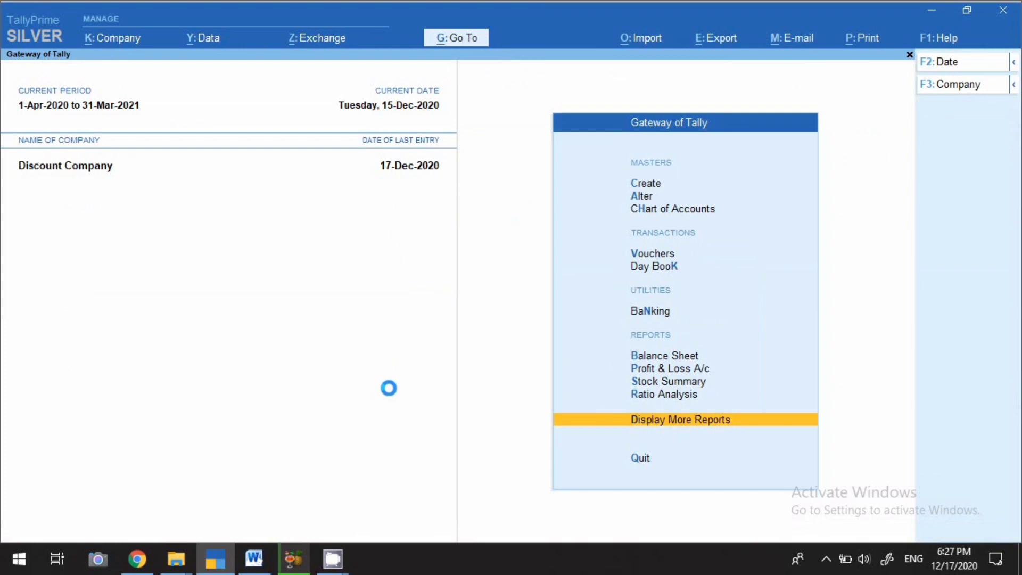
Step: Review the Sundry Creditors balances under Current Liabilities in the Balance Sheet
{"action": "key", "text": "b"}
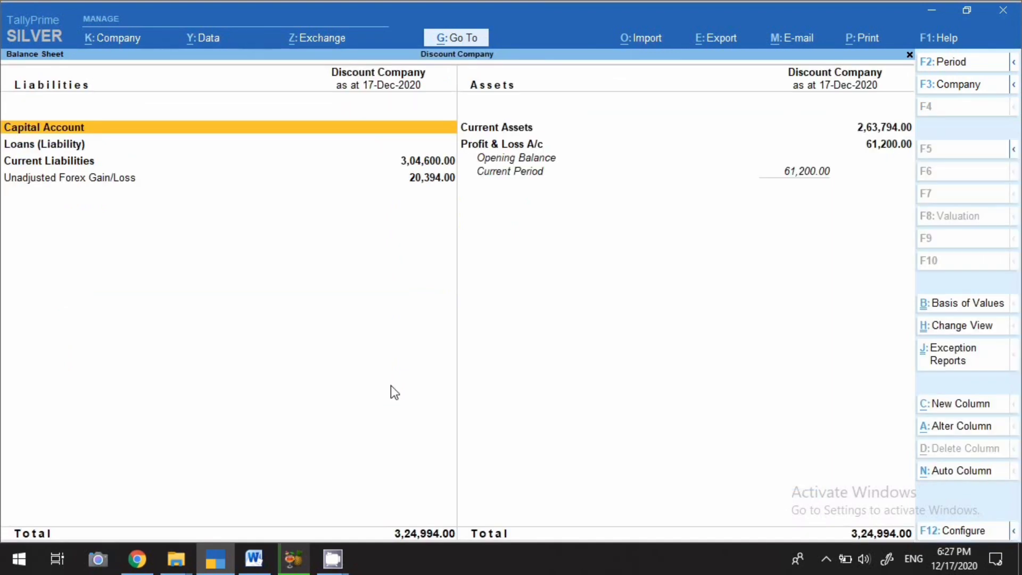
{"action": "key", "text": "Down"}
{"action": "key", "text": "Down"}
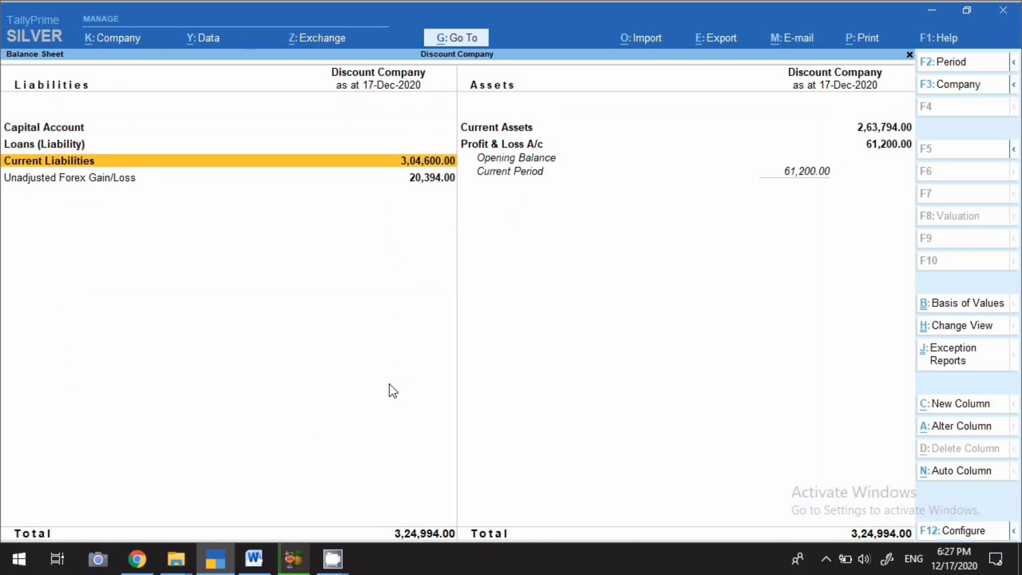
{"action": "key", "text": "Return"}
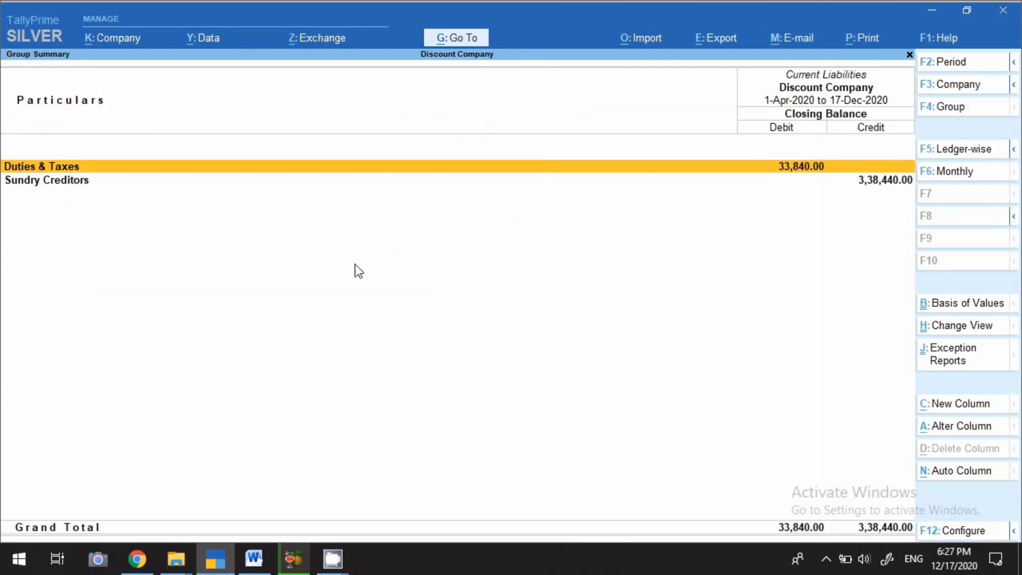
{"action": "key", "text": "Down"}
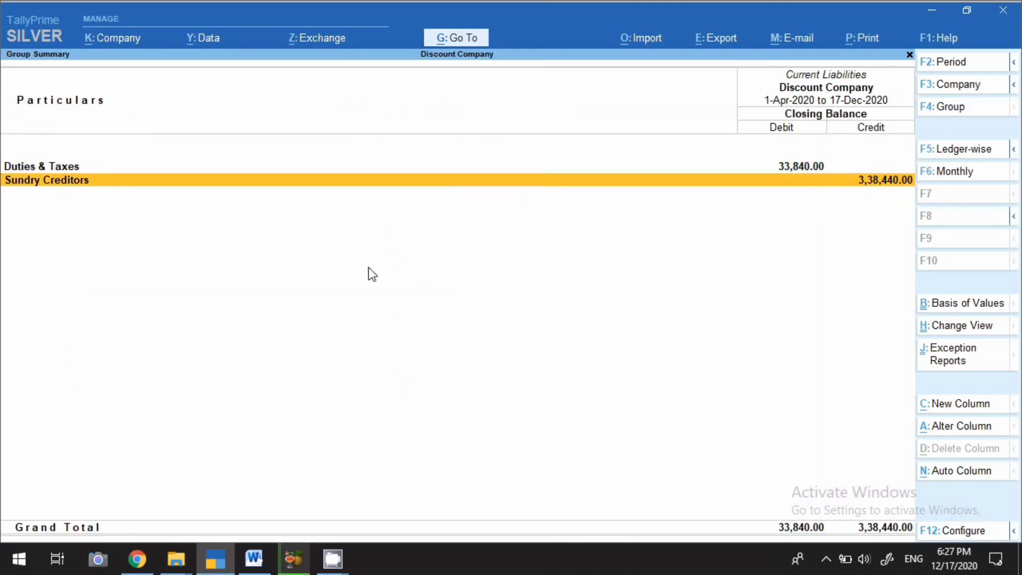
{"action": "key", "text": "Return"}
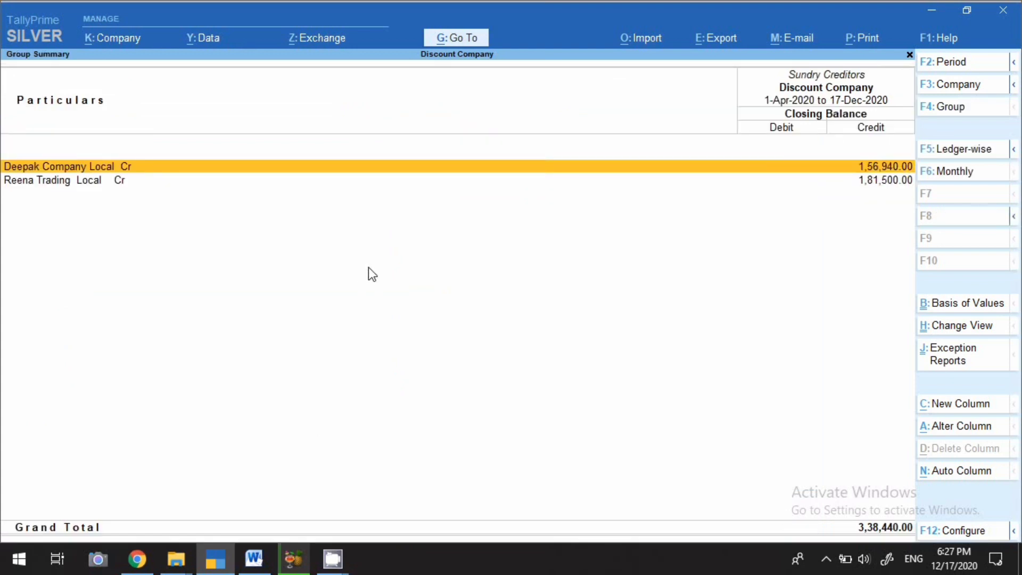
{"action": "key", "text": "Down"}
{"action": "key", "text": "Up"}
{"action": "key", "text": "Down"}
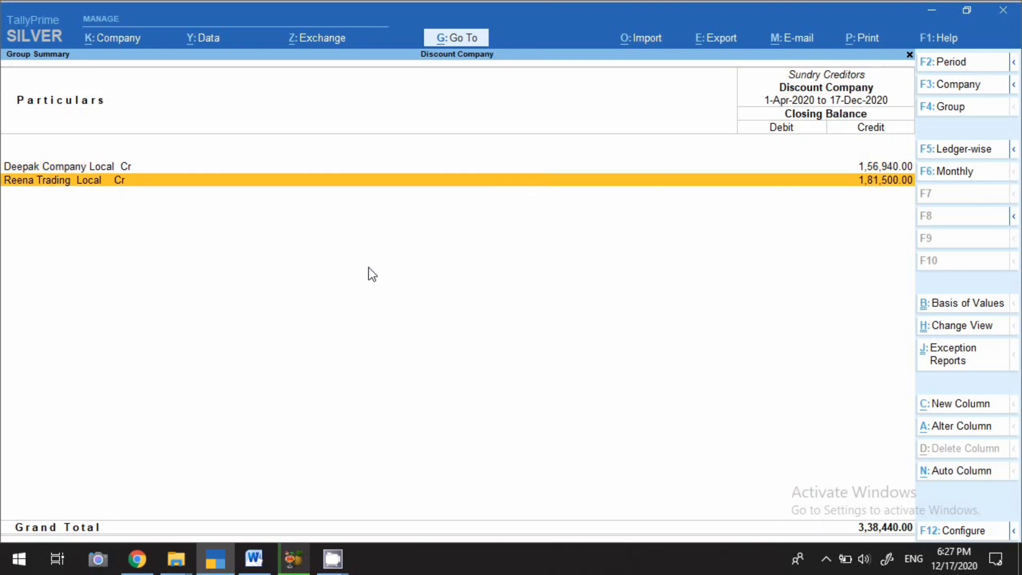
{"action": "key", "text": "Escape"}
{"action": "key", "text": "Escape"}
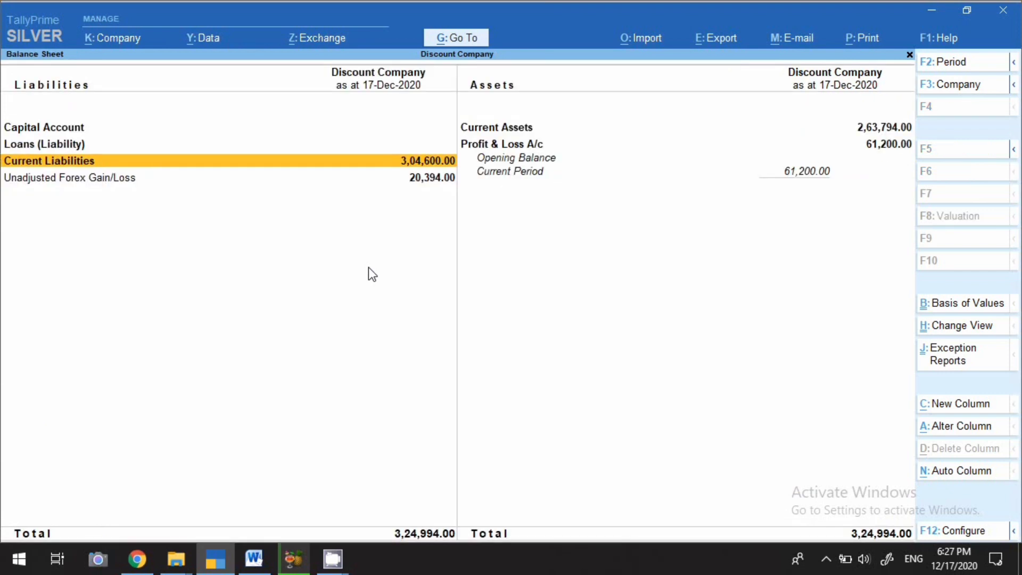
Step: Review the Sundry Debtors balances under Current Assets, and return from the Balance Sheet to the Gateway of Tally
{"action": "key", "text": "Right"}
{"action": "key", "text": "Up"}
{"action": "key", "text": "Return"}
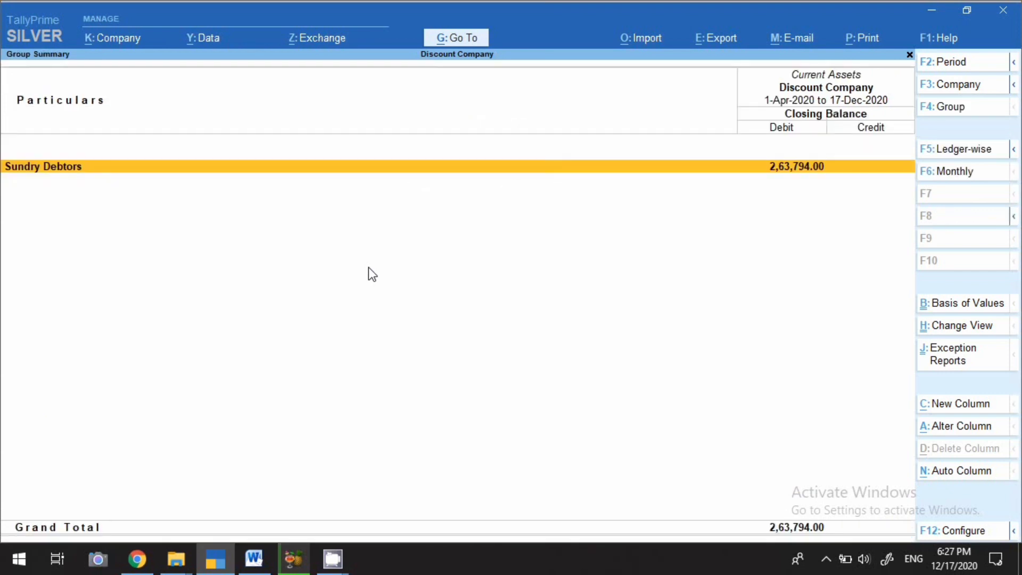
{"action": "key", "text": "Return"}
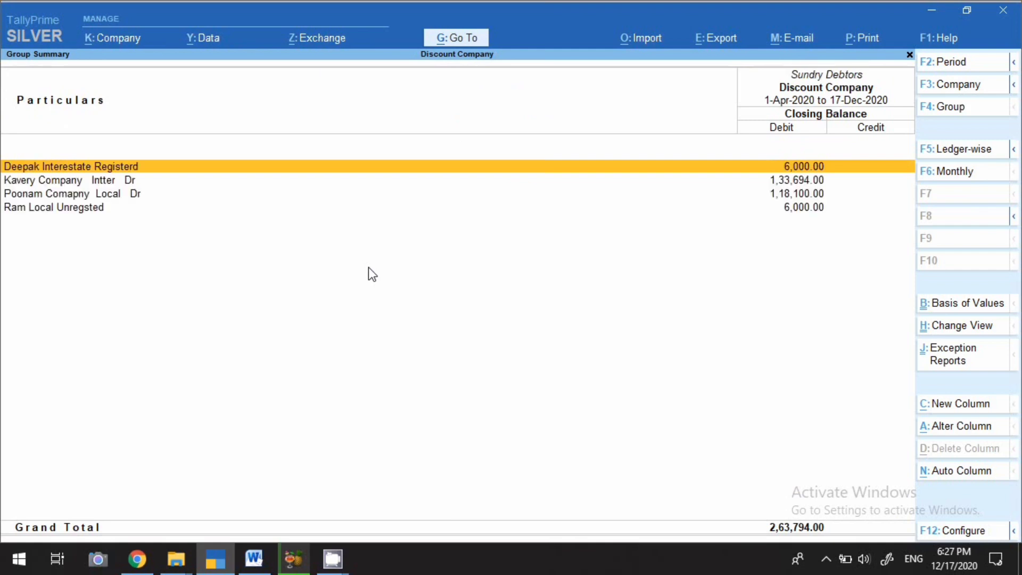
{"action": "key", "text": "Down"}
{"action": "key", "text": "Down"}
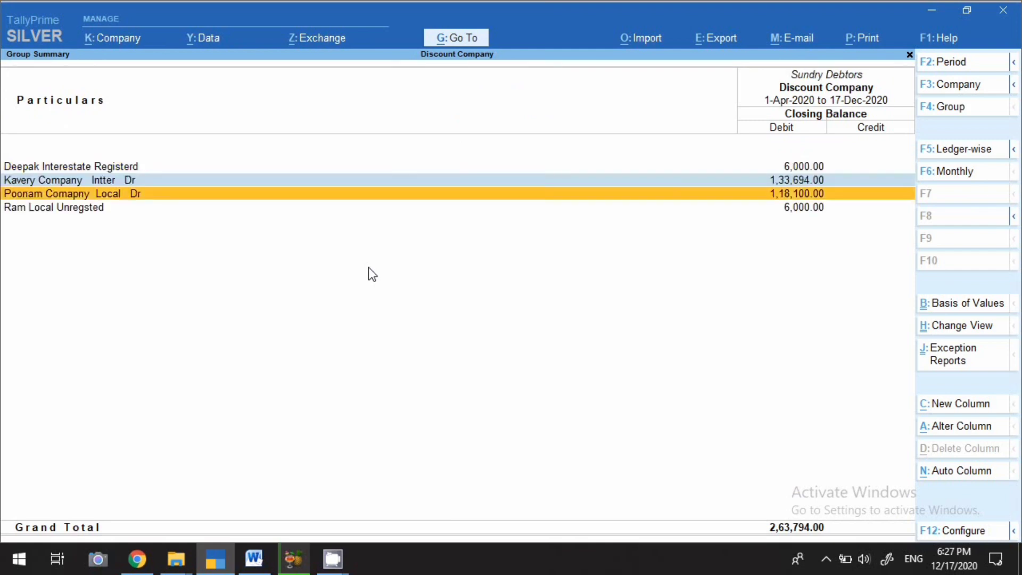
{"action": "key", "text": "Return"}
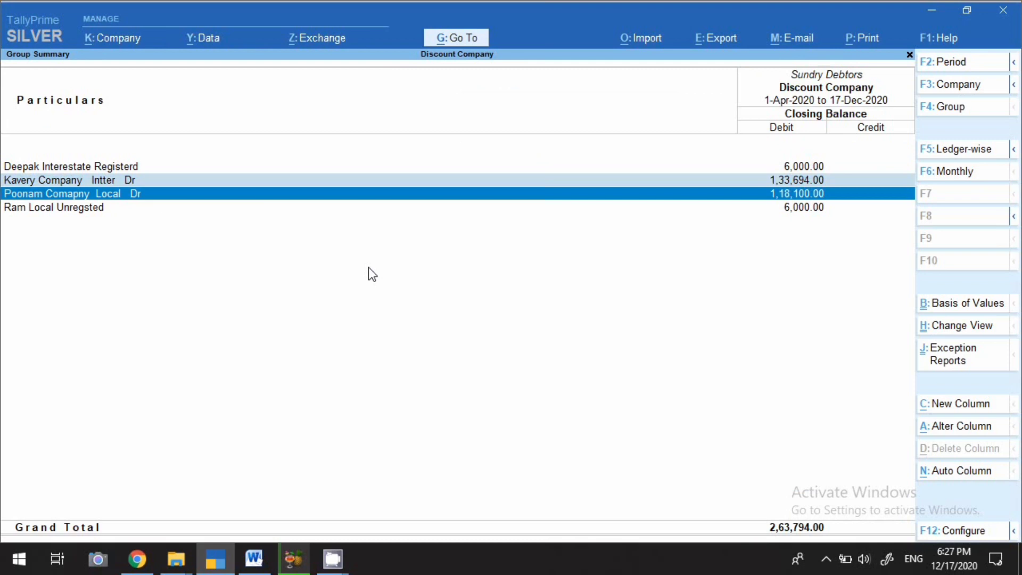
{"action": "key", "text": "Escape"}
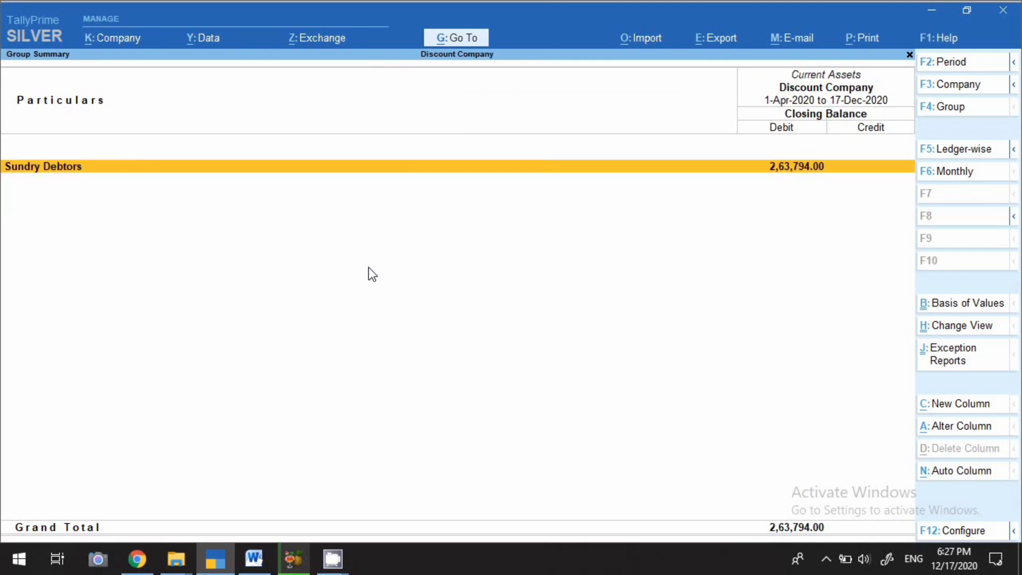
{"action": "key", "text": "Escape"}
{"action": "key", "text": "Escape"}
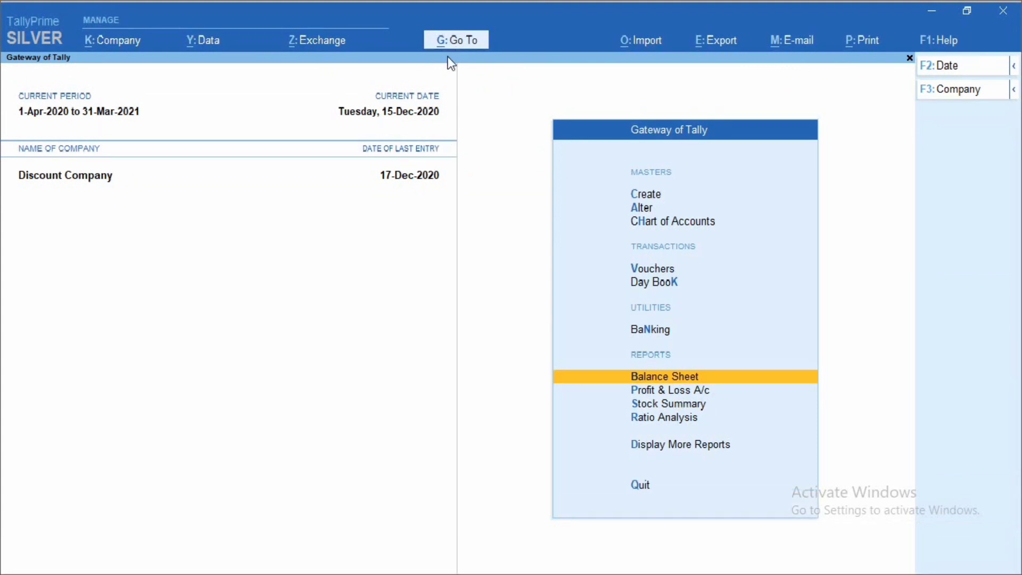
Step: Open the GSTR-1 report and set its period from 15-12-2020 to 31-12-2020
{"action": "left_click", "coordinate": [461, 46]}
{"action": "type", "text": "Gst"}
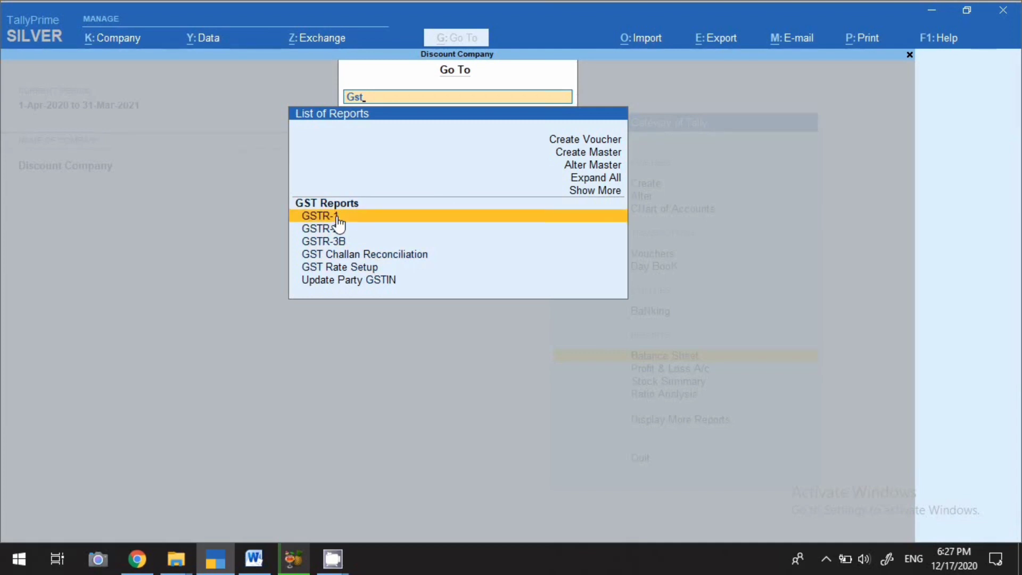
{"action": "left_click", "coordinate": [338, 218]}
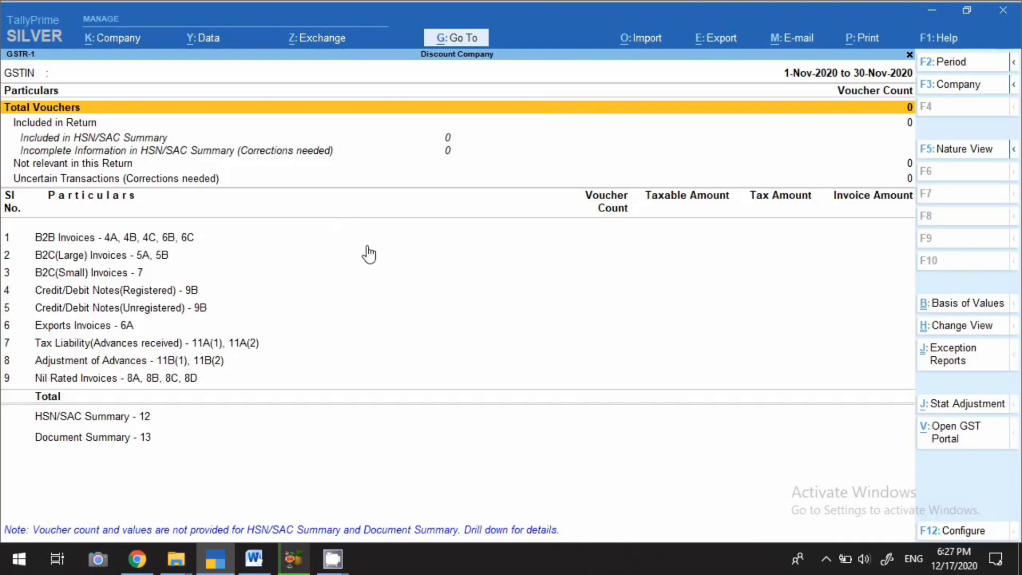
{"action": "key", "text": "F2"}
{"action": "key", "text": "BackSpace"}
{"action": "type", "text": "1."}
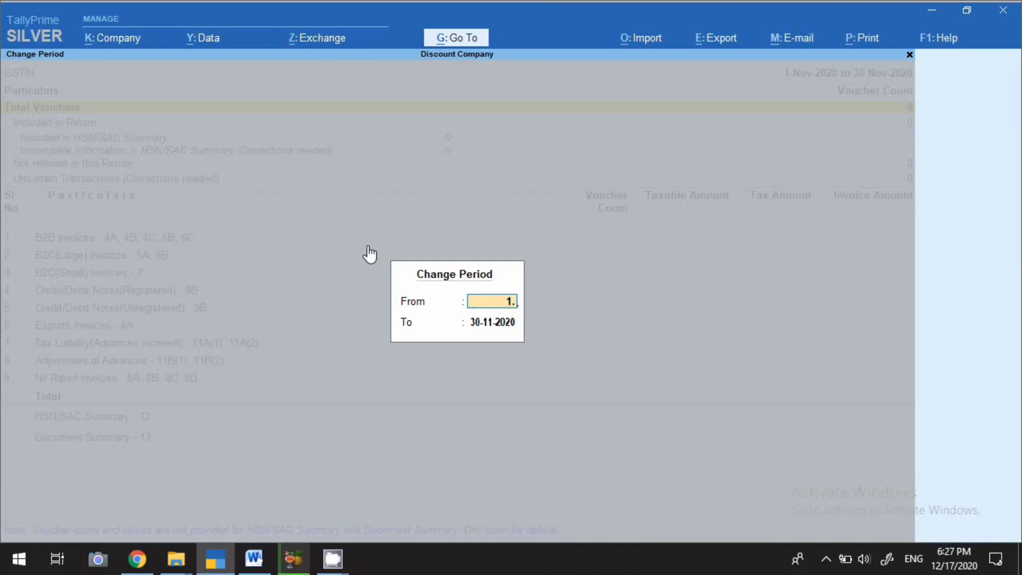
{"action": "key", "text": "BackSpace"}
{"action": "type", "text": "15.12"}
{"action": "key", "text": "Return"}
{"action": "type", "text": "31.12"}
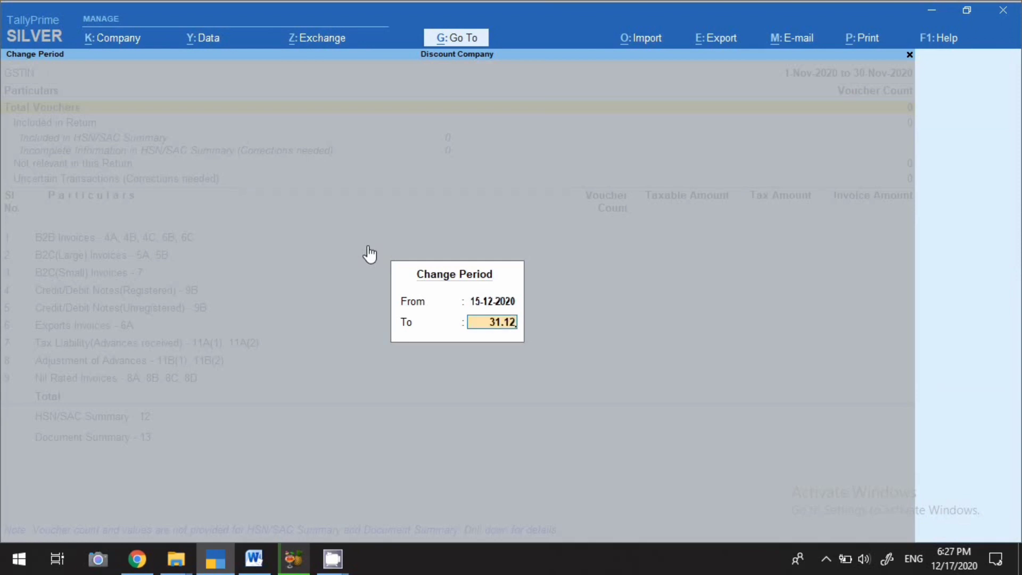
{"action": "key", "text": "Return"}
{"action": "key", "text": "Return"}
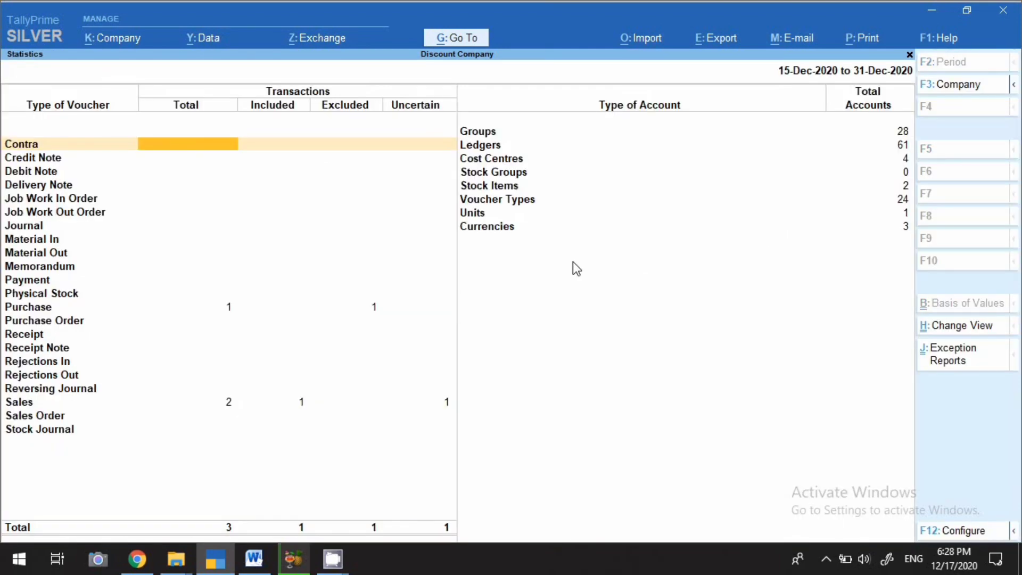
{"action": "key", "text": "Escape"}
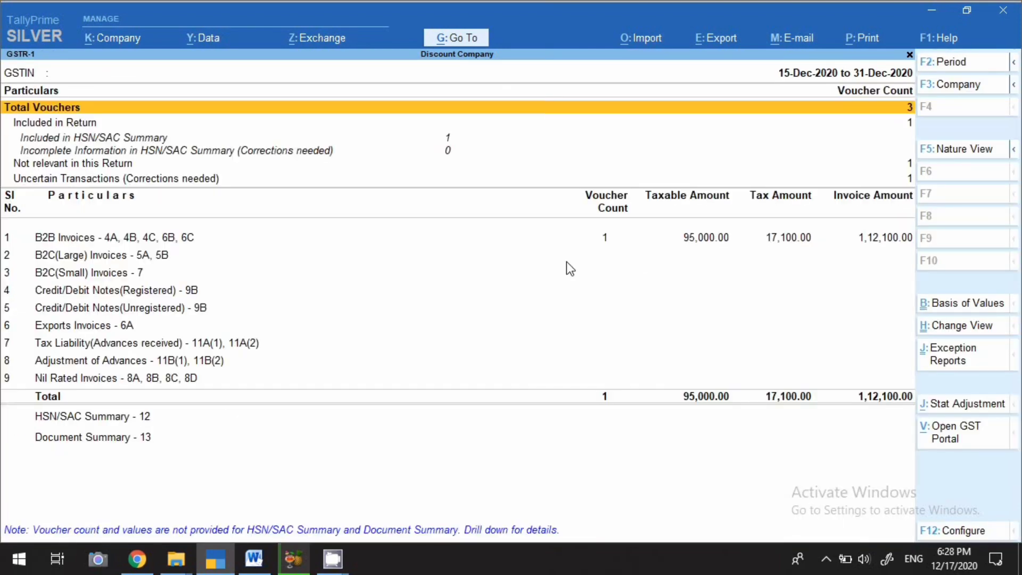
Step: Review the party-wise details of the B2B Invoices in GSTR-1, and return to the Gateway of Tally
{"action": "left_click", "coordinate": [613, 244]}
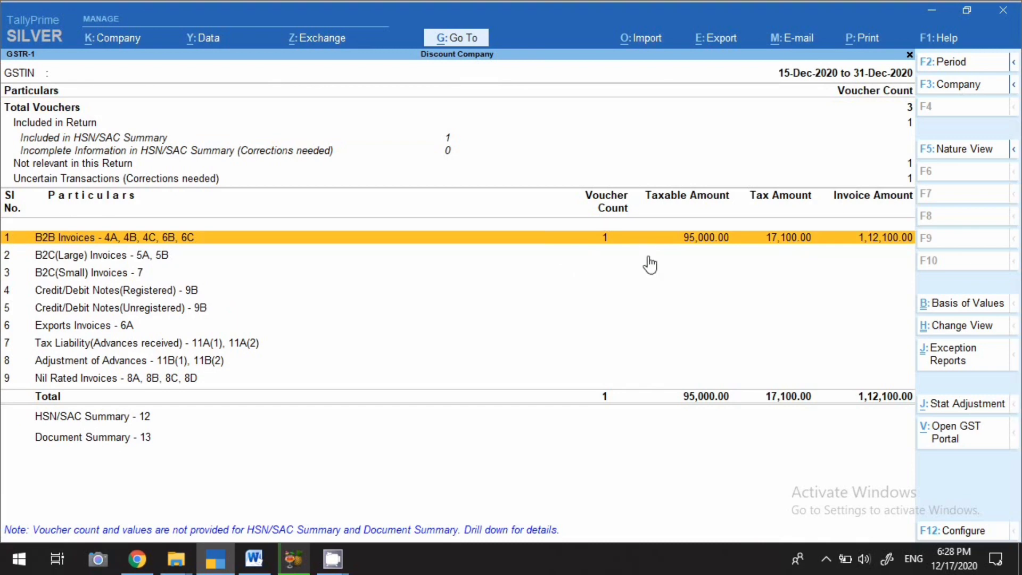
{"action": "left_click", "coordinate": [627, 243]}
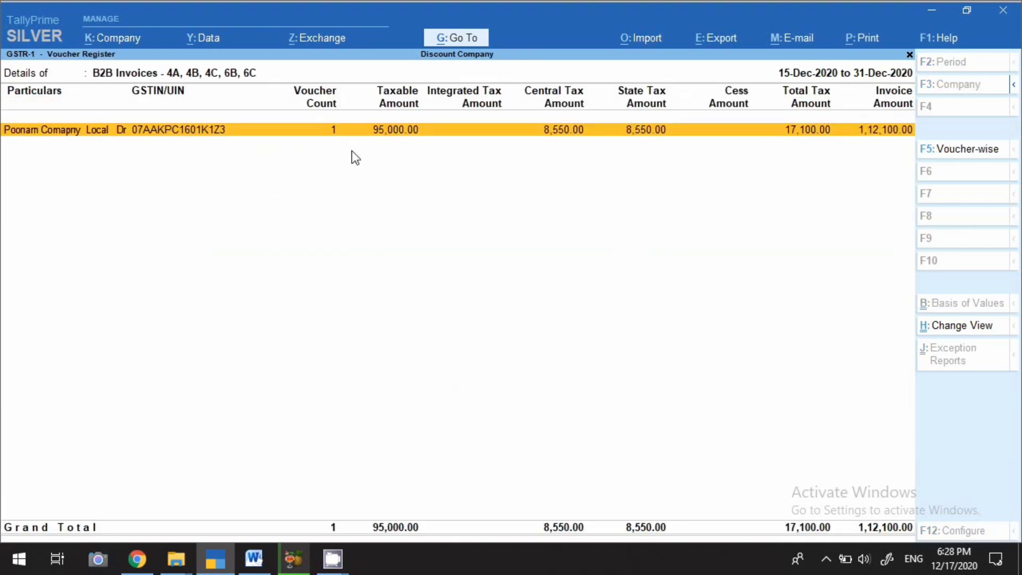
{"action": "key", "text": "Escape"}
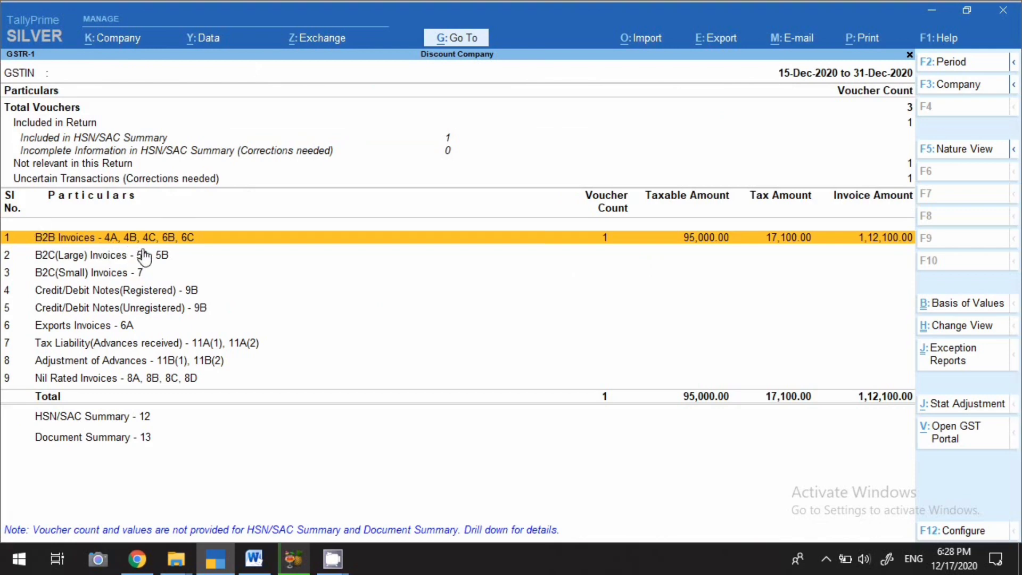
{"action": "key", "text": "Escape"}
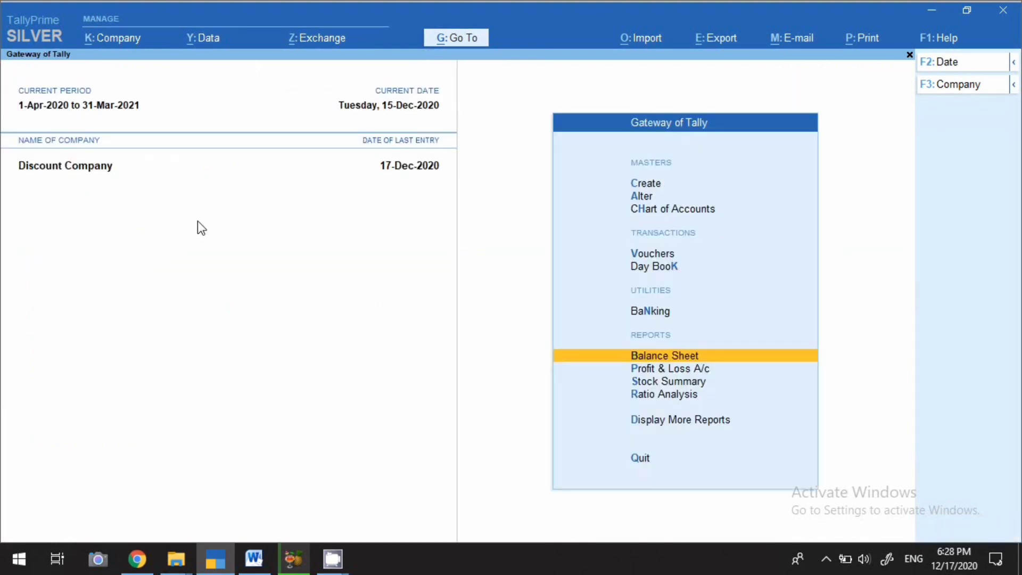
Step: Open the GSTR-2 report and set its period from 1-12-2020 to 15-12-2020
{"action": "left_click", "coordinate": [459, 42]}
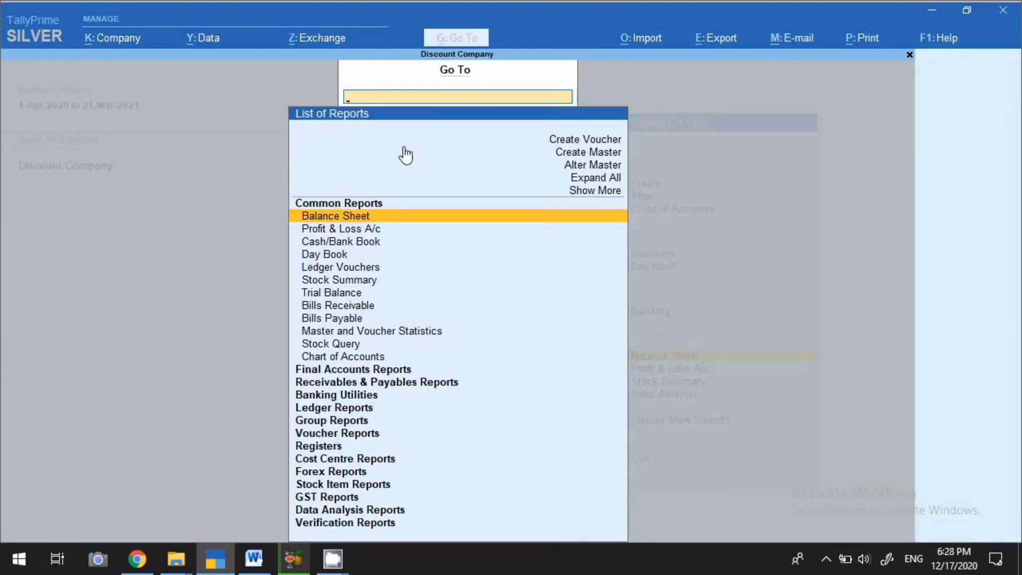
{"action": "type", "text": "Gst"}
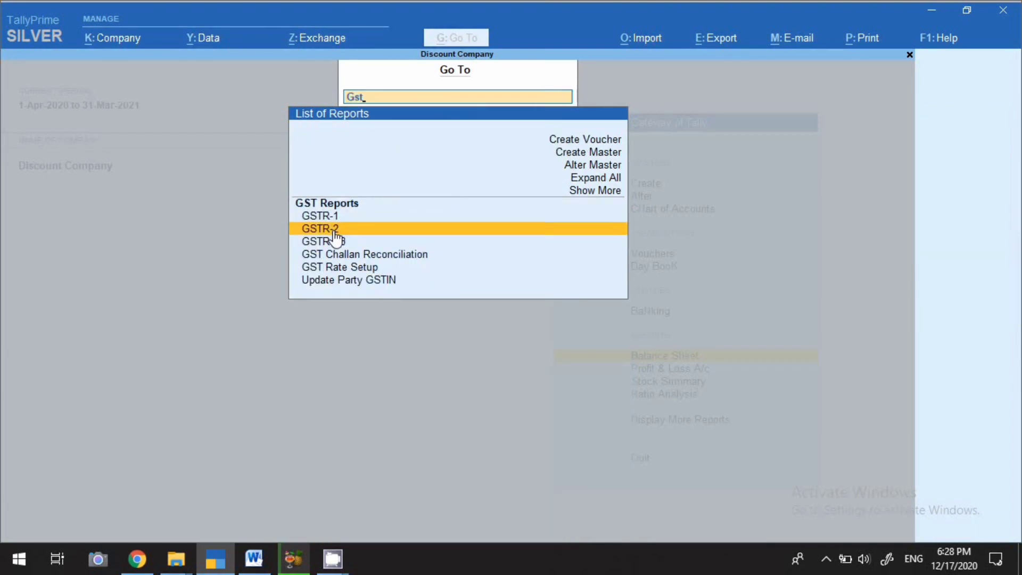
{"action": "left_click", "coordinate": [335, 235]}
{"action": "key", "text": "F2"}
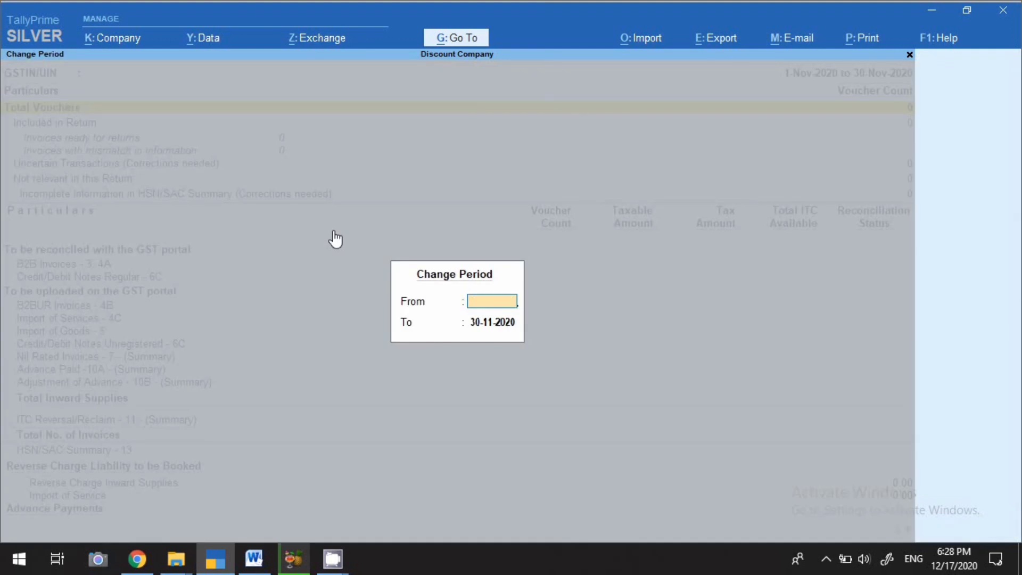
{"action": "key", "text": "Return"}
{"action": "key", "text": "BackSpace"}
{"action": "type", "text": "1.12"}
{"action": "key", "text": "Return"}
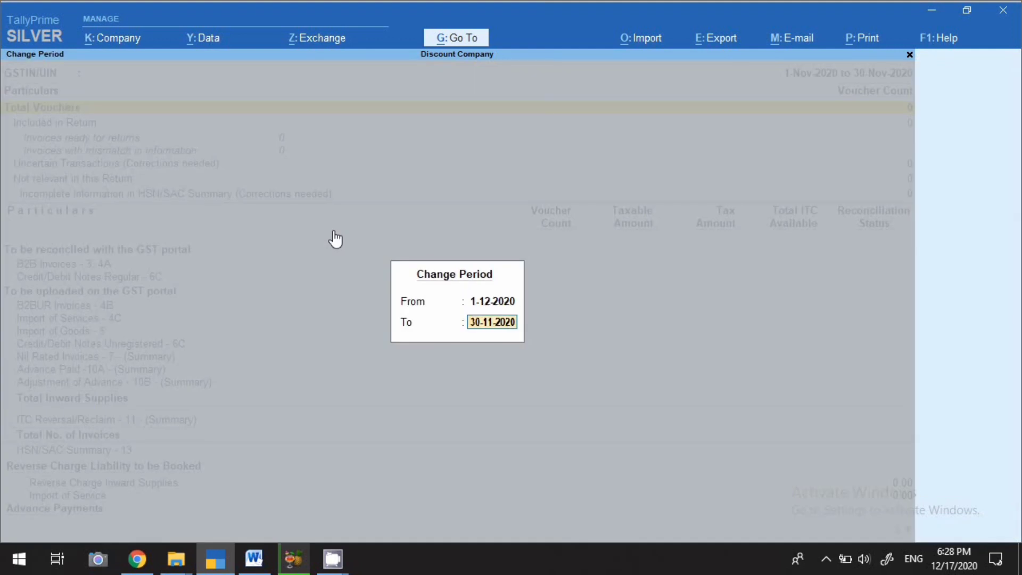
{"action": "type", "text": "15.12"}
{"action": "key", "text": "Return"}
Step: Review the supplier-wise details of the B2B Invoices in GSTR-2, and return to the Gateway of Tally
{"action": "key", "text": "Down"}
{"action": "key", "text": "Down"}
{"action": "key", "text": "Down"}
{"action": "key", "text": "Down"}
{"action": "key", "text": "Down"}
{"action": "key", "text": "Down"}
{"action": "key", "text": "Down"}
{"action": "key", "text": "Down"}
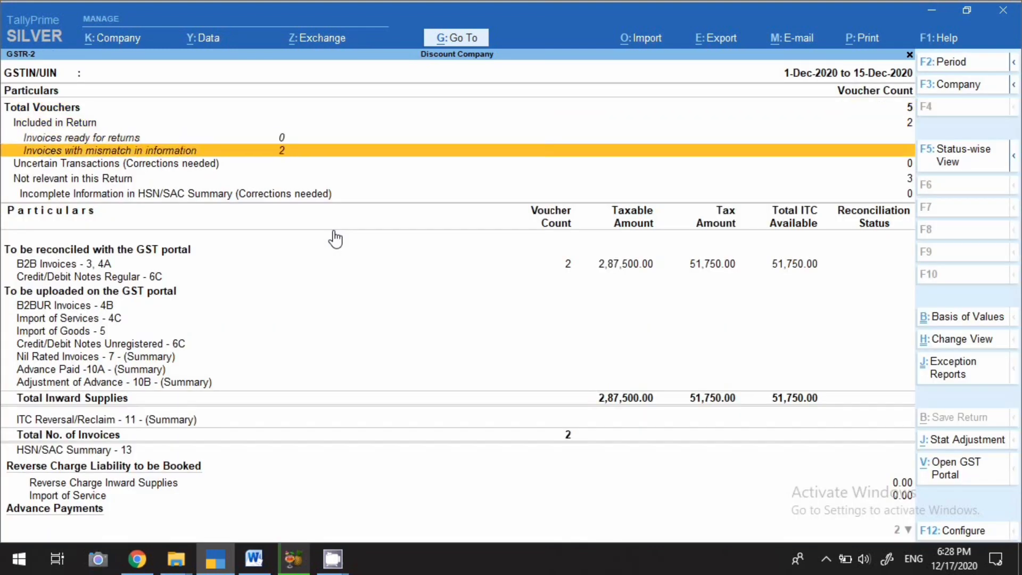
{"action": "key", "text": "Up"}
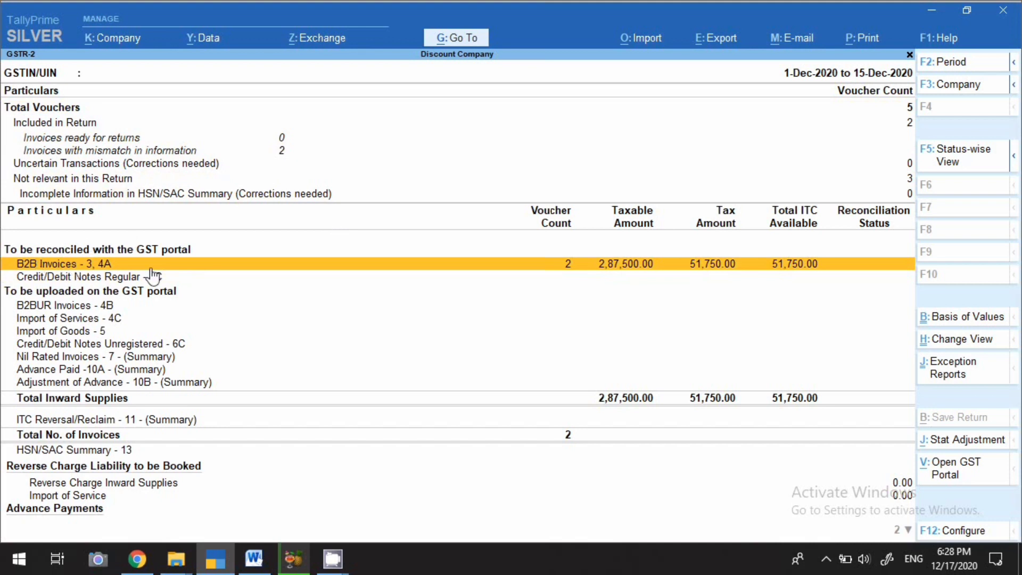
{"action": "left_click", "coordinate": [290, 254]}
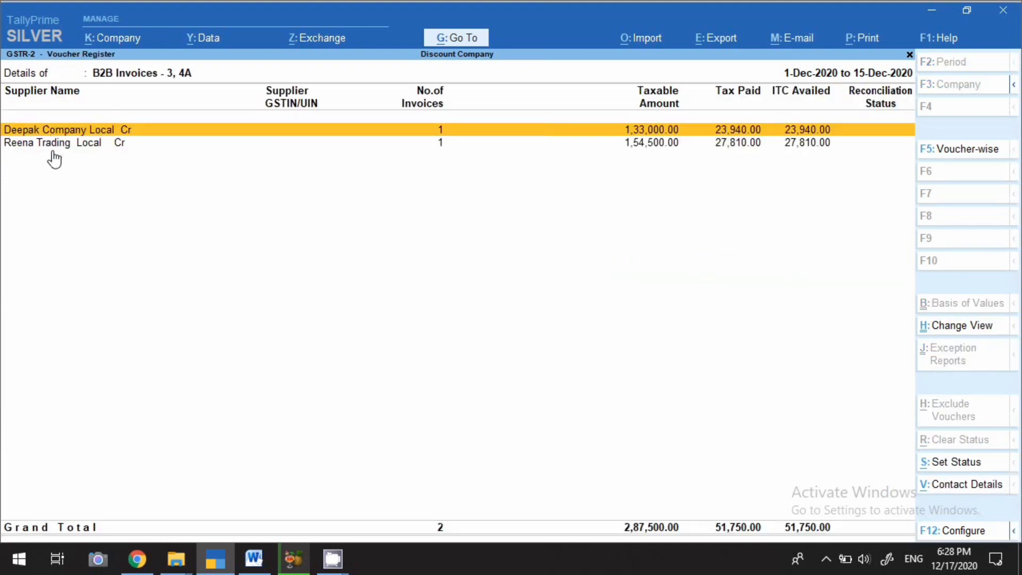
{"action": "key", "text": "Down"}
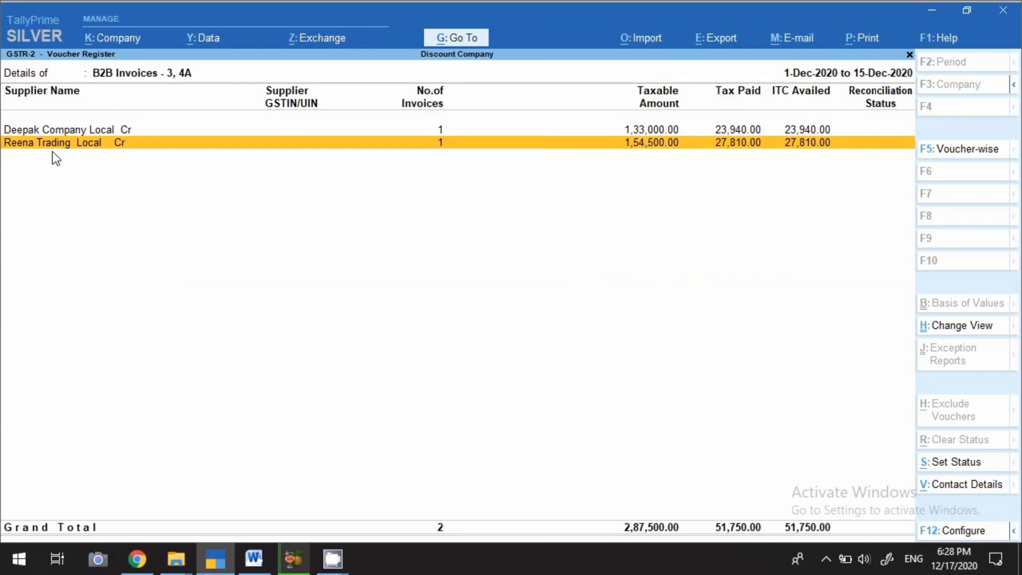
{"action": "key", "text": "Escape"}
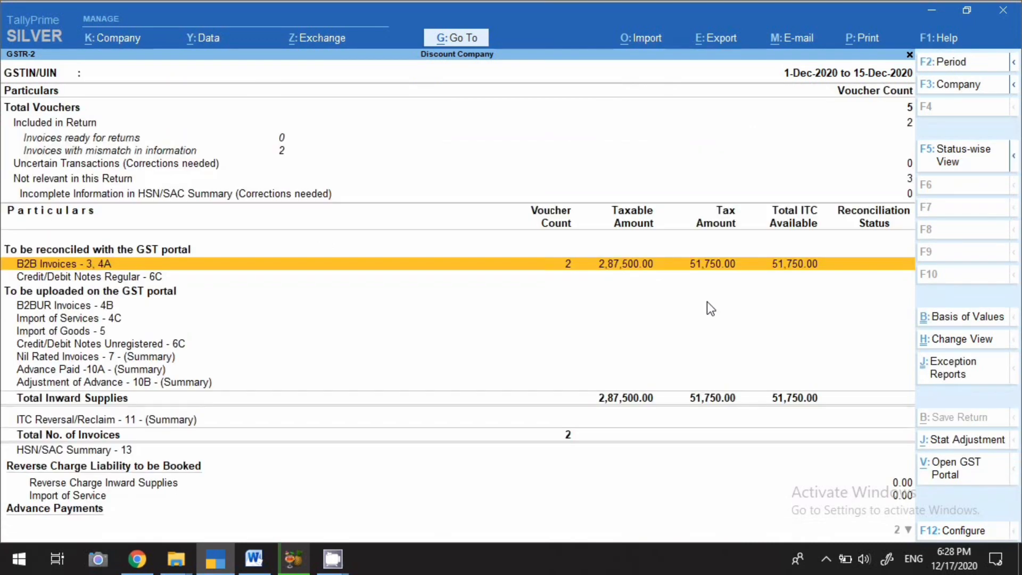
{"action": "key", "text": "Escape"}
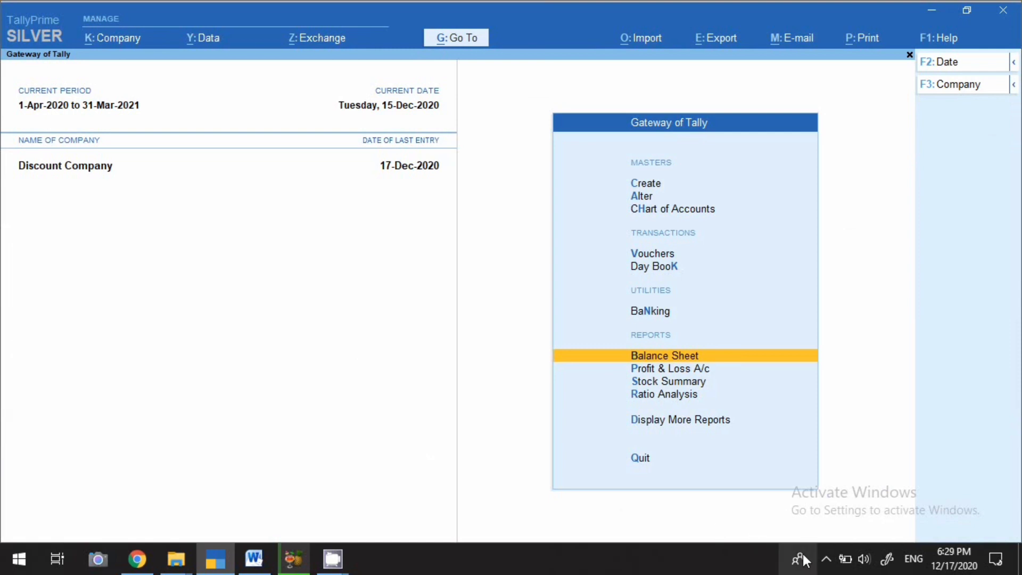
{"action": "left_click", "coordinate": [826, 559]}
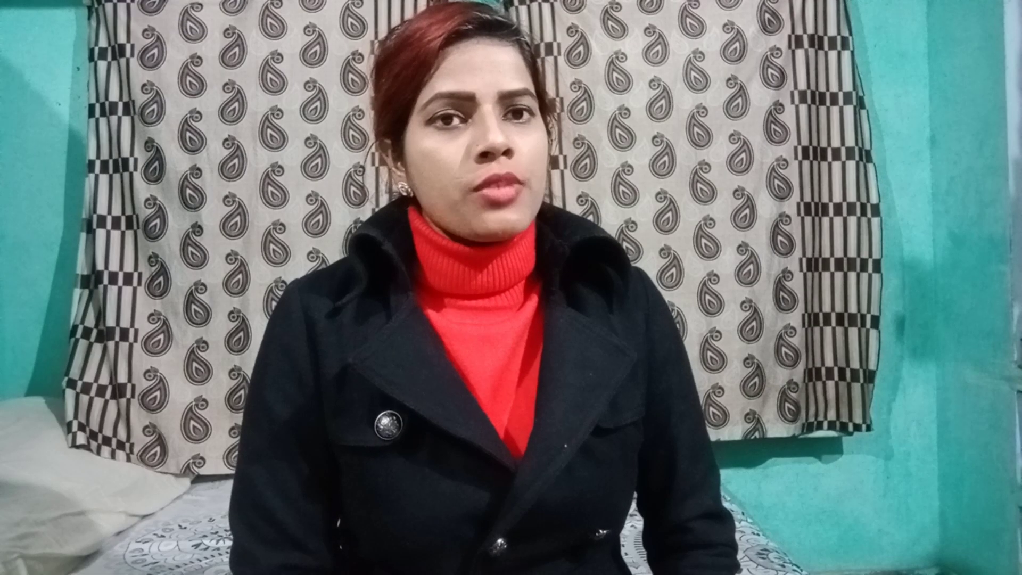